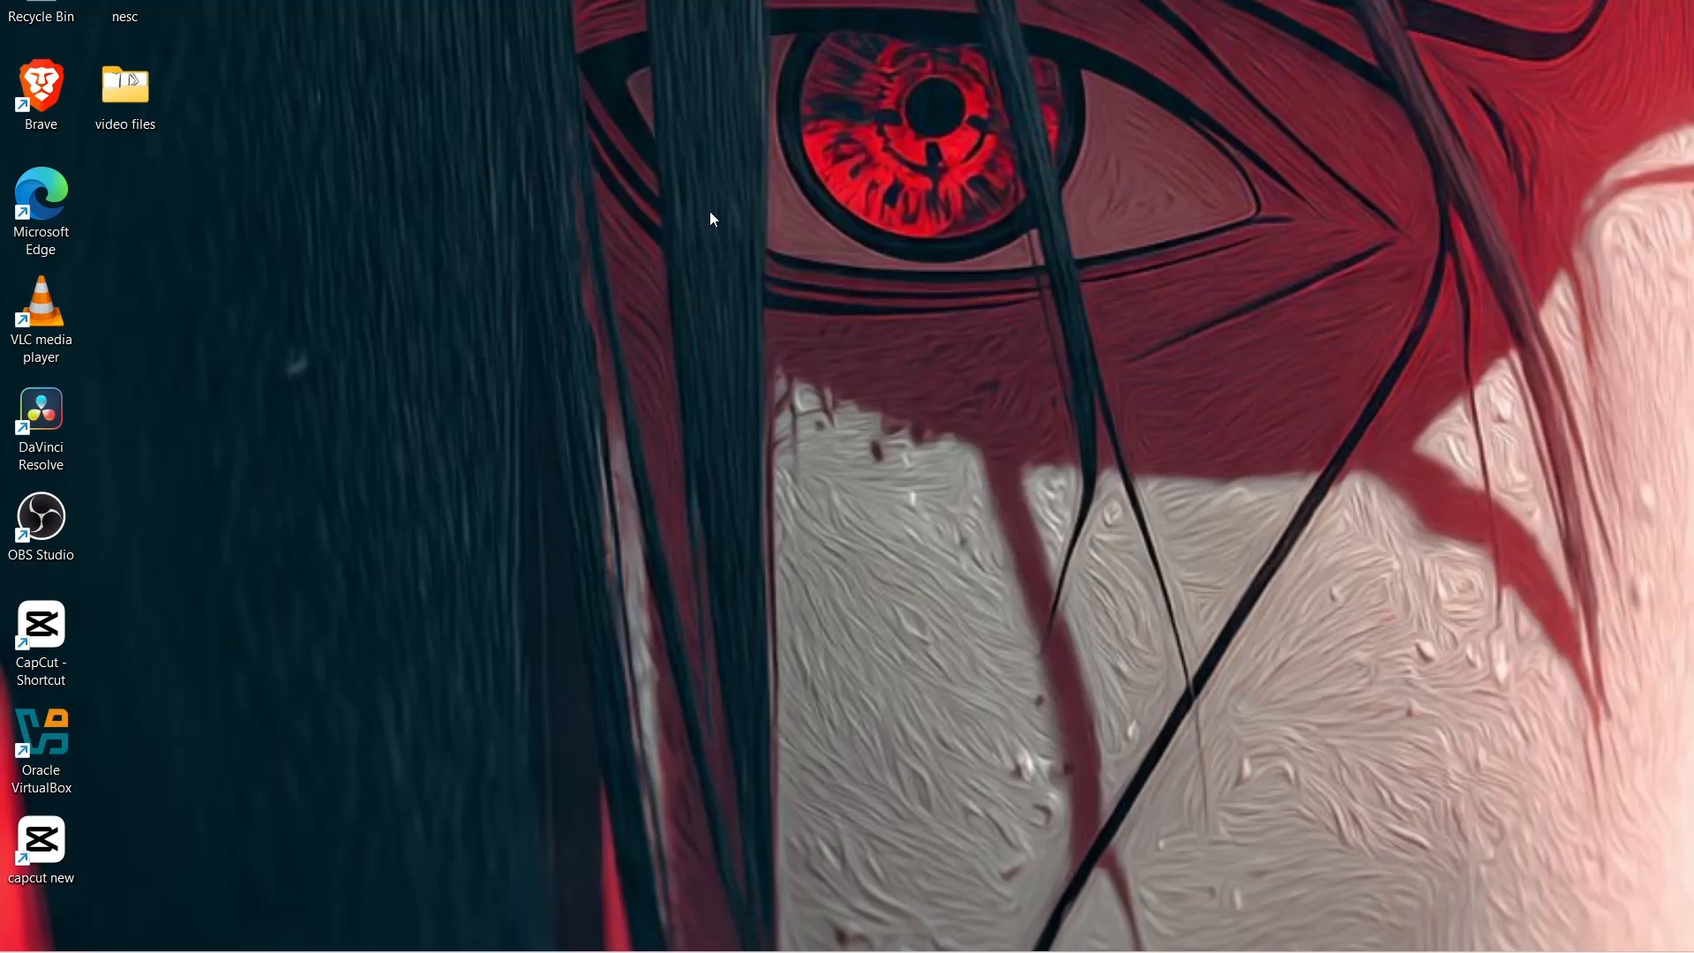
Switch to the Brave browser, search the web for tailscale, and open the official Tailscale website
drag(174, 897, 55, 3)
click(805, 952)
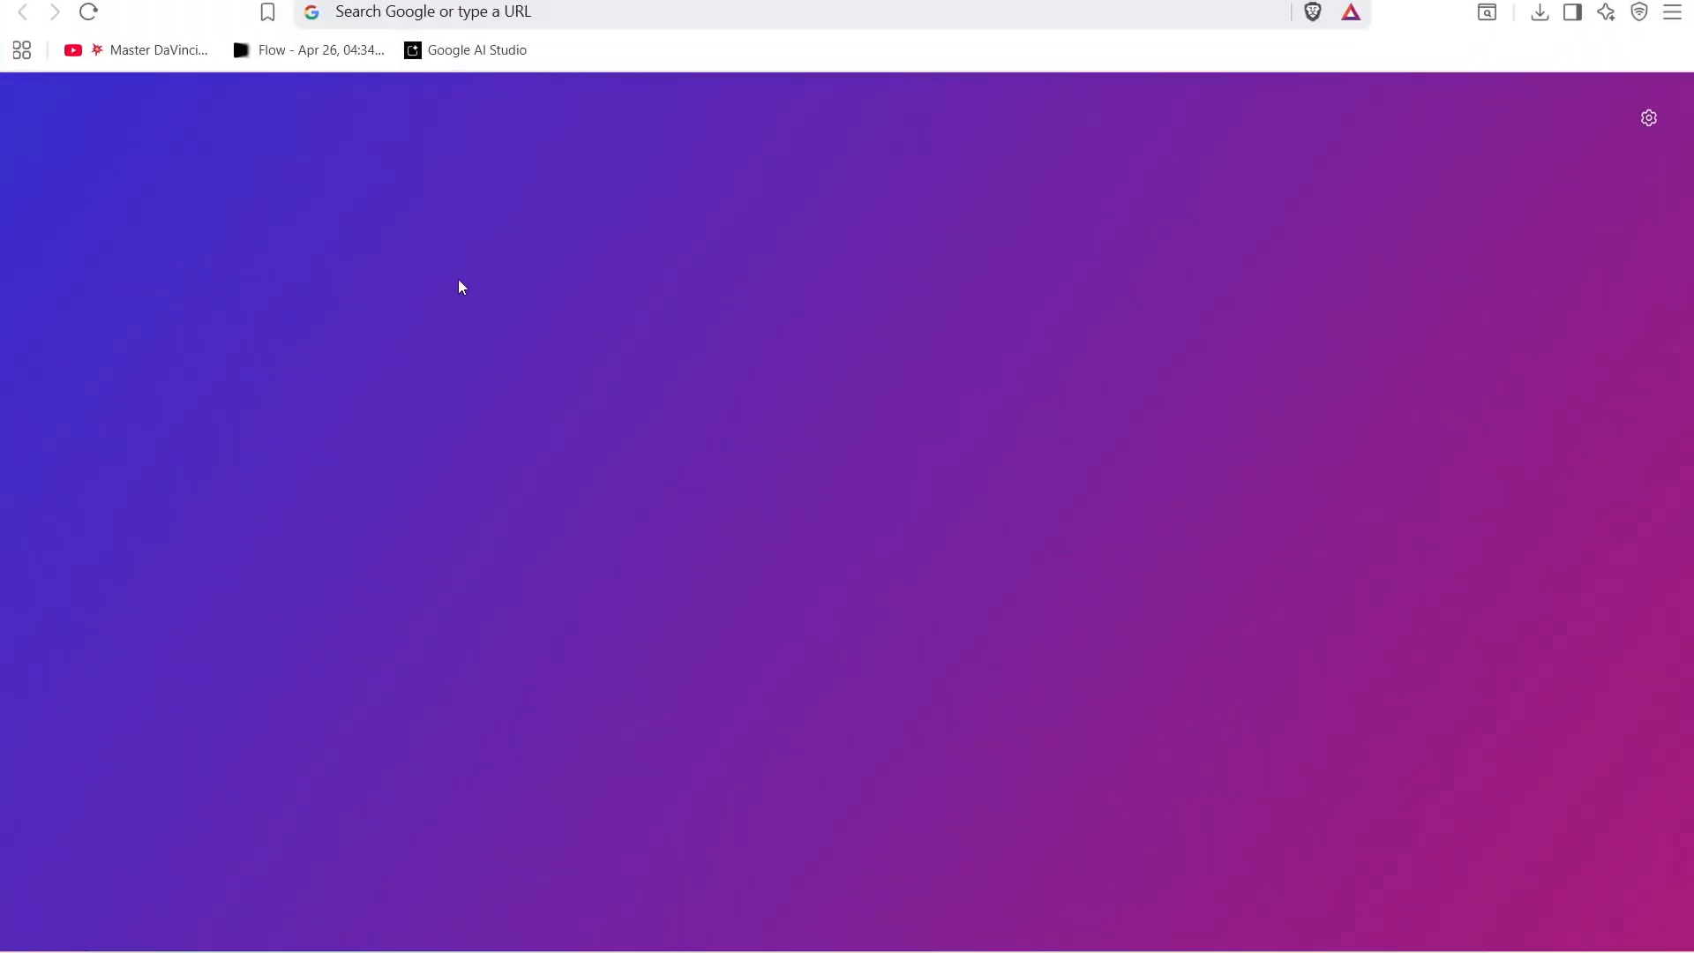
click(384, 15)
text(tai)
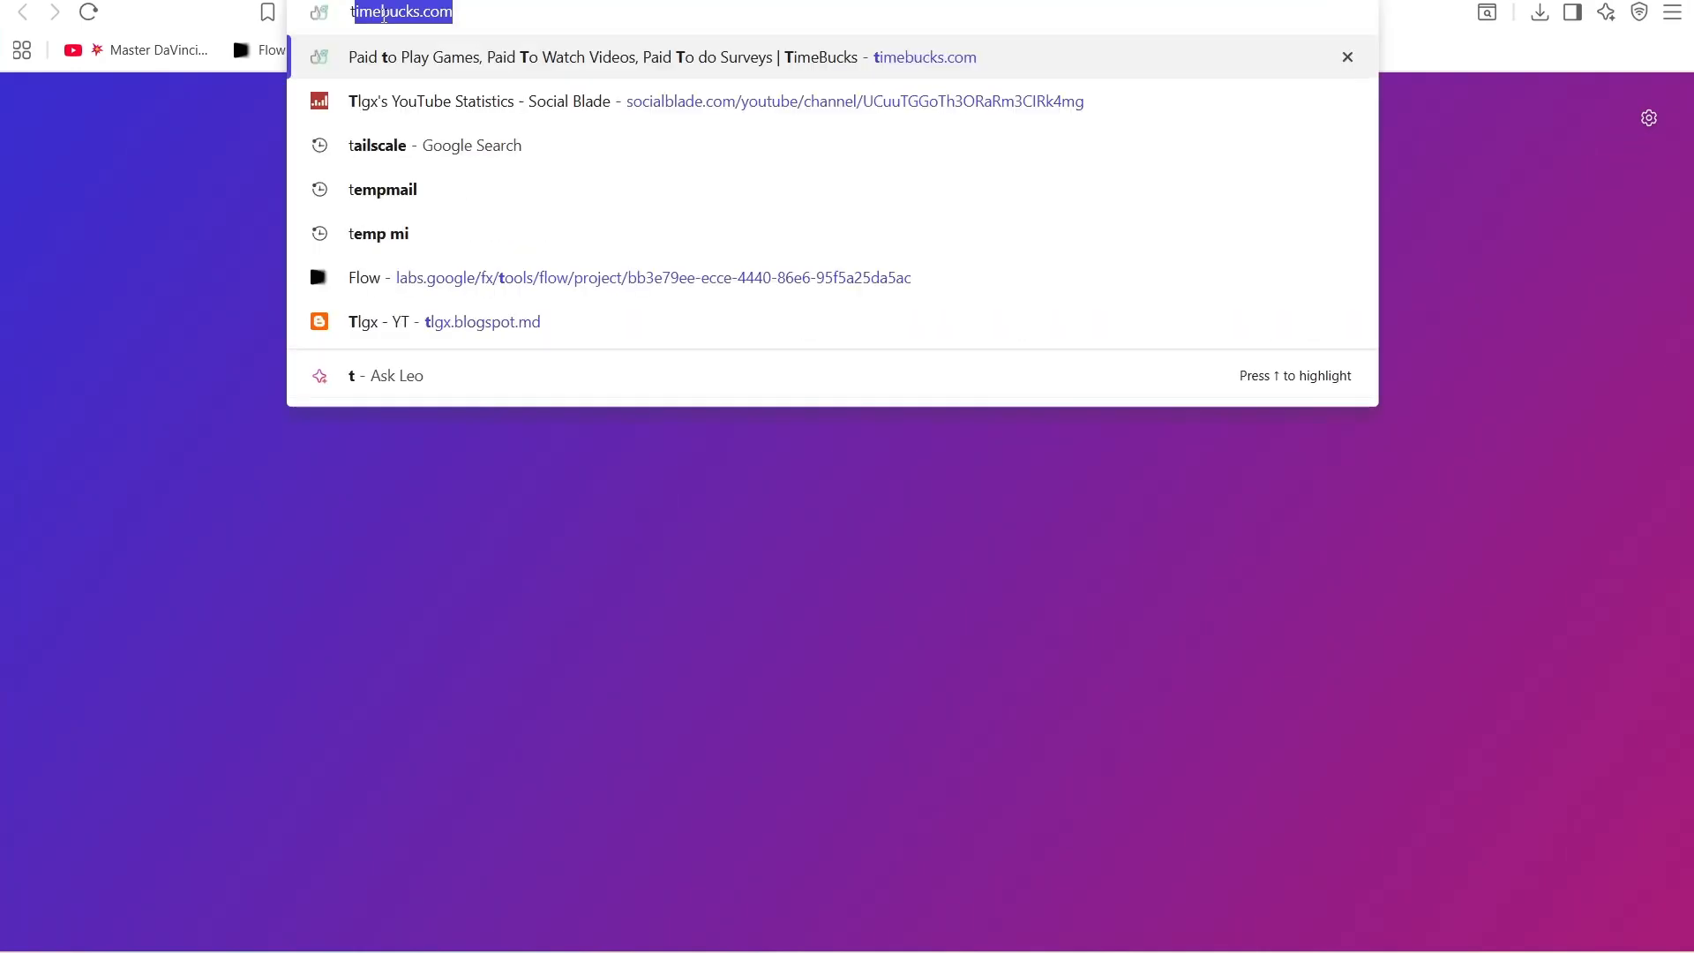
text(lscale)
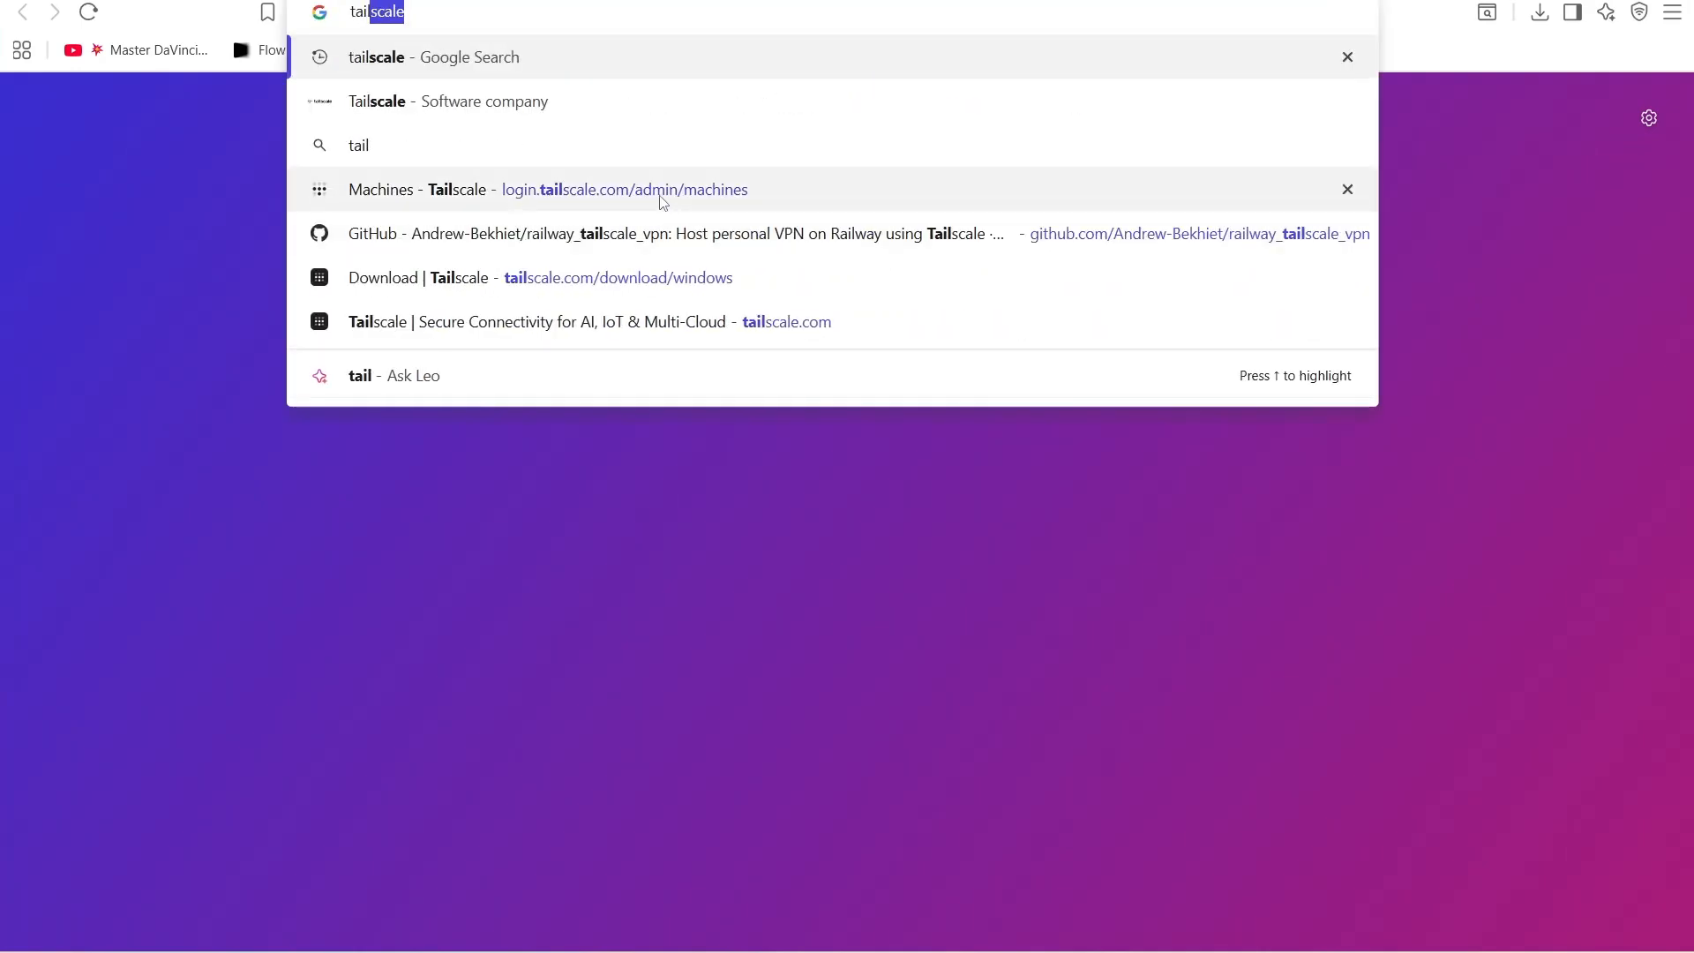
key(Return)
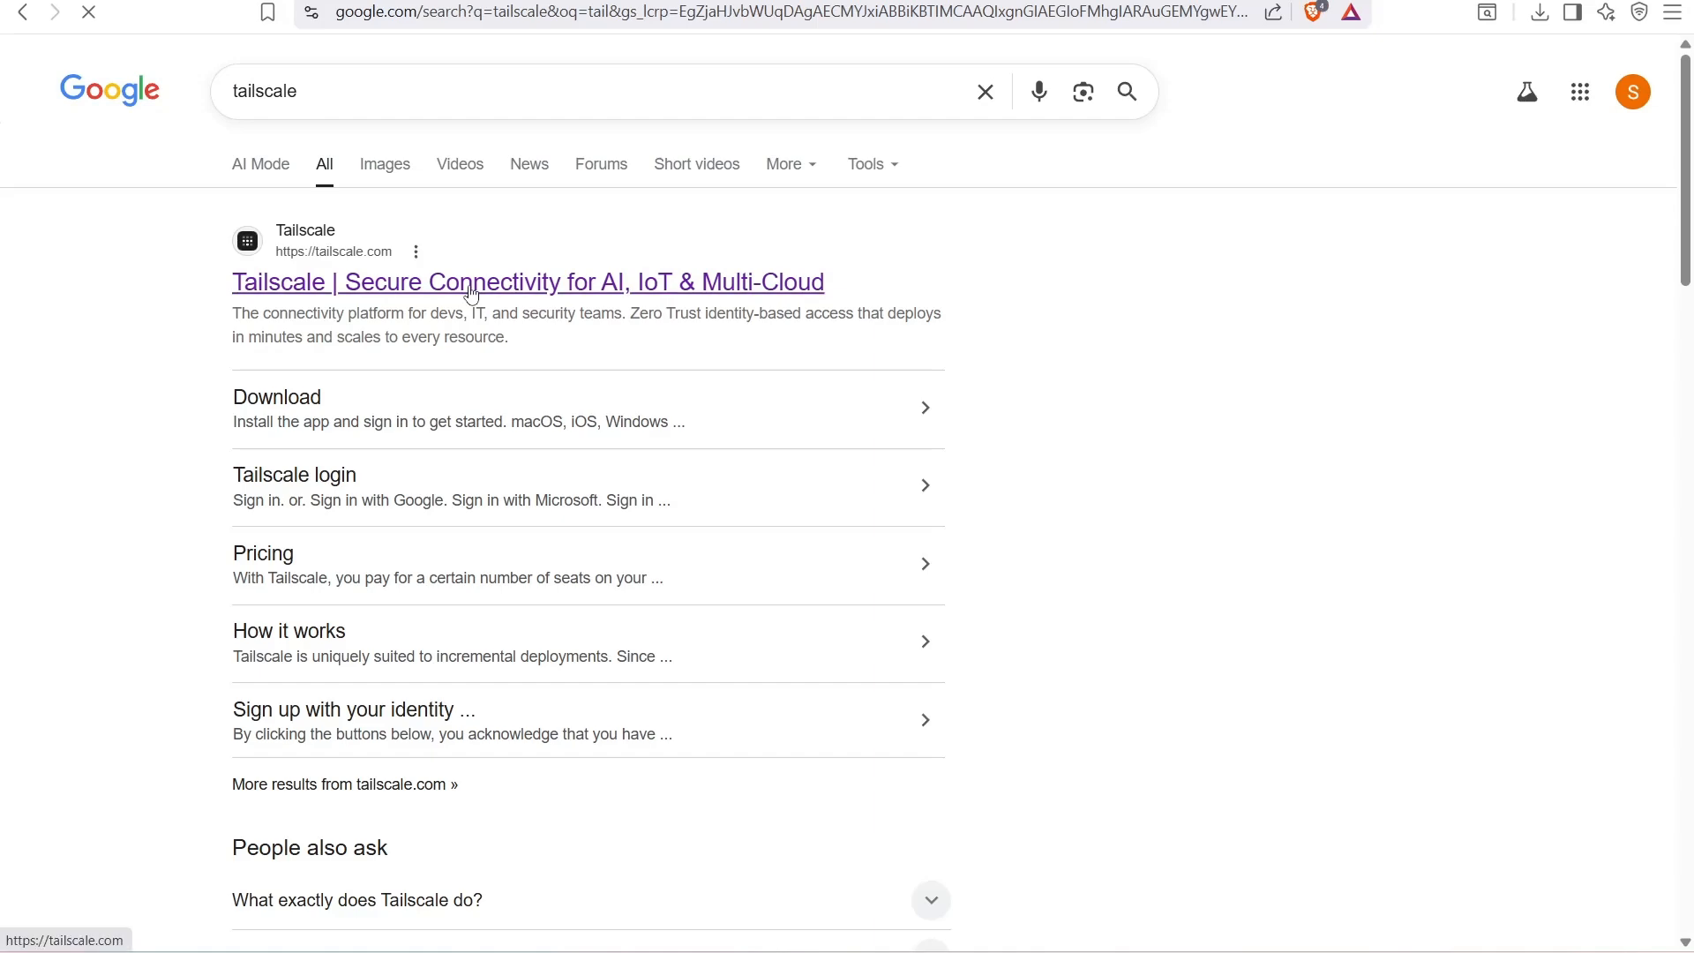
click(472, 295)
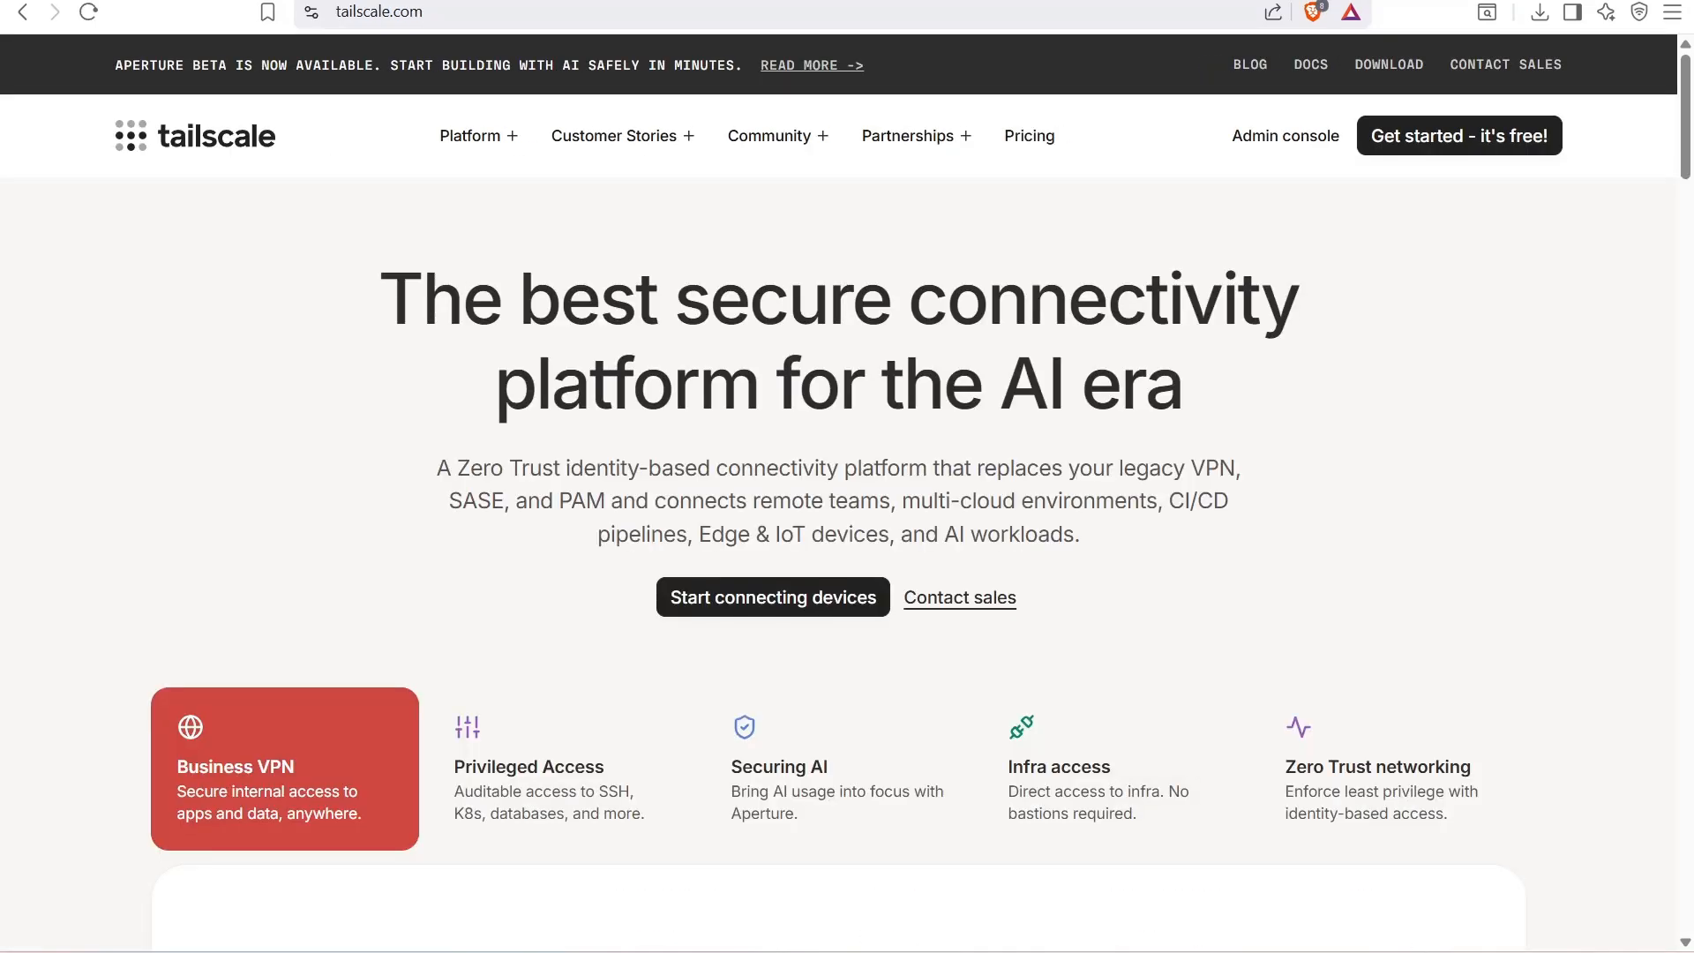
Get started with the free Tailscale offer to open the account's Machines page
drag(302, 218, 1211, 430)
double_click(1212, 429)
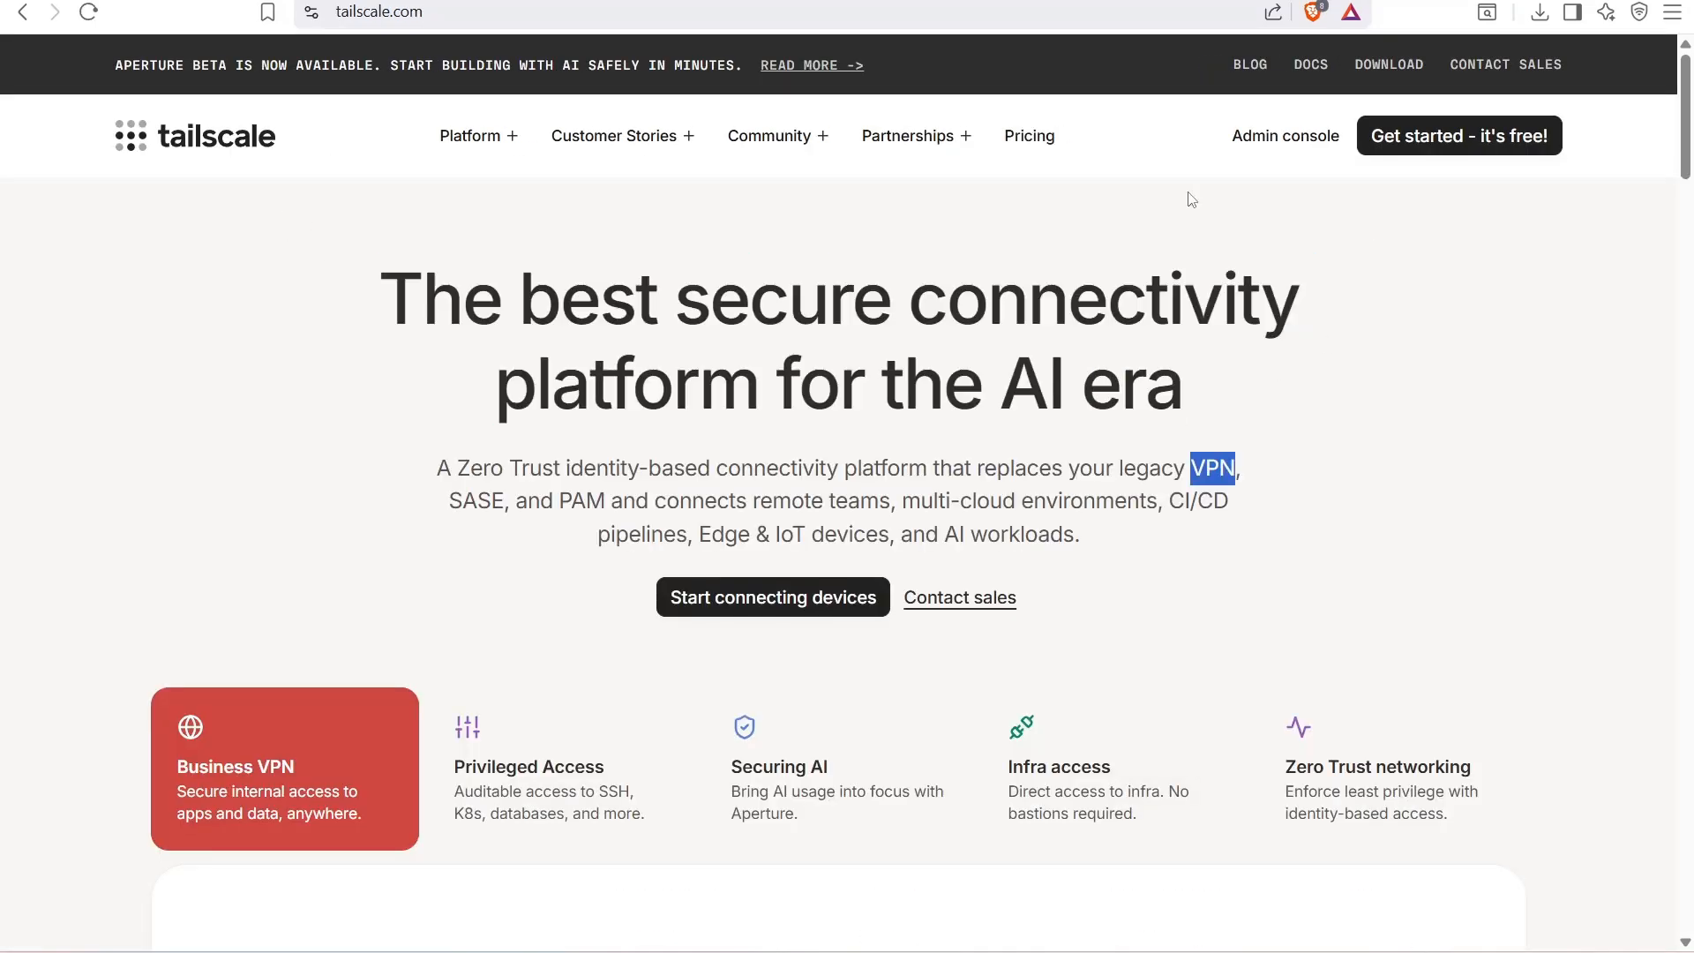
click(1016, 244)
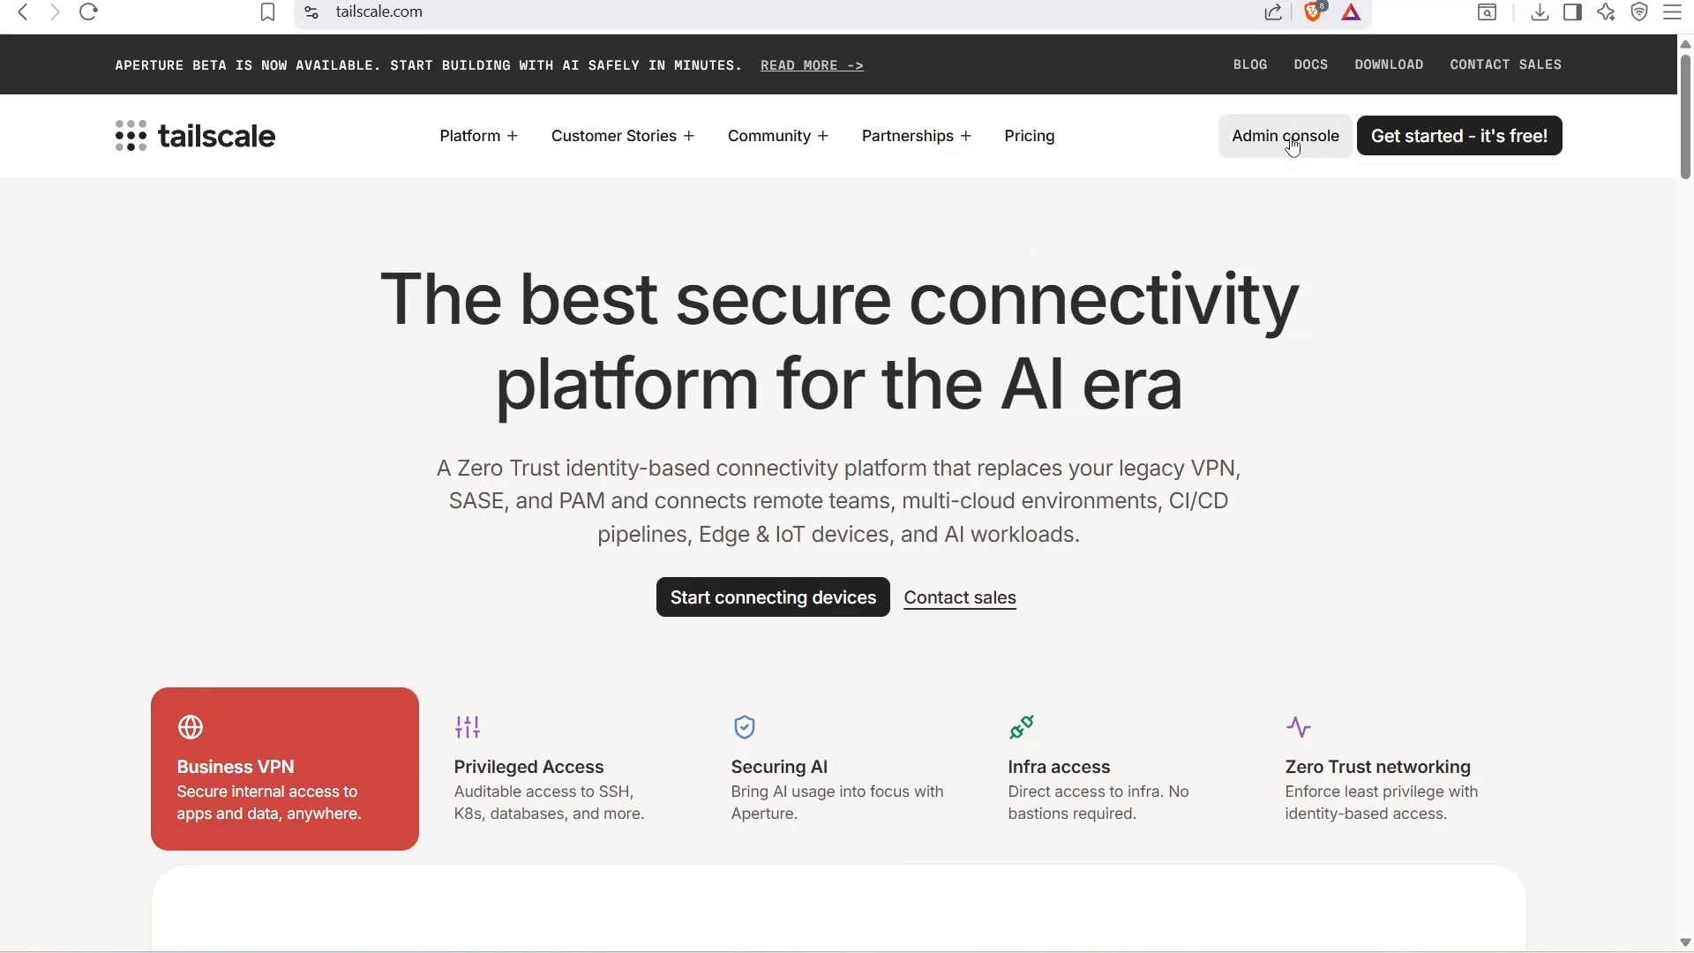
click(1441, 142)
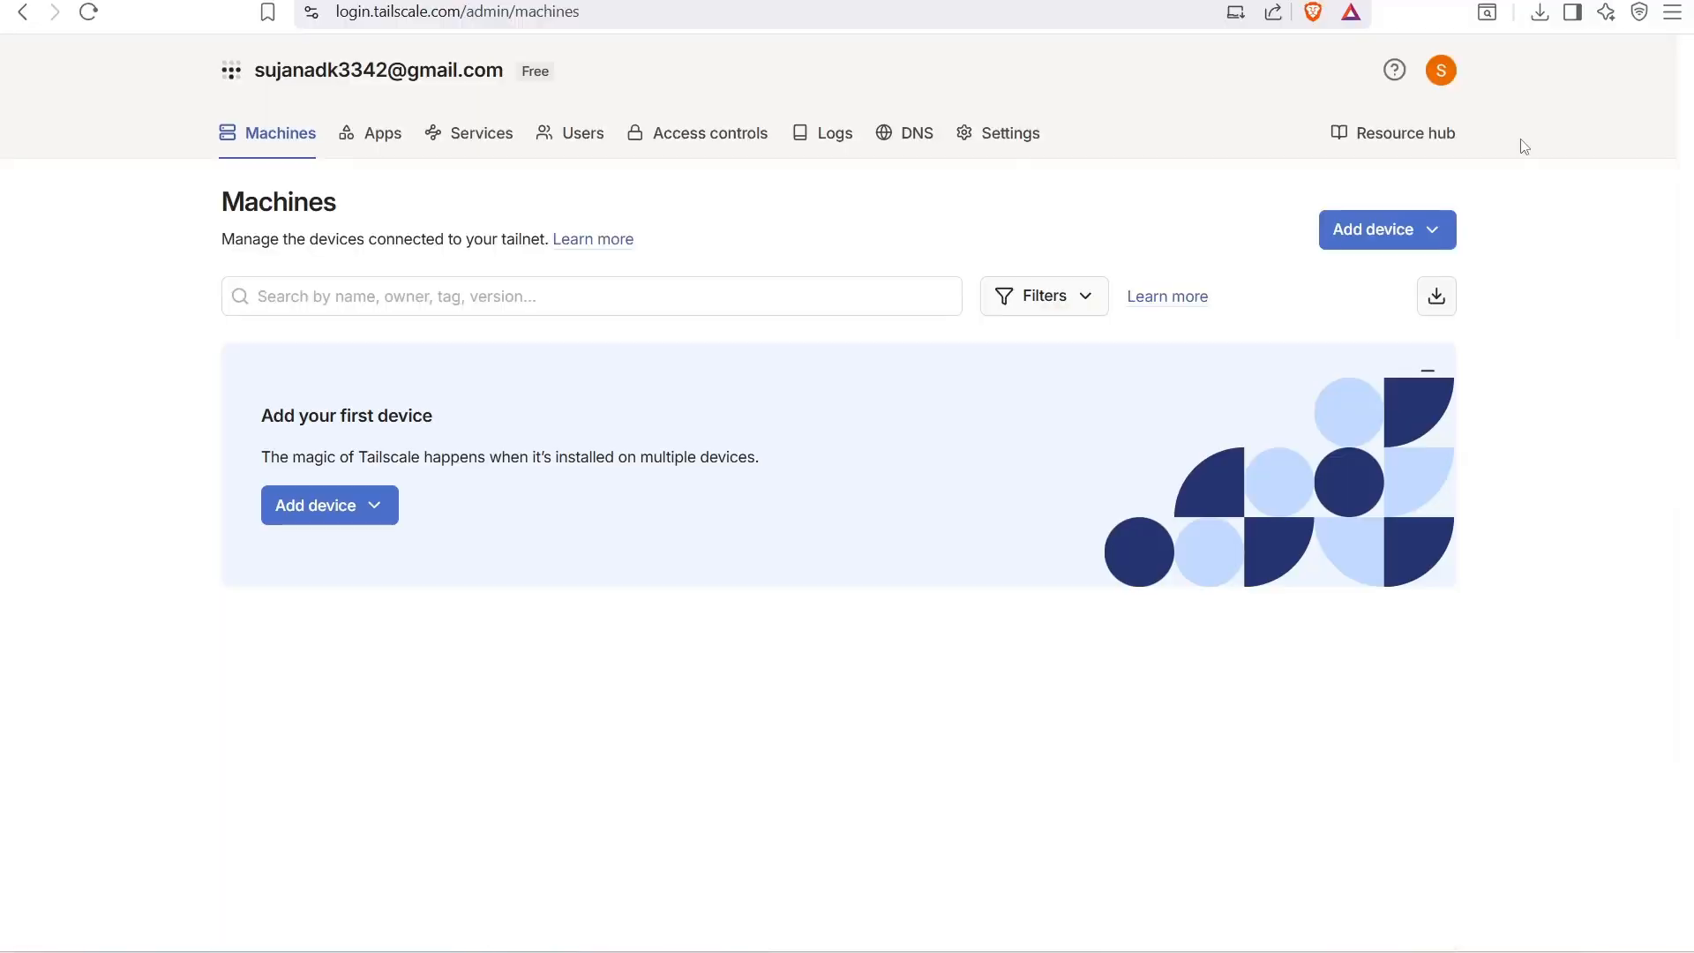
drag(183, 60, 673, 81)
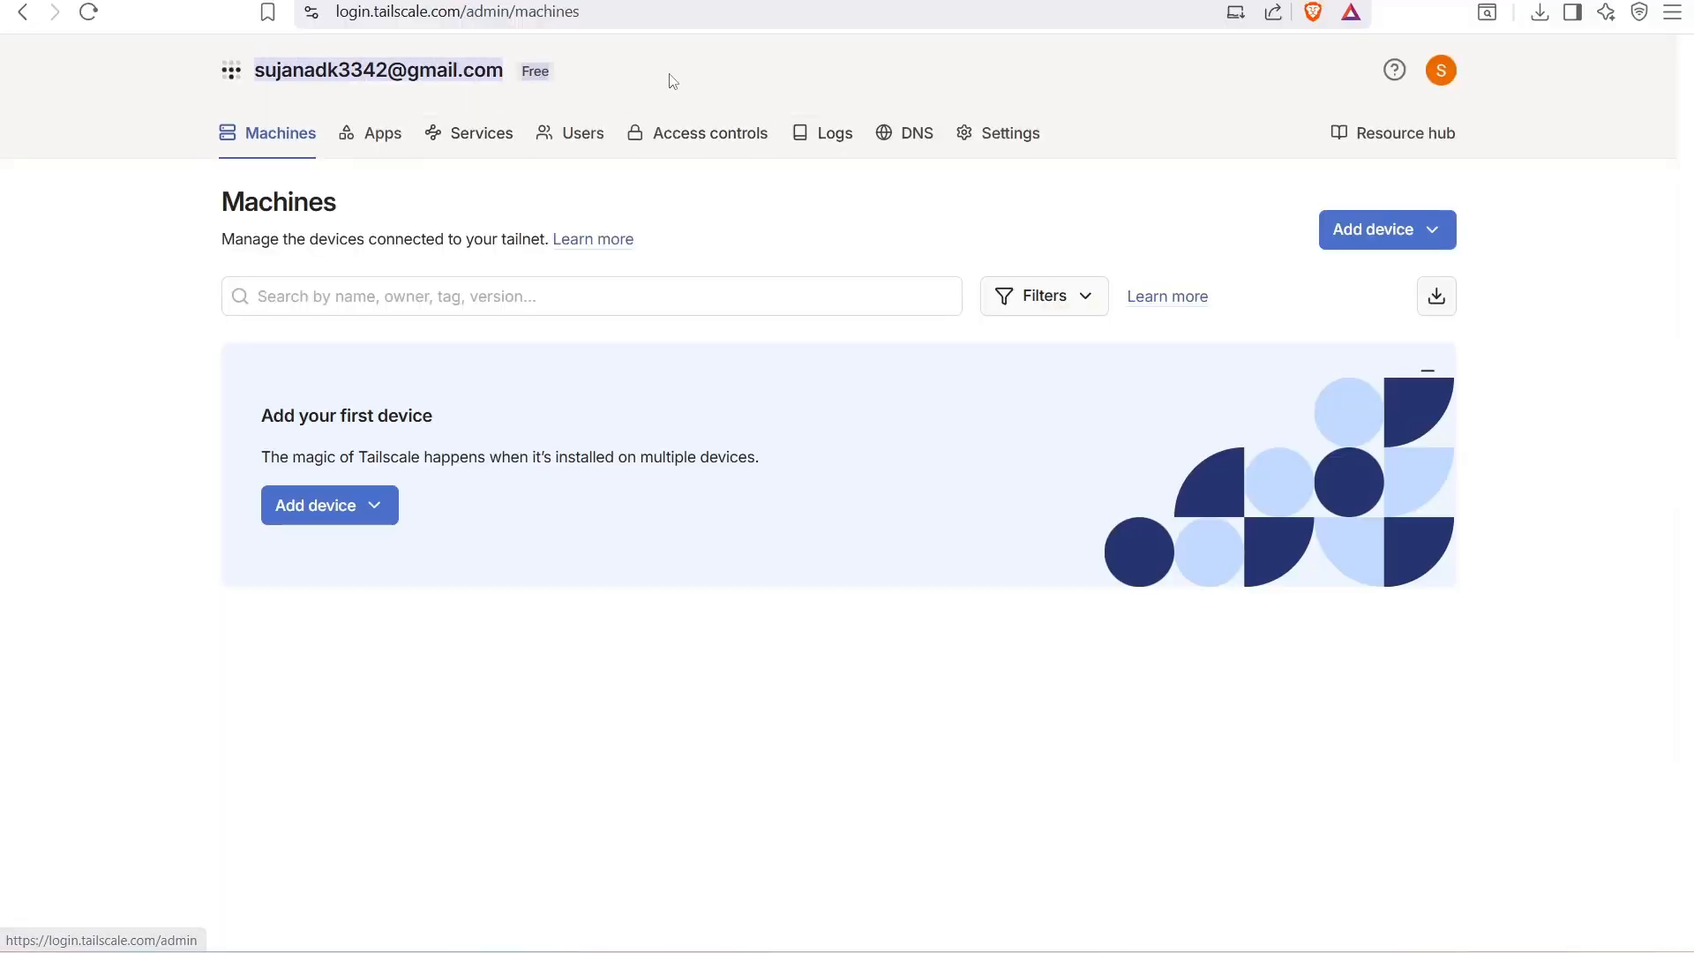
click(673, 81)
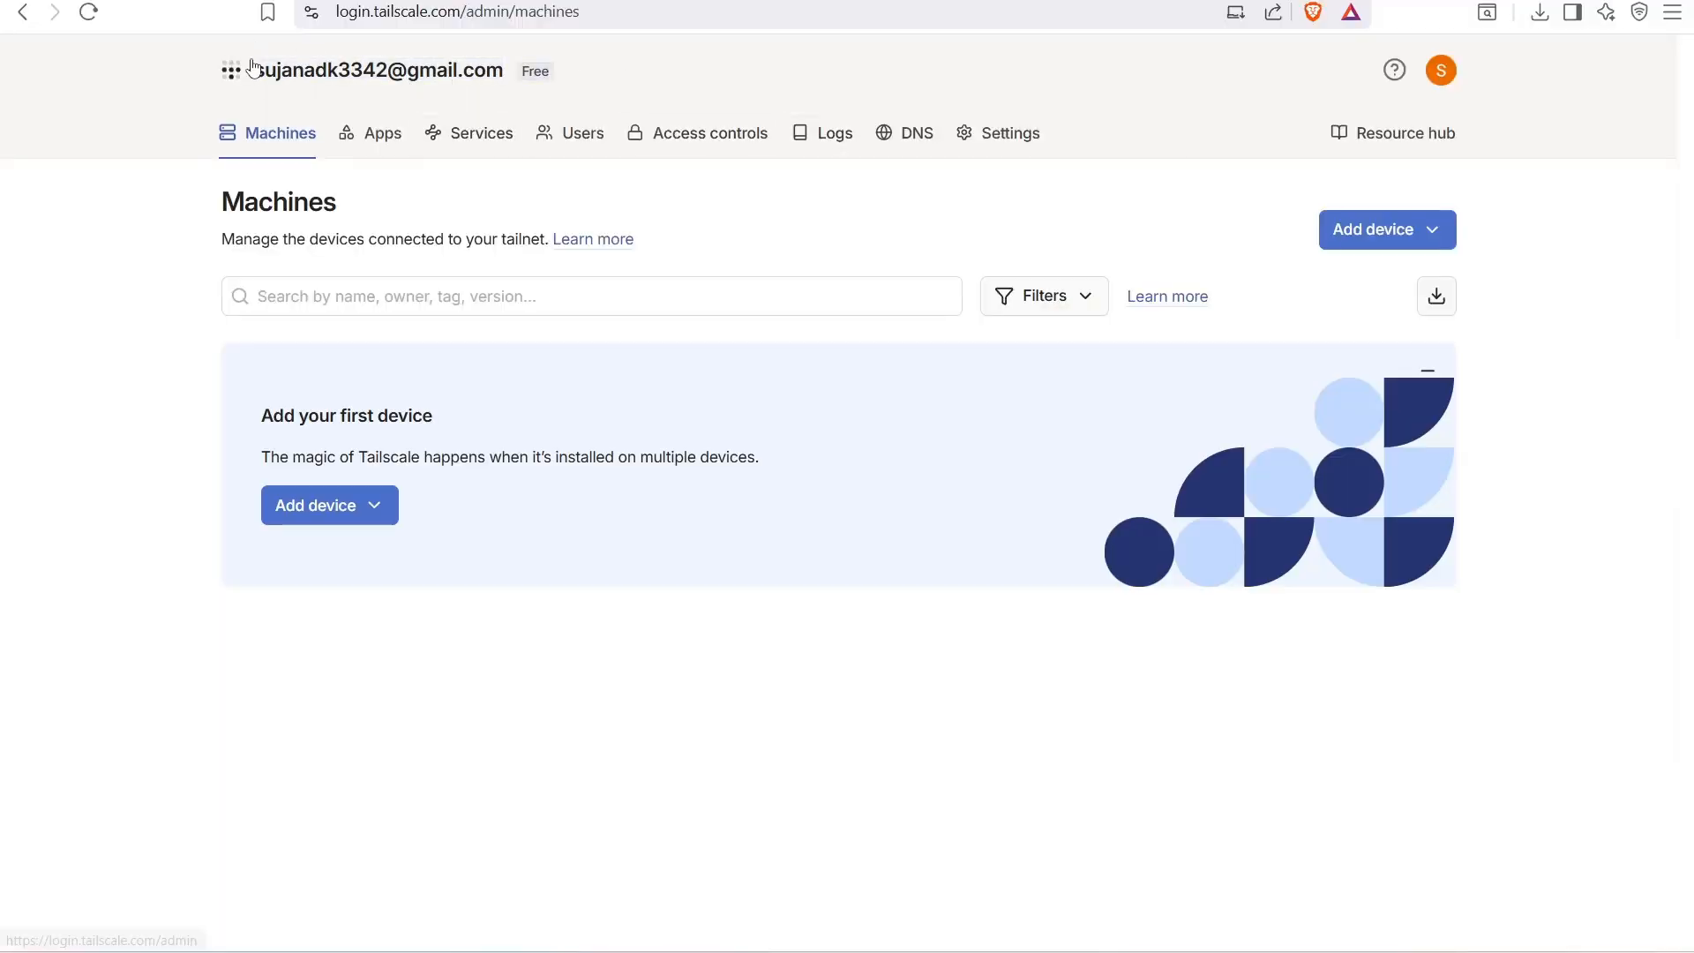
drag(252, 70, 591, 104)
click(731, 71)
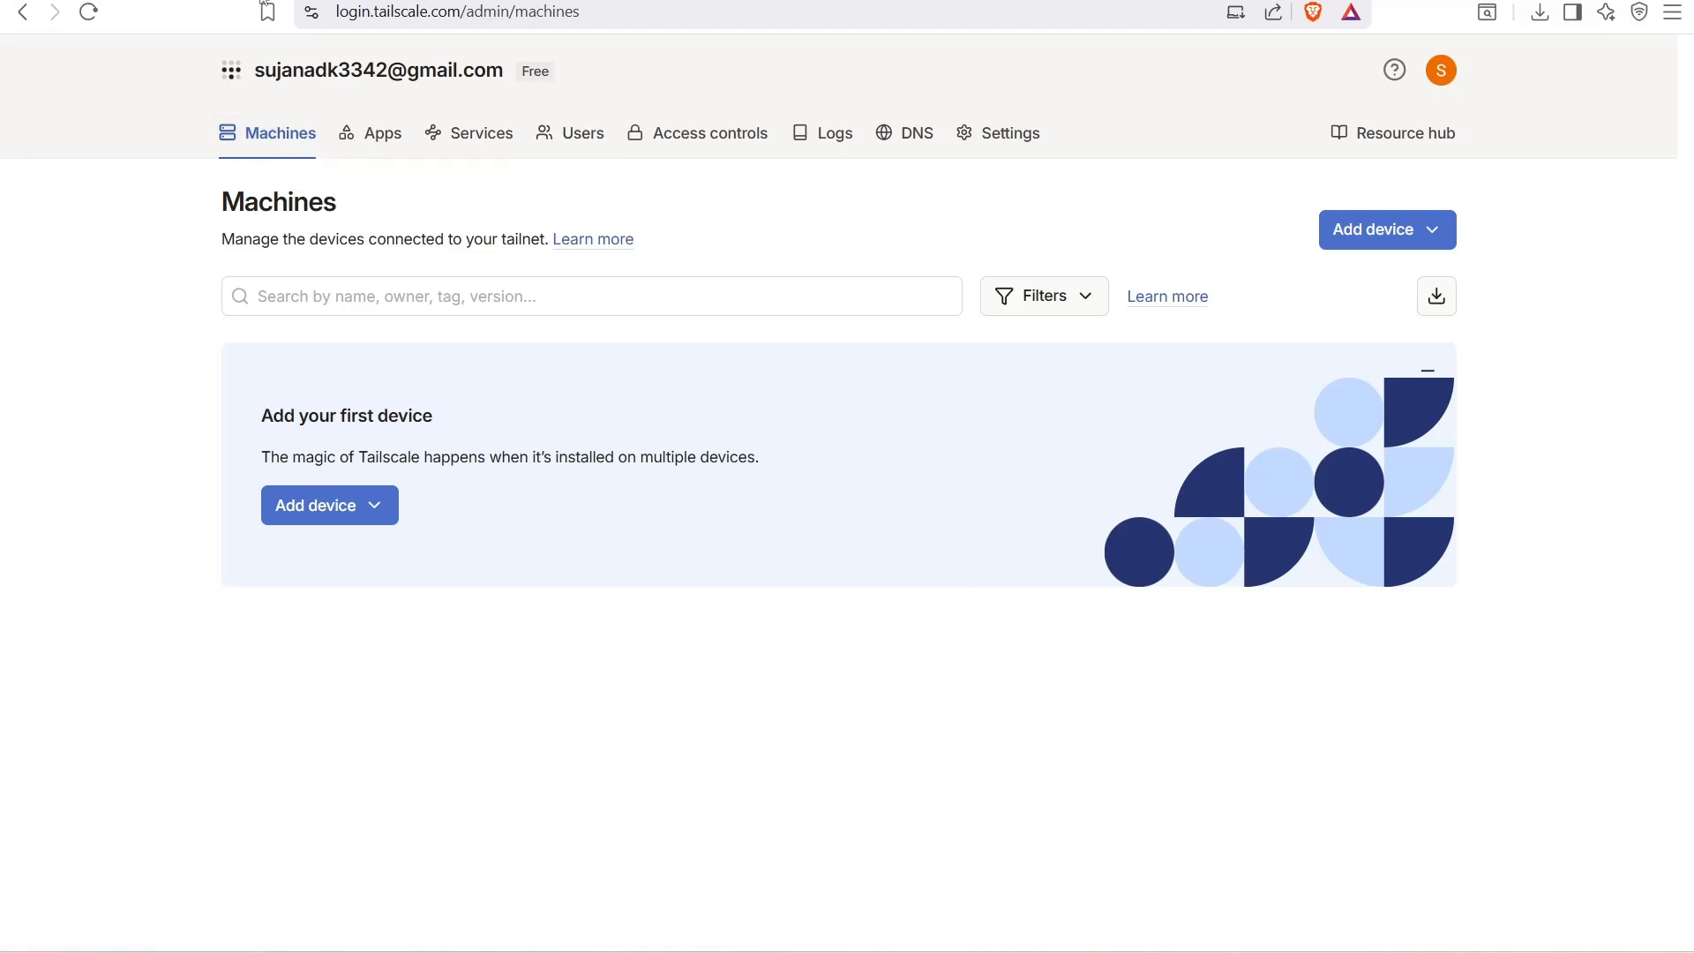
Open railway.com in a new browser tab
key(ctrl+t)
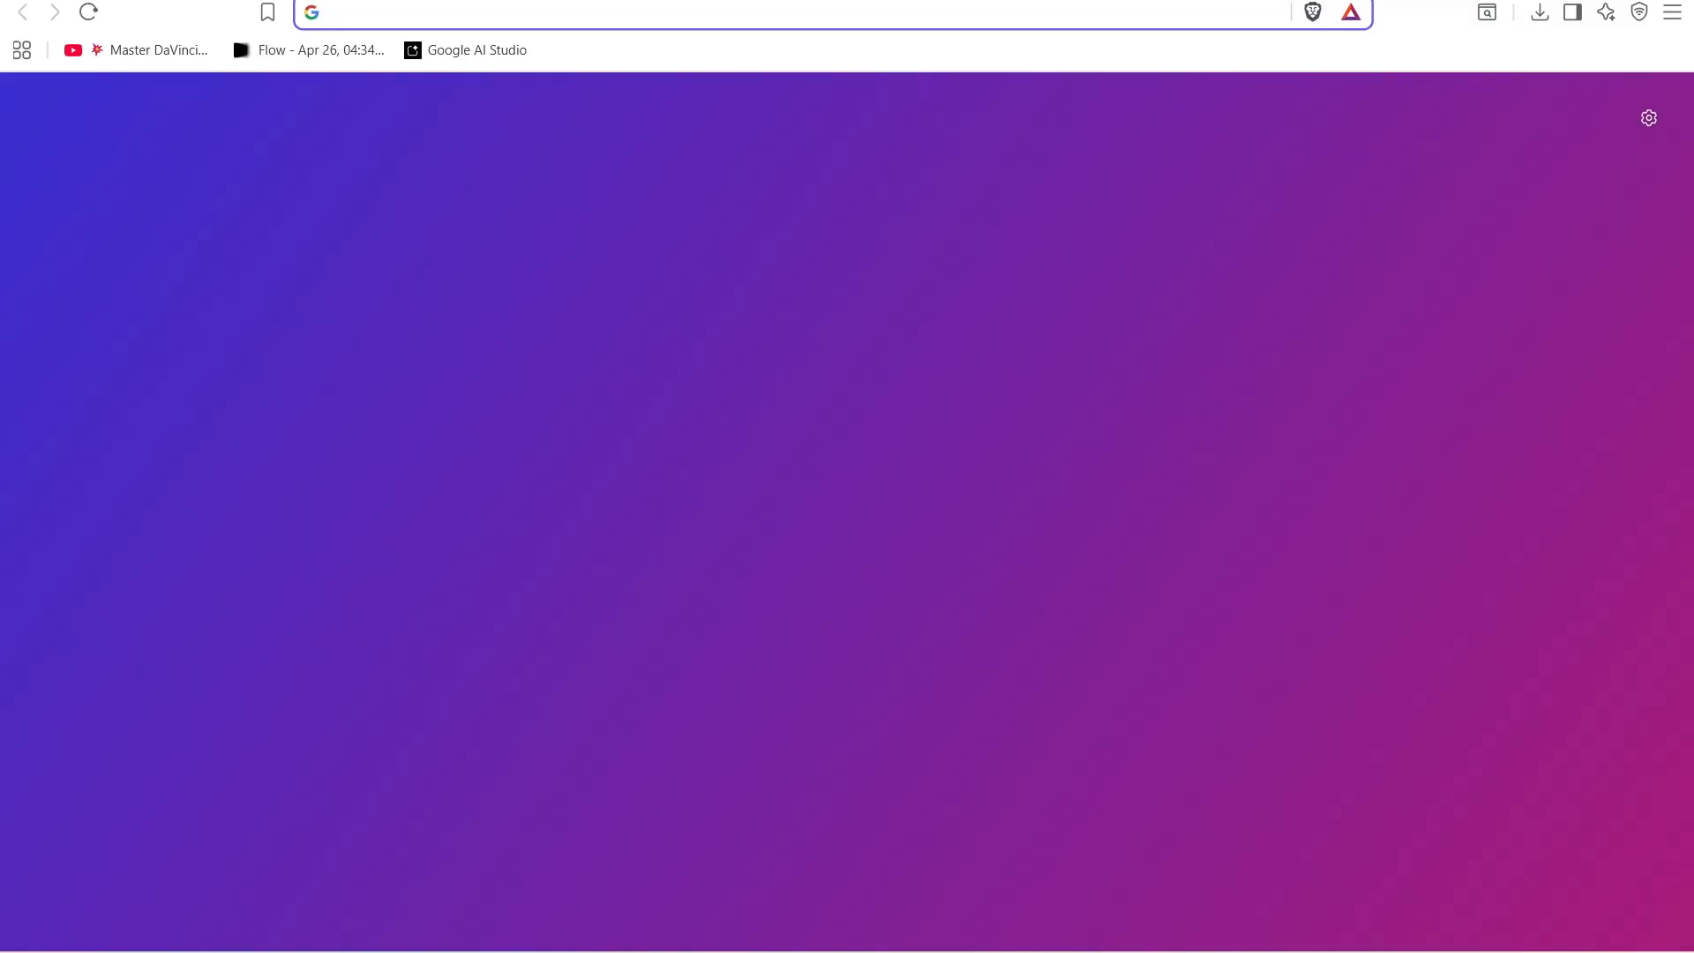
text(railway.com)
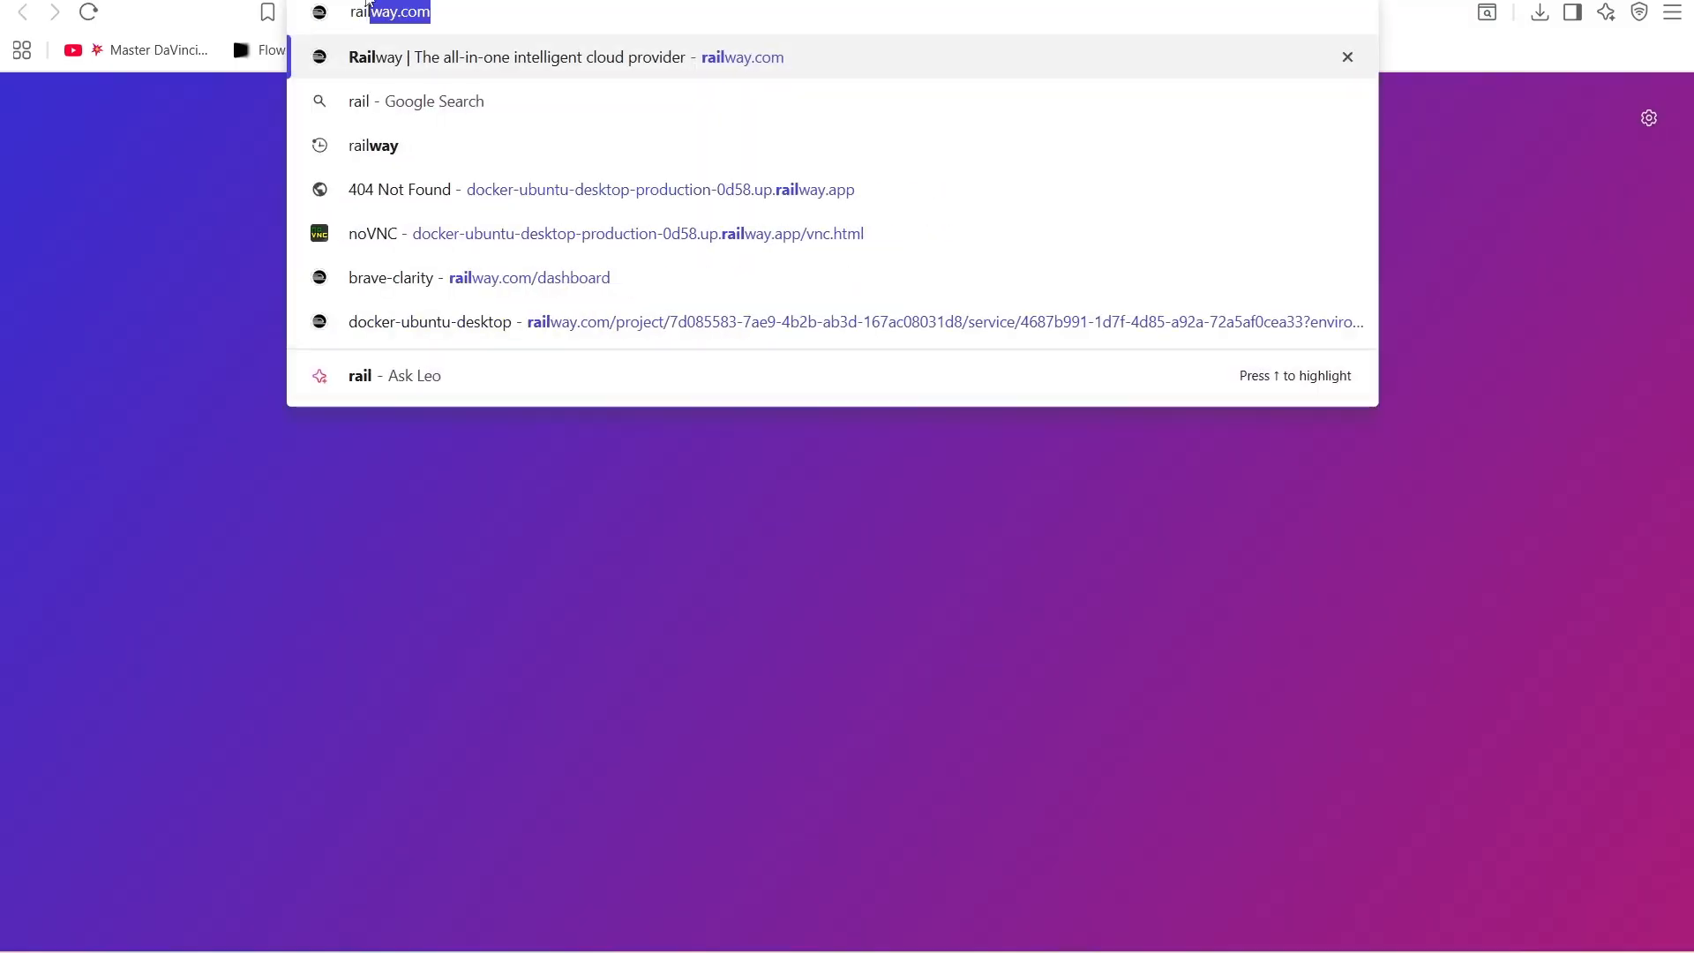
click(386, 59)
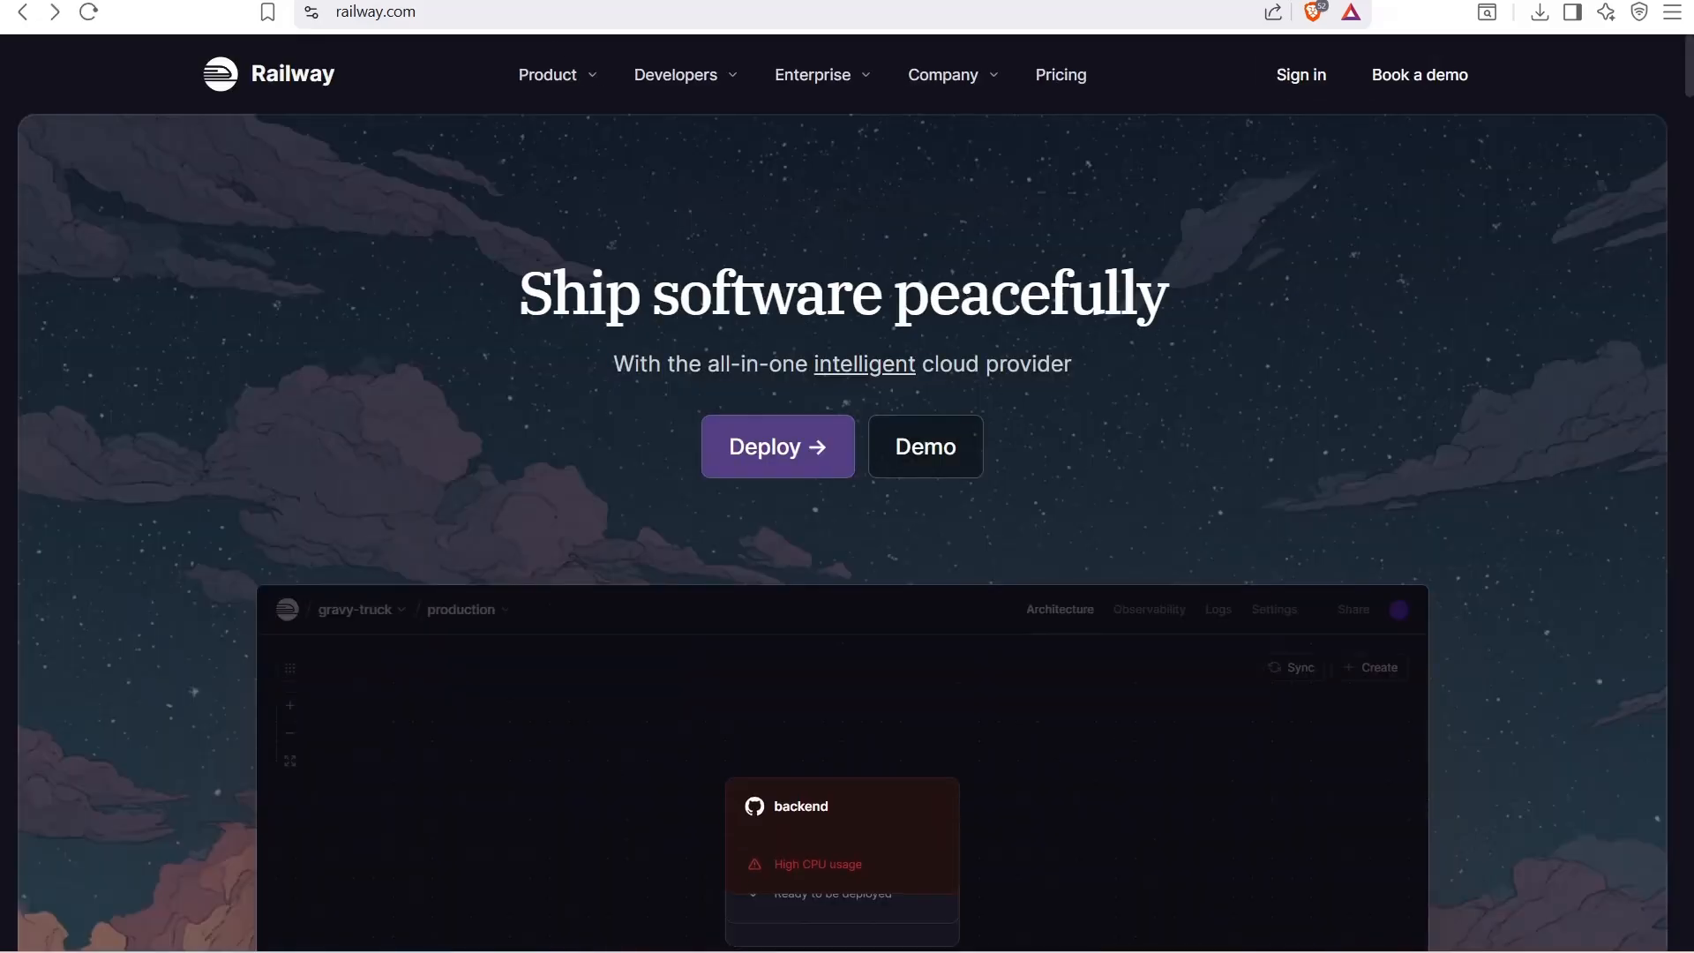
Agree to Railway's Terms of Service and its Fair Use Policy
mouse_move(558, 76)
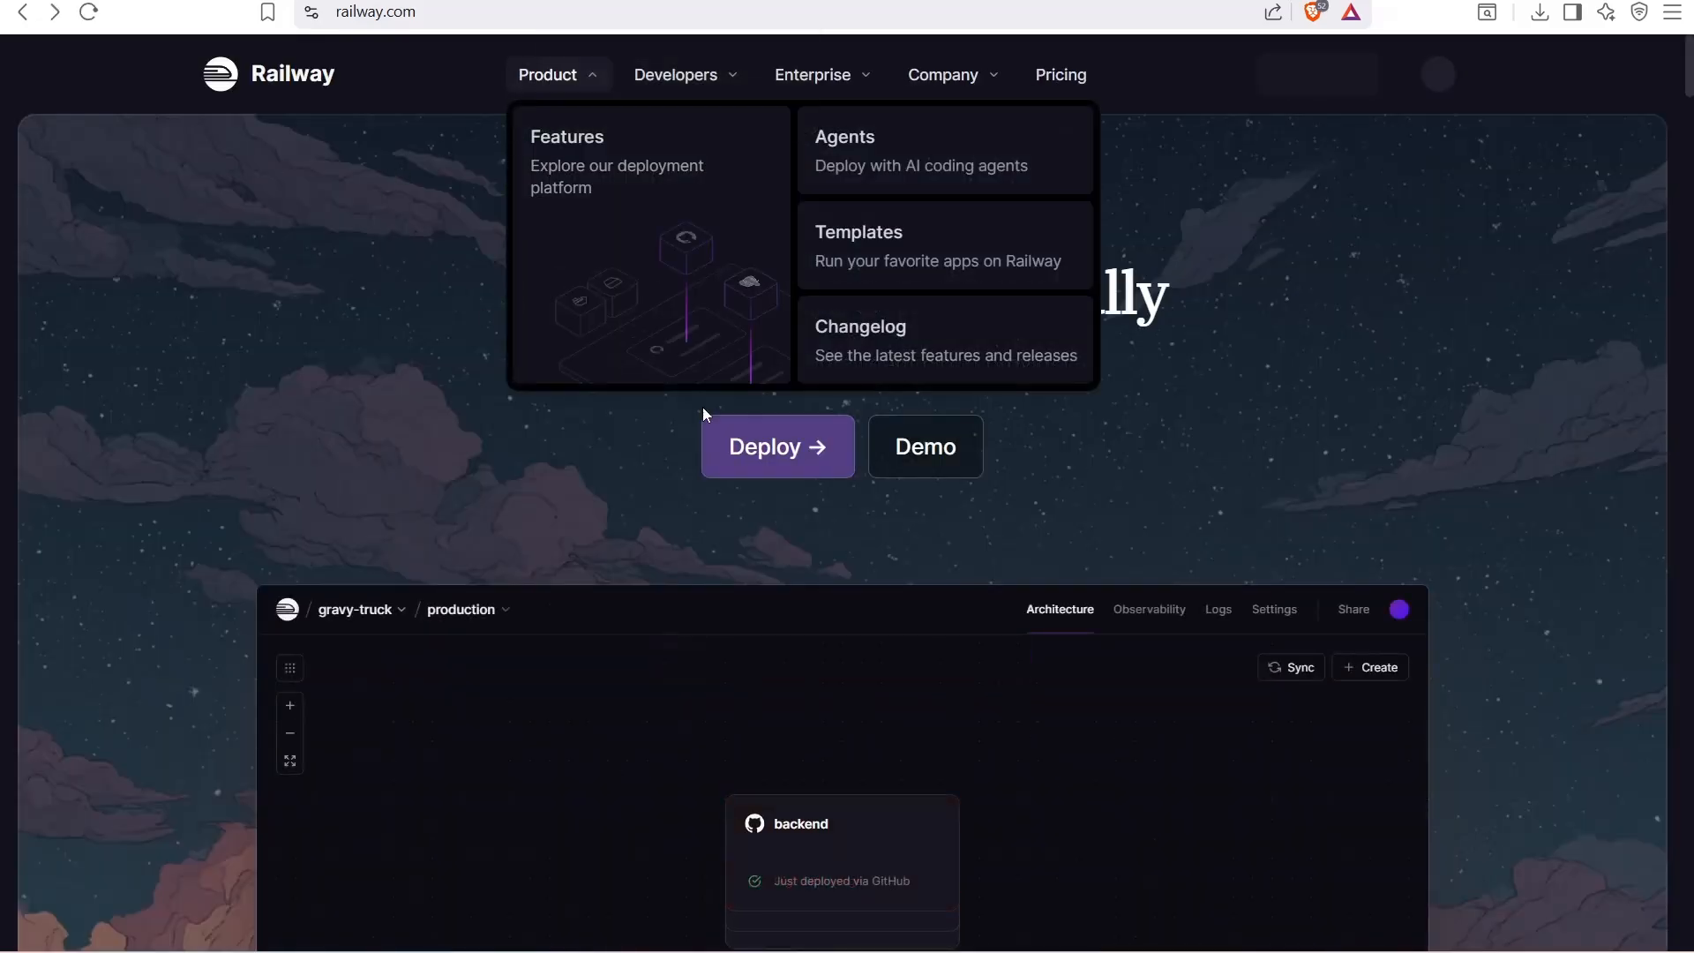
scroll(1151, 540, down, 3)
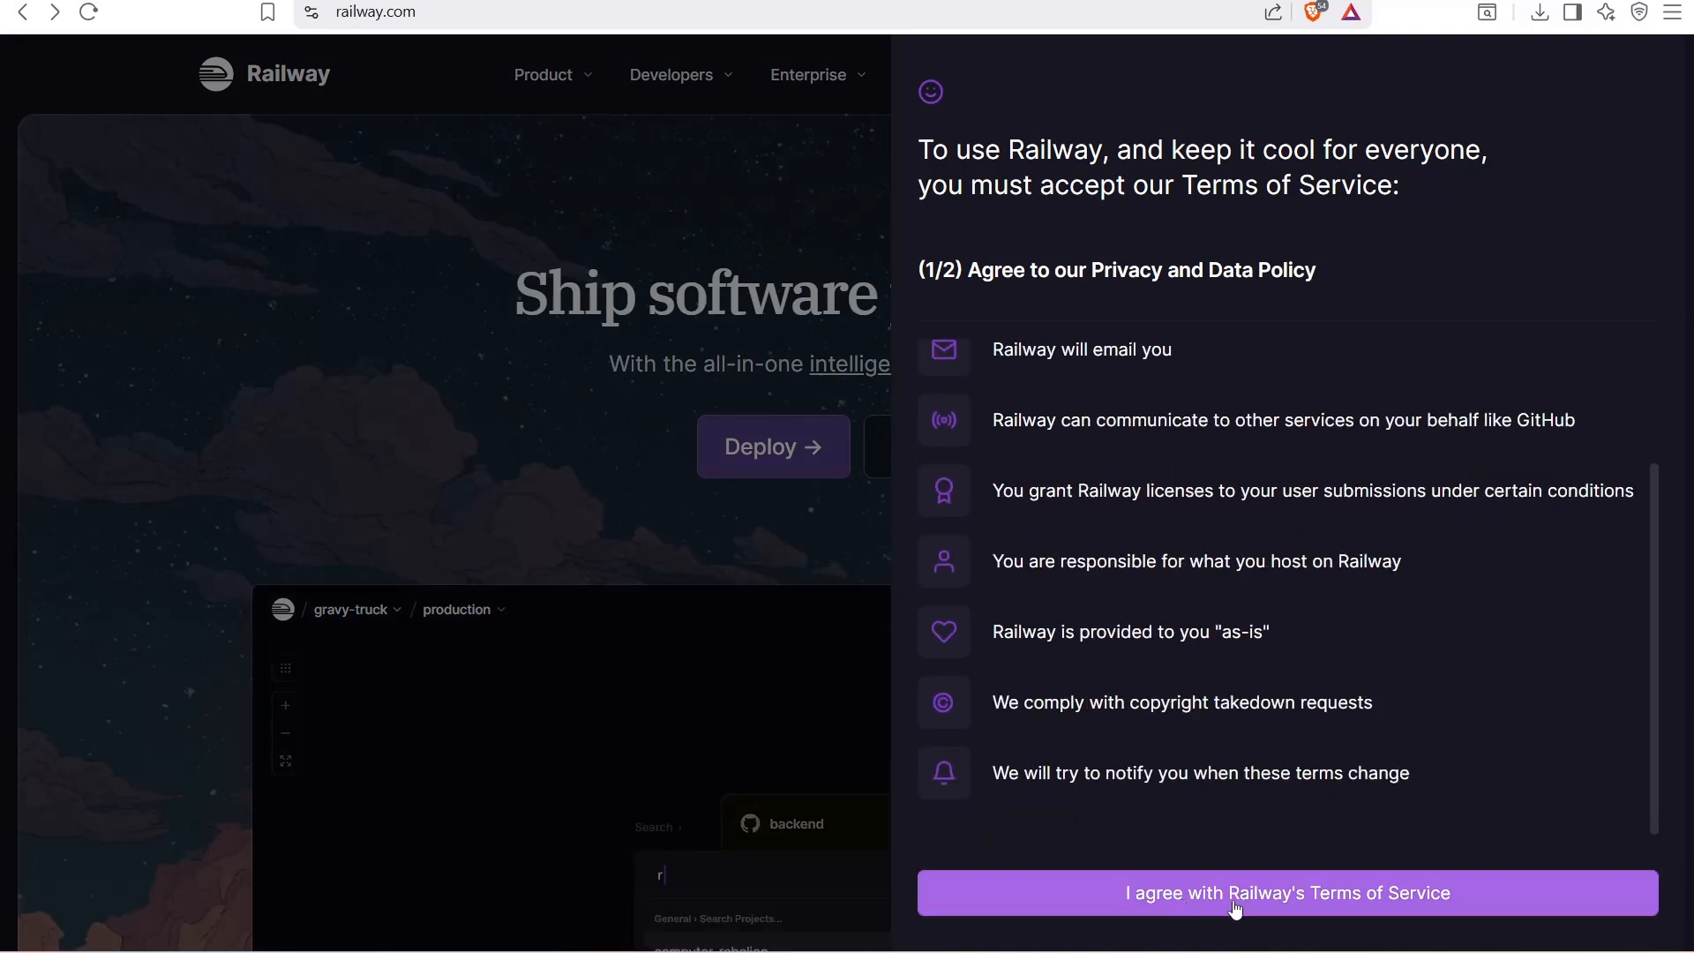
click(1419, 896)
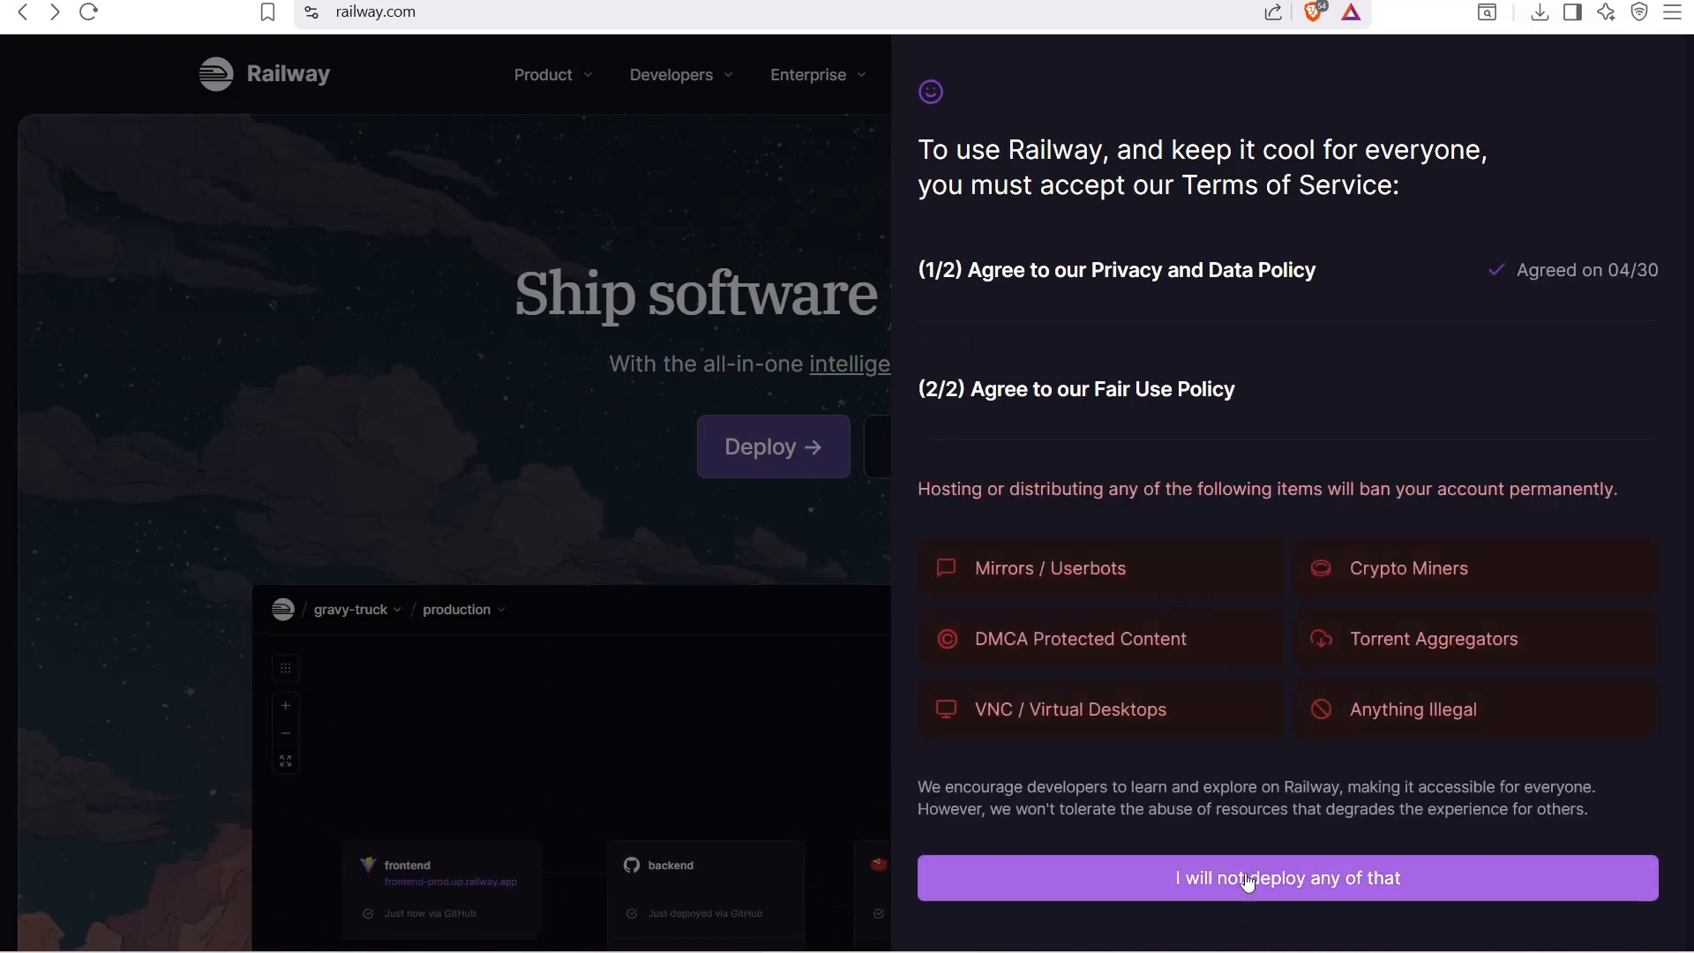
click(1385, 878)
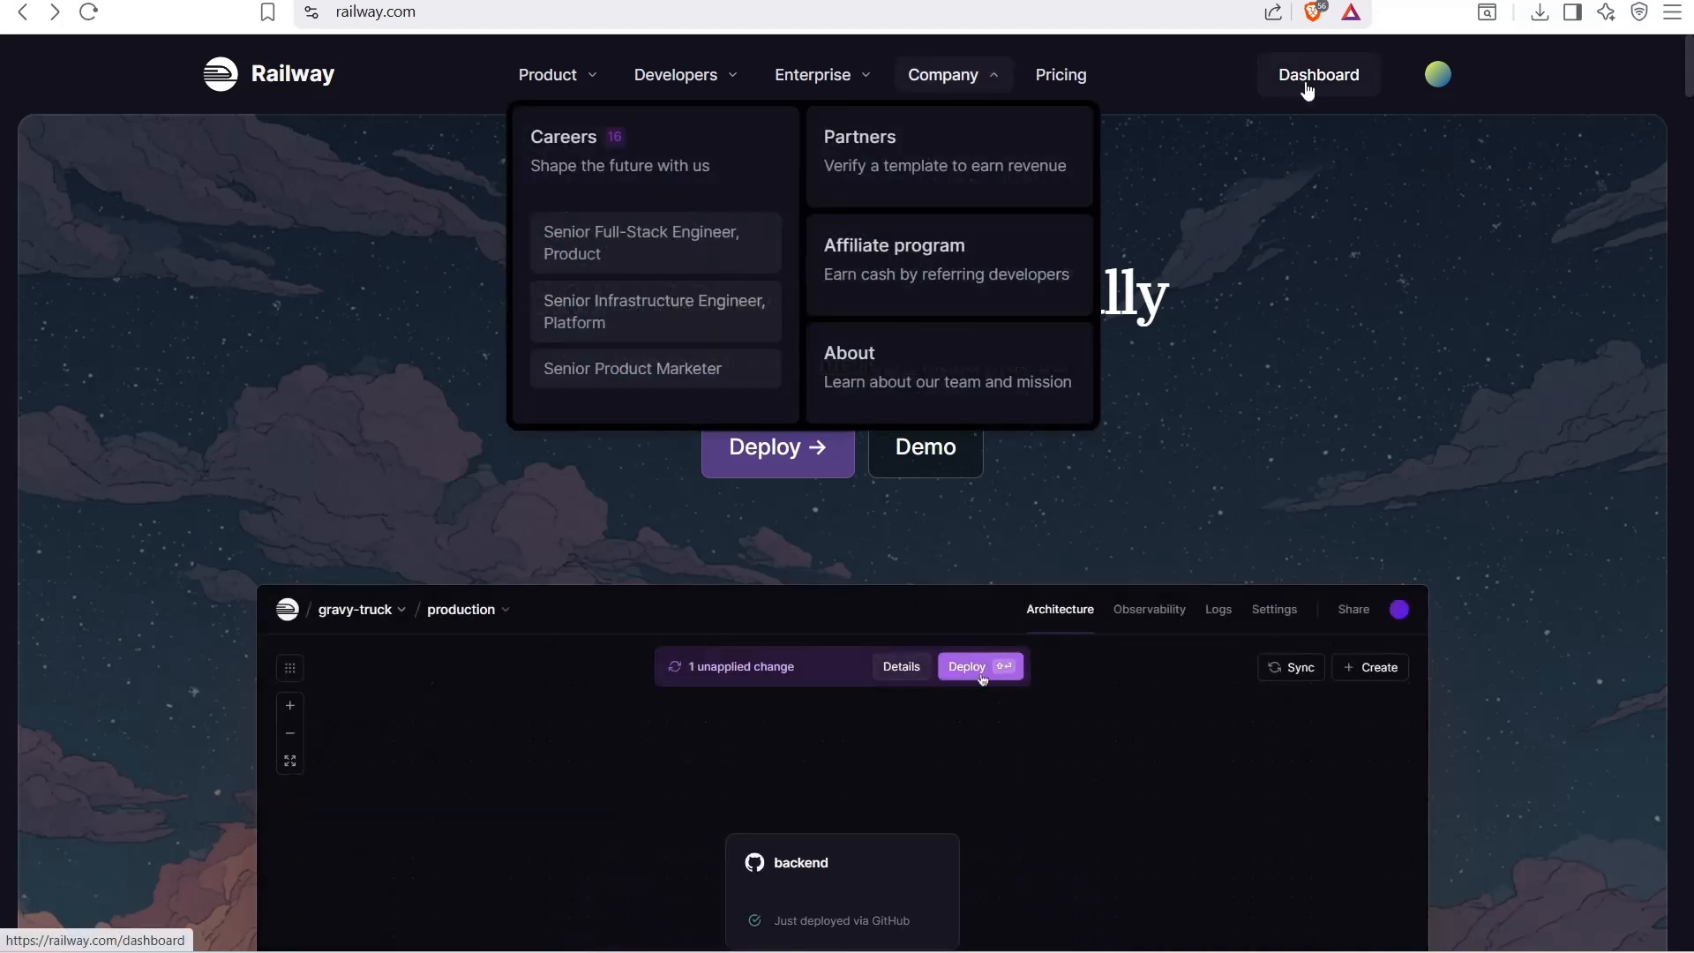
Open the Railway dashboard with the Projects overview
click(1302, 84)
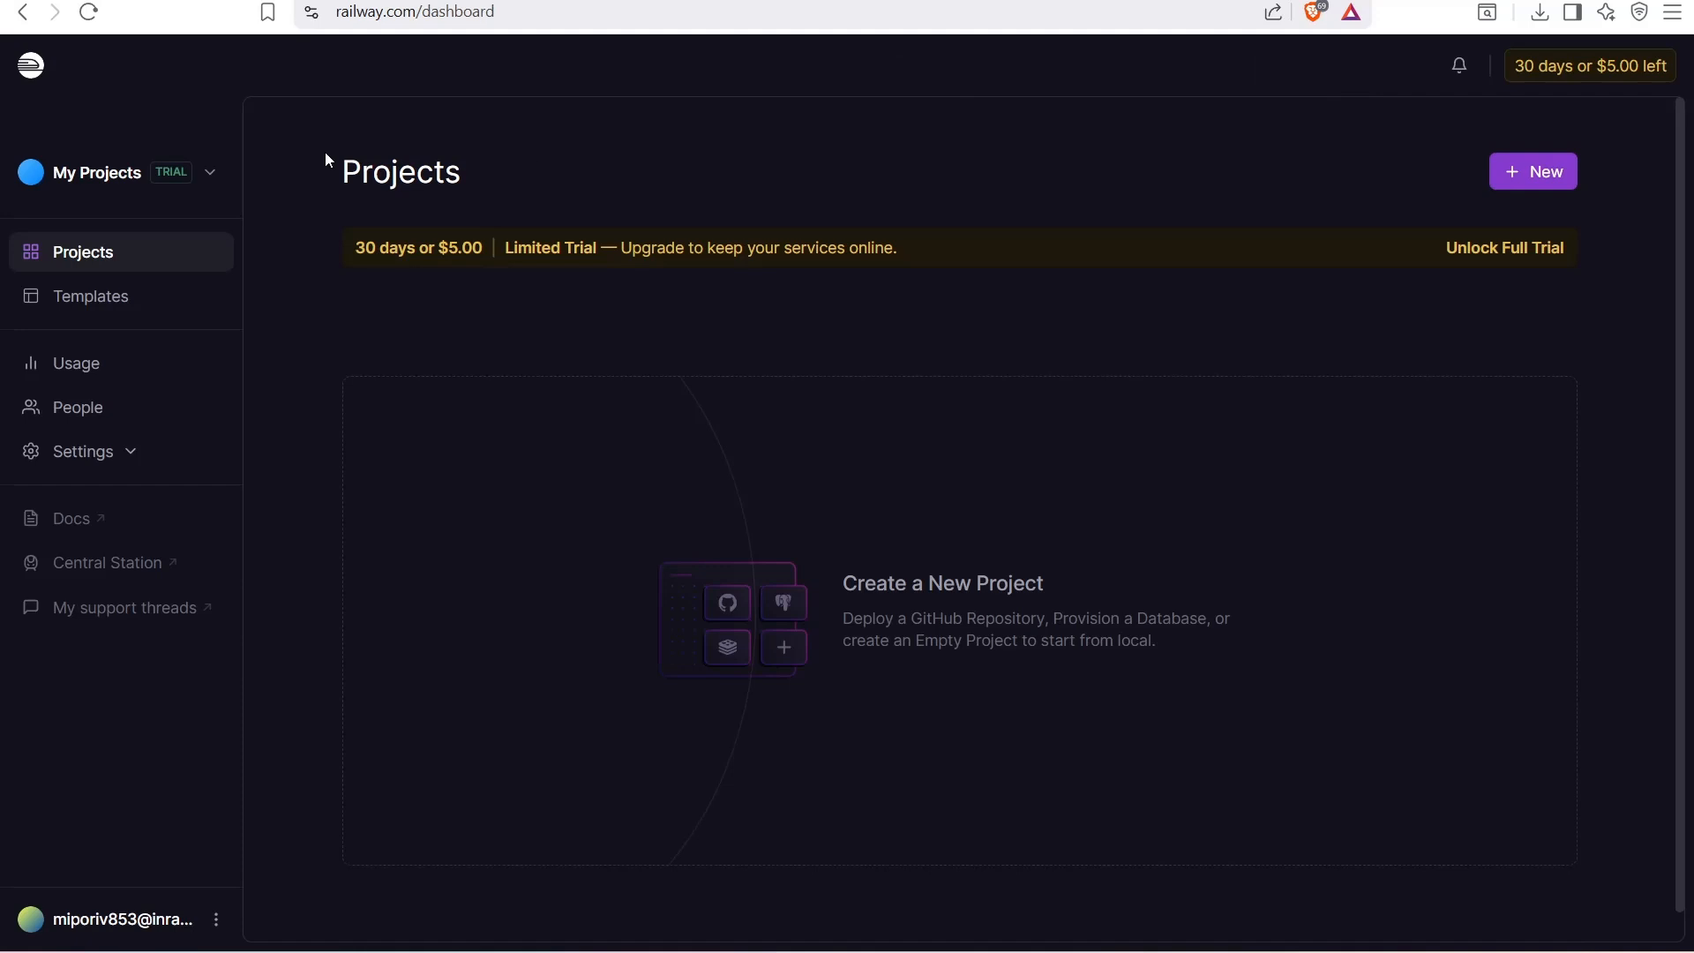
drag(324, 152, 552, 164)
click(1218, 176)
drag(325, 179, 482, 171)
click(487, 170)
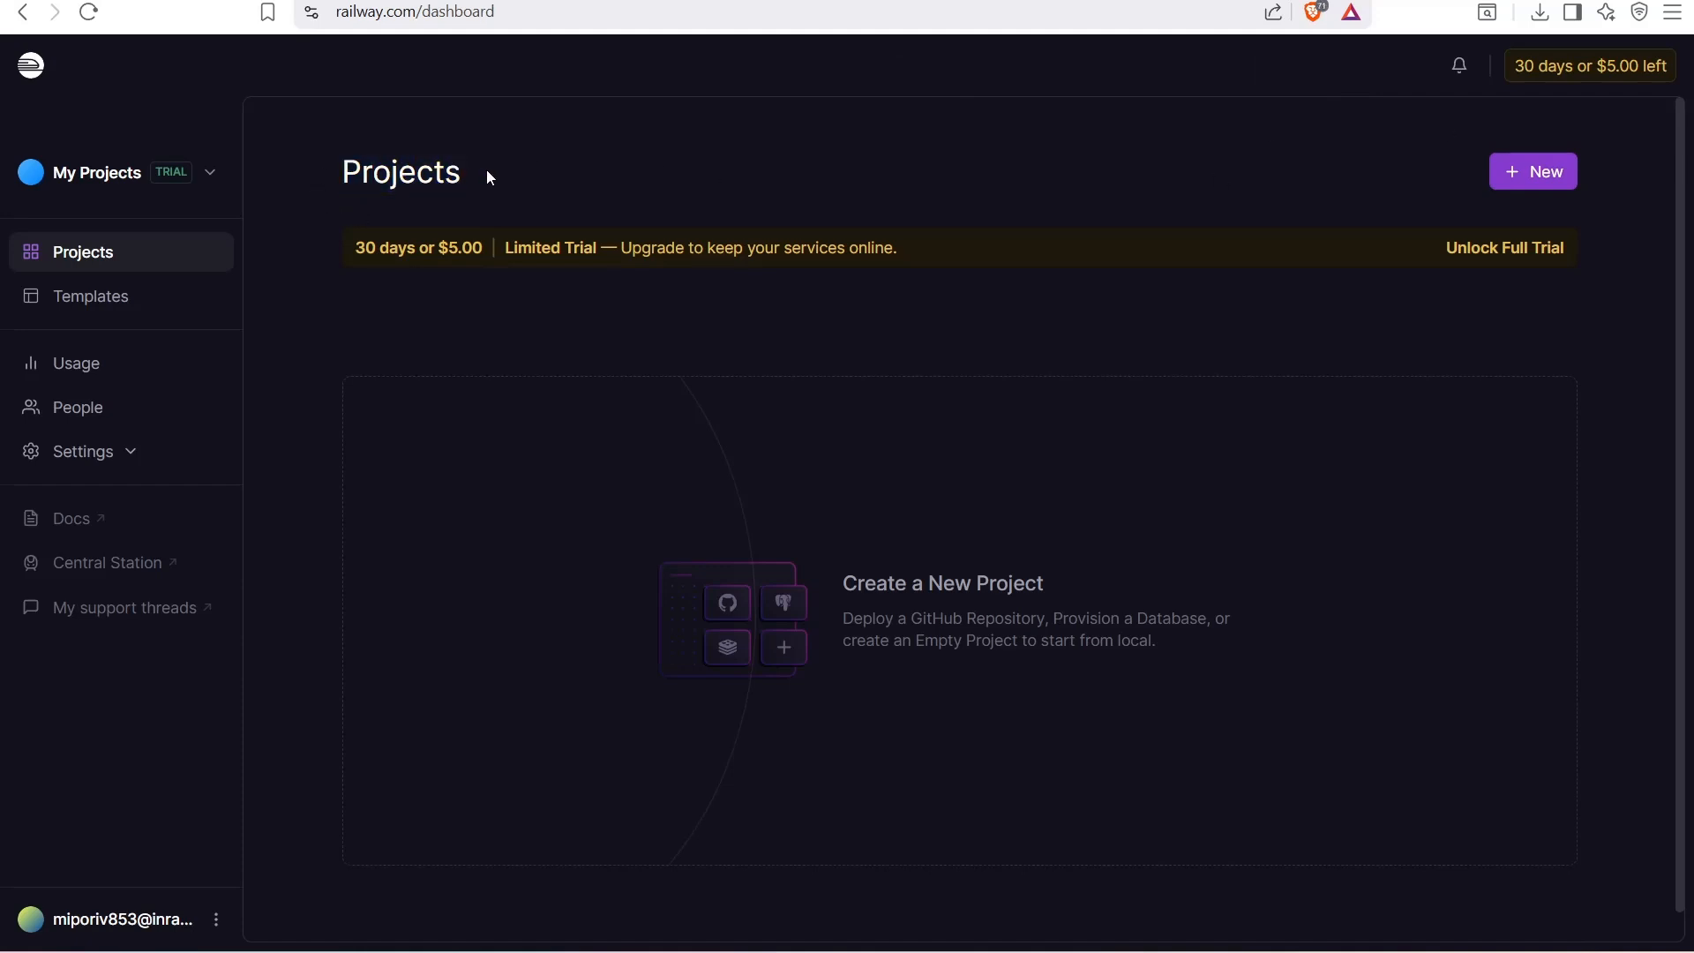
Check the remaining days and credits of the Railway trial plan, then close the details
click(1586, 68)
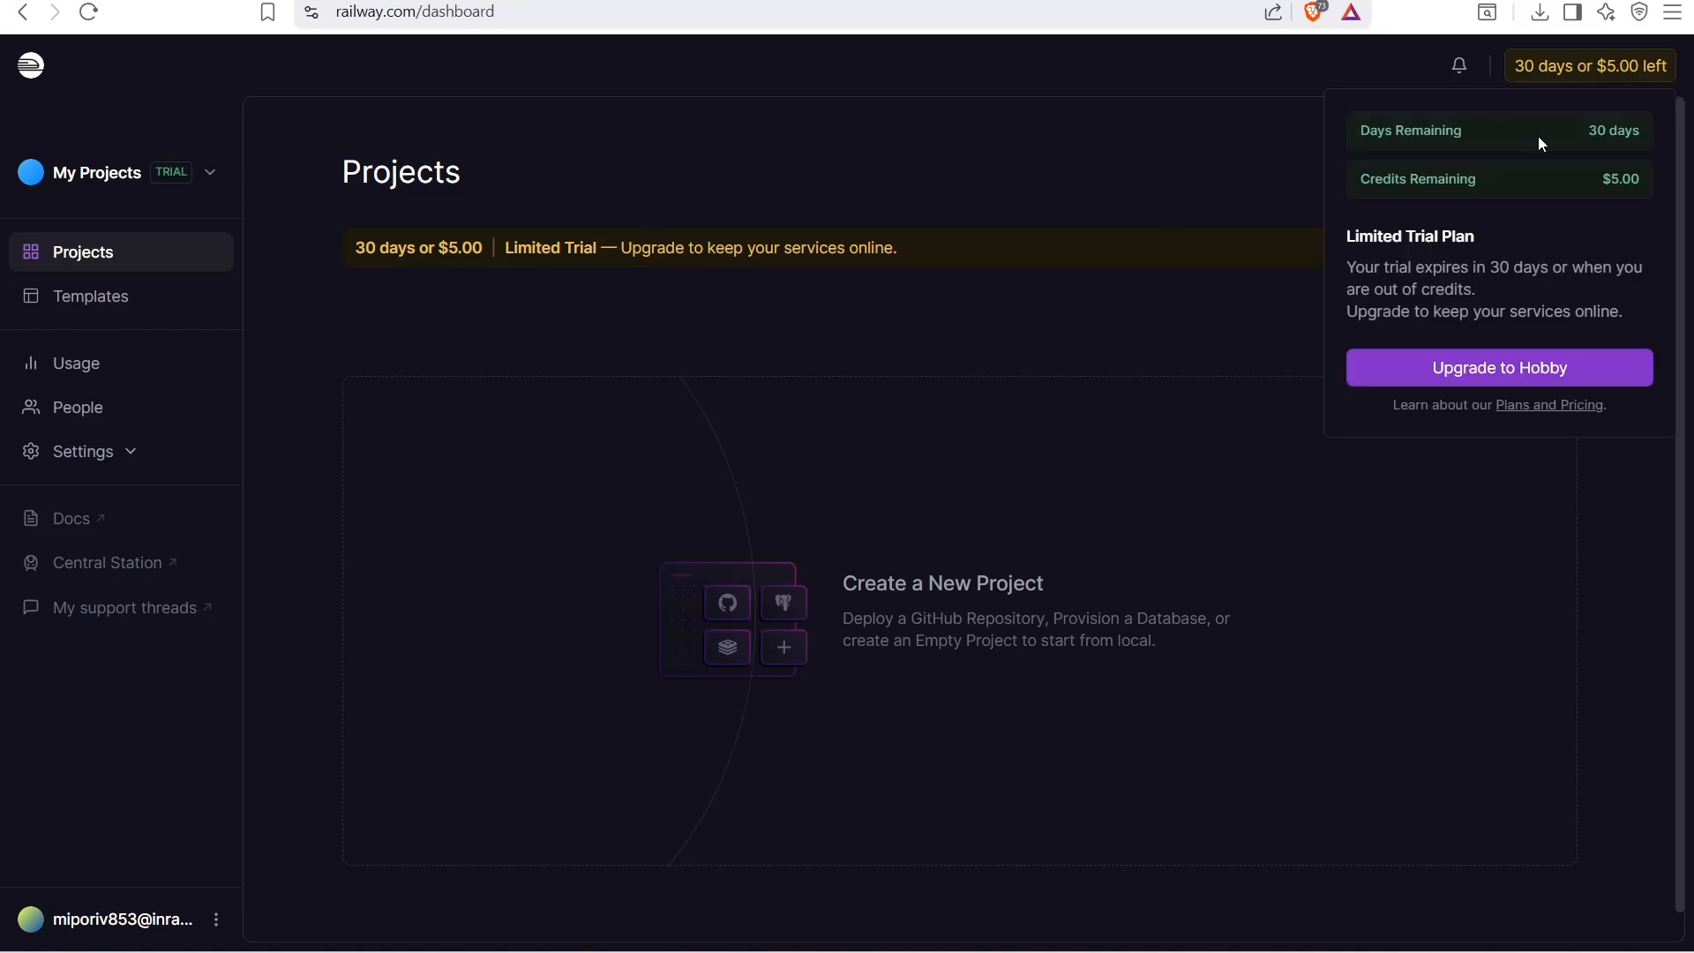
drag(1396, 113, 1619, 134)
click(1621, 137)
drag(1363, 175, 1547, 178)
click(1657, 113)
click(523, 210)
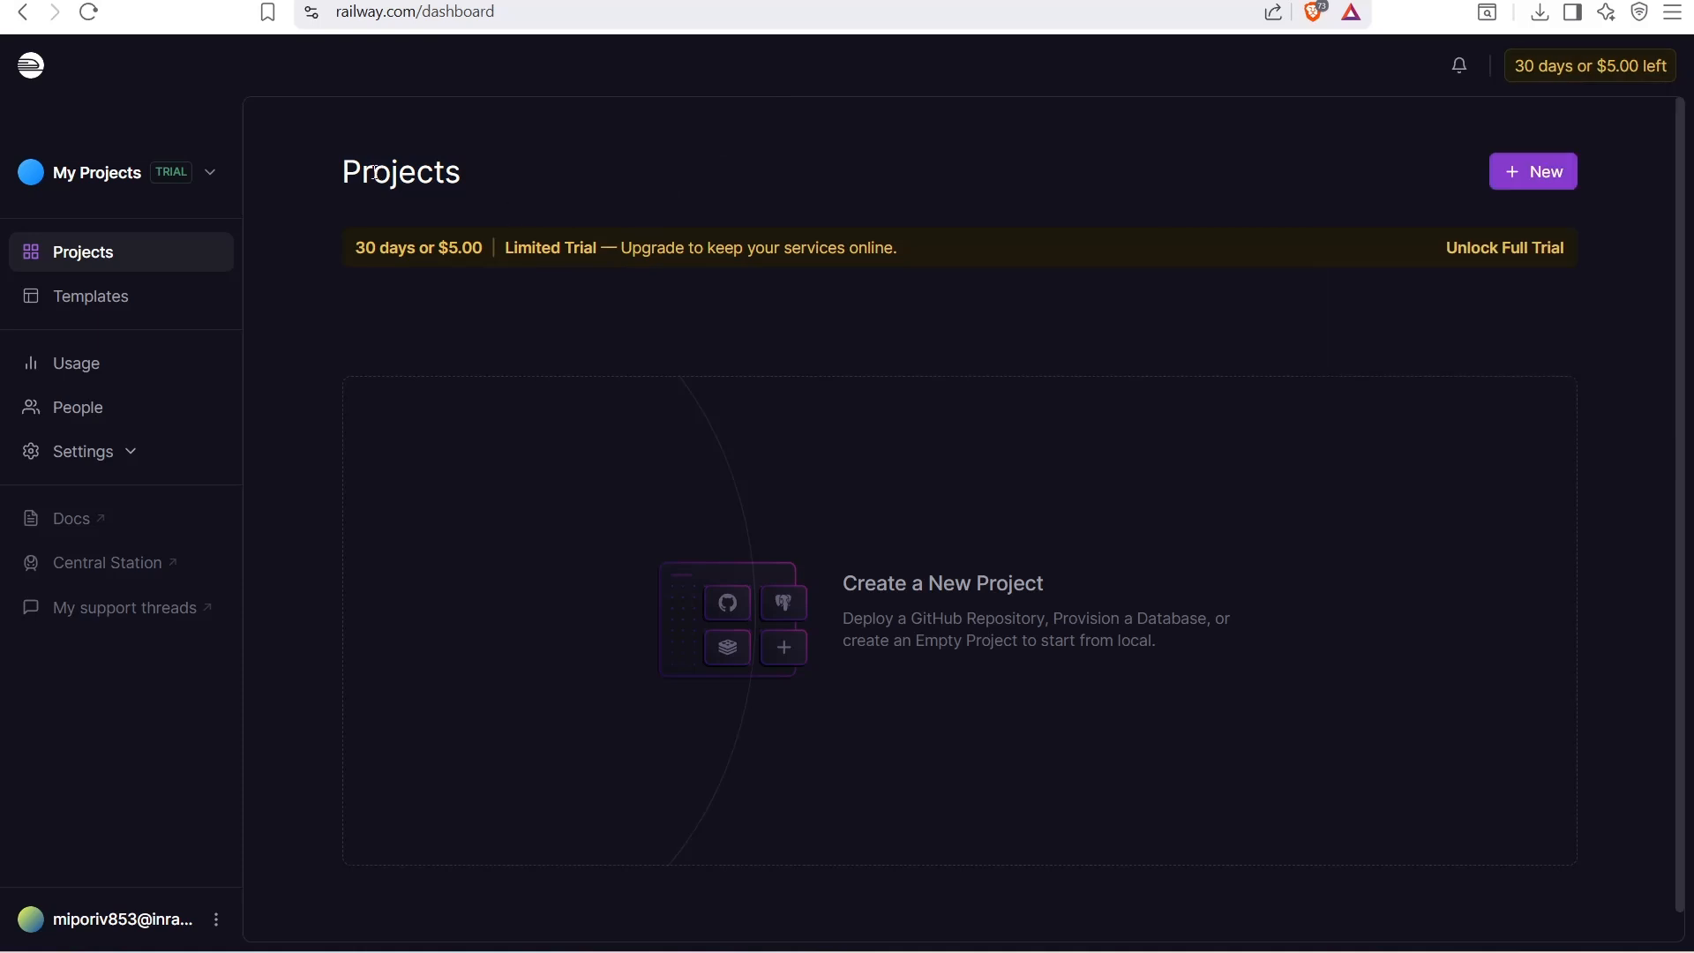
Start creating a new project from the Railway dashboard
double_click(561, 159)
click(563, 158)
click(1540, 175)
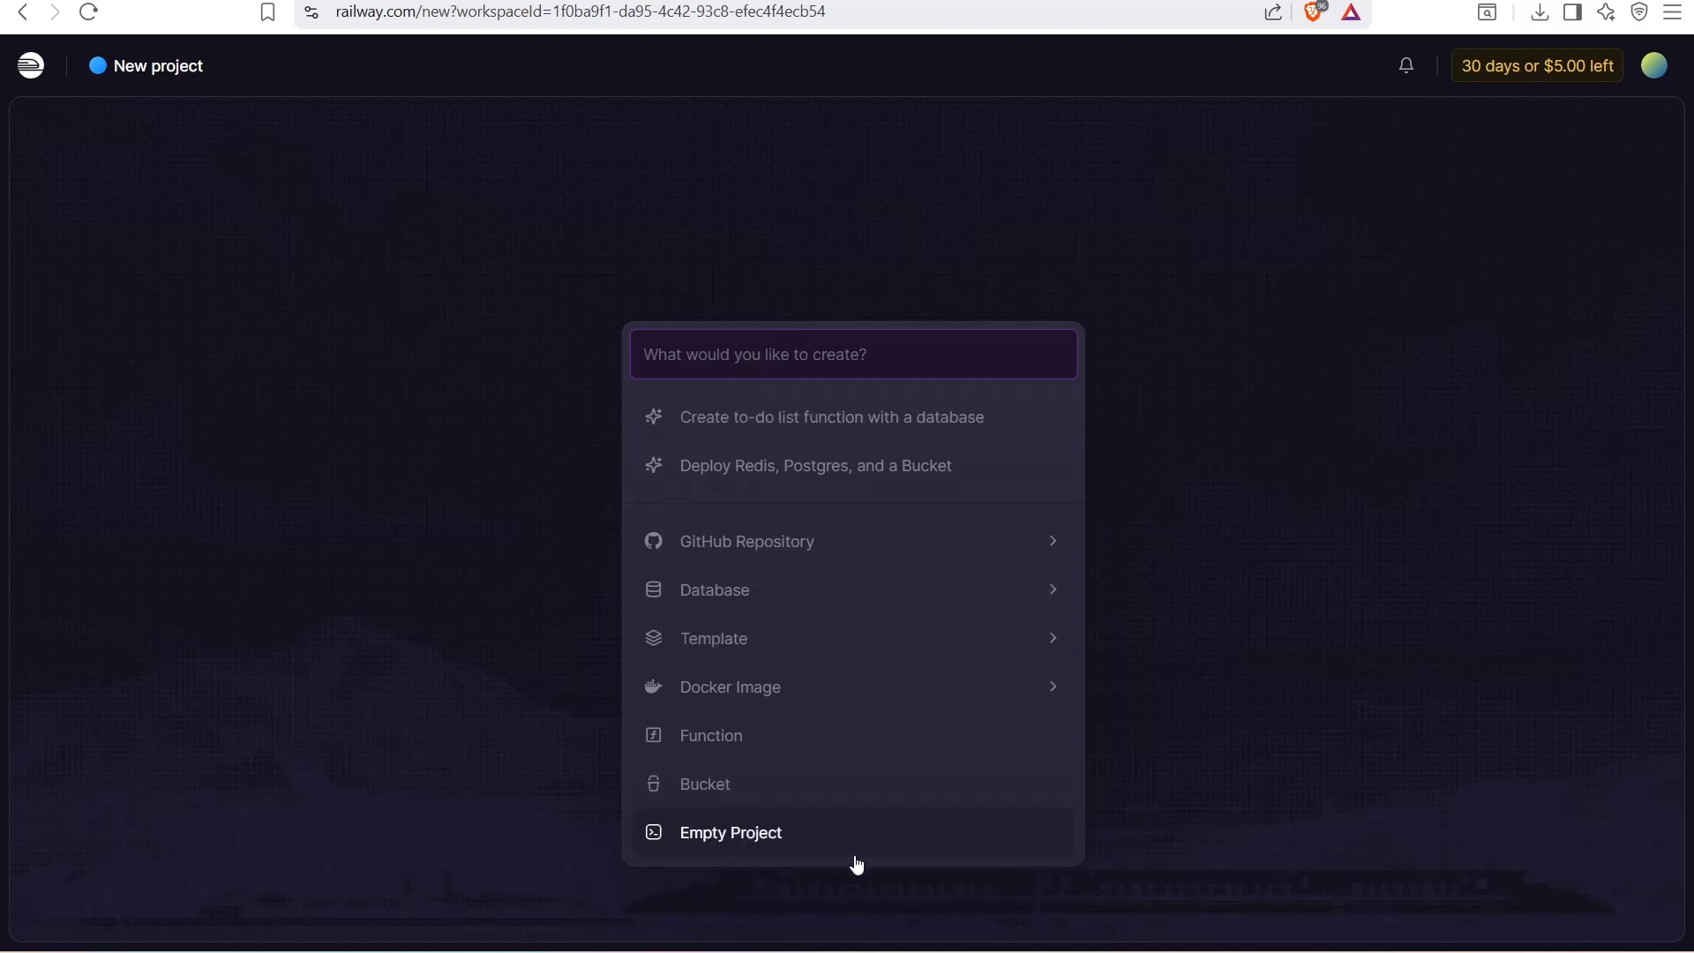
Switch to Notepad and copy the whole GitHub URL of the railway_tailscale_vpn repository
key(alt+Tab)
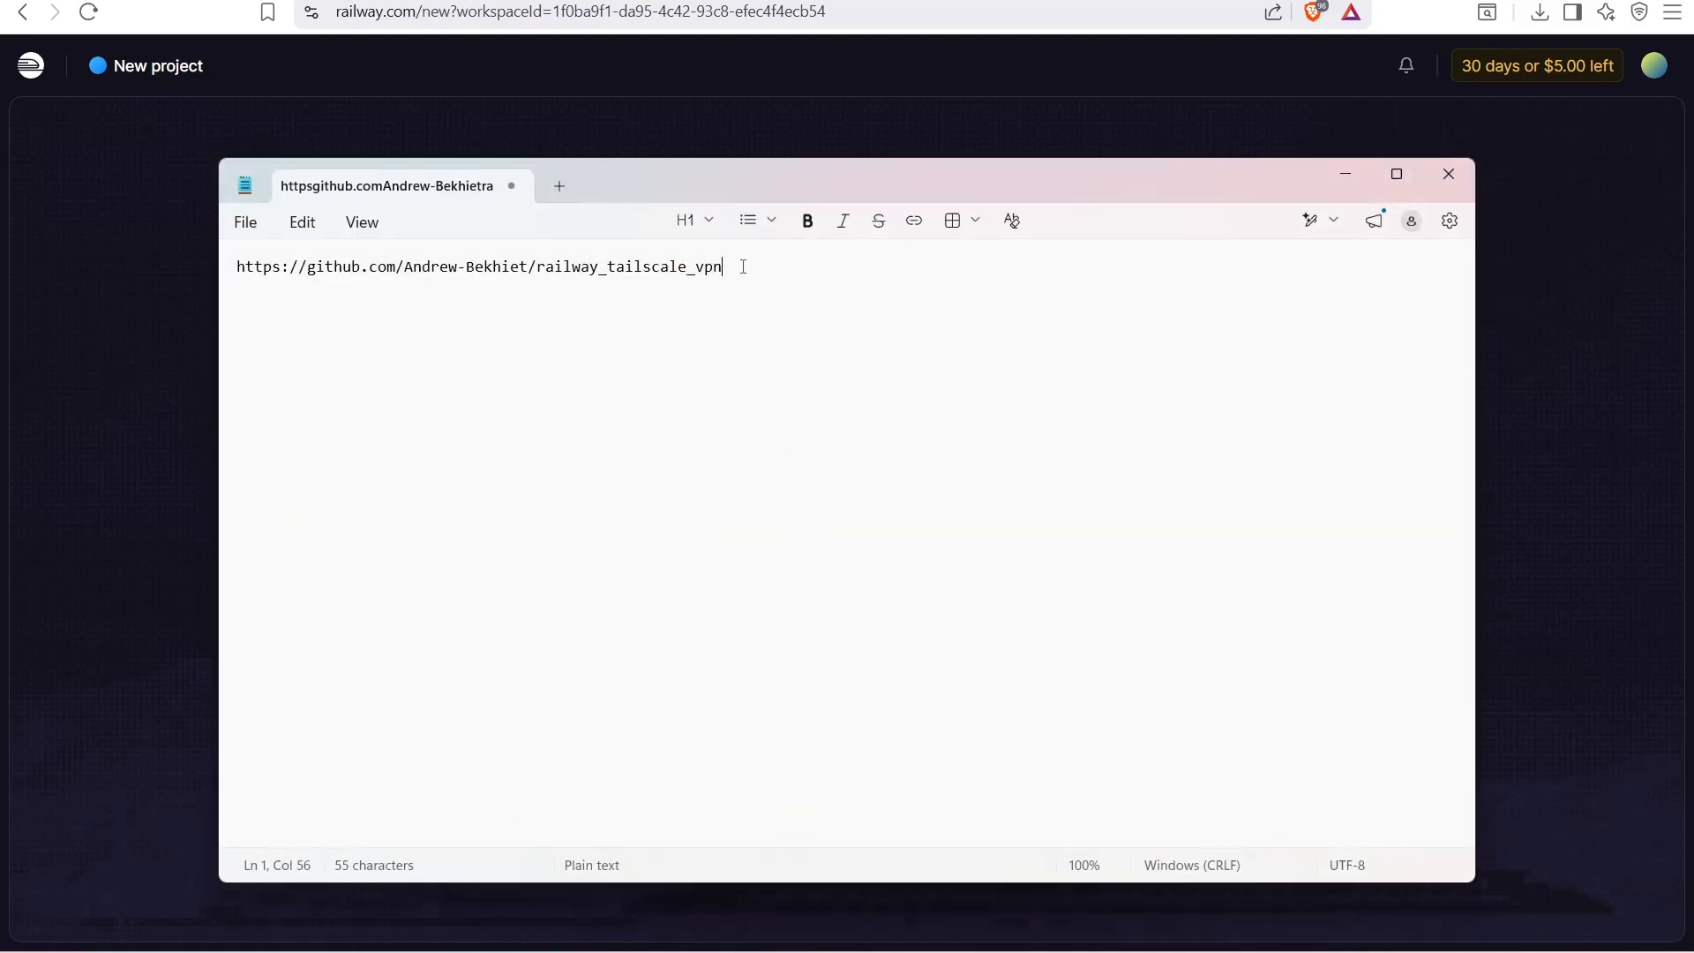
drag(743, 267, 422, 261)
click(442, 271)
double_click(527, 265)
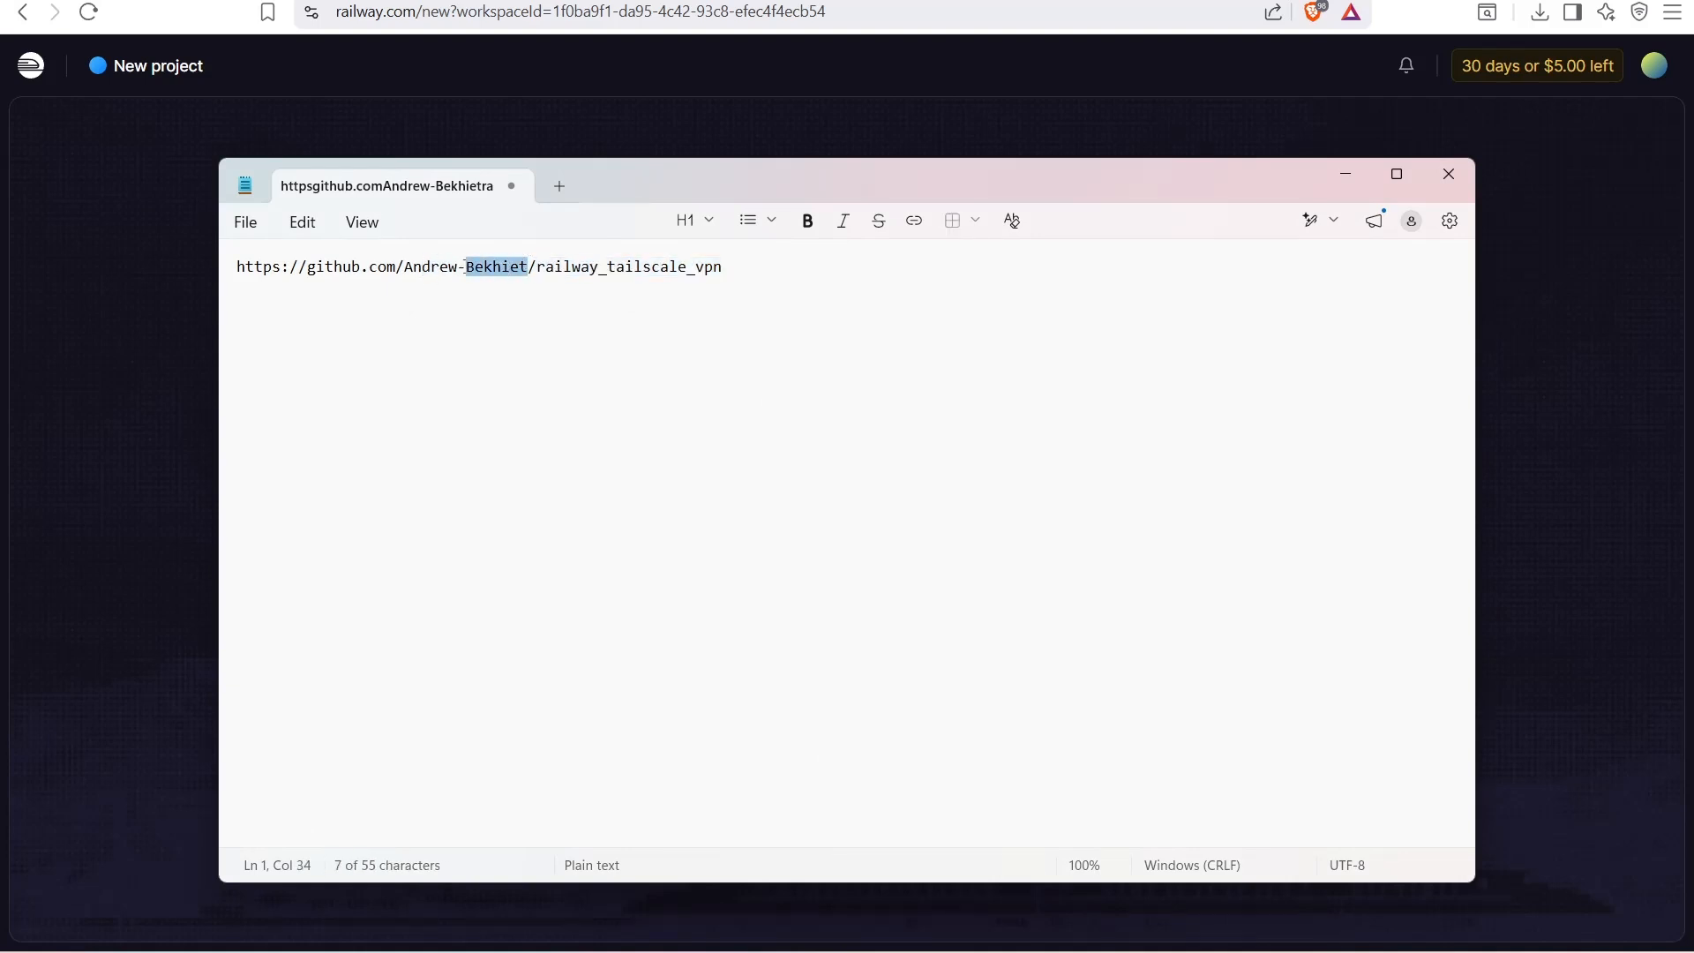
click(484, 283)
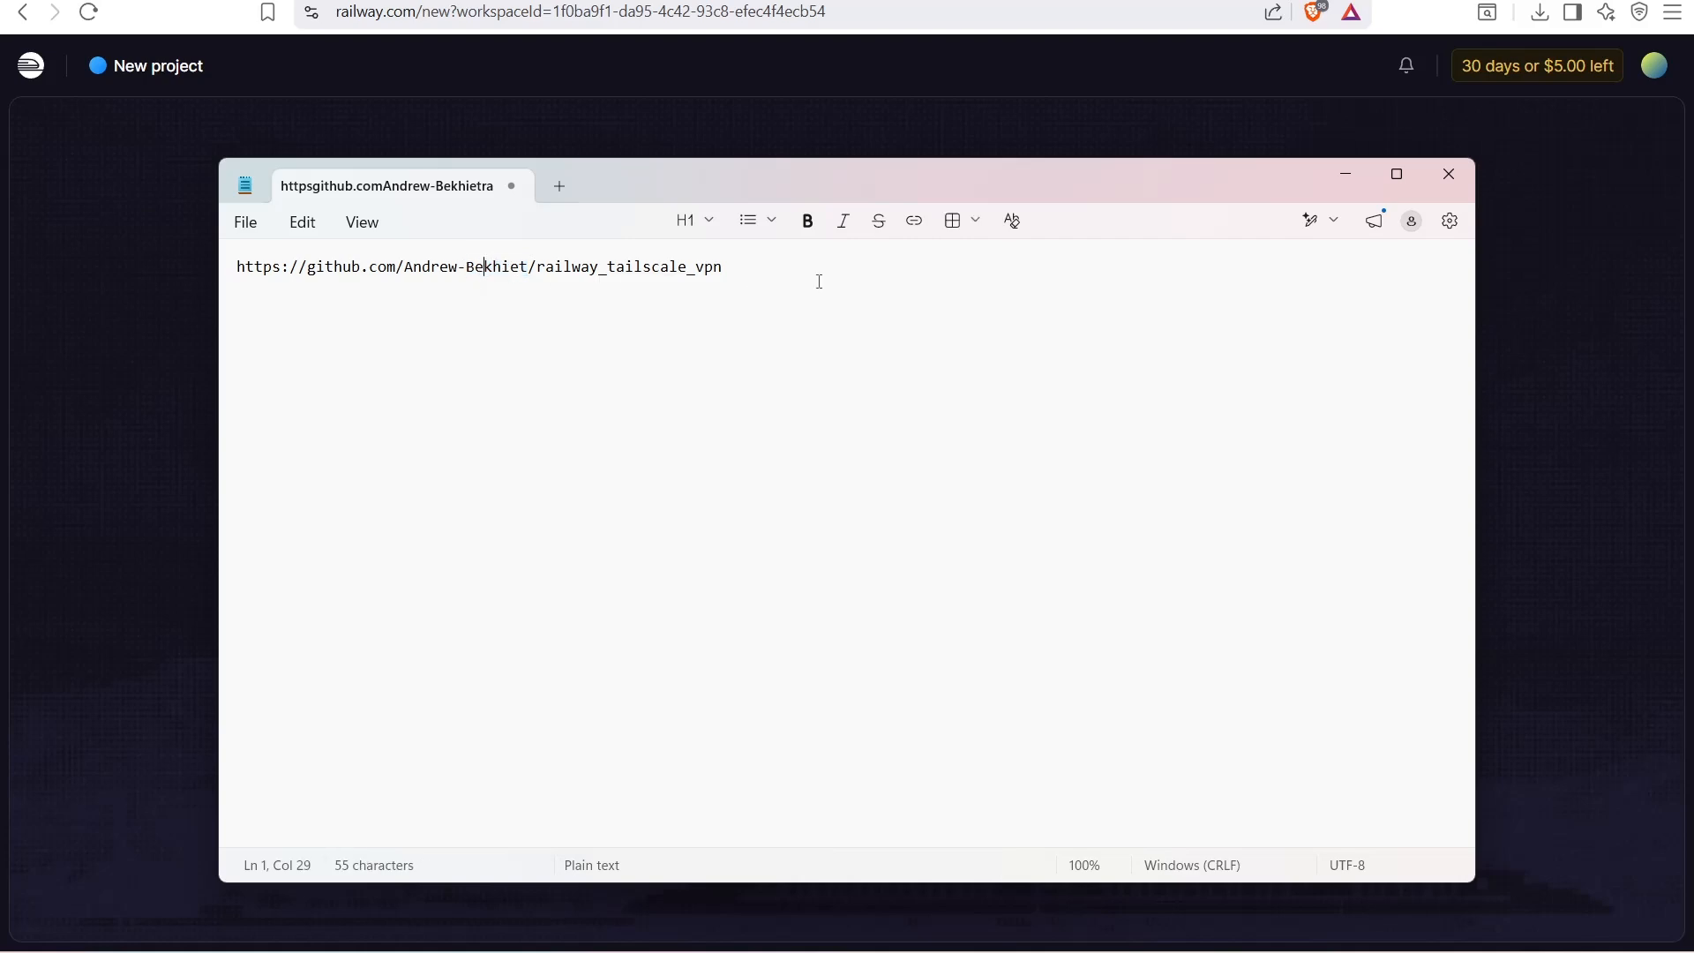
click(34, 254)
click(896, 951)
key(ctrl+a)
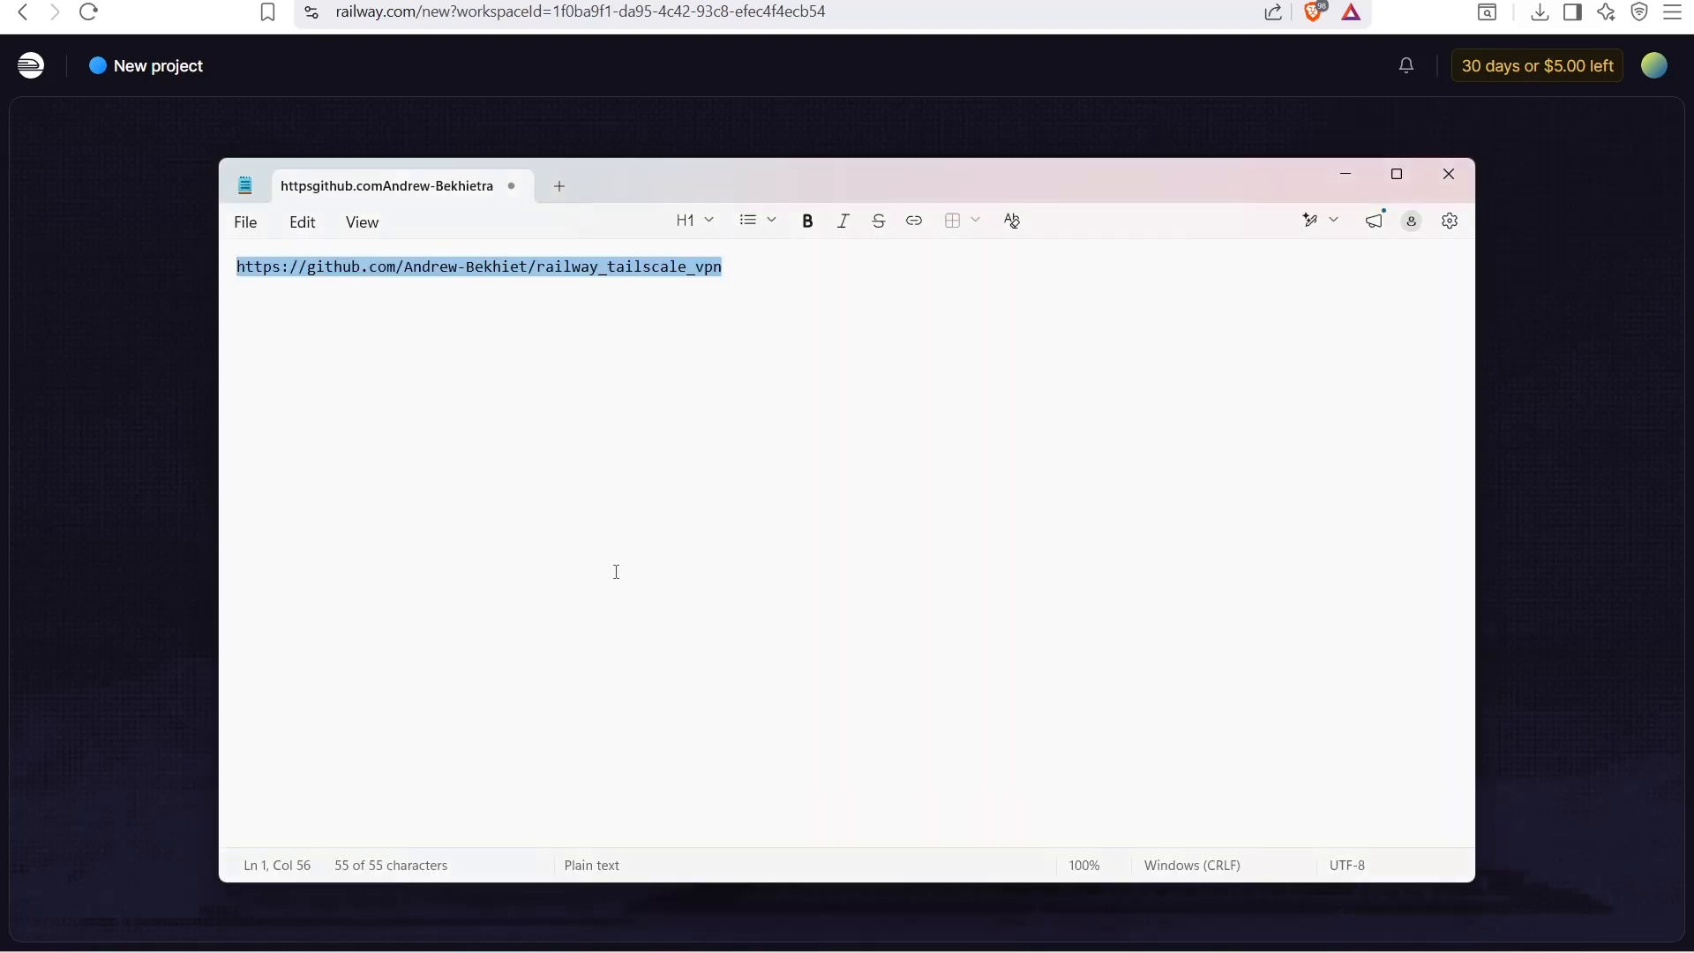
right_click(480, 284)
click(597, 307)
Back in Railway, paste the railway_tailscale_vpn repository URL as the project source and deploy the repo
click(7, 298)
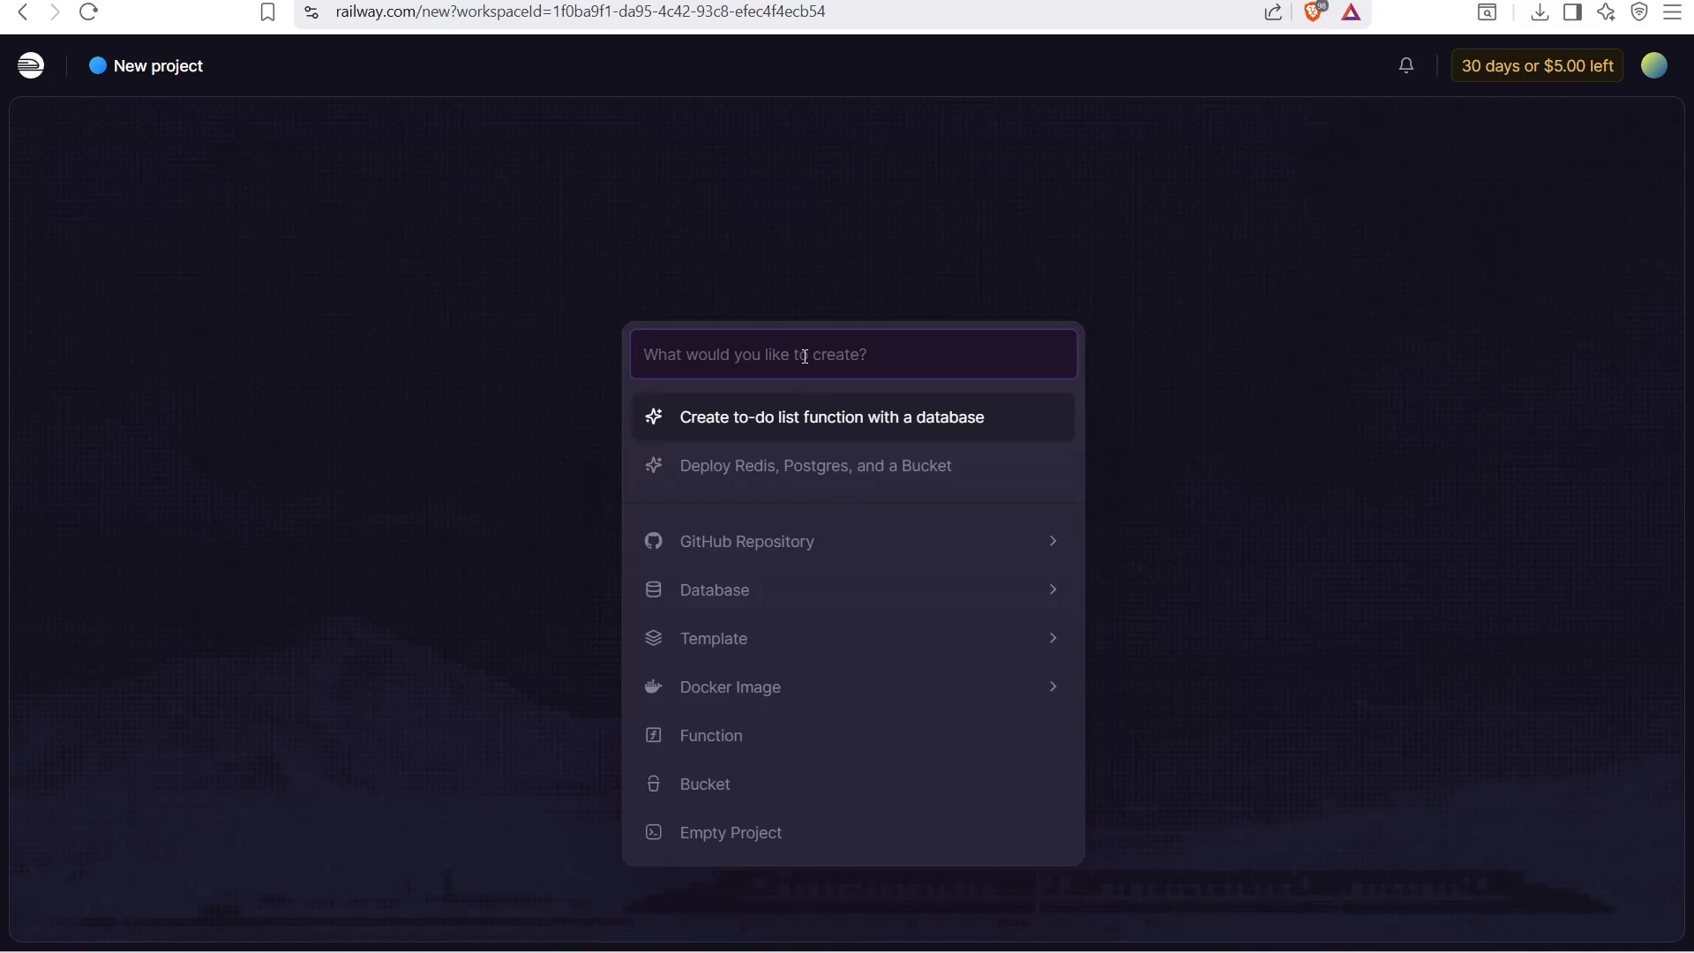
key(ctrl+v)
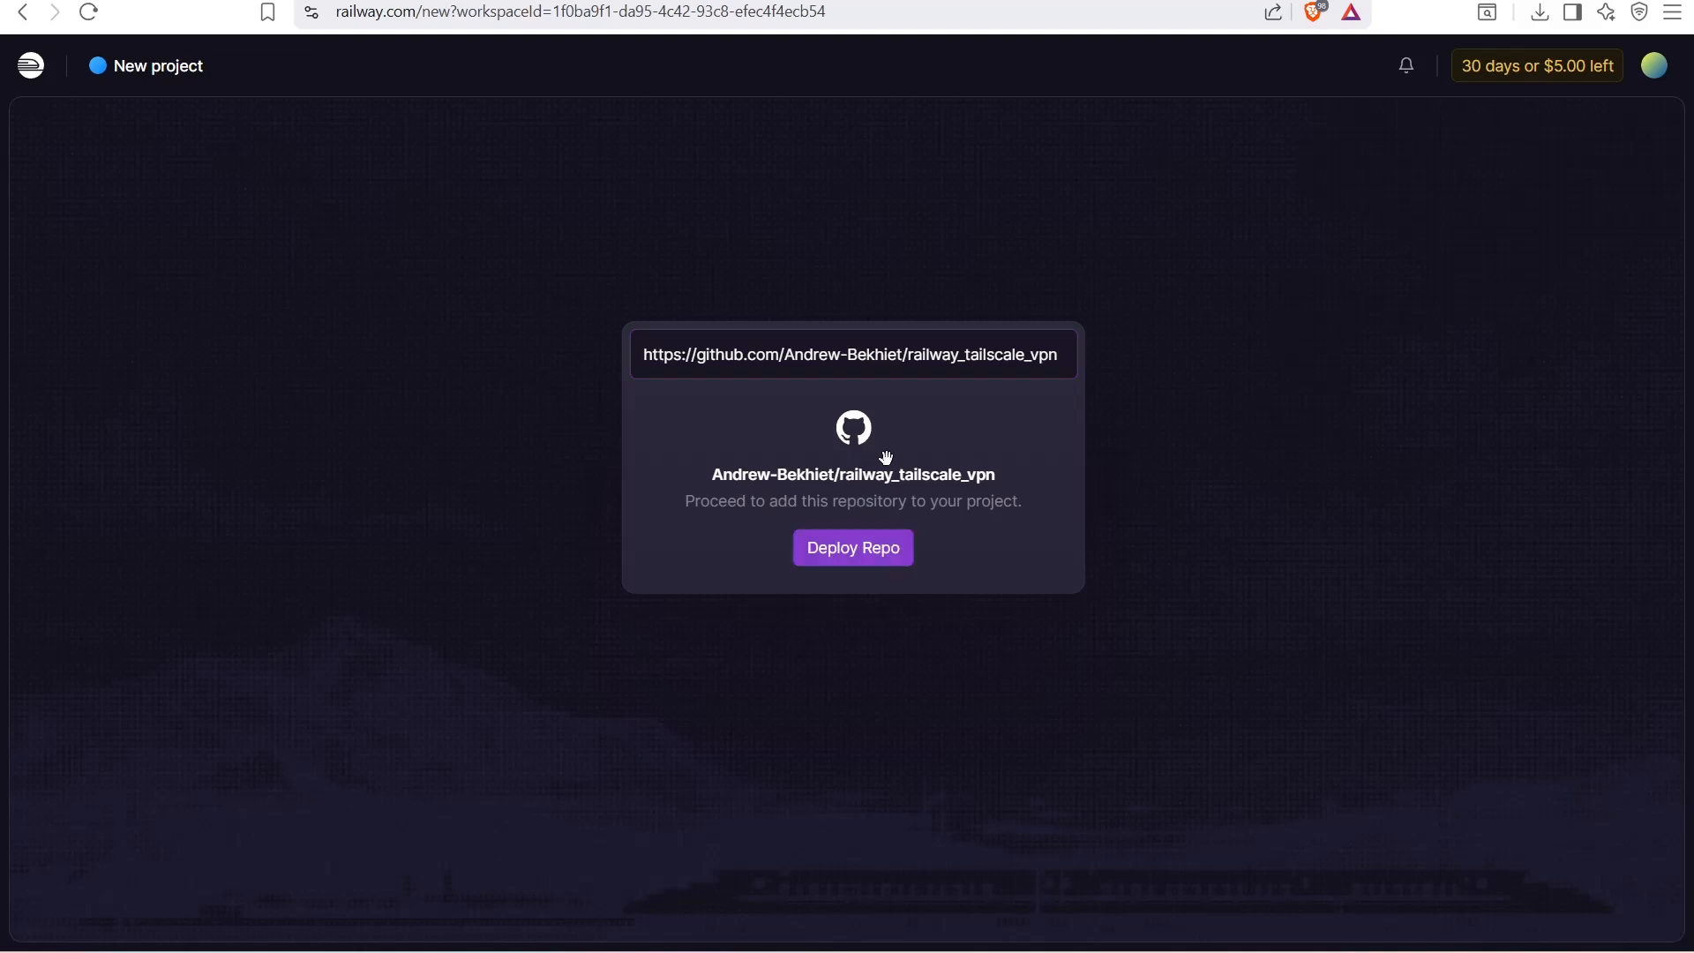
click(866, 551)
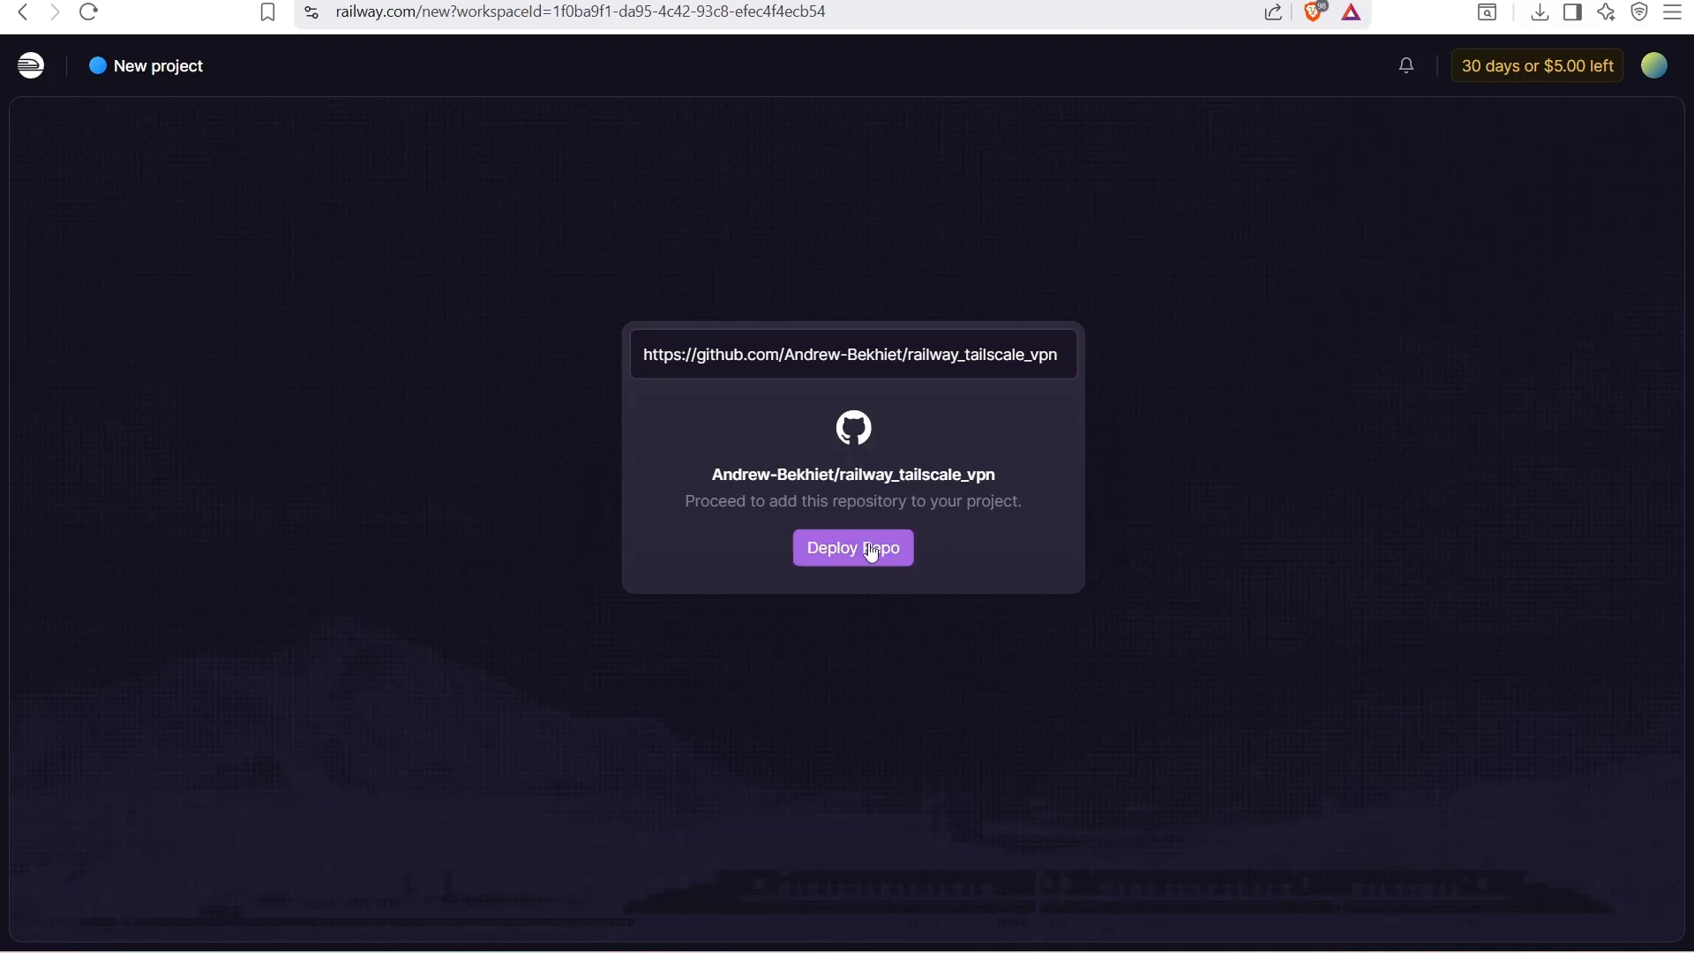
click(865, 552)
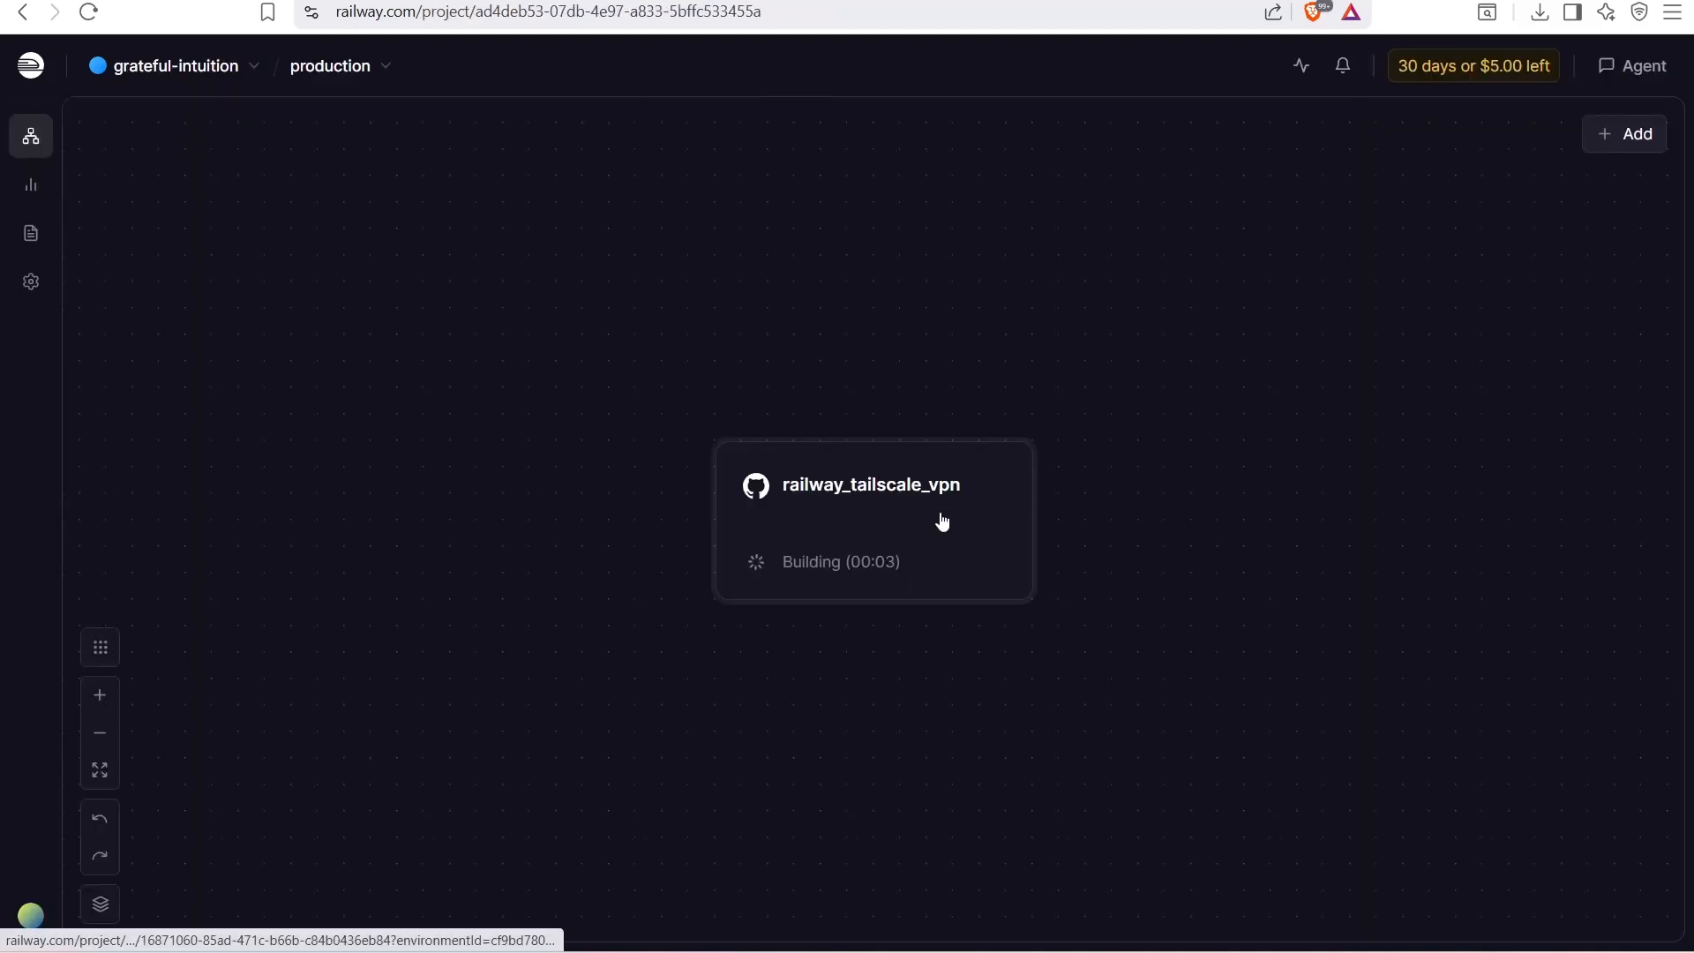
Open the railway_tailscale_vpn service and check its deployment progress
click(894, 460)
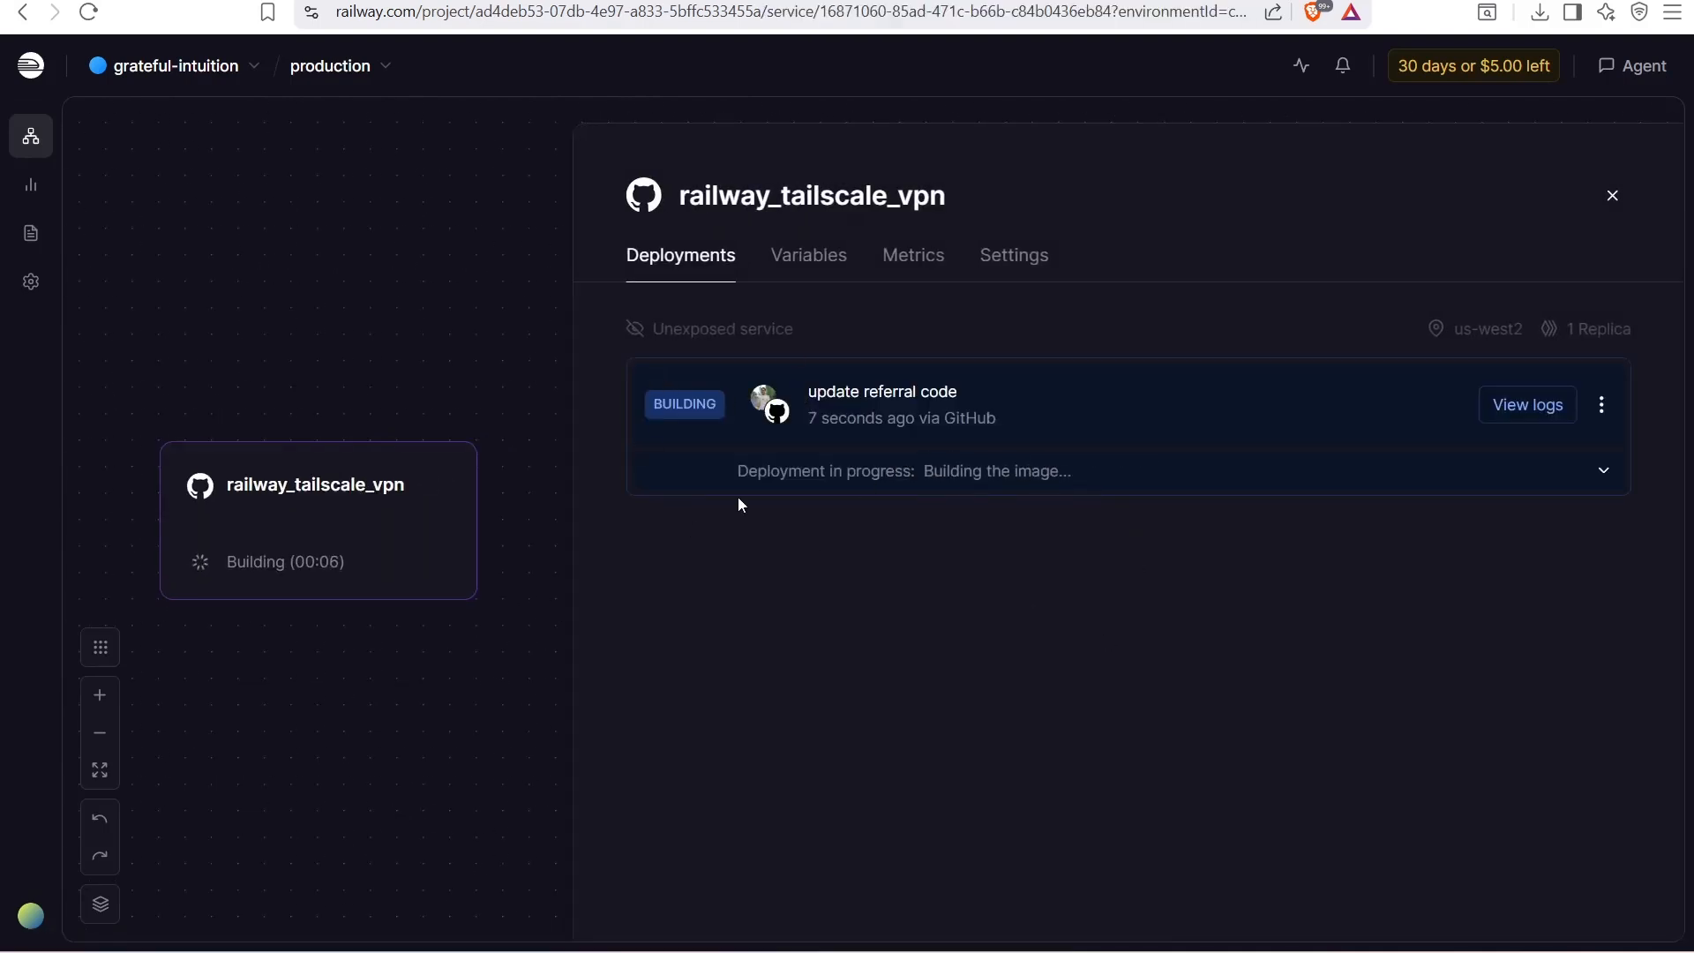
drag(773, 333, 883, 547)
click(888, 547)
Switch back to the Tailscale admin console and open the Keys page under Personal Settings
click(423, 0)
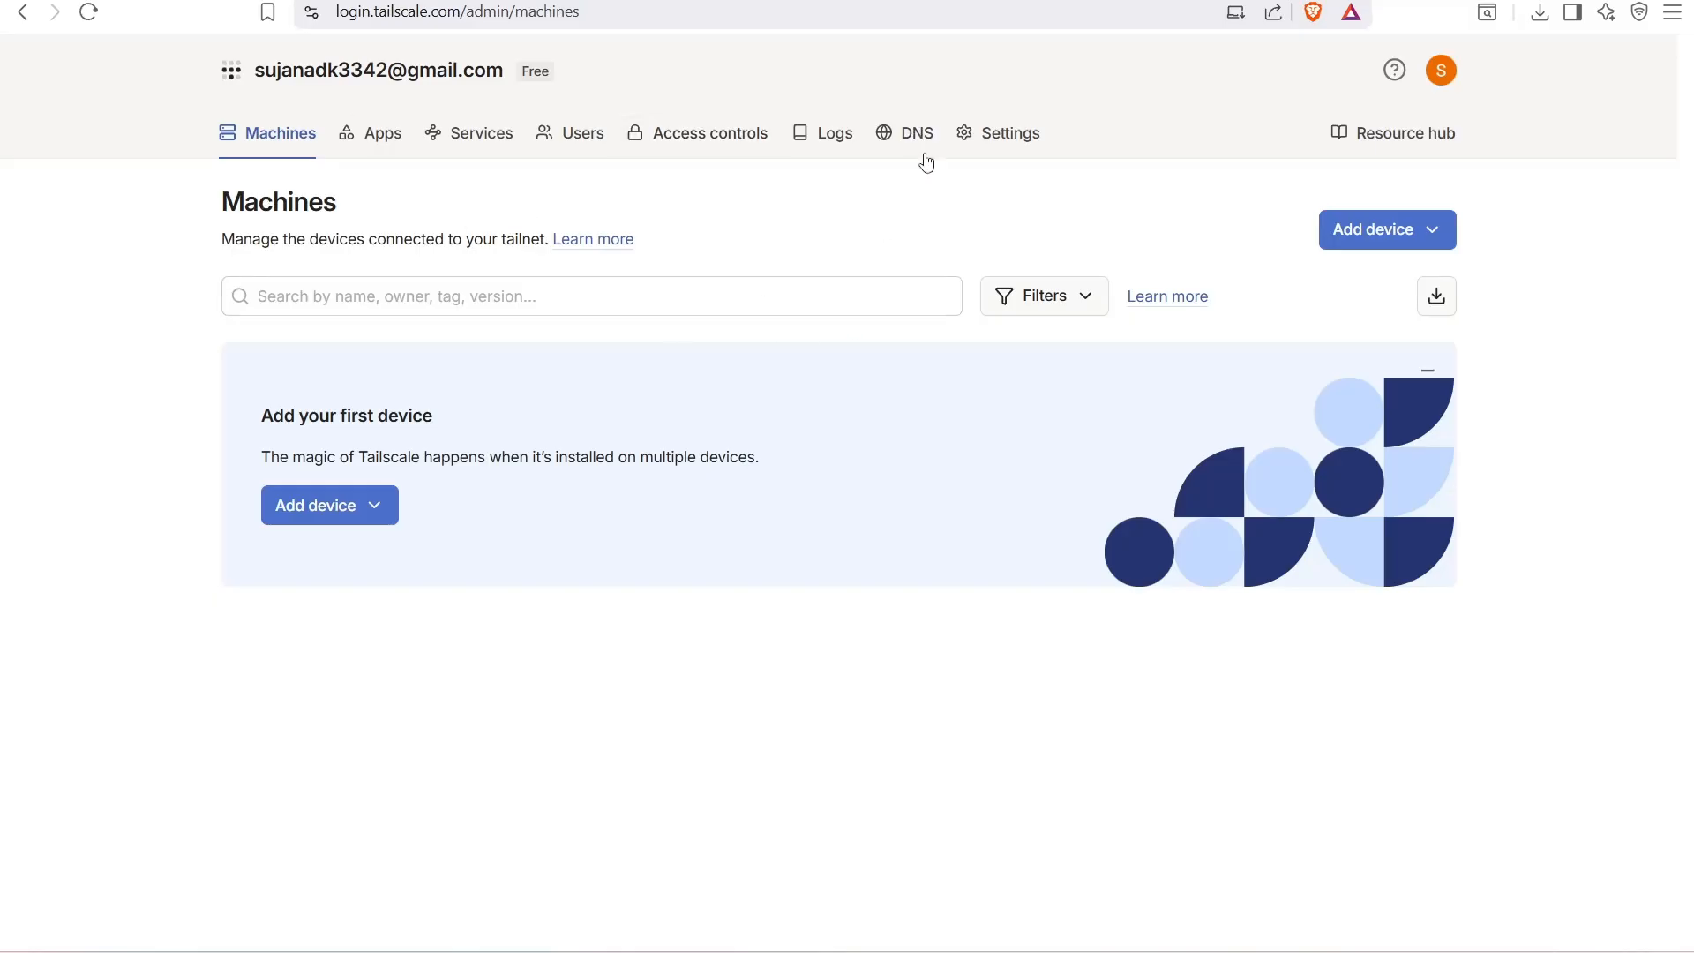
click(1013, 148)
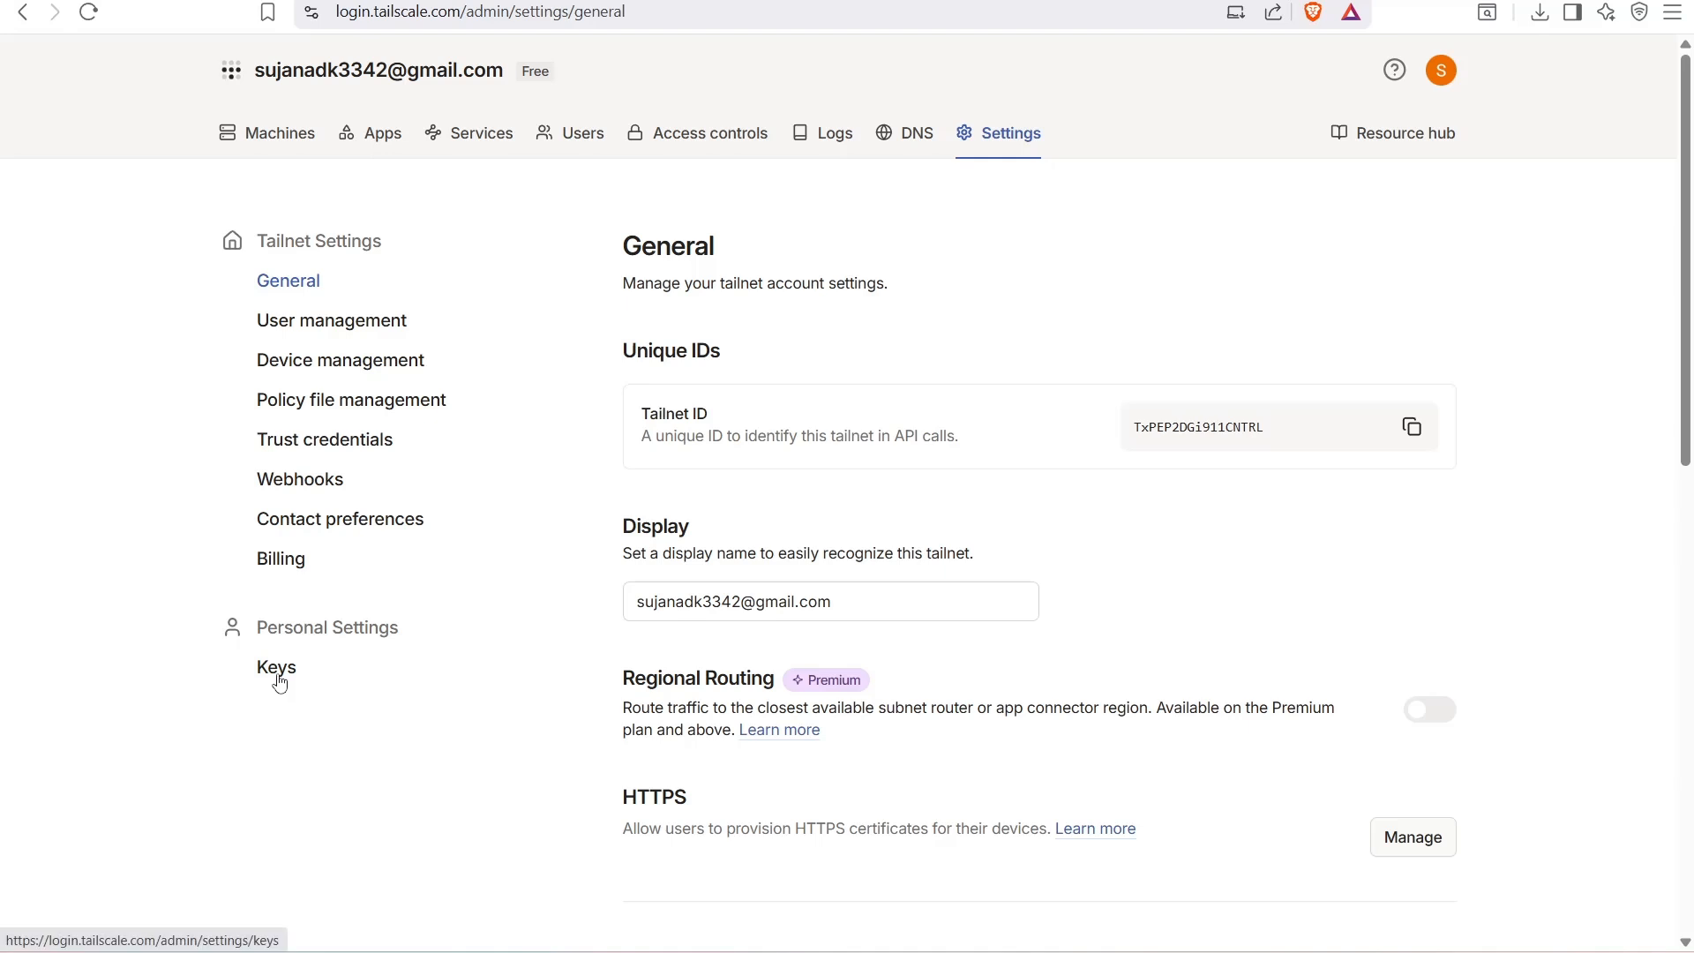
click(276, 670)
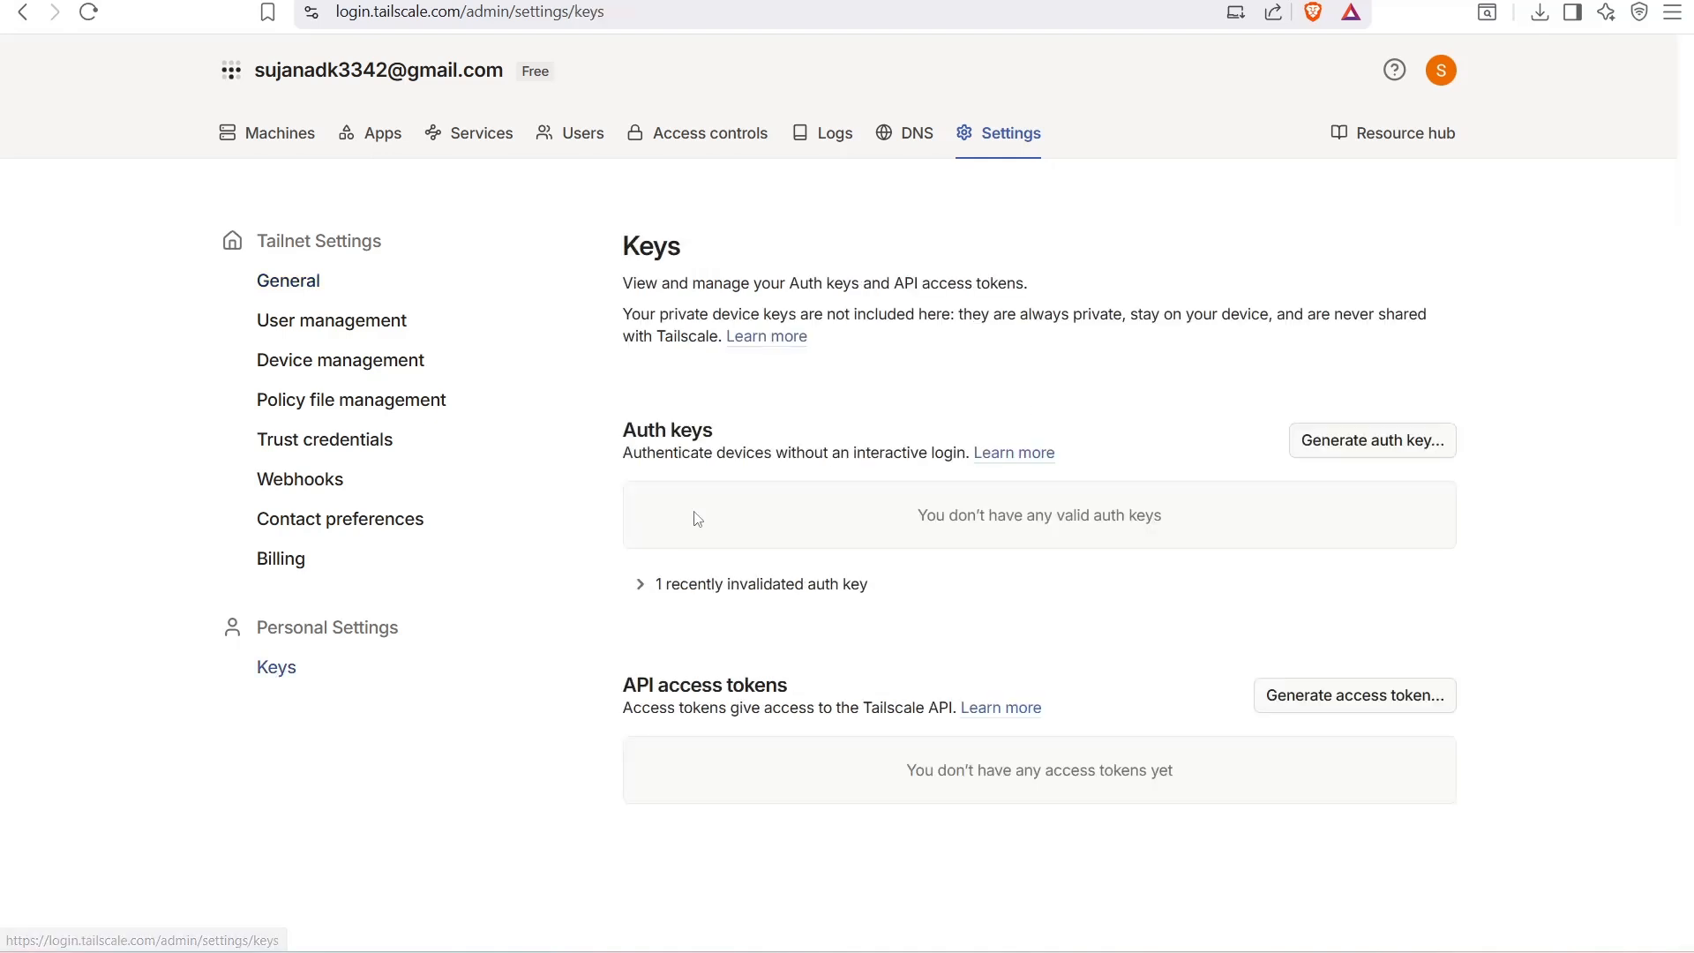
Generate an auth key with the default settings and a 90-day expiration, and copy the generated key
click(1372, 440)
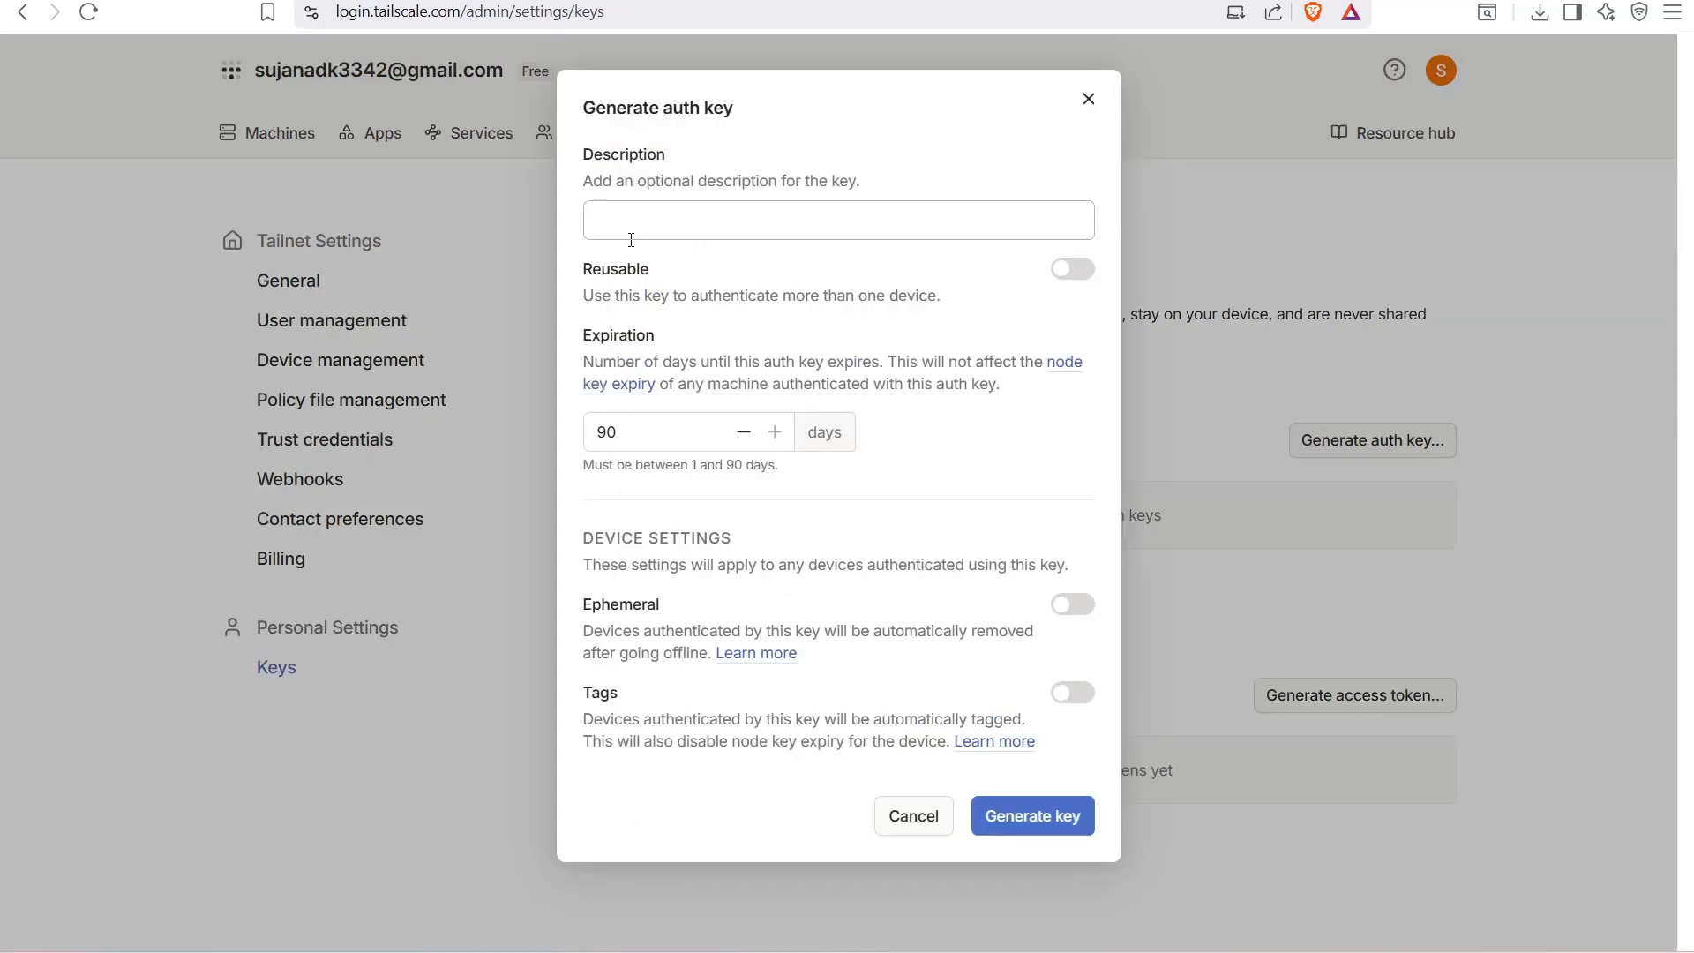
click(1063, 817)
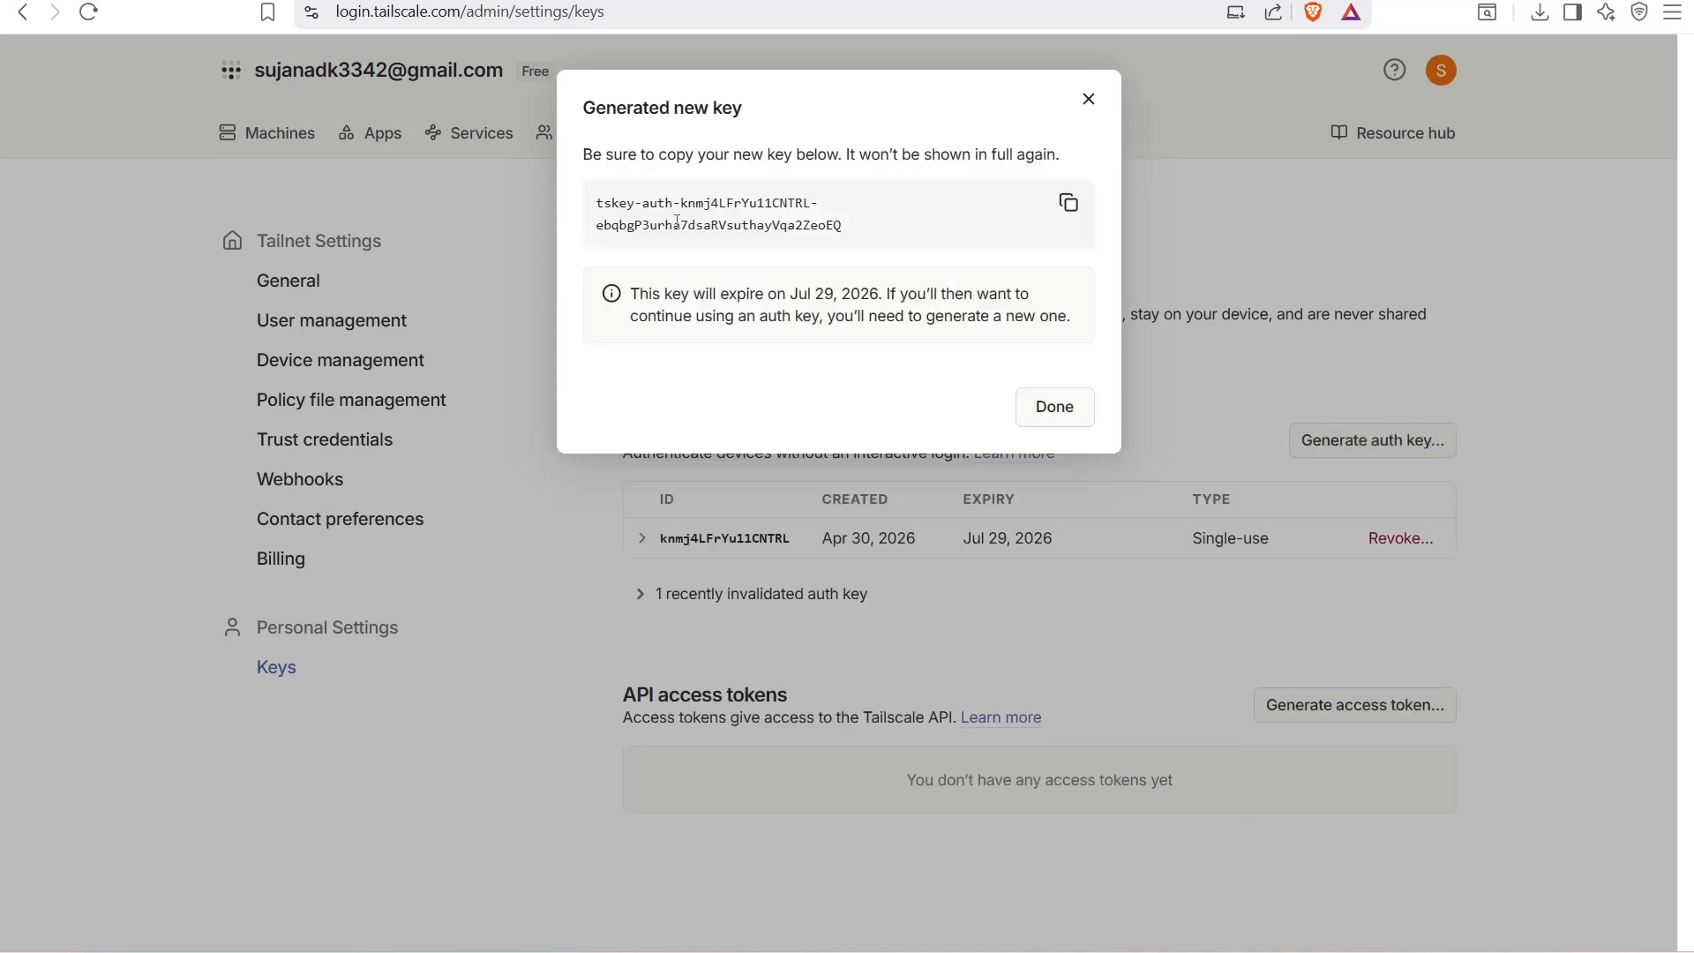
drag(571, 202, 865, 223)
click(924, 215)
click(1070, 205)
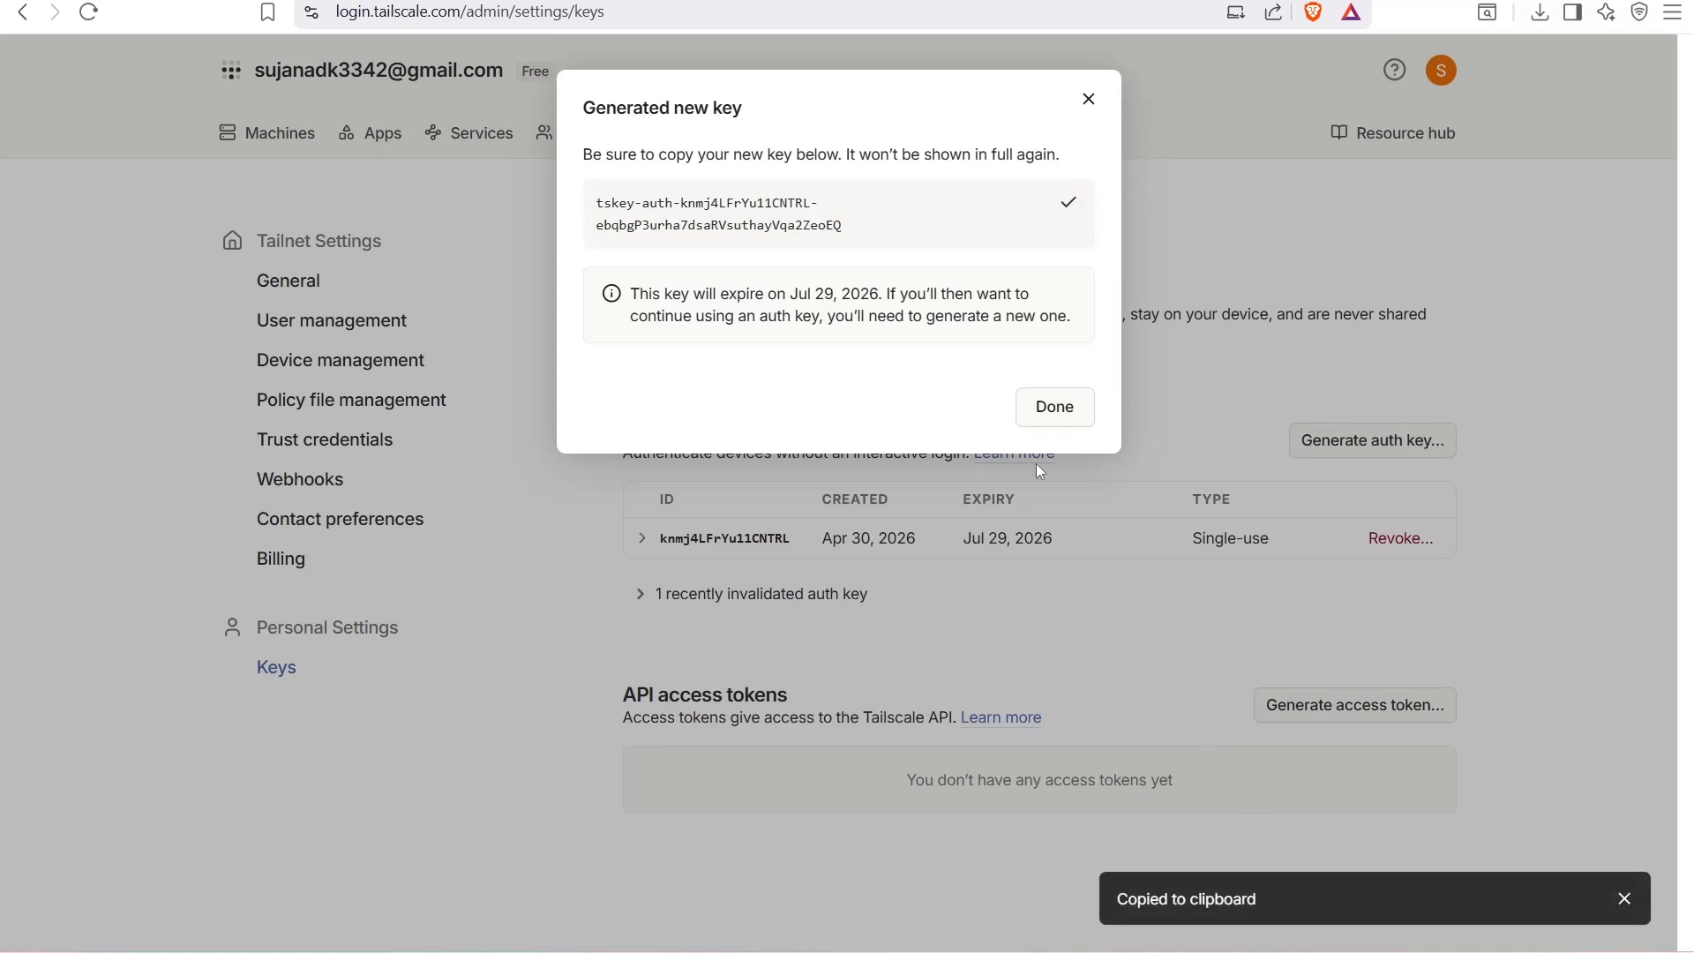
Switch to Notepad and paste the auth key two lines below the repository URL, then return and dismiss the generated key dialog
key(alt+Tab)
click(775, 335)
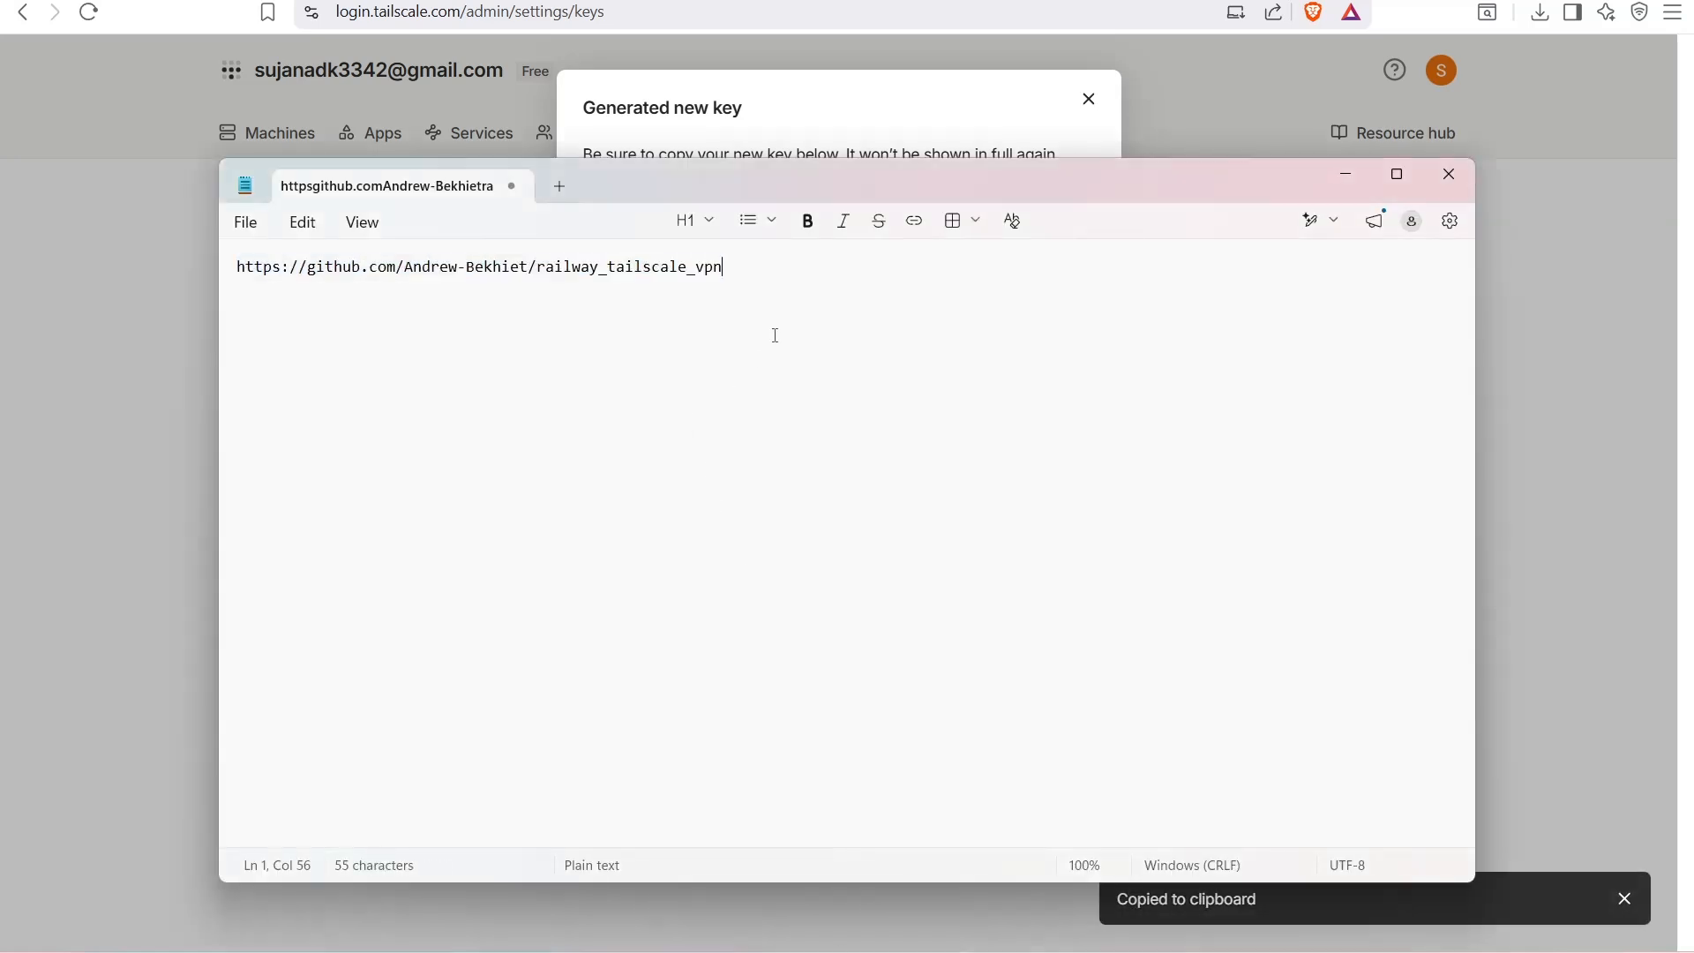
key(Return)
key(Return)
key(ctrl+v)
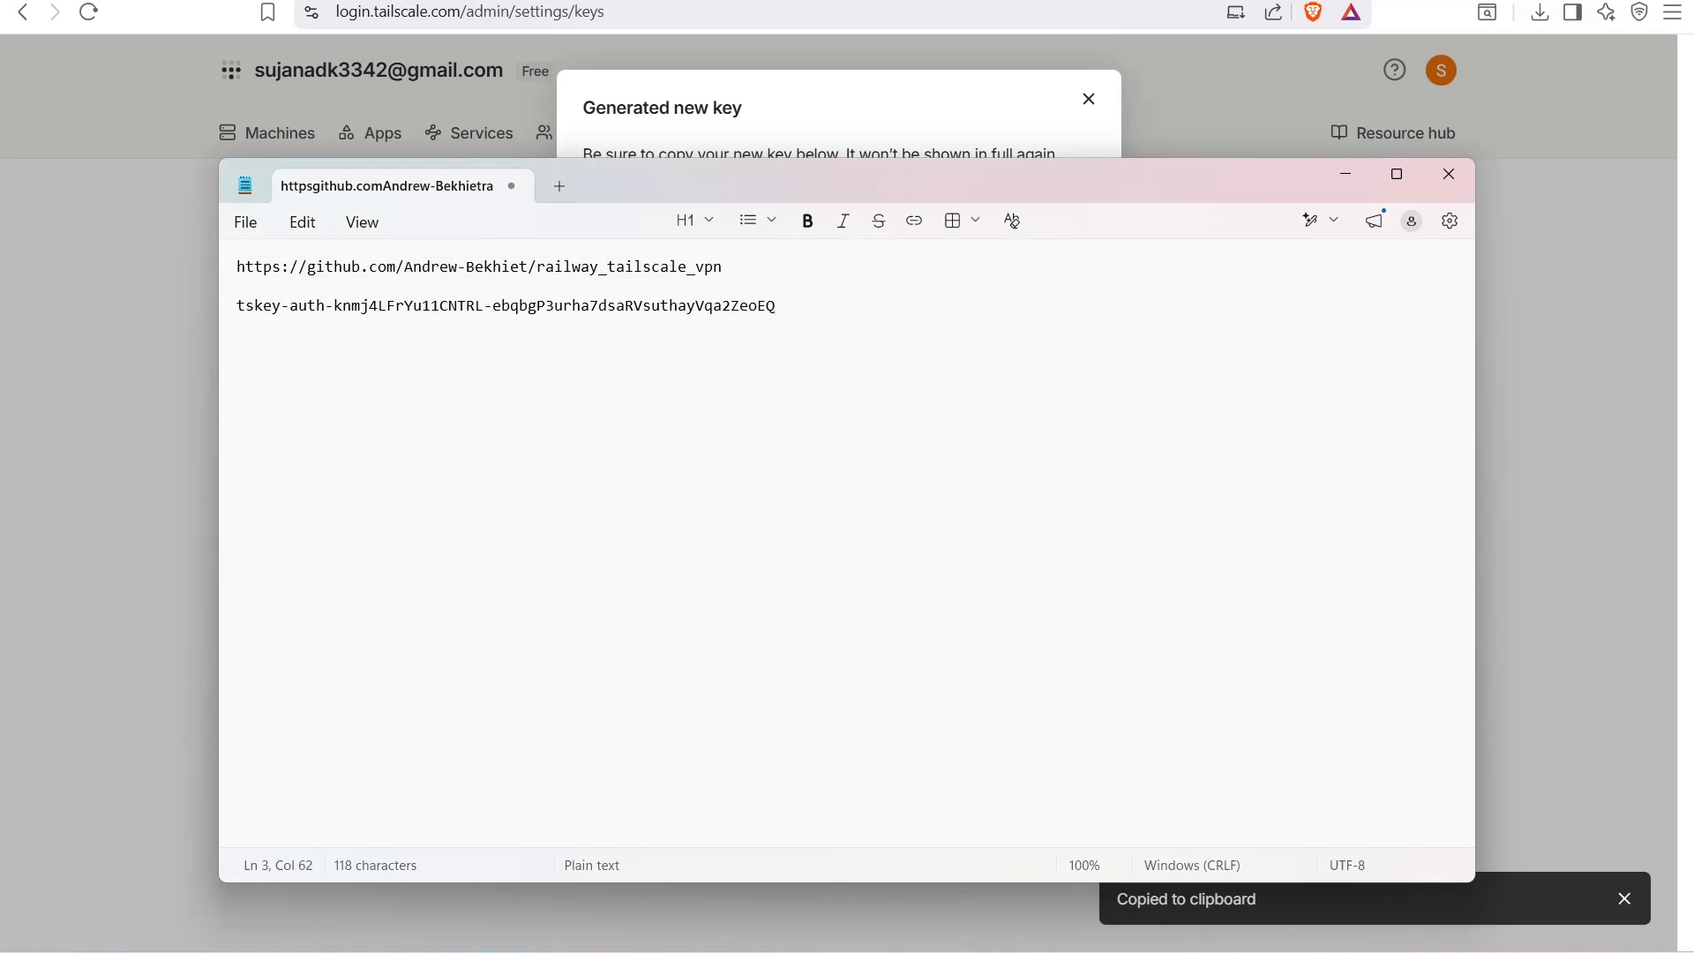
drag(793, 305, 237, 306)
click(246, 308)
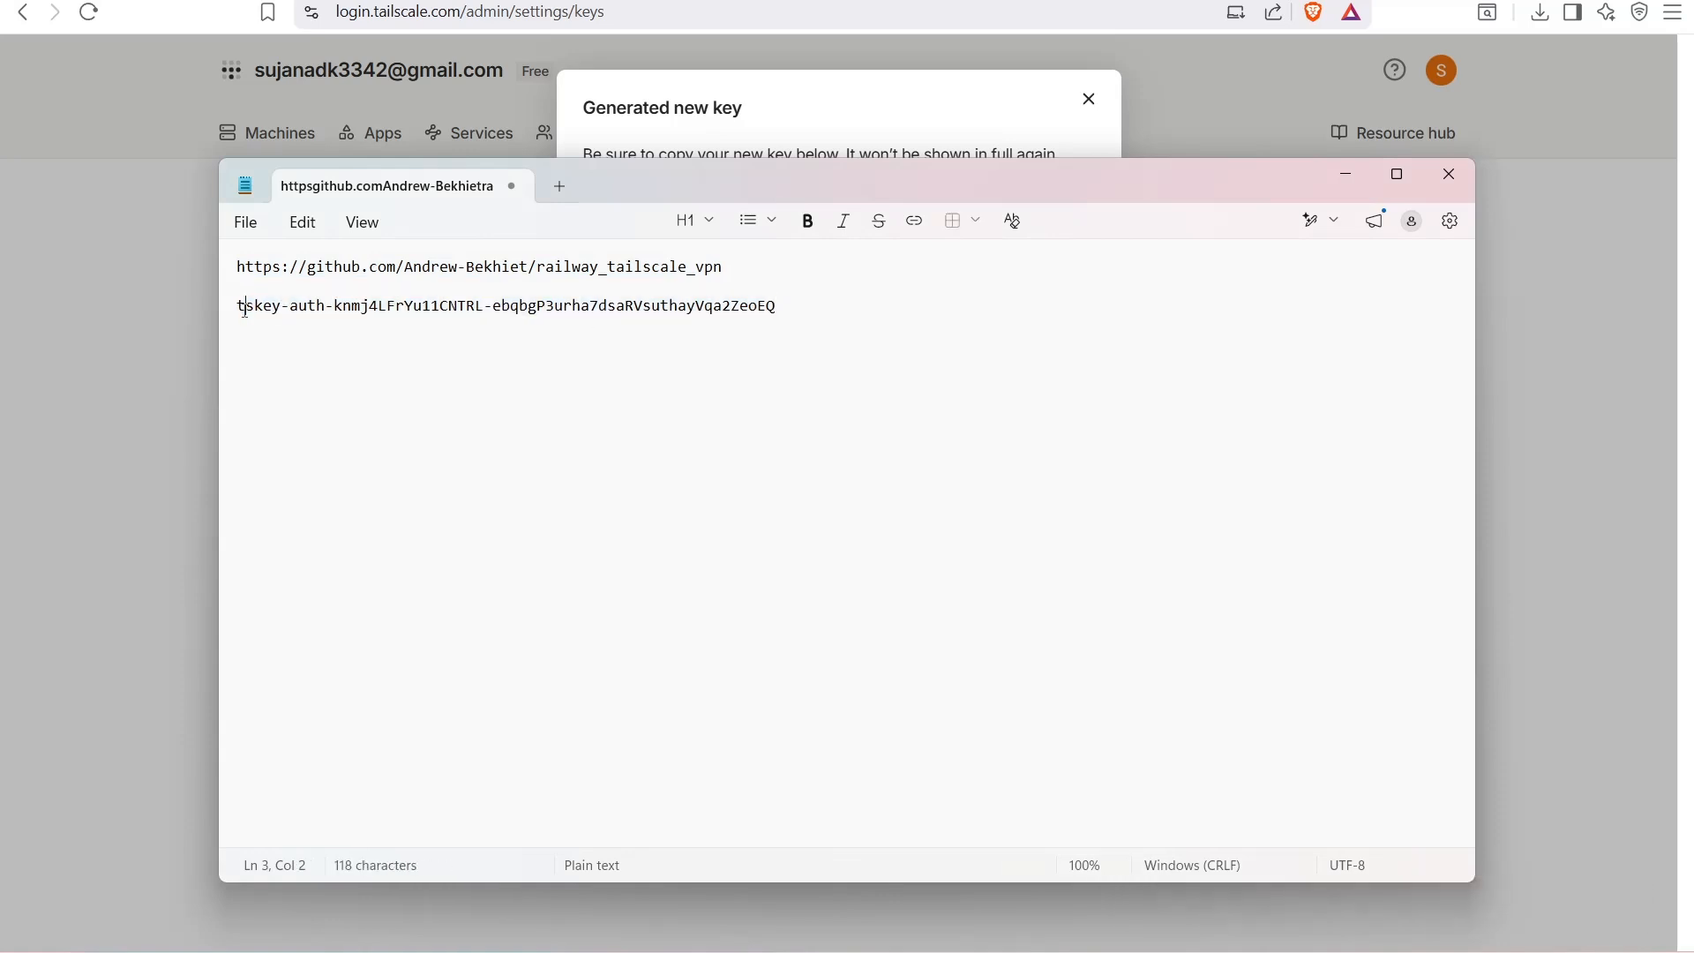
click(1365, 175)
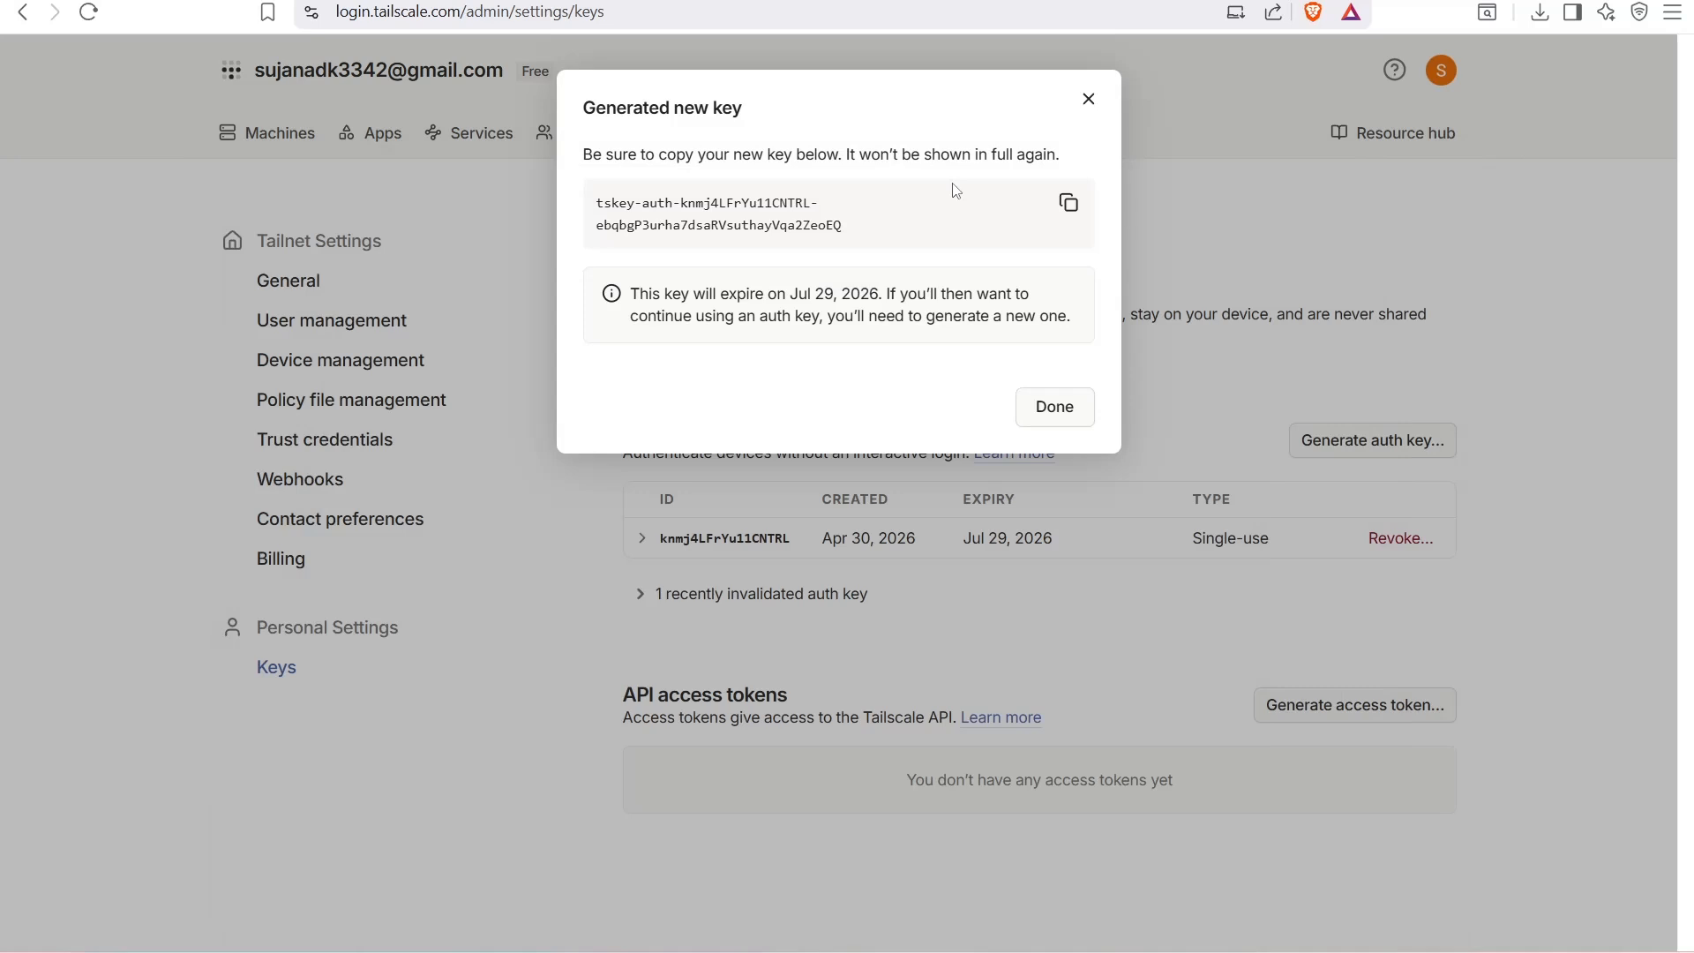
click(1063, 406)
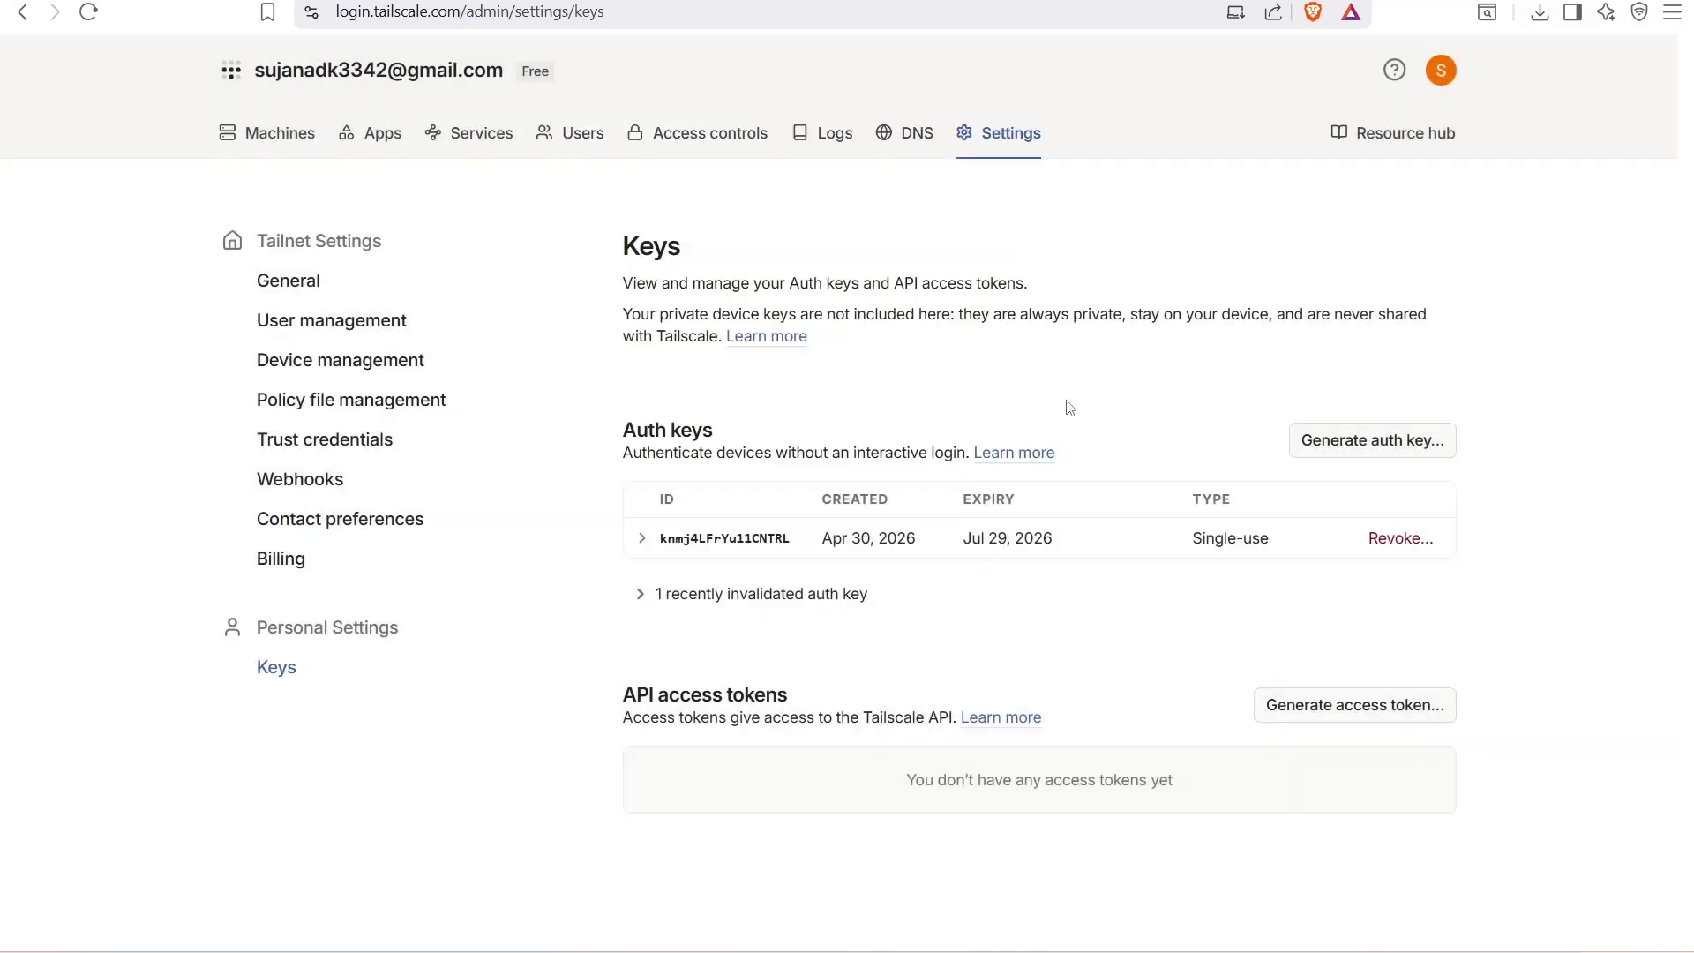
Look over the Machines page and the General tailnet settings, and return to the Keys page
click(312, 143)
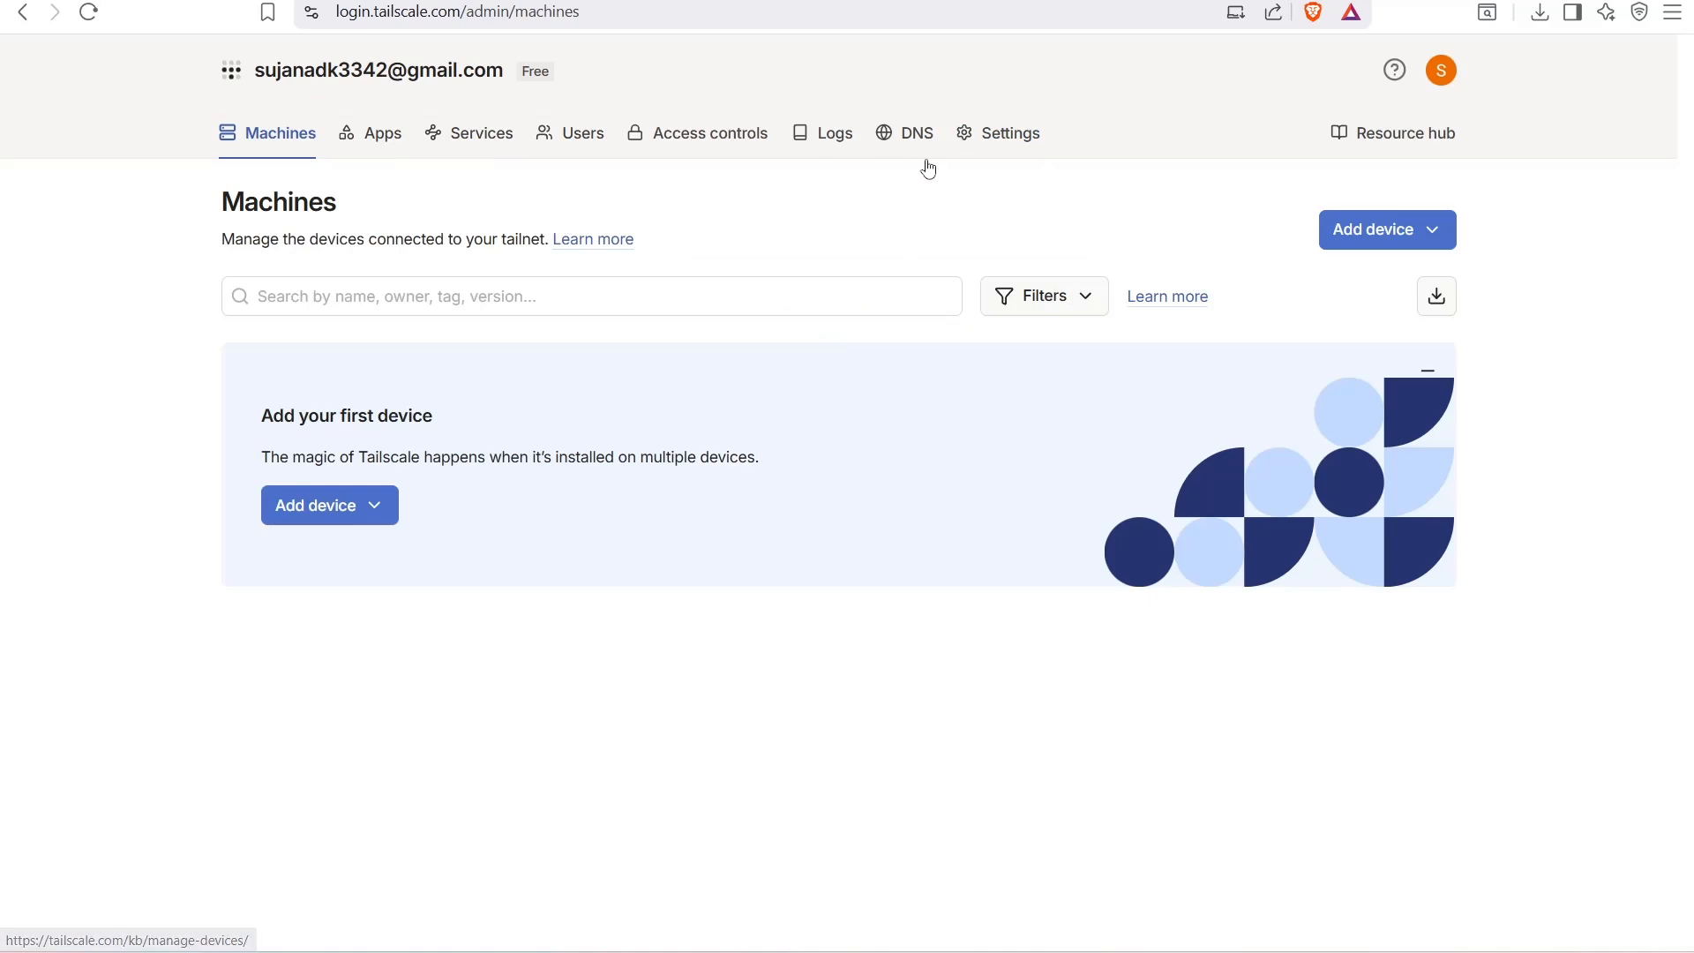
click(978, 137)
scroll(759, 406, down, 2)
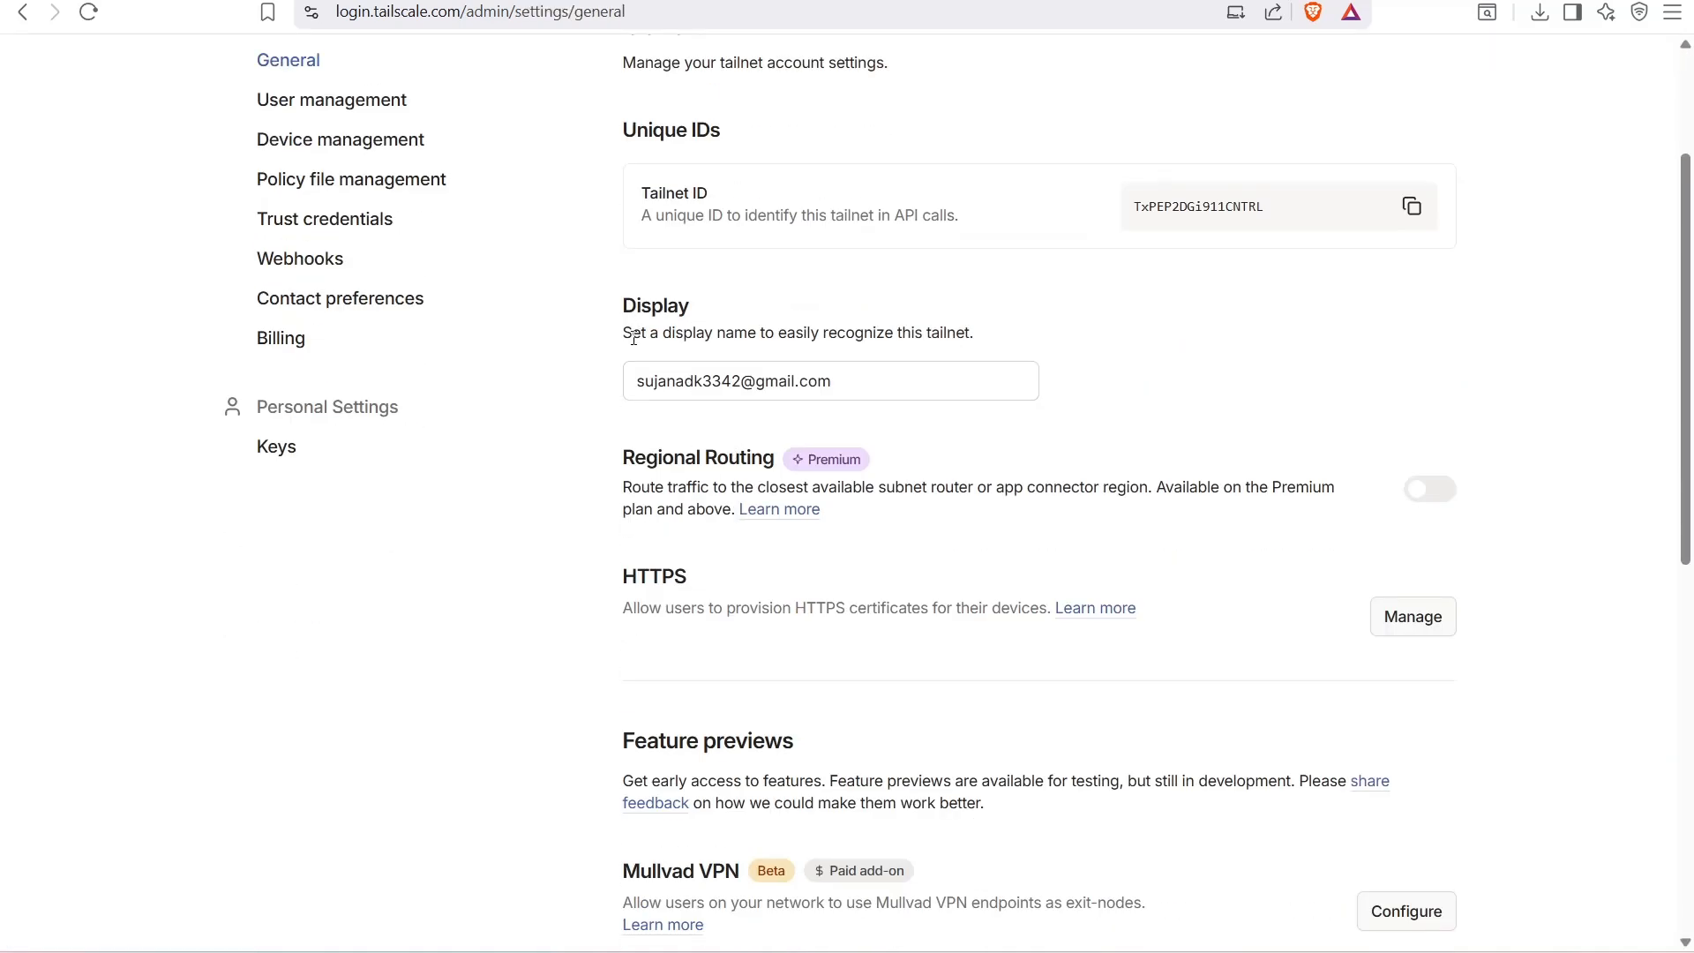
scroll(633, 340, down, 2)
scroll(633, 340, up, 4)
click(284, 567)
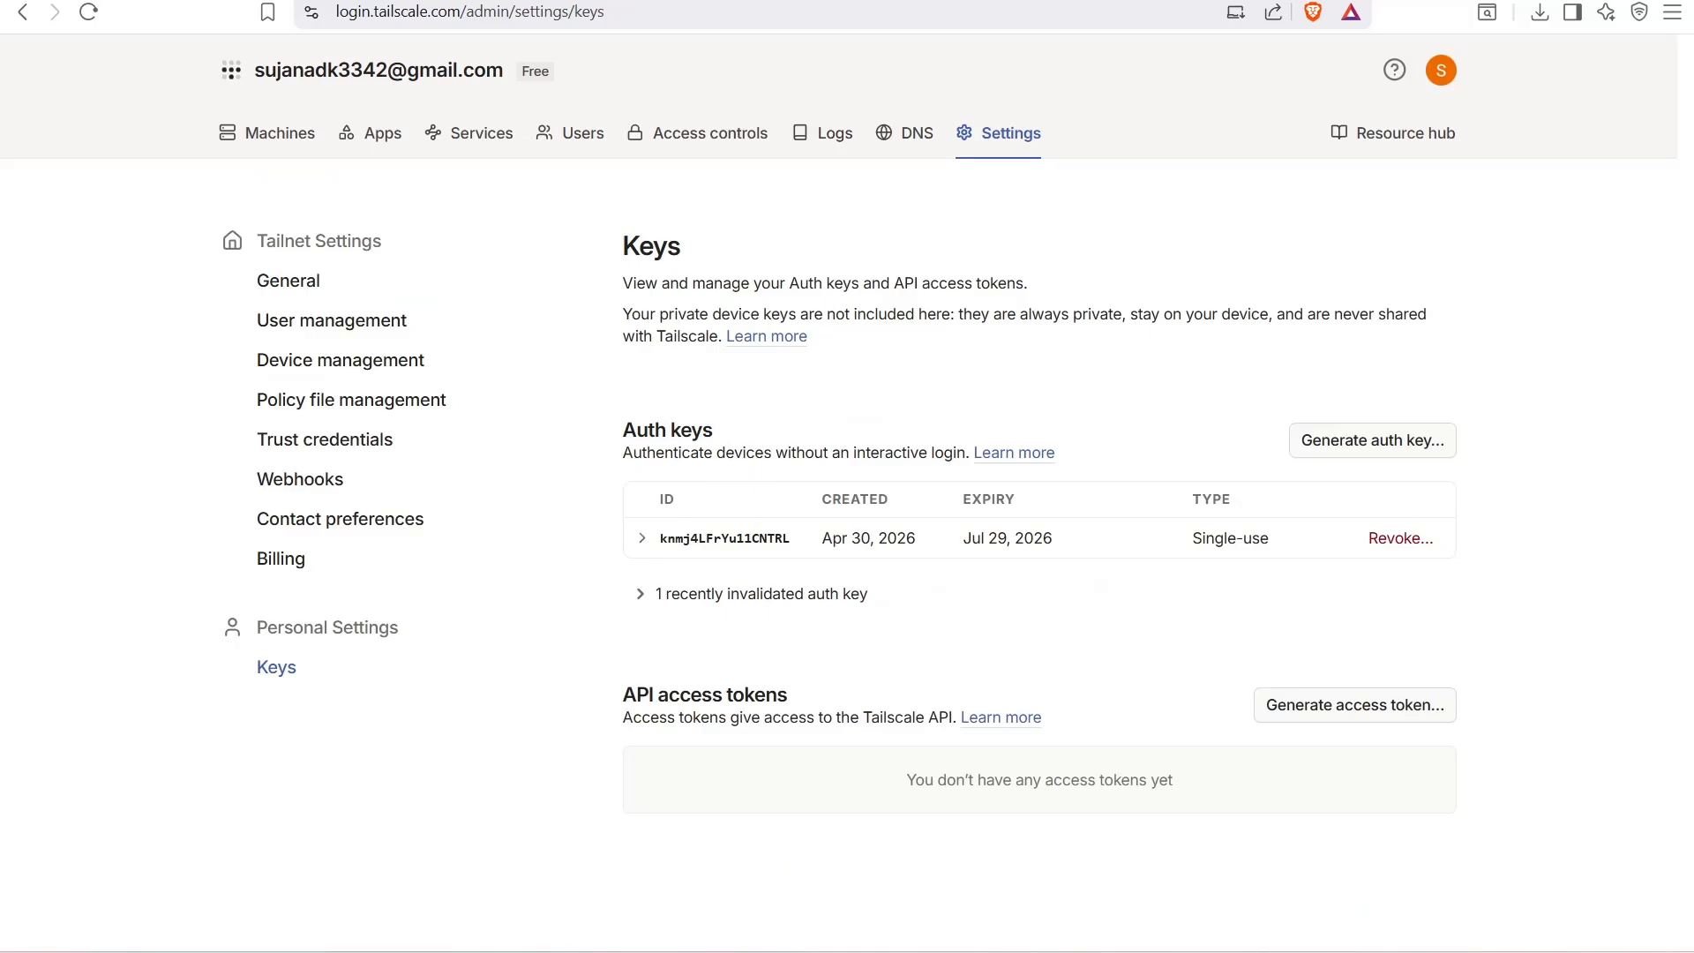
Switch to Railway and start a new variable named TAILSCALE_AUTHKEY for the railway_tailscale_vpn service
key(ctrl+Tab)
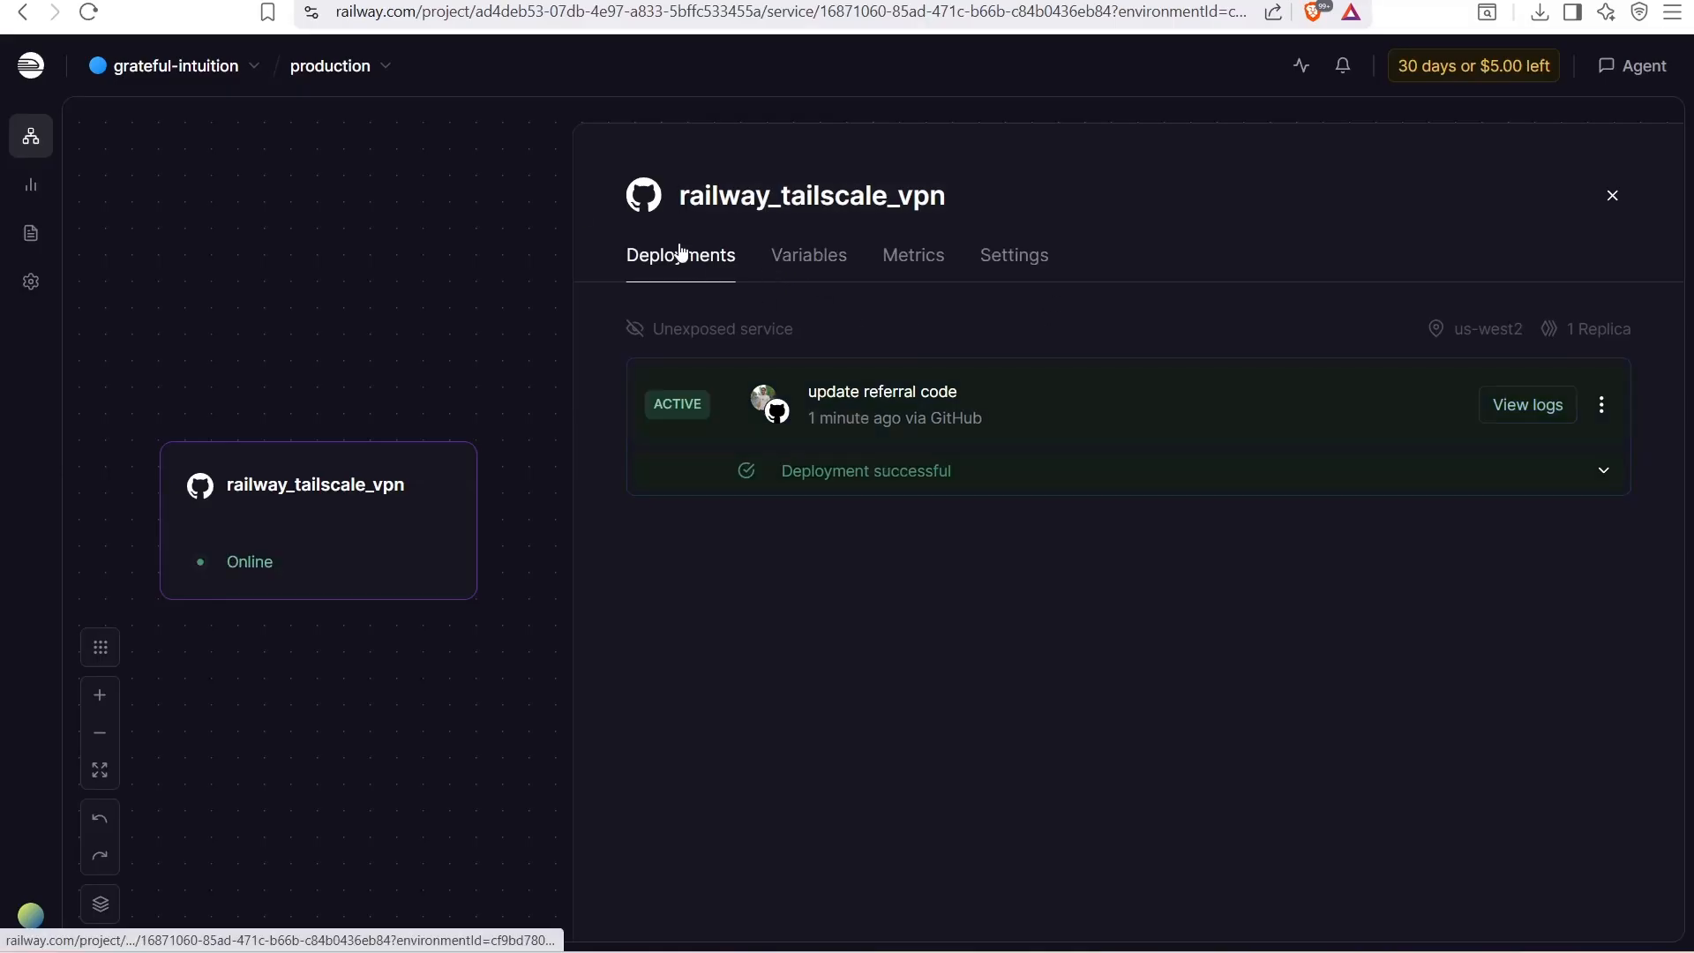
click(836, 267)
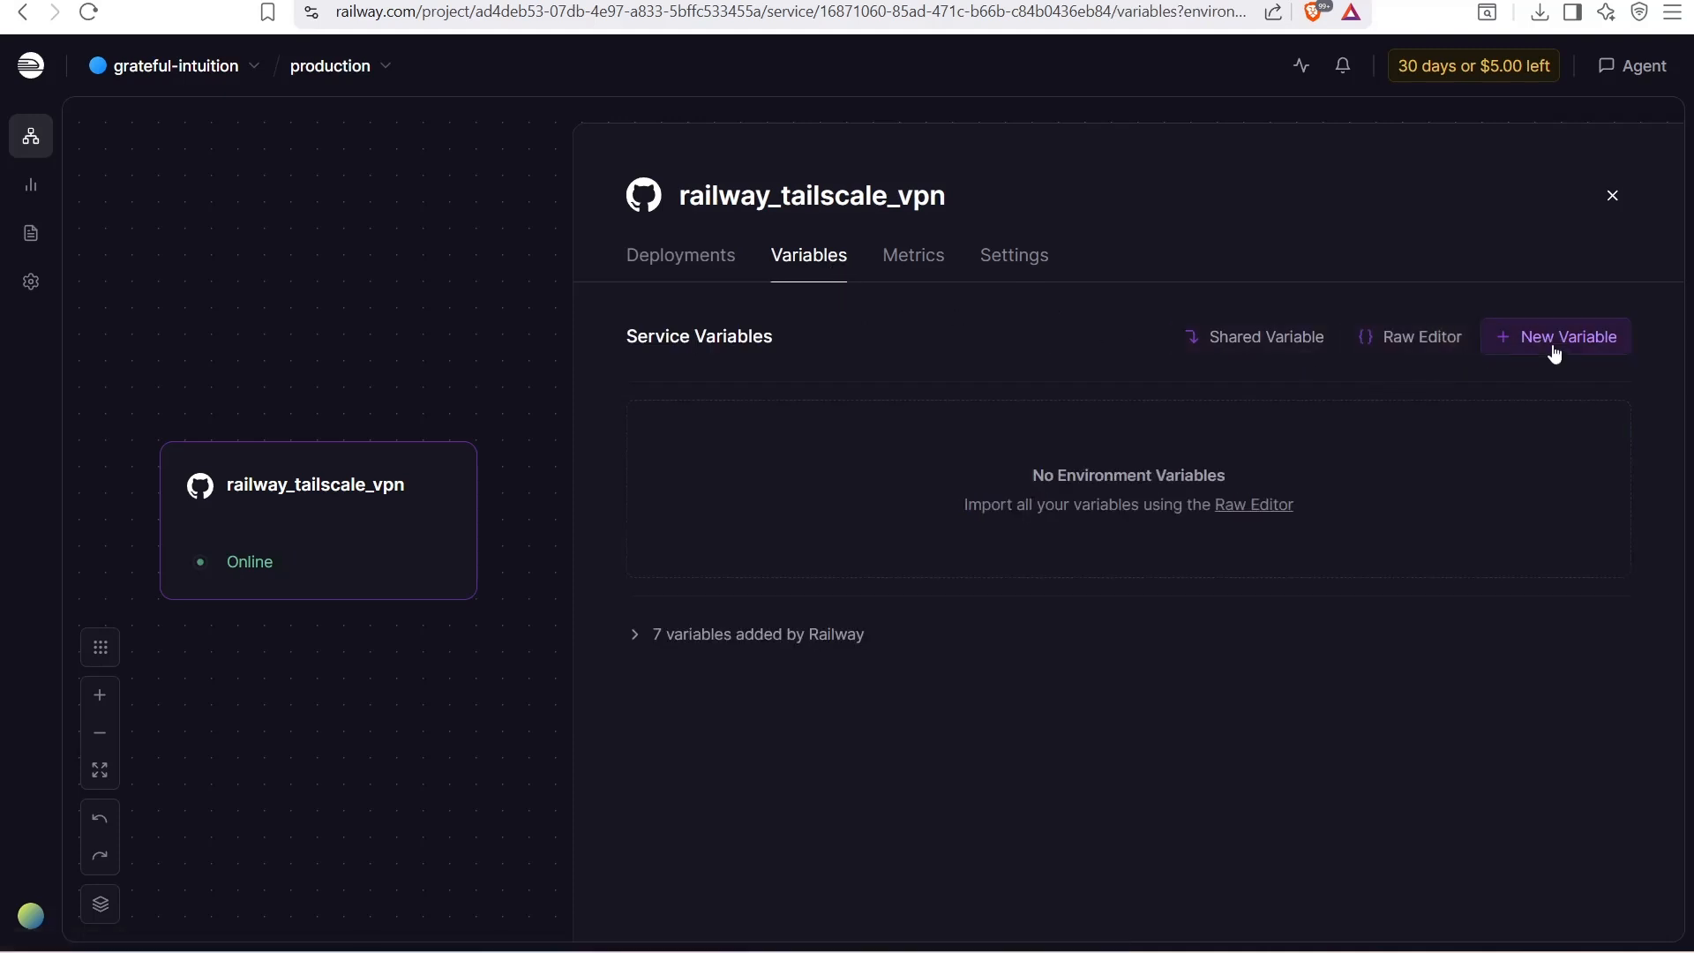
click(1592, 352)
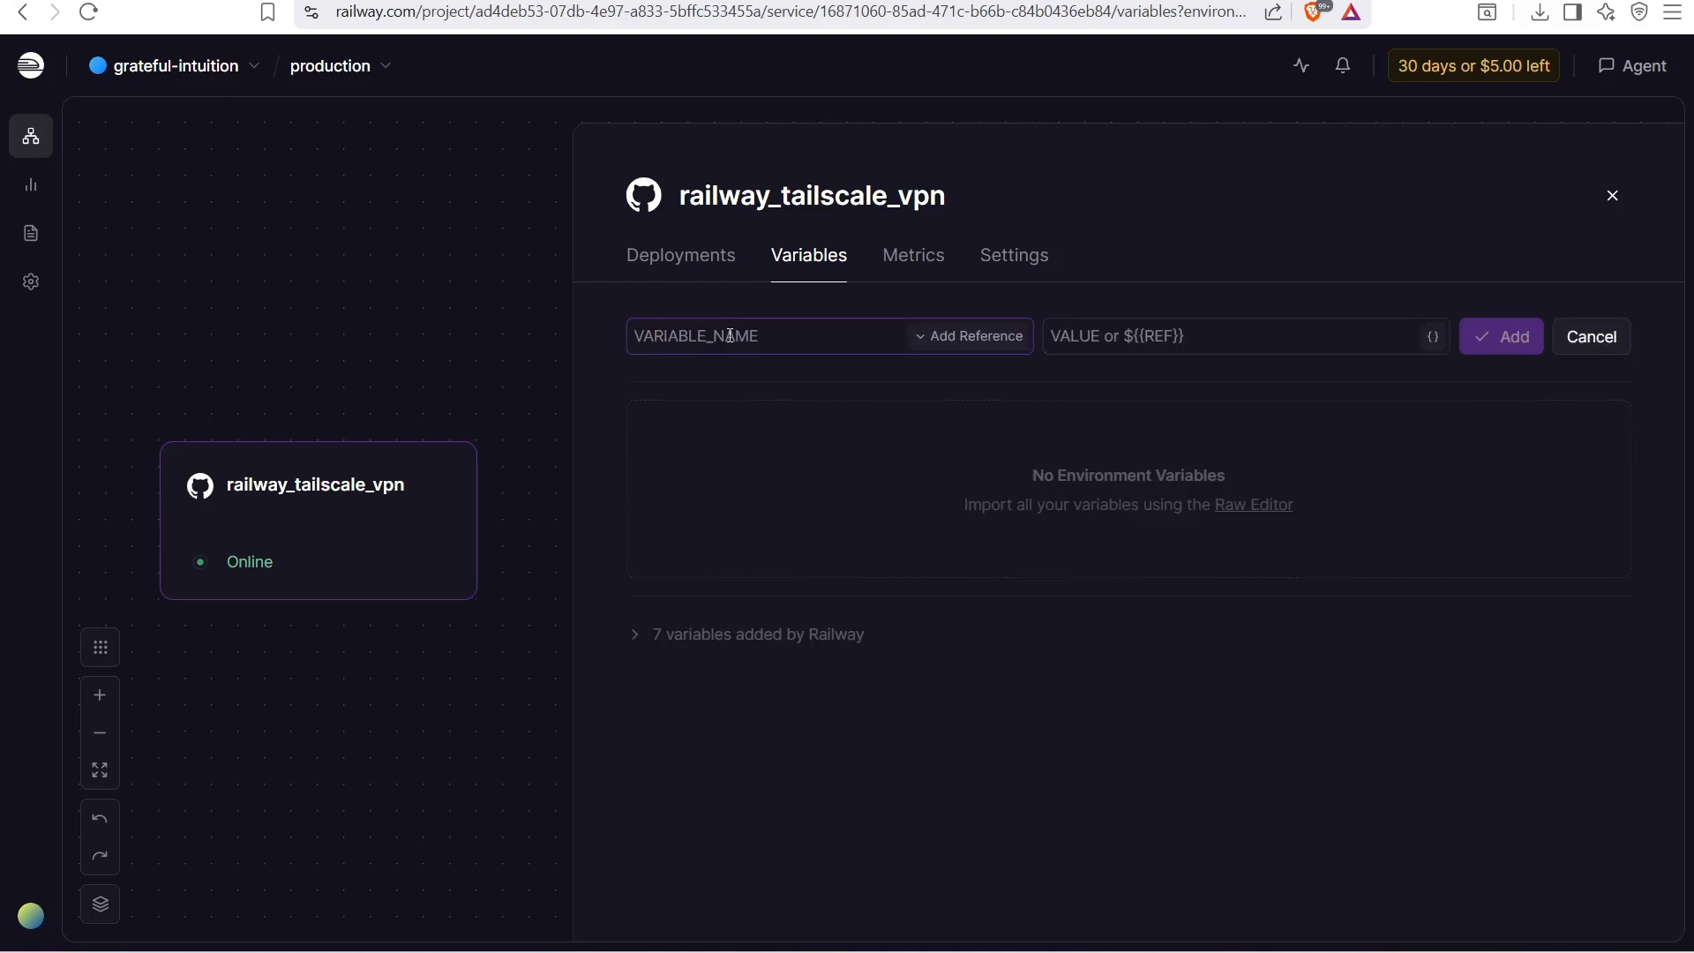
key(ctrl+v)
double_click(797, 338)
right_click(798, 341)
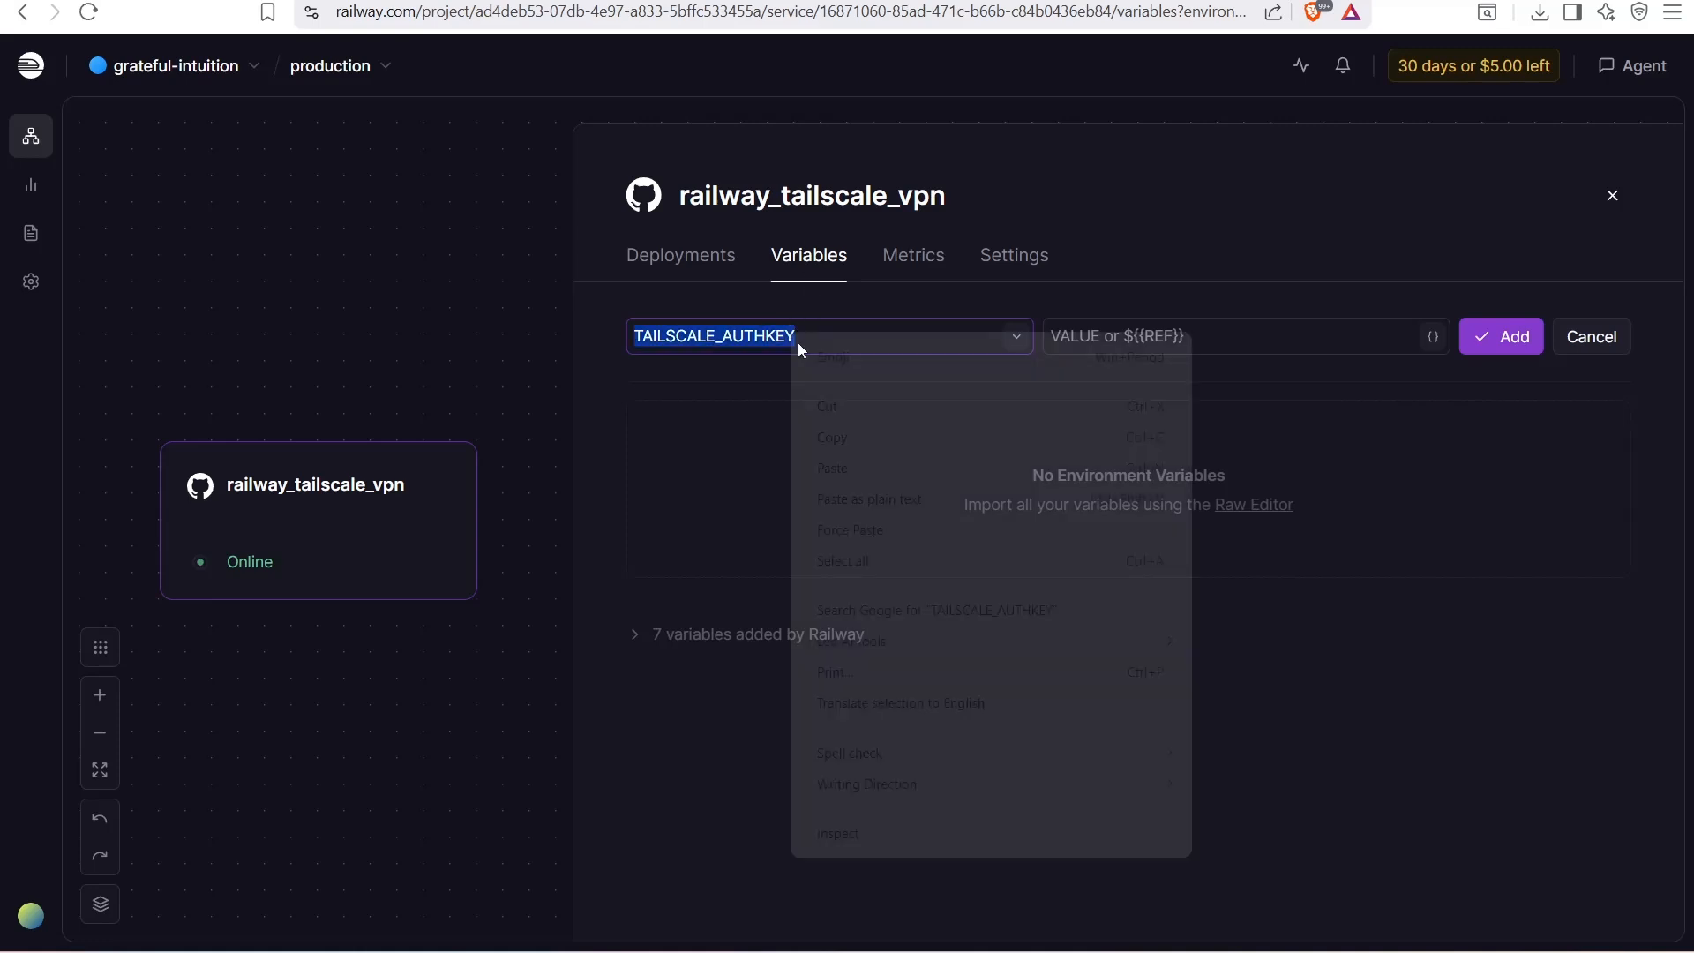
click(856, 437)
Copy the auth key from Notepad, paste it as the value of TAILSCALE_AUTHKEY and add the variable
click(1153, 336)
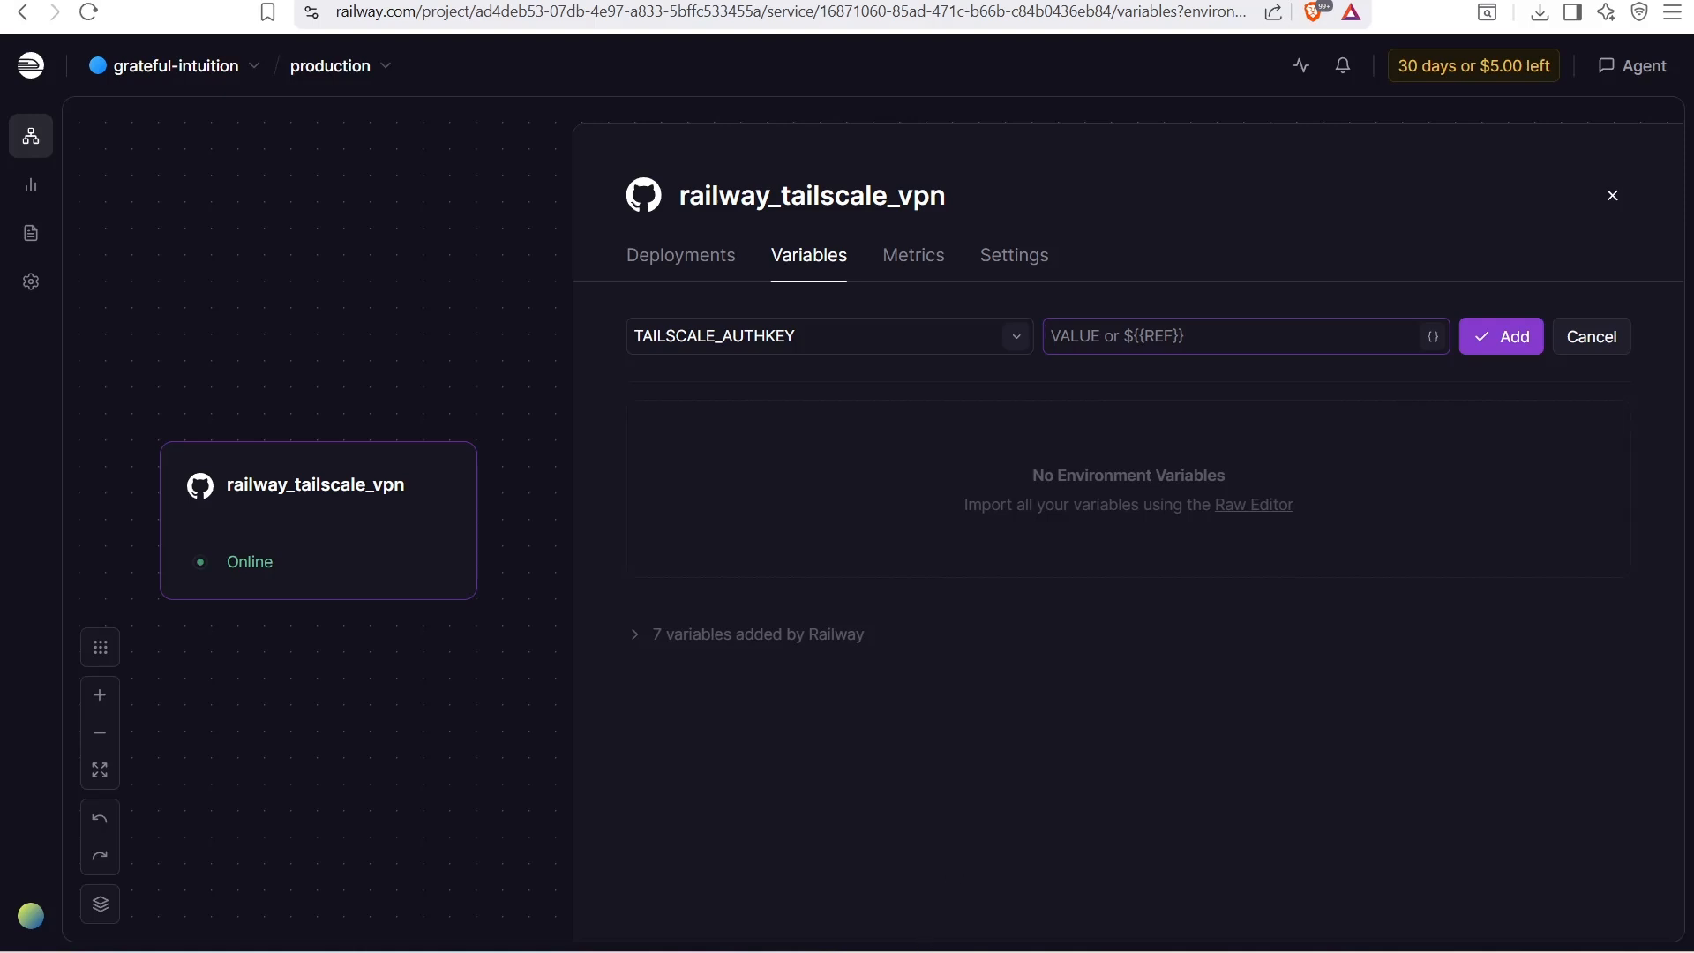
click(847, 950)
triple_click(662, 306)
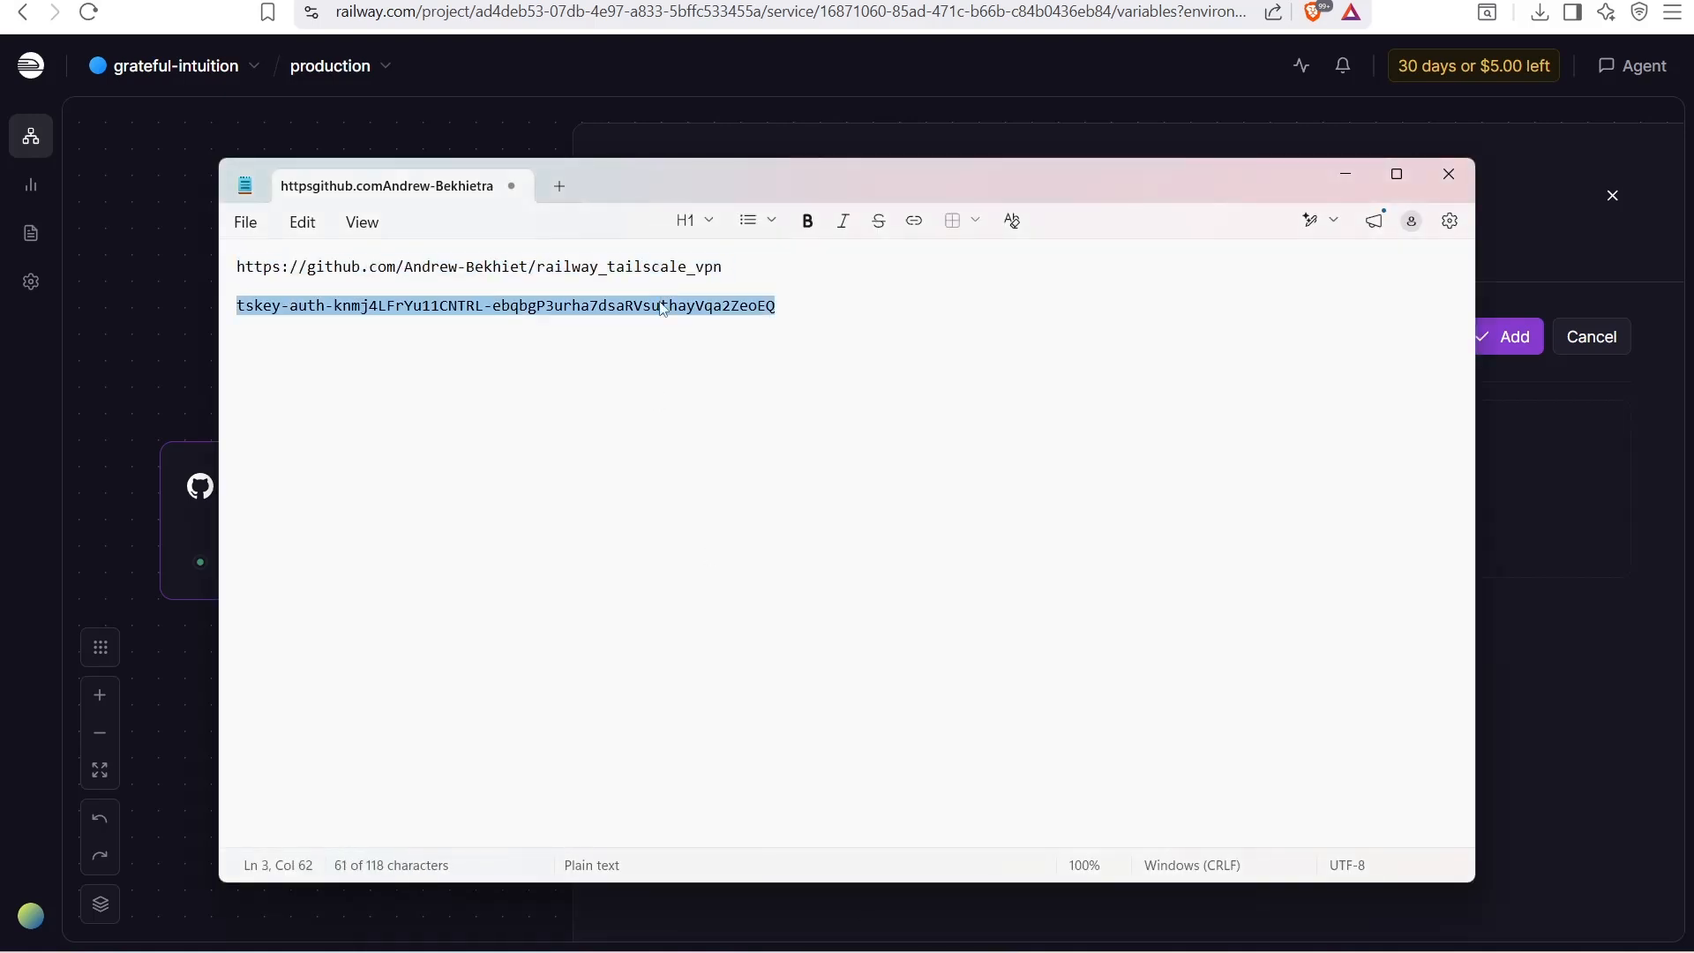
right_click(663, 307)
click(771, 334)
click(1486, 503)
right_click(1107, 335)
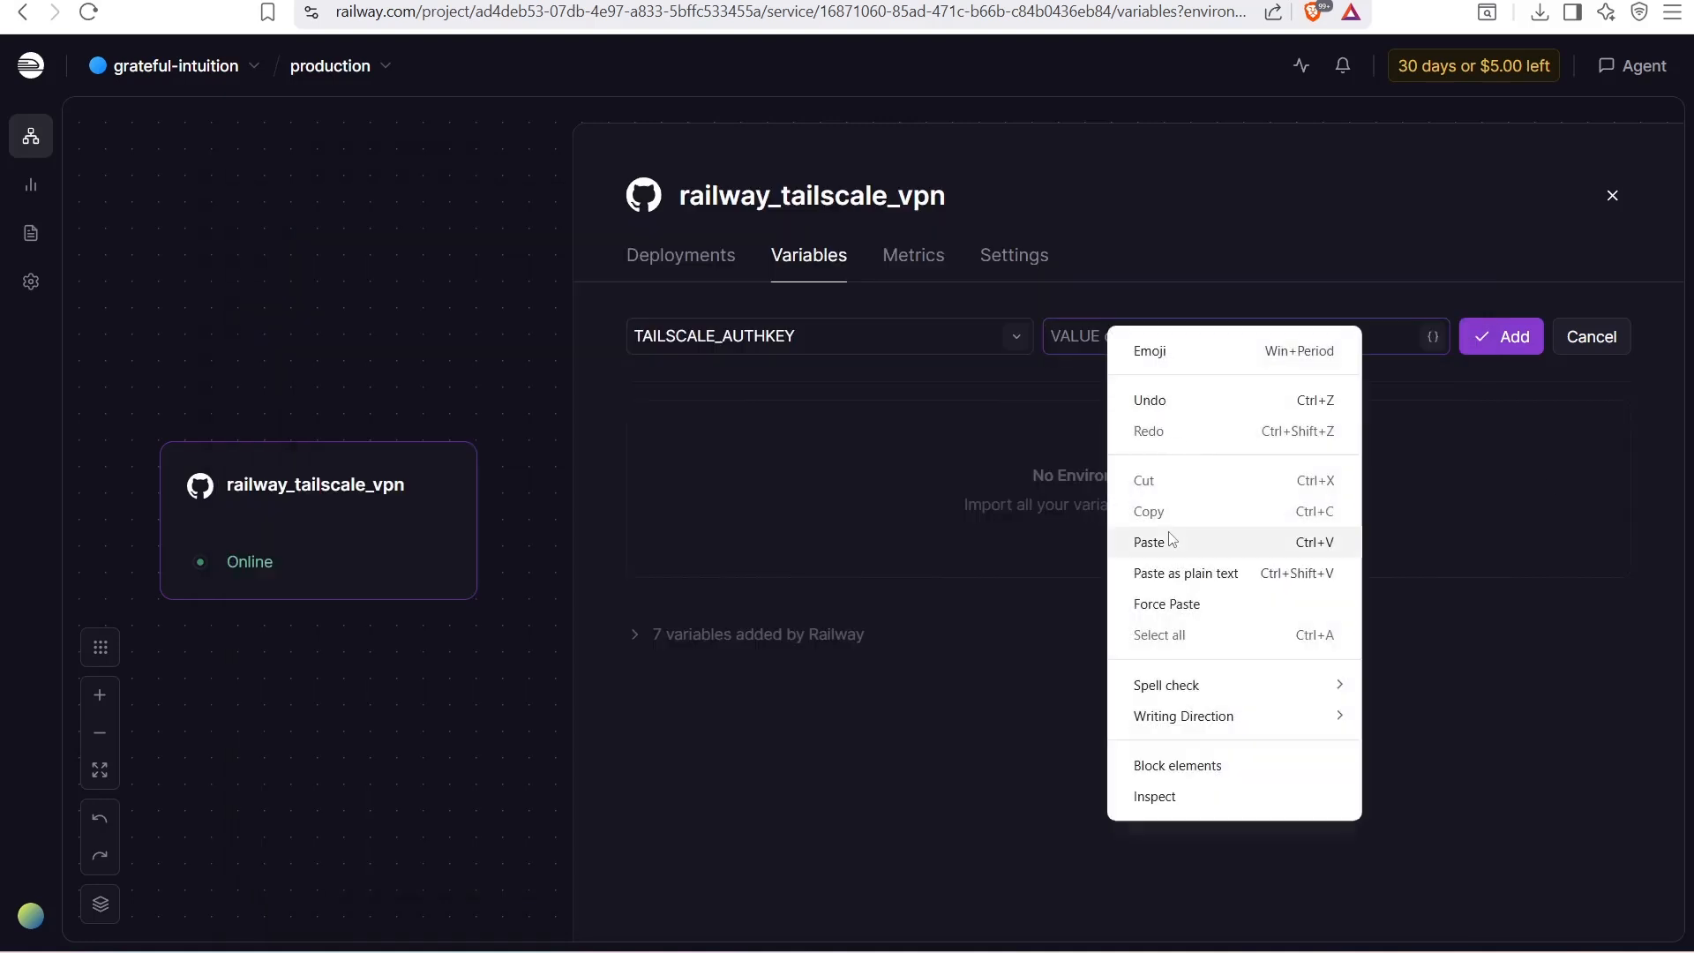
click(1165, 540)
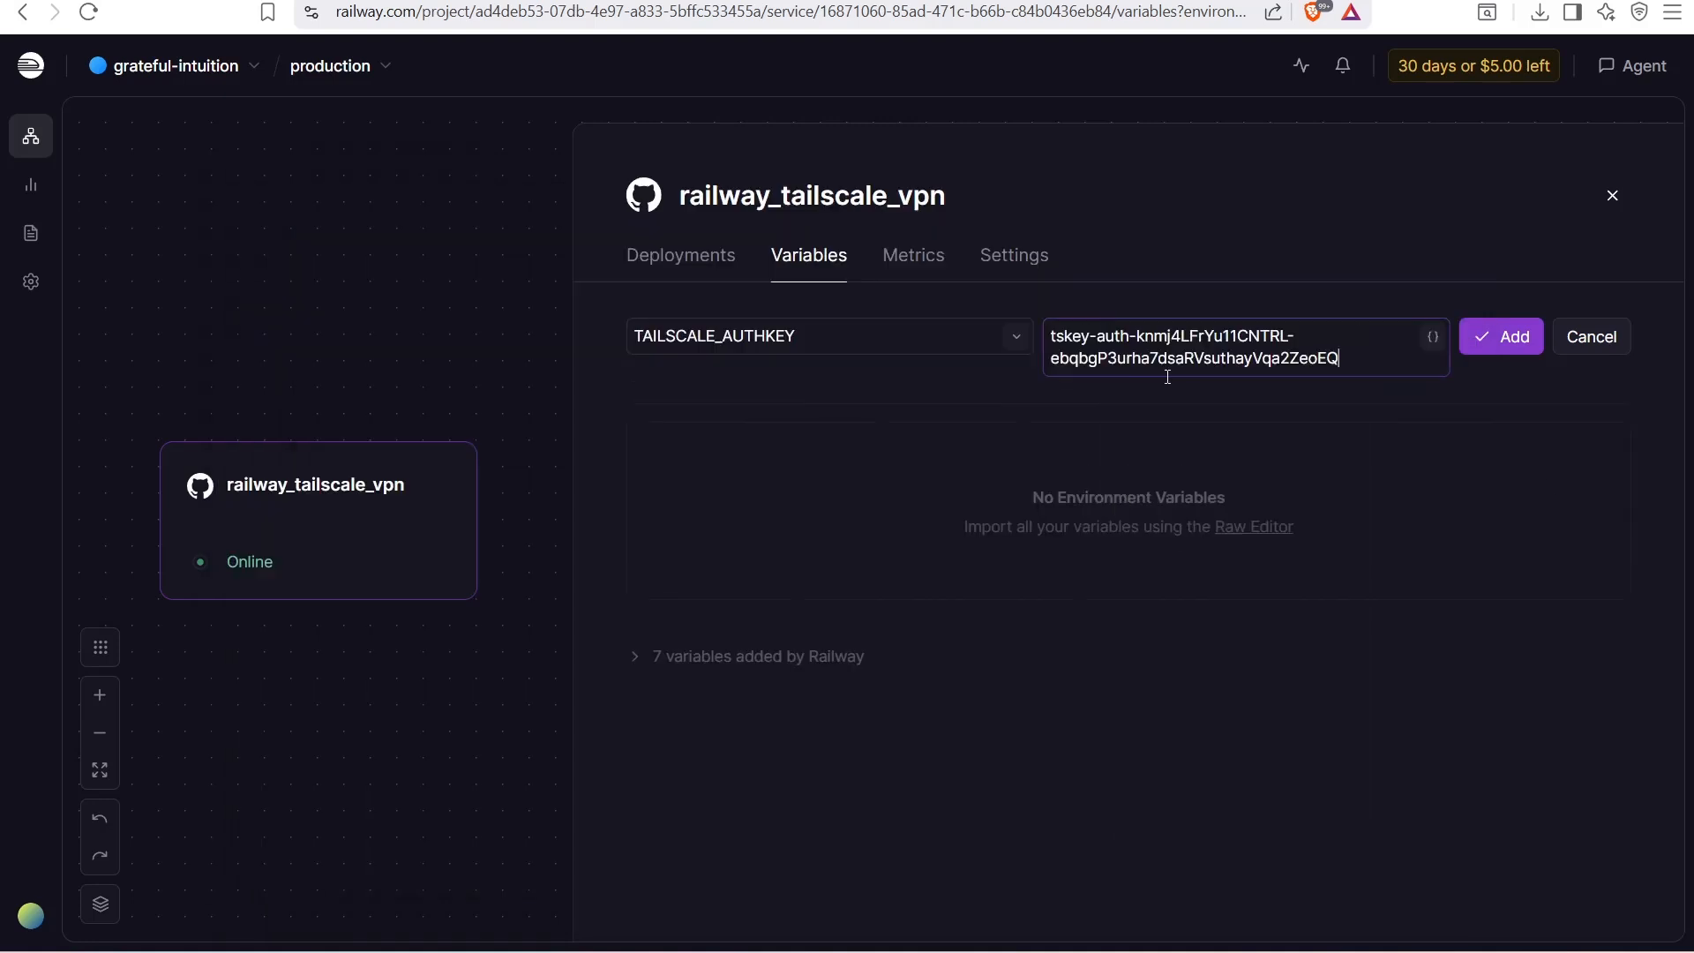
click(1491, 349)
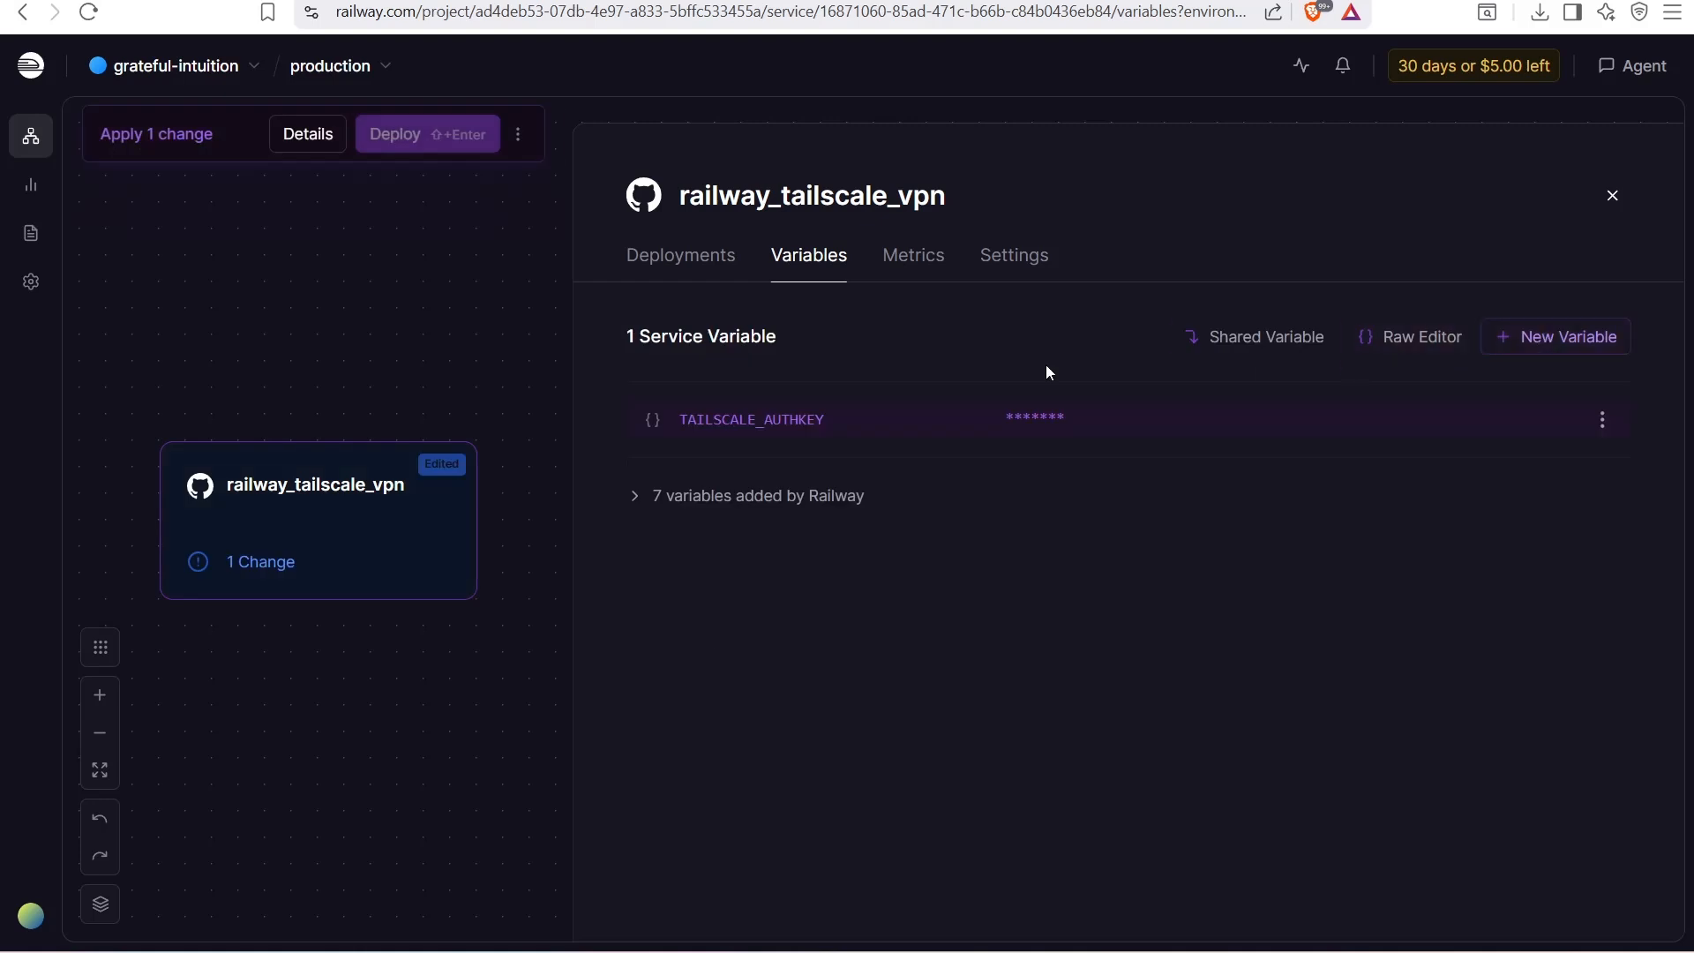
drag(617, 335, 815, 337)
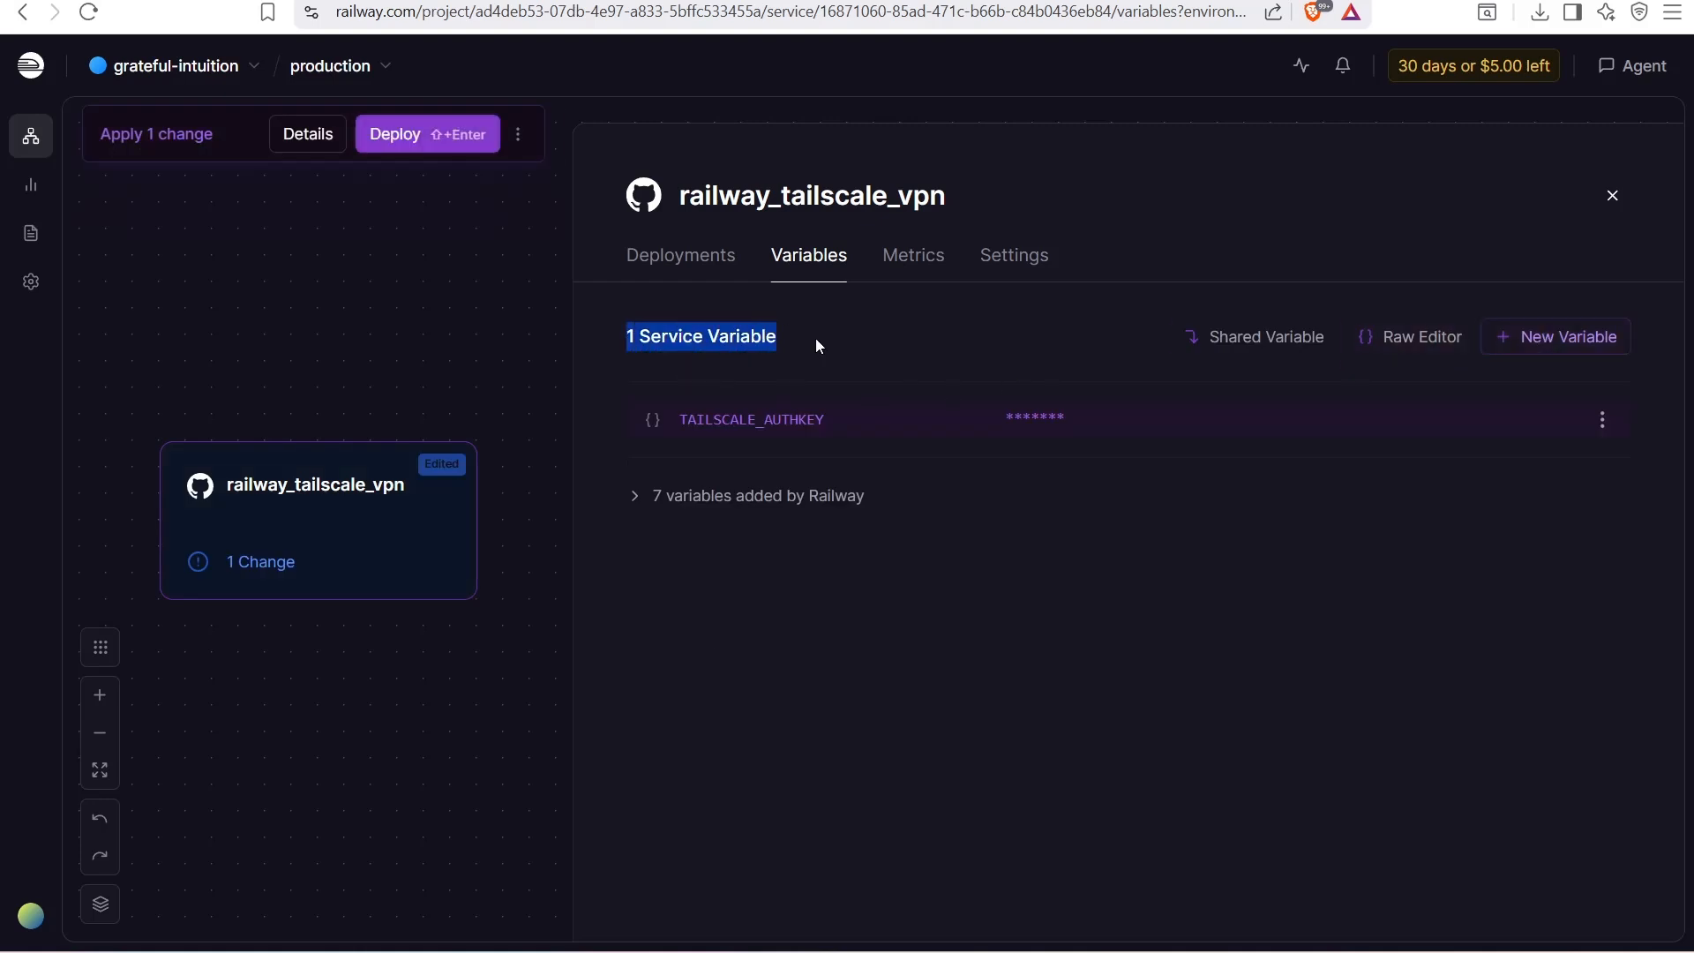
drag(856, 427, 754, 330)
click(687, 354)
click(982, 353)
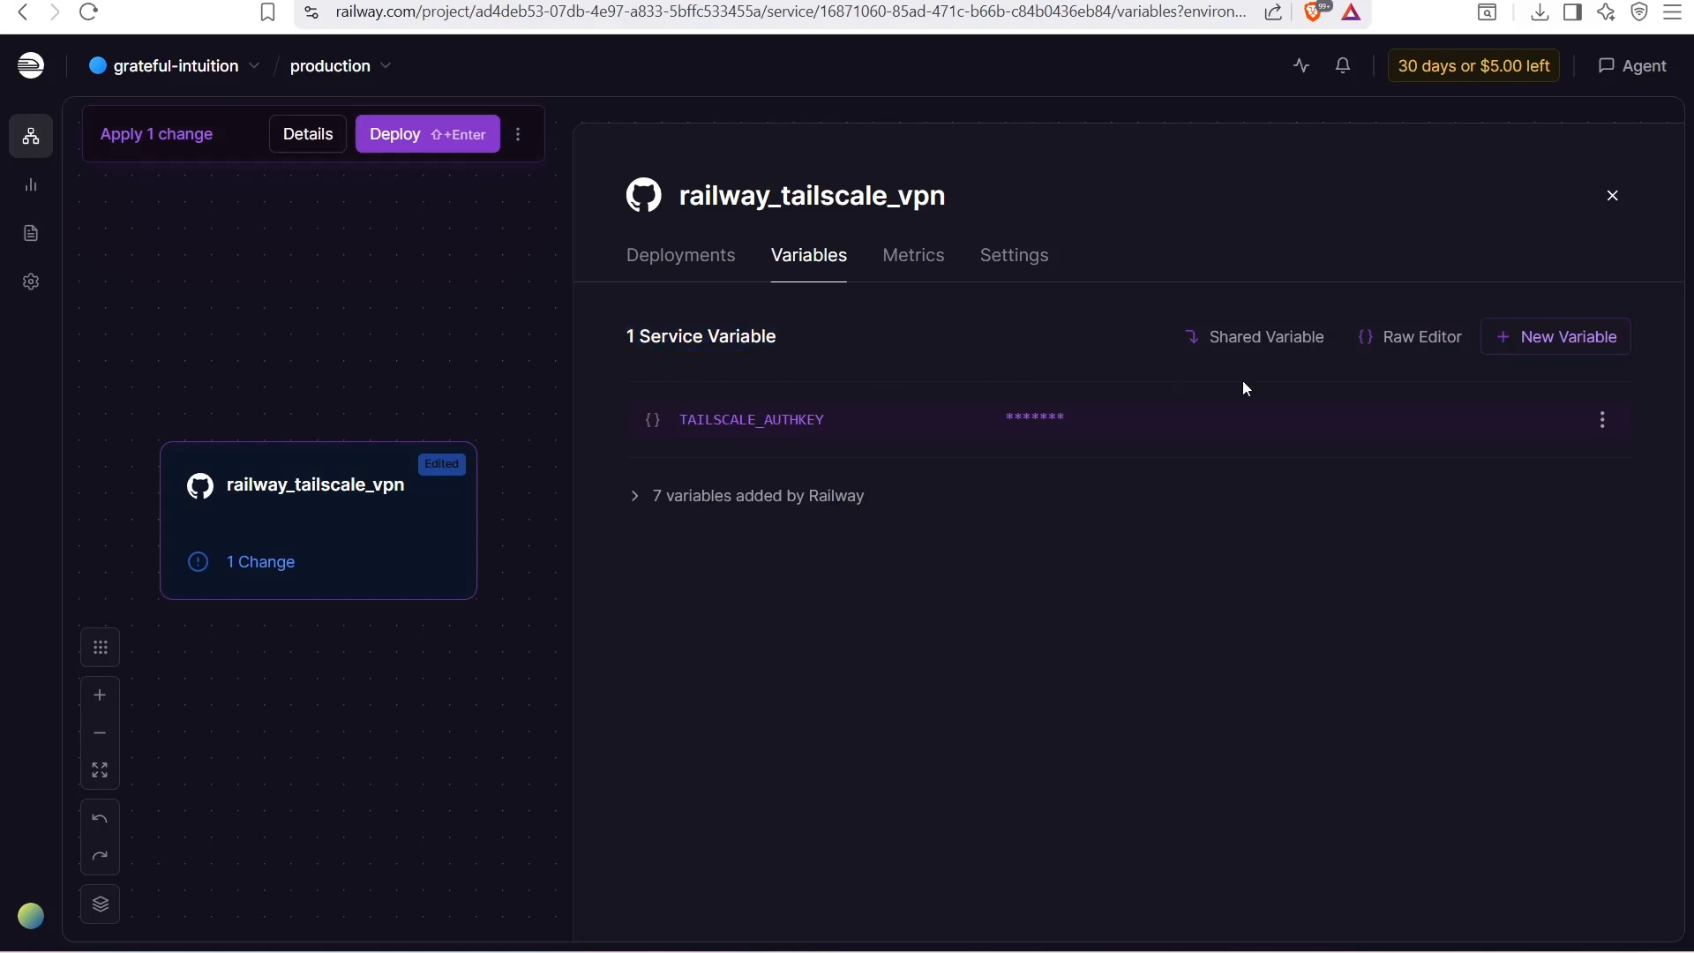
Deploy the pending variable change and check the progress in the service's deployments list
click(420, 140)
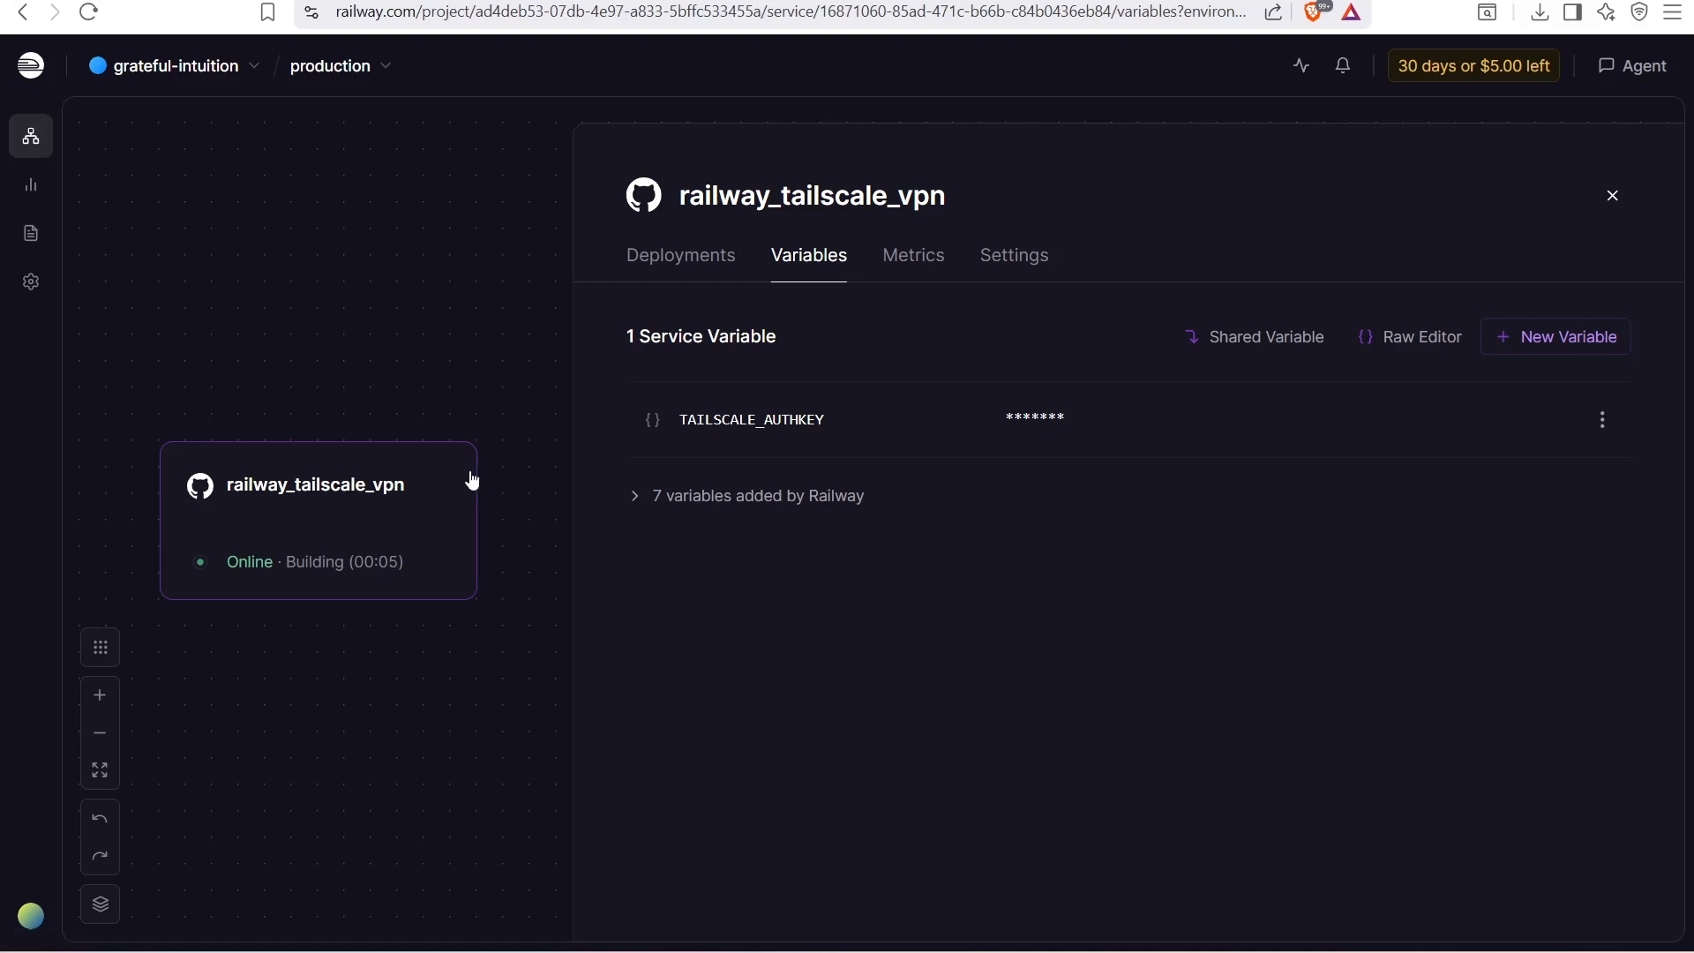
click(676, 270)
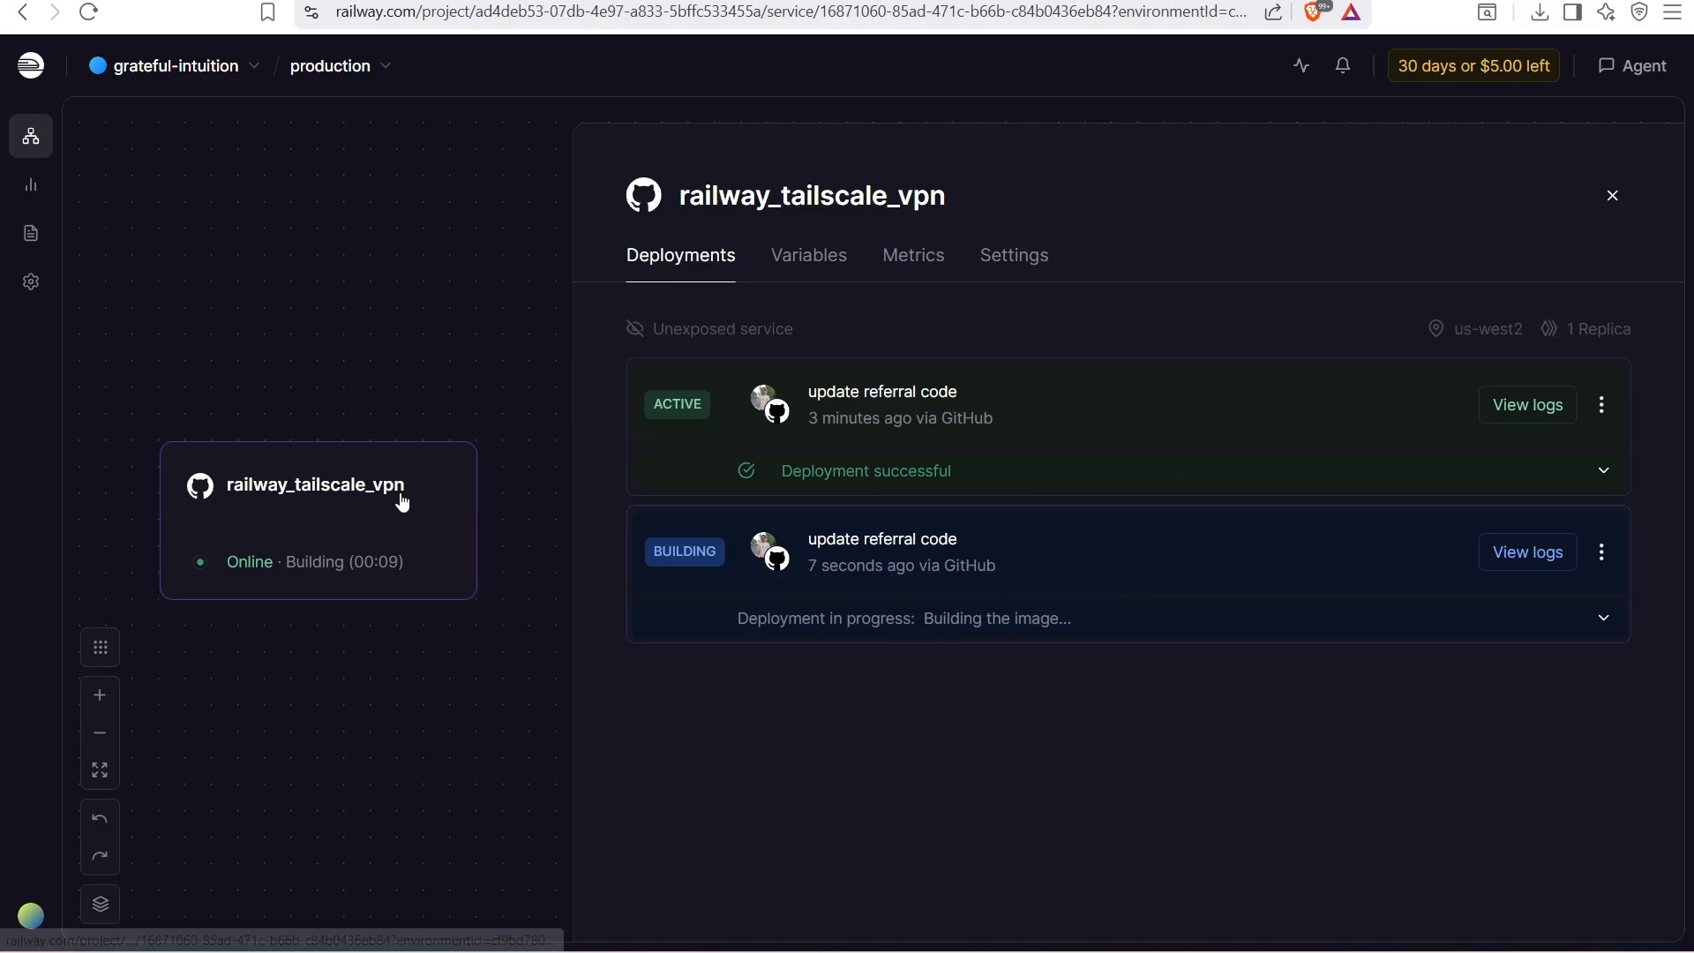
drag(379, 508, 379, 450)
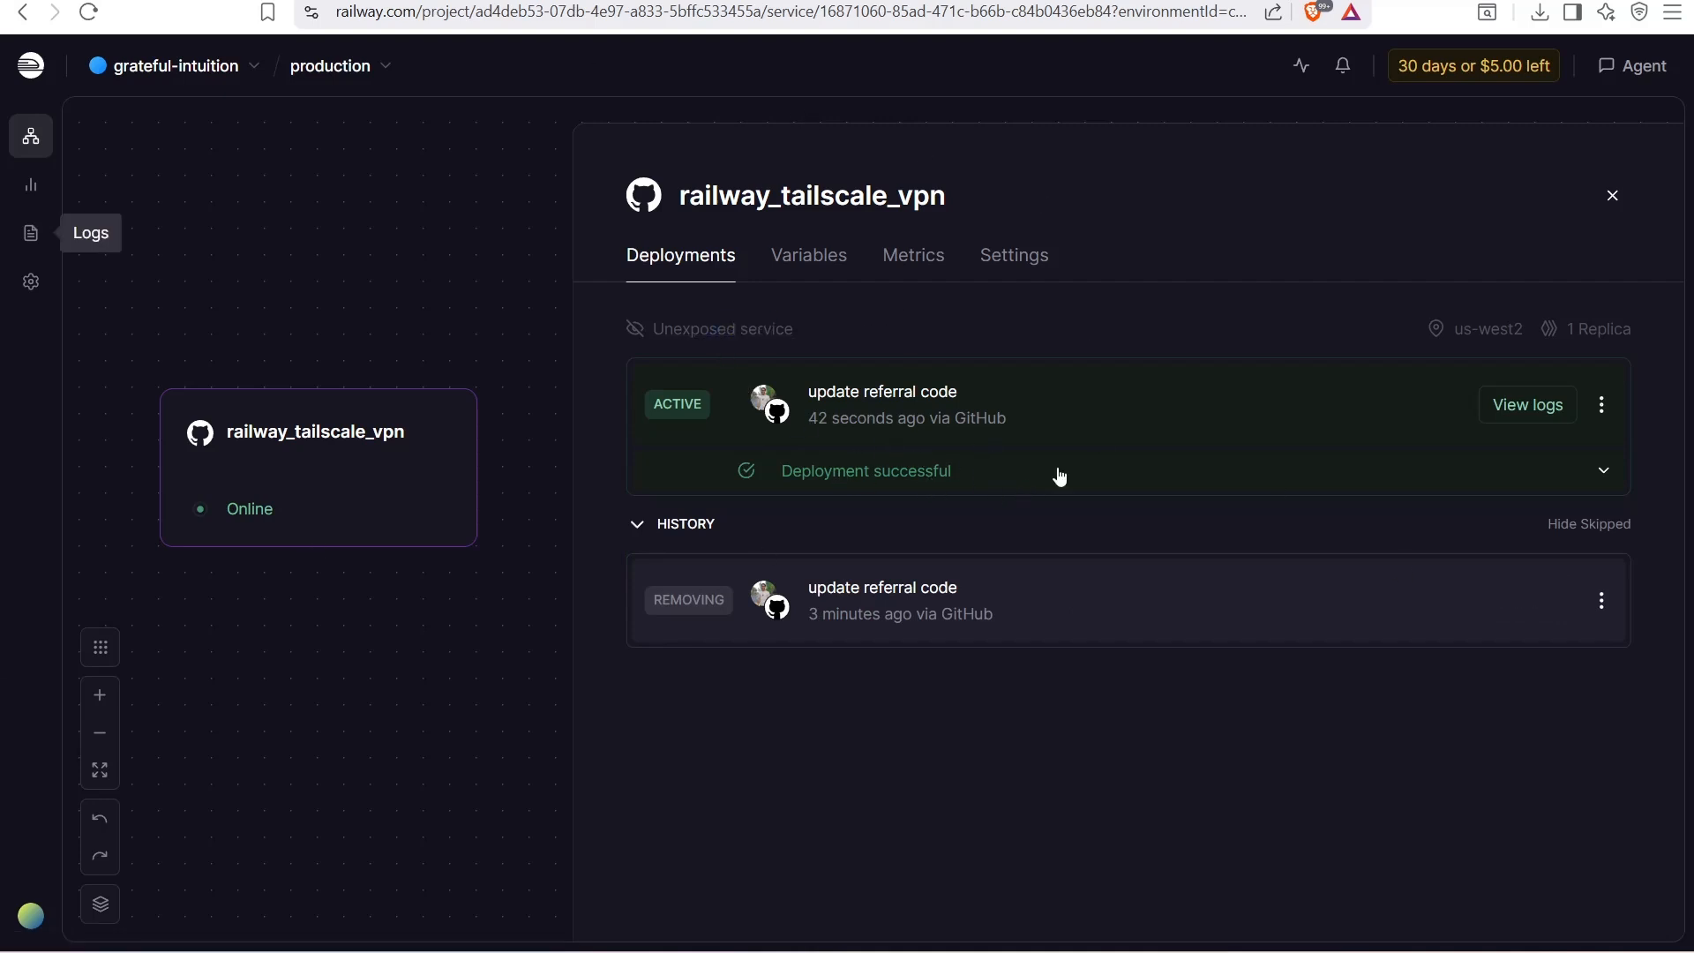
Switch back to the Tailscale admin console and check the Machines page for the railway-app machine
key(ctrl+Tab)
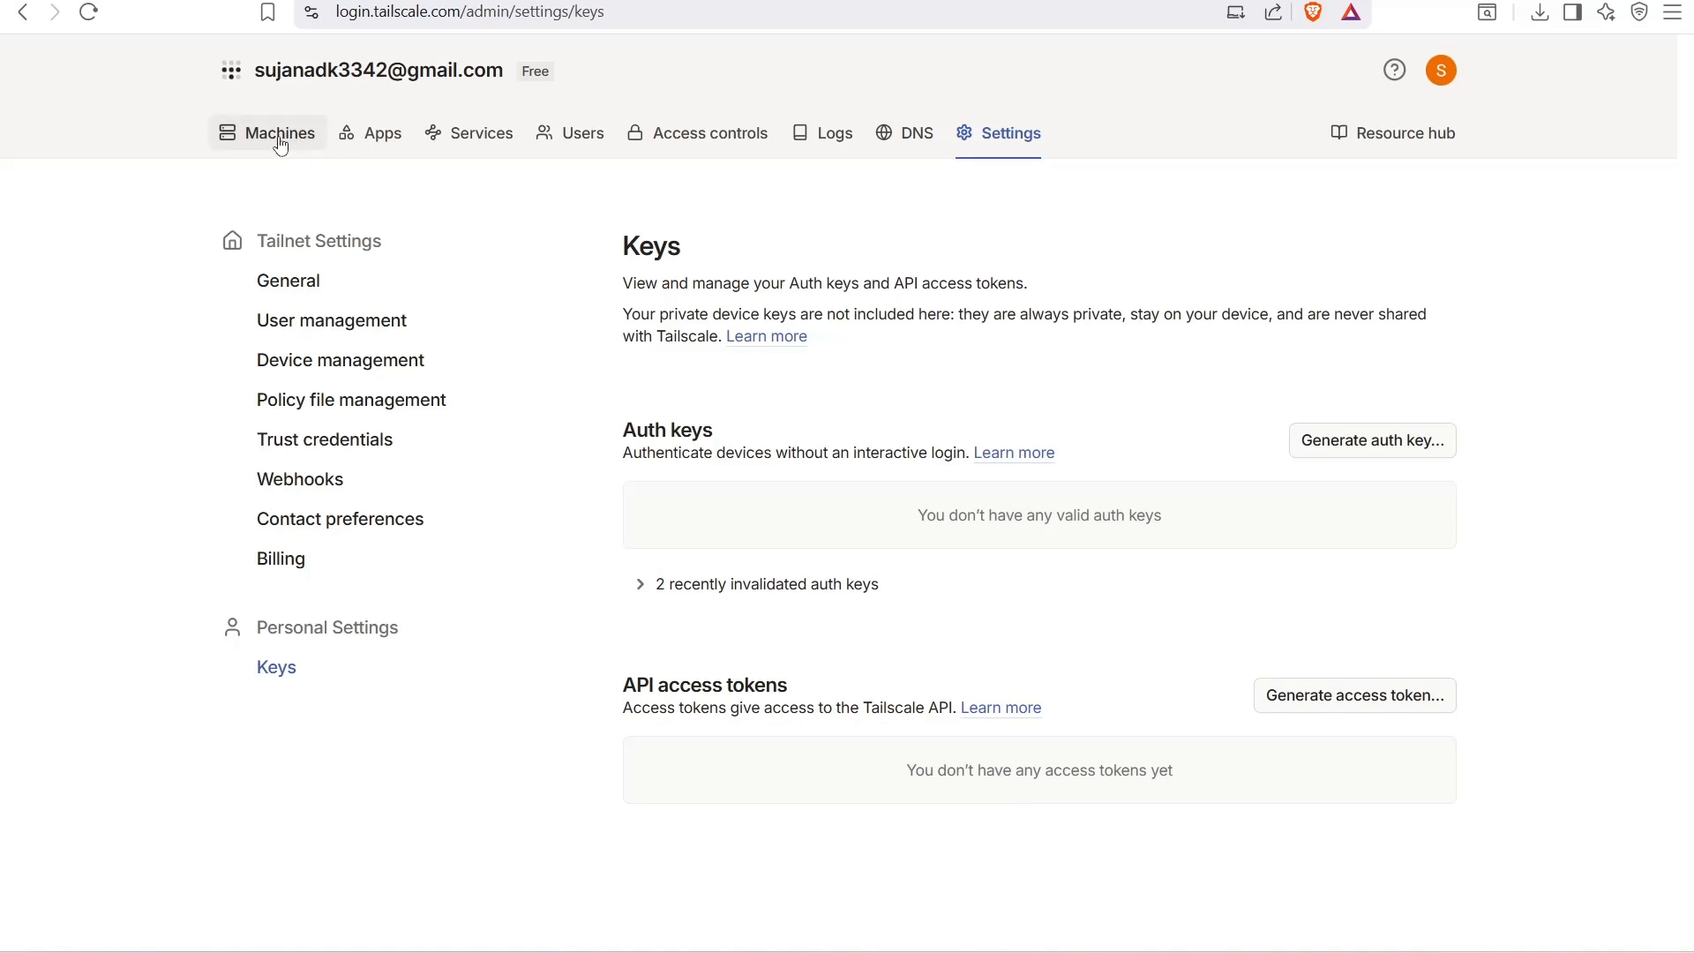
click(280, 141)
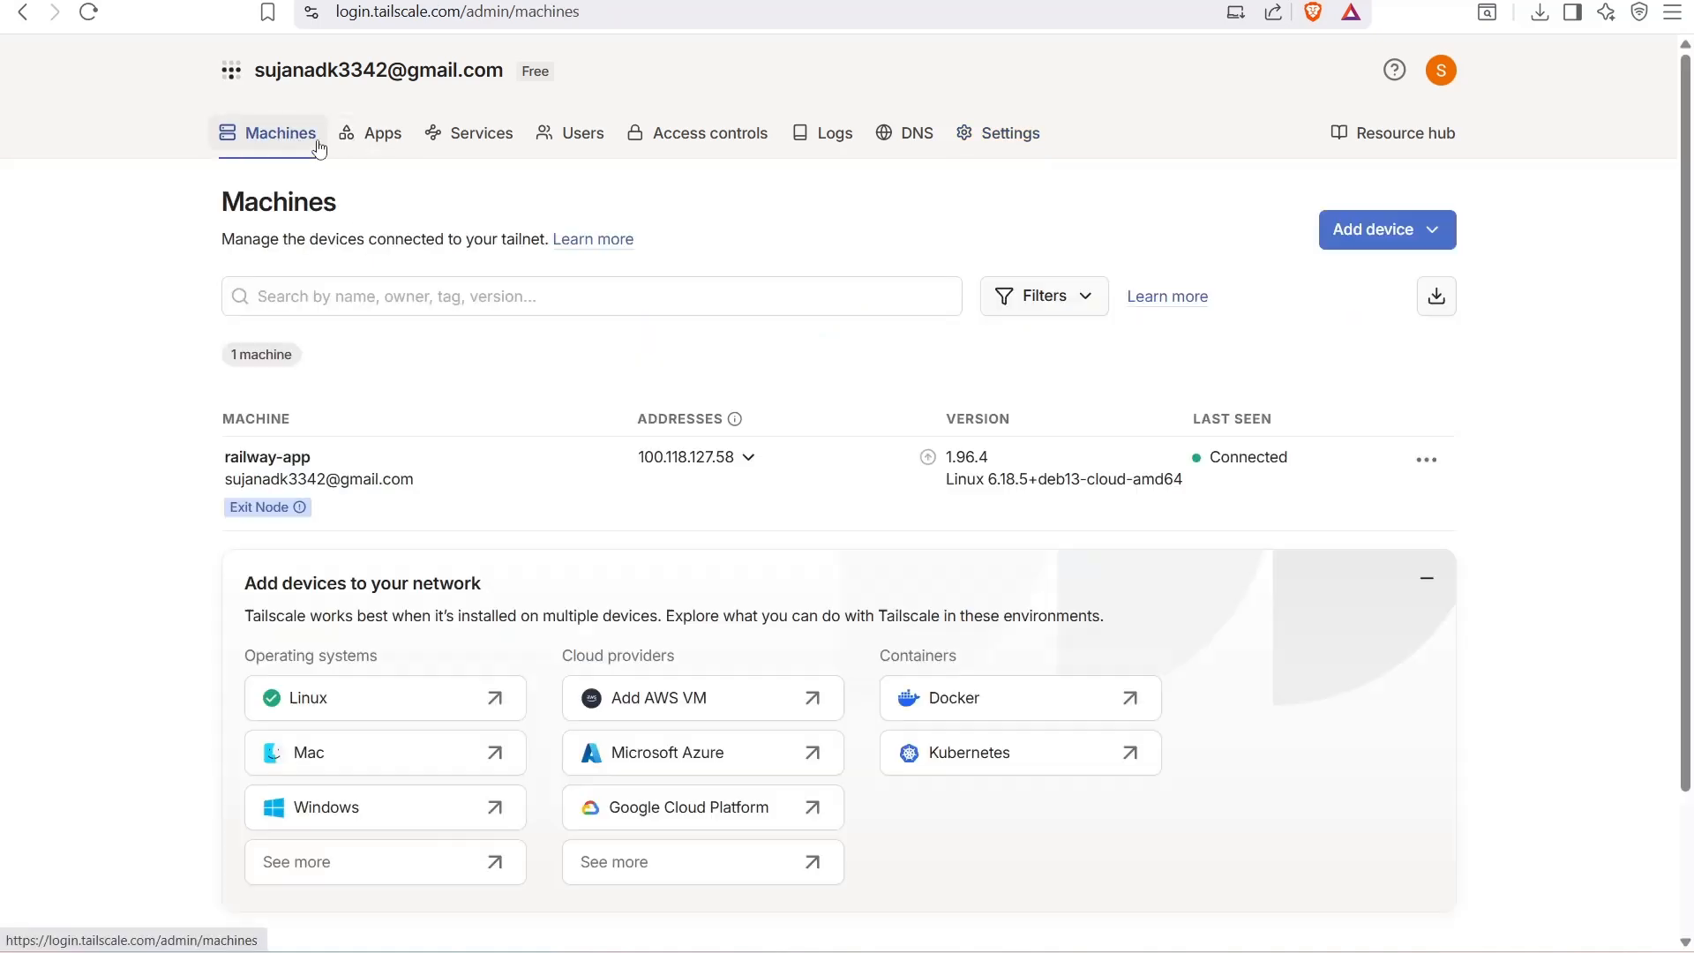
drag(194, 428, 330, 417)
click(218, 426)
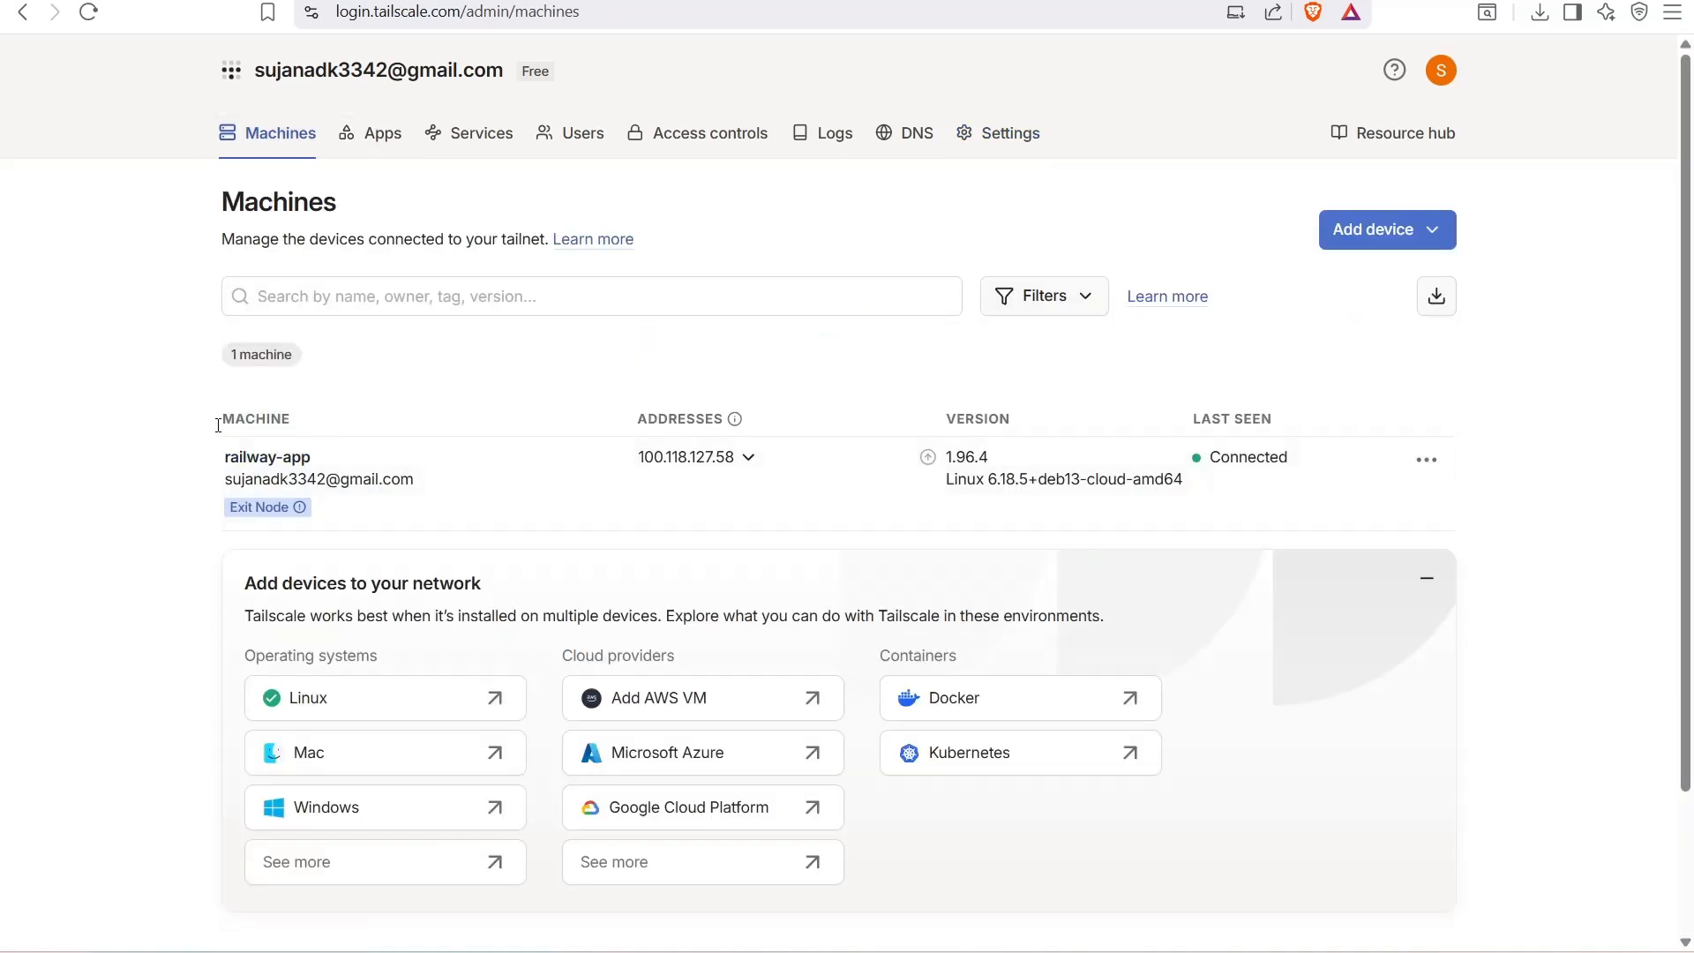
drag(212, 441, 324, 476)
click(4, 403)
Edit the route settings of the railway-app machine to enable Use as exit node, and save them
click(1431, 463)
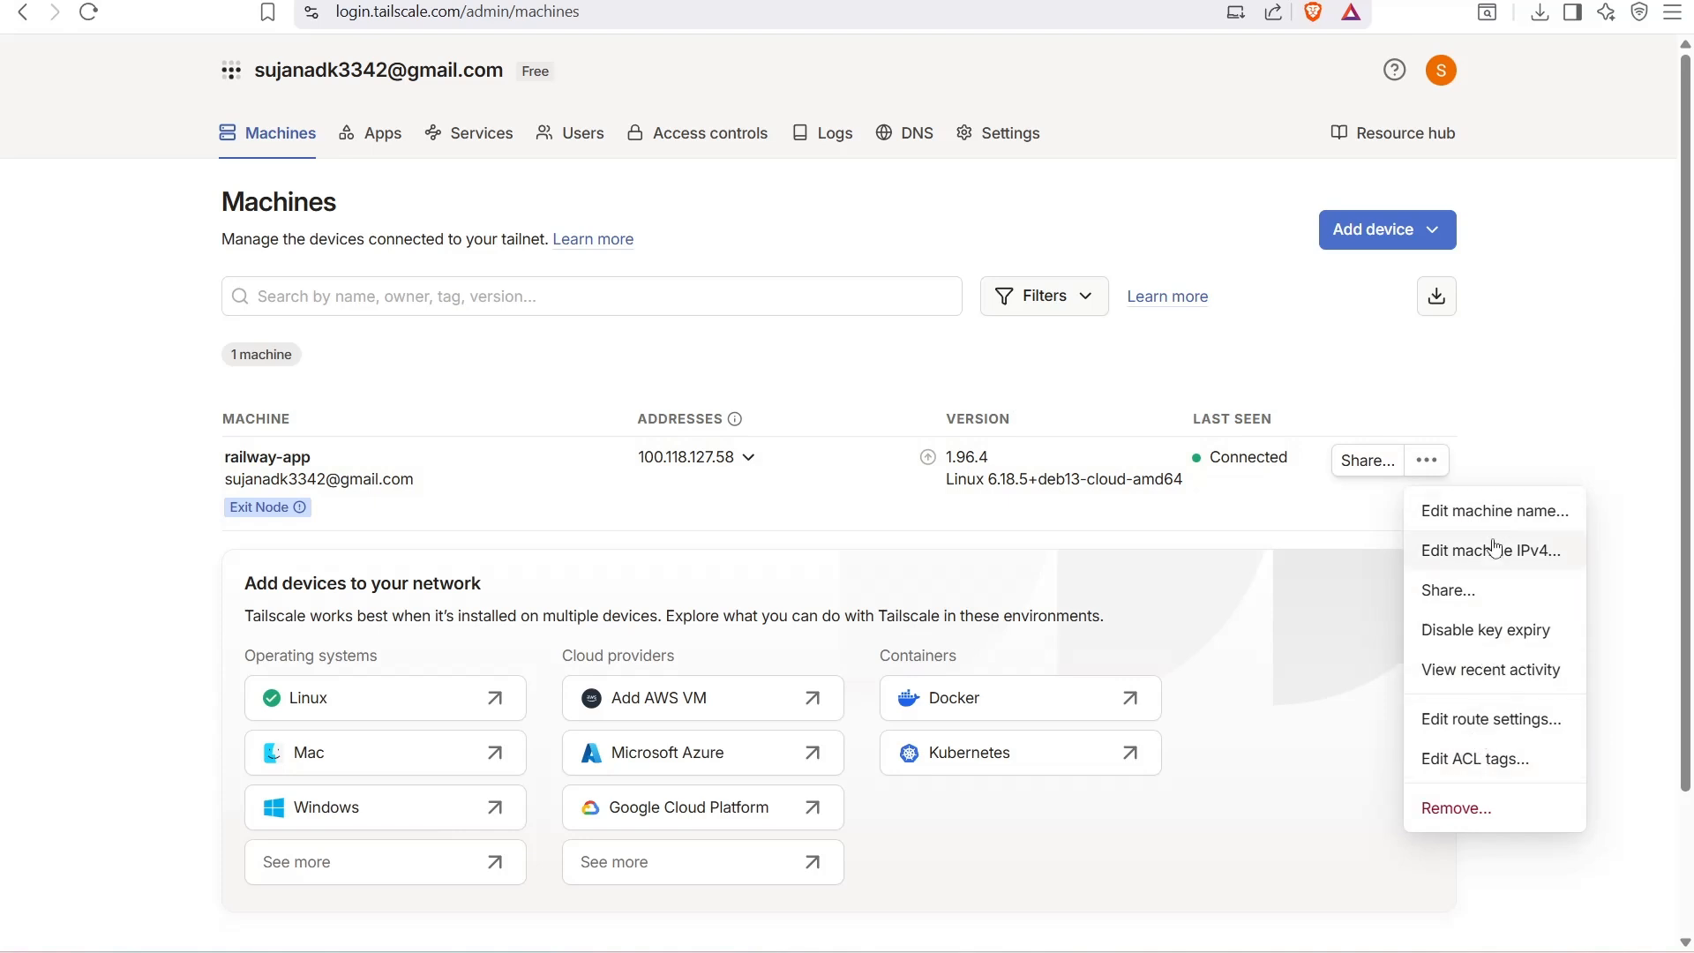
click(1508, 732)
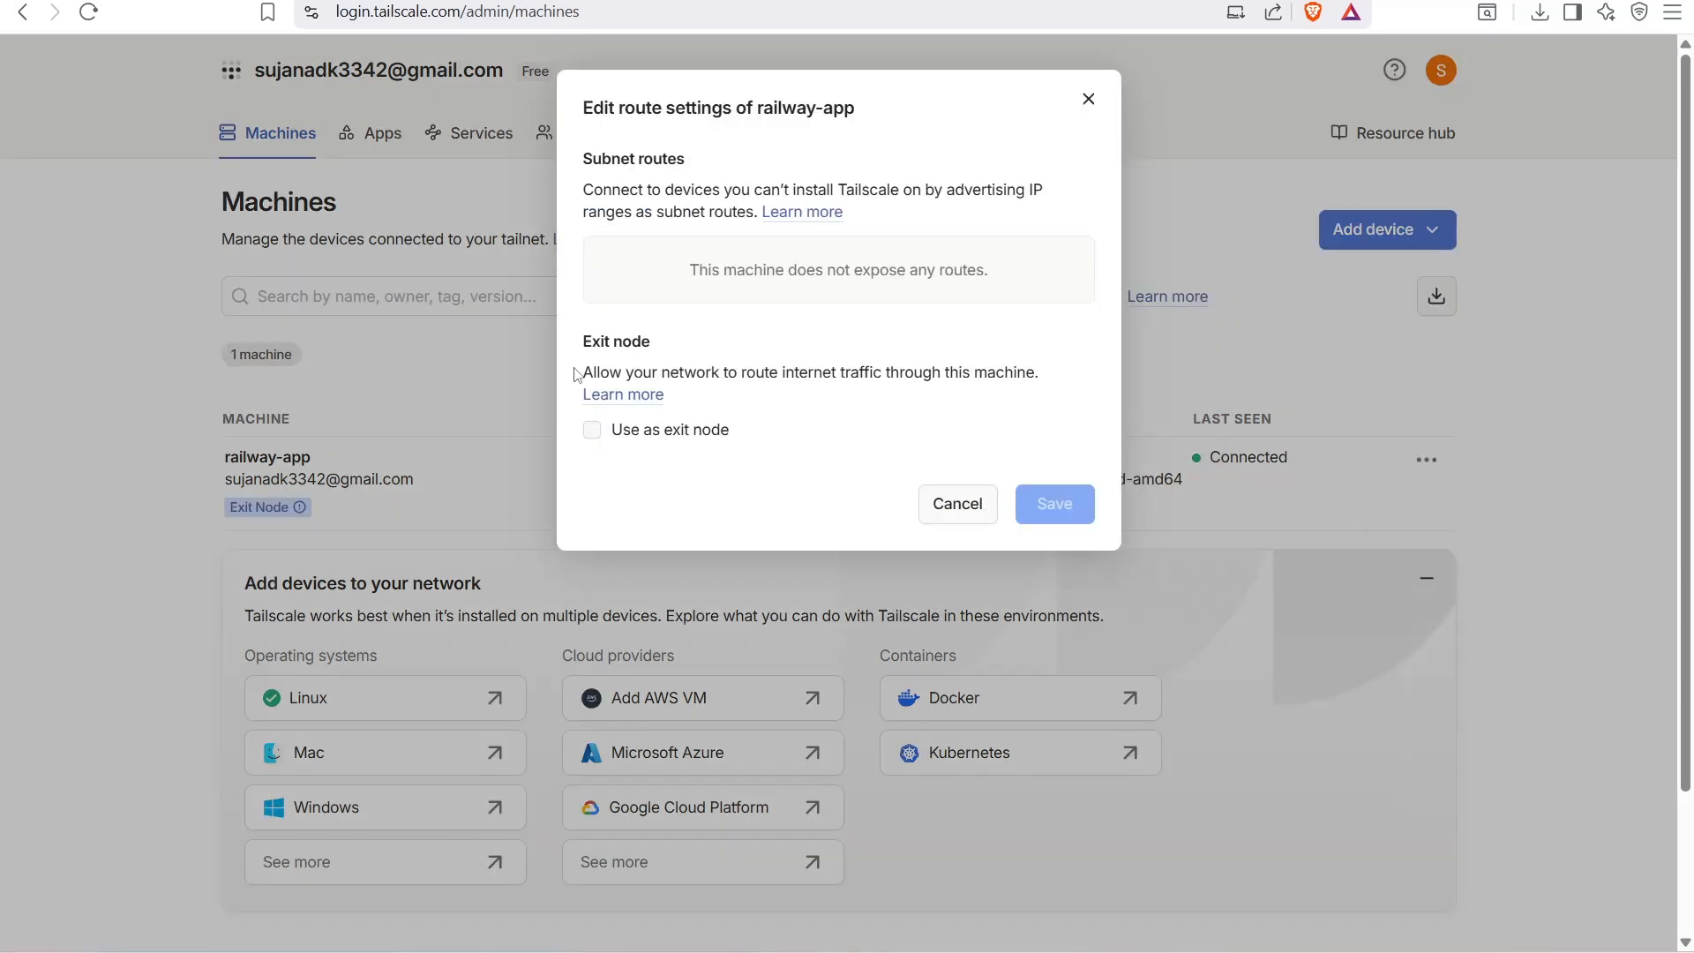
drag(582, 342, 770, 374)
click(766, 379)
click(600, 441)
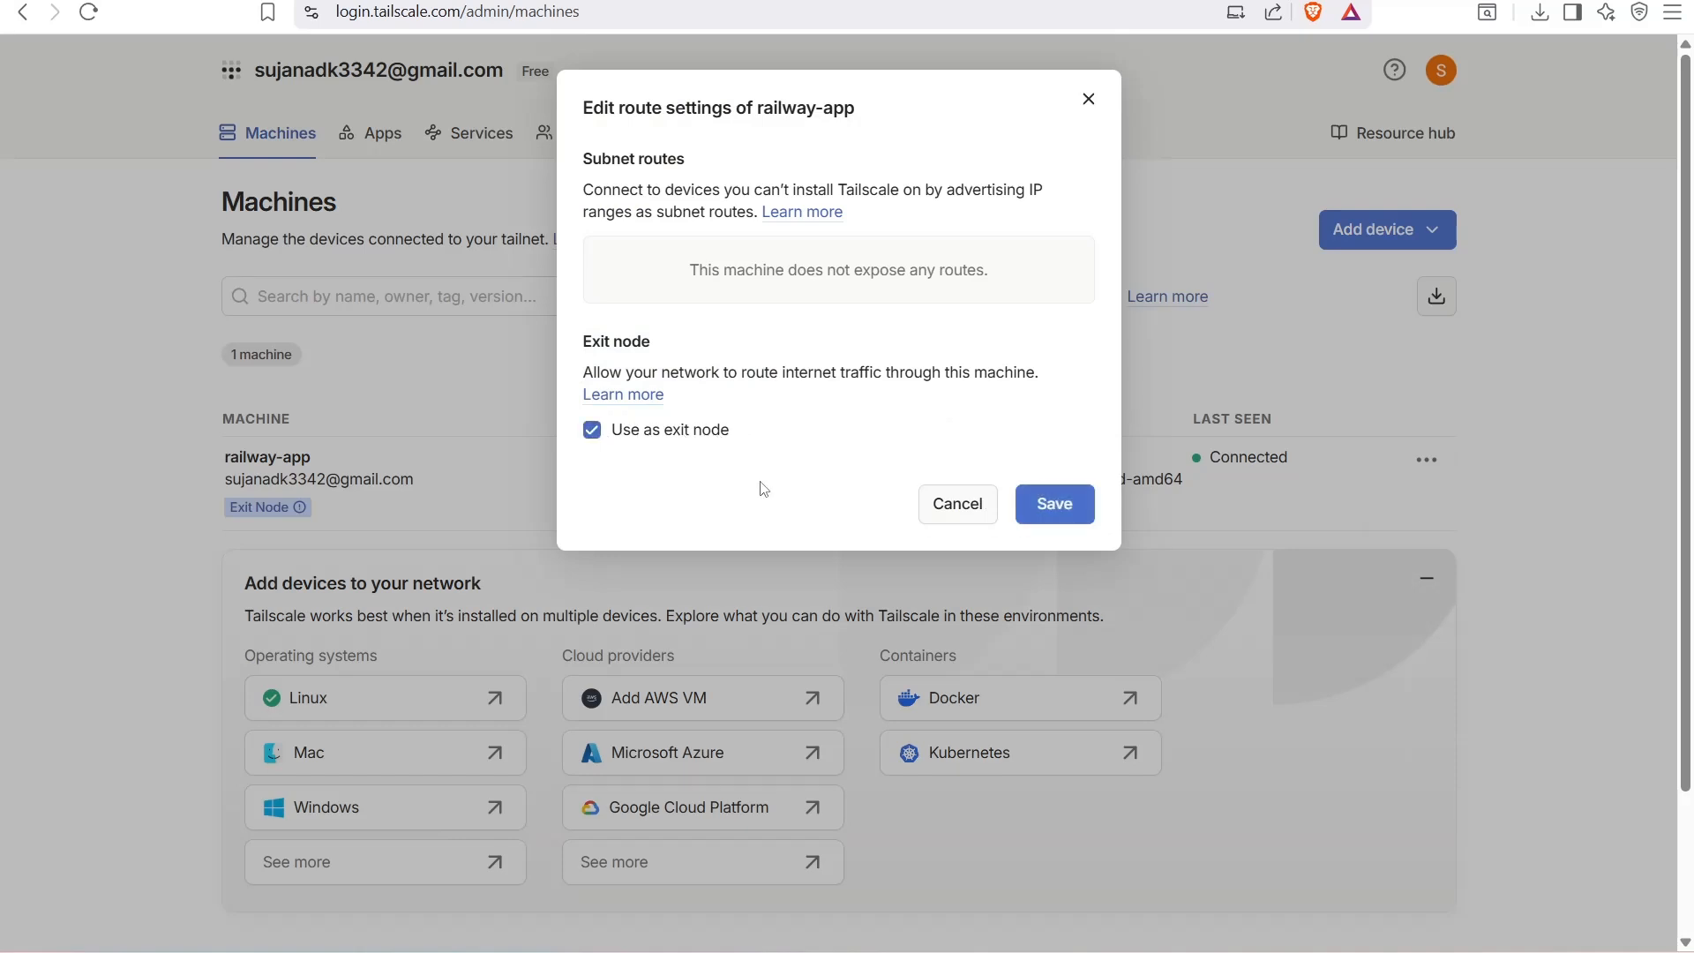
click(1061, 517)
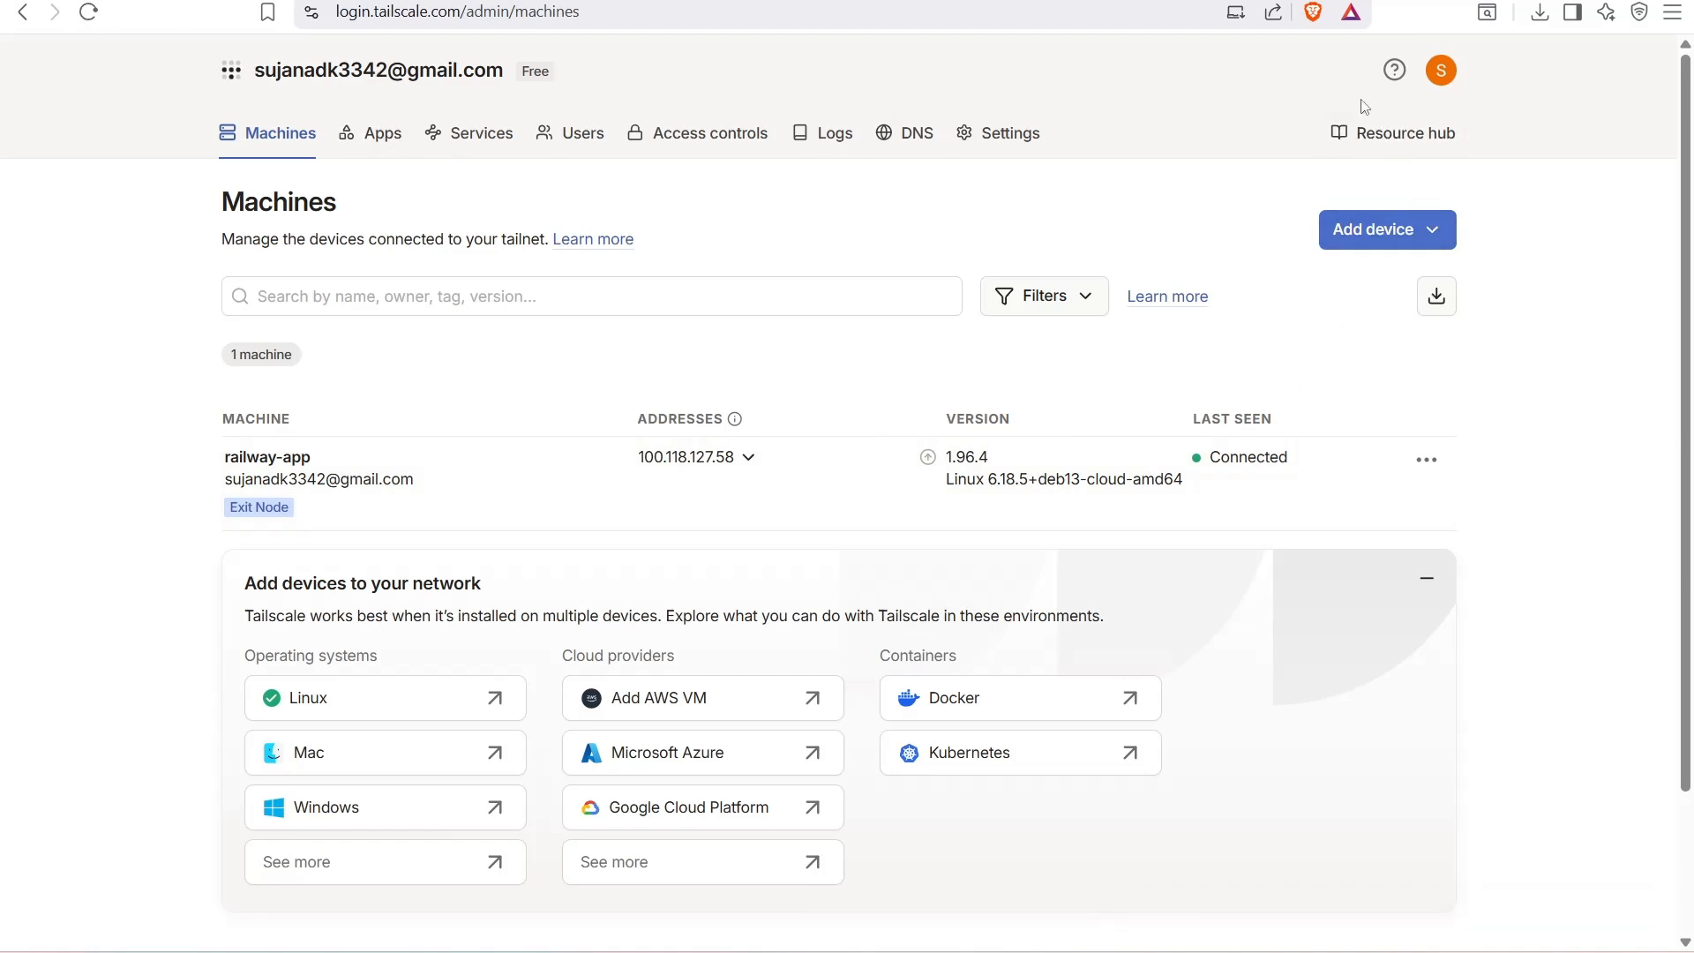
Examine the options for adding devices to the network, especially the listed operating systems
scroll(723, 325, down, 2)
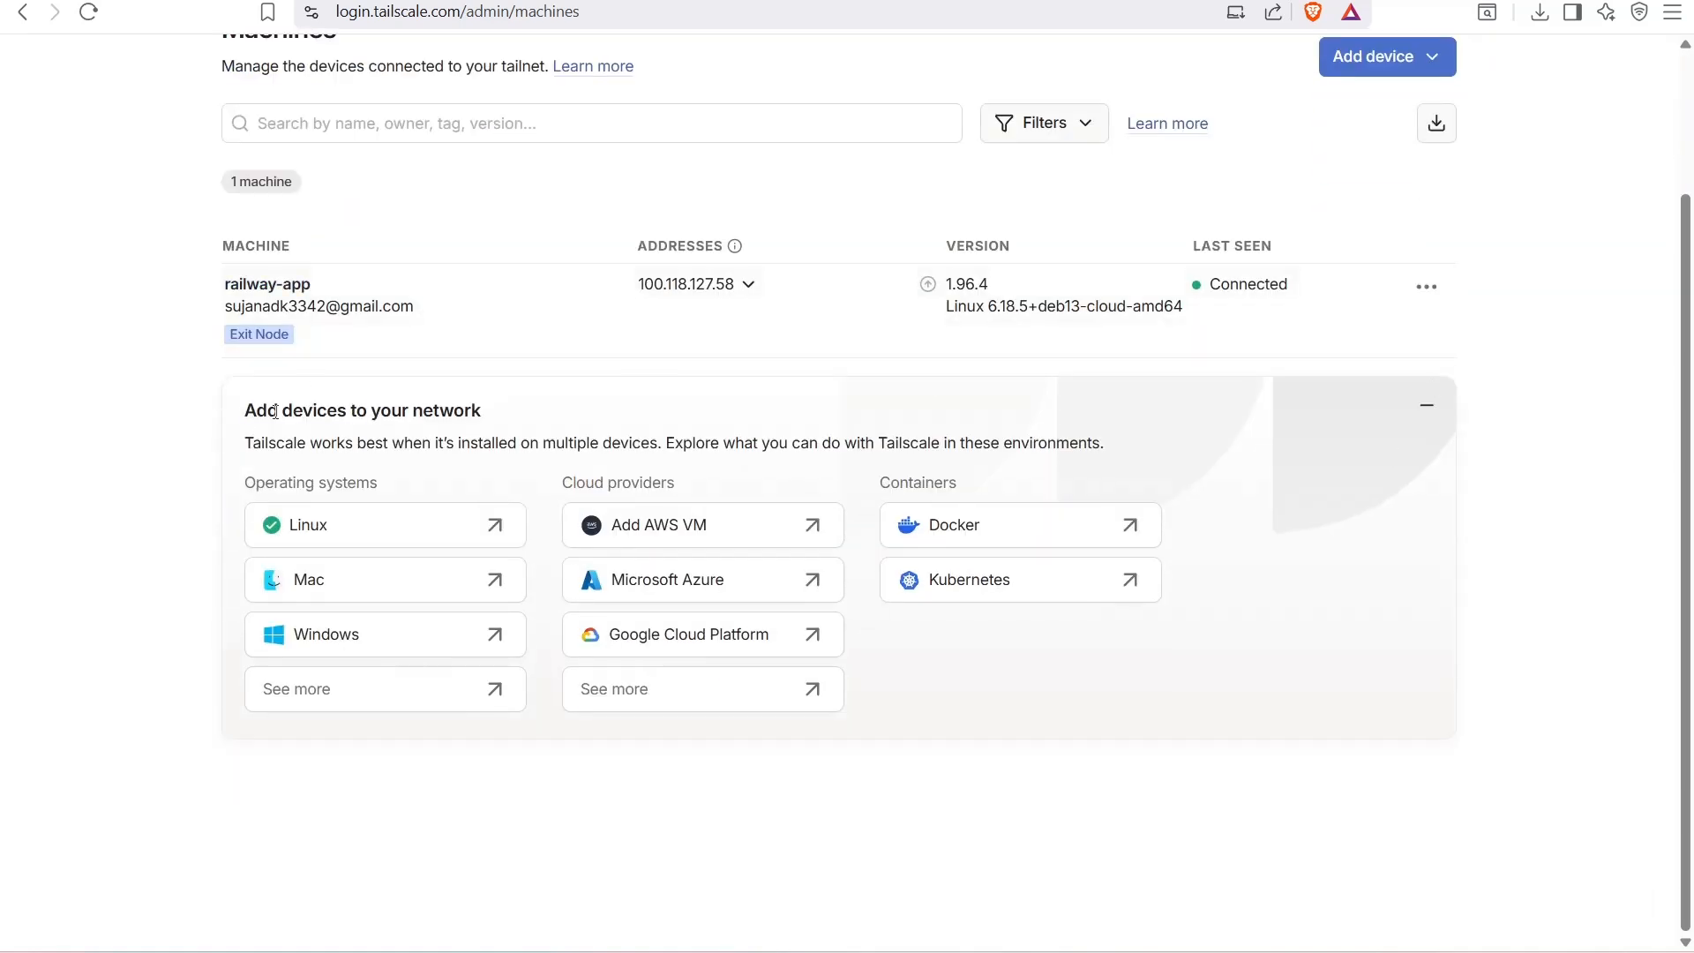
triple_click(277, 412)
click(450, 754)
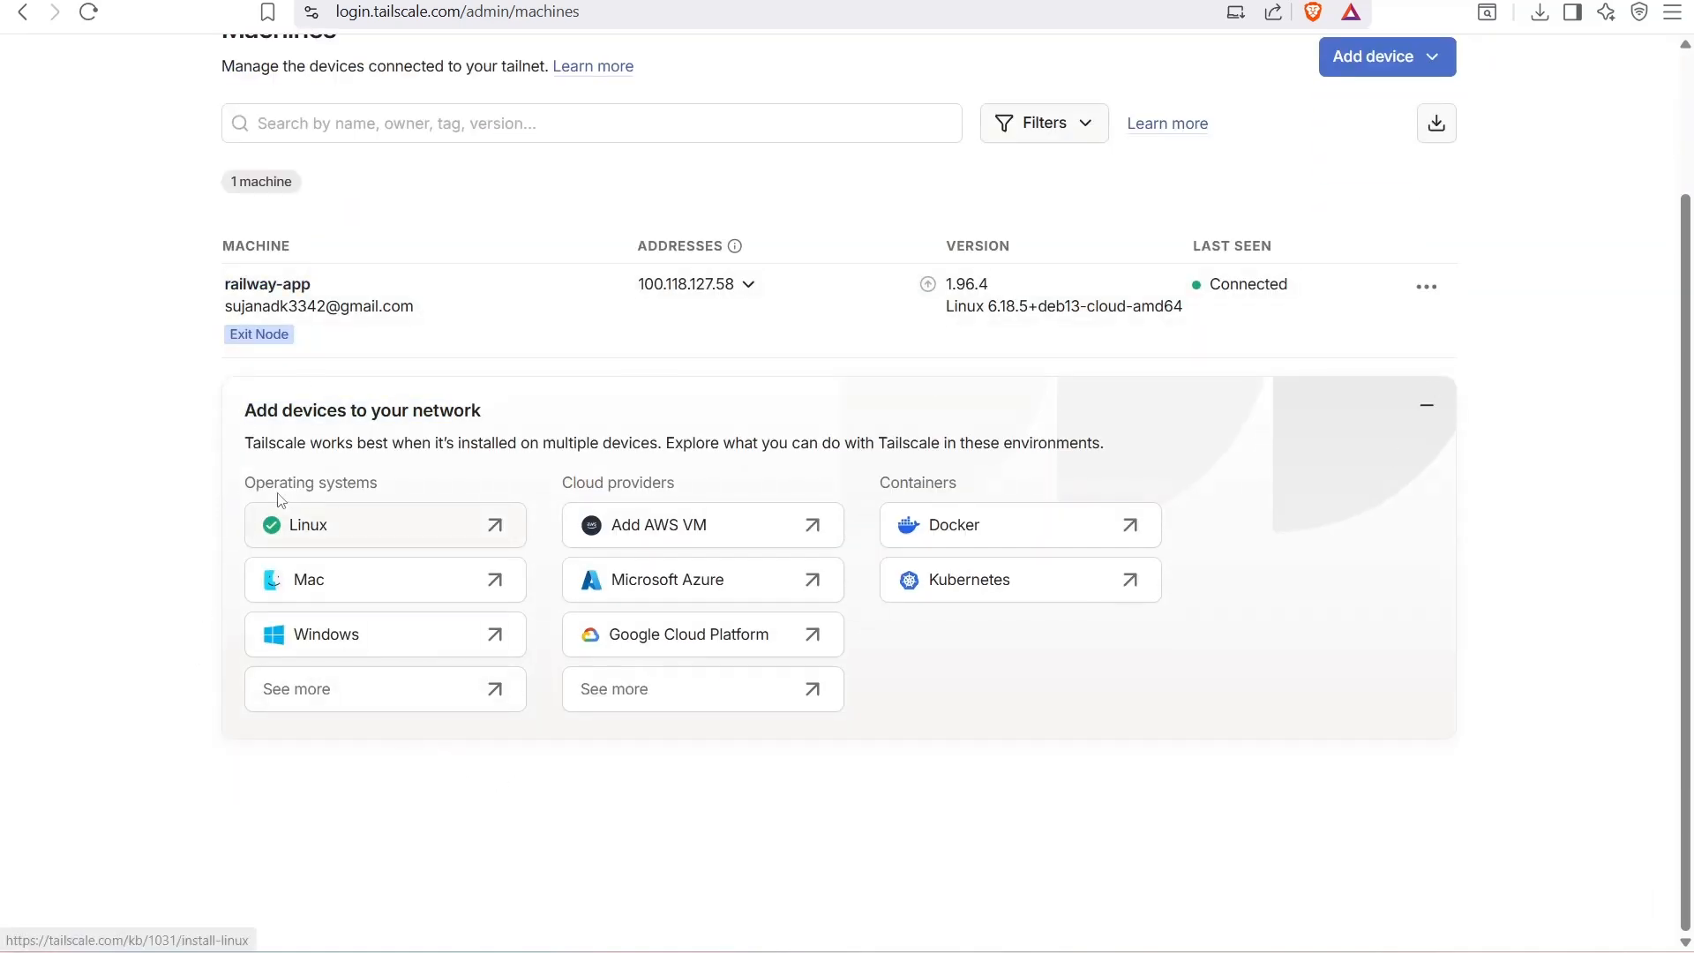
drag(243, 482, 383, 462)
click(383, 462)
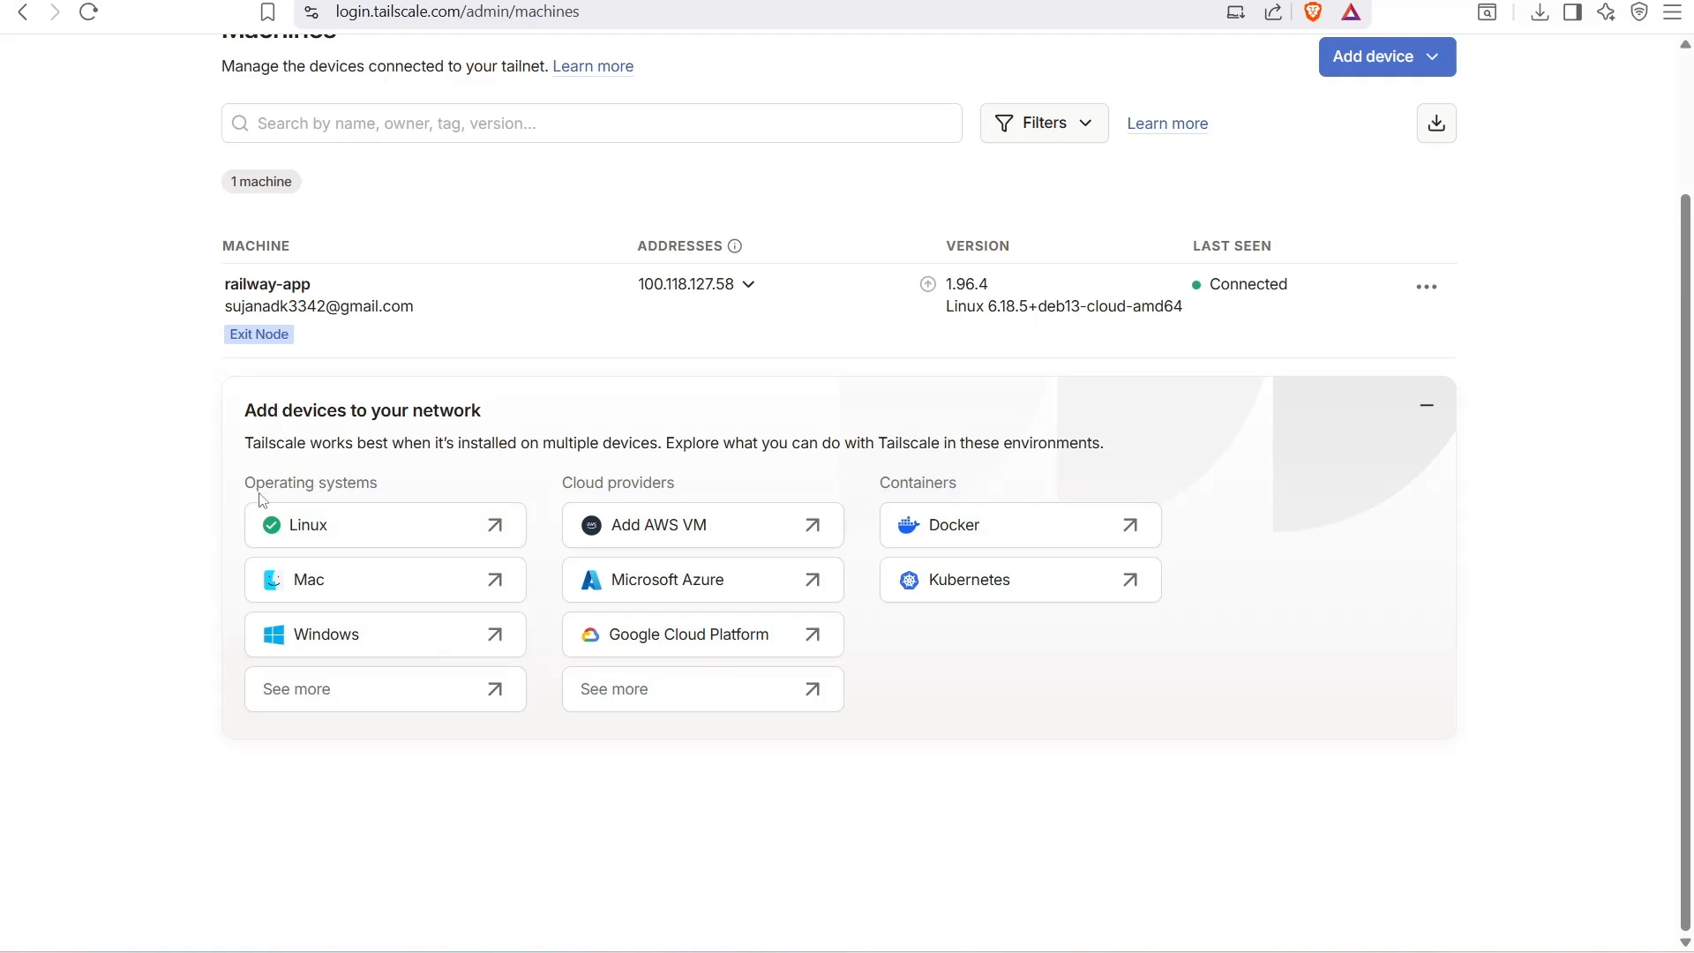
Try to download the Tailscale for Windows installer from the Windows installation guide, cancelling the file save
click(356, 646)
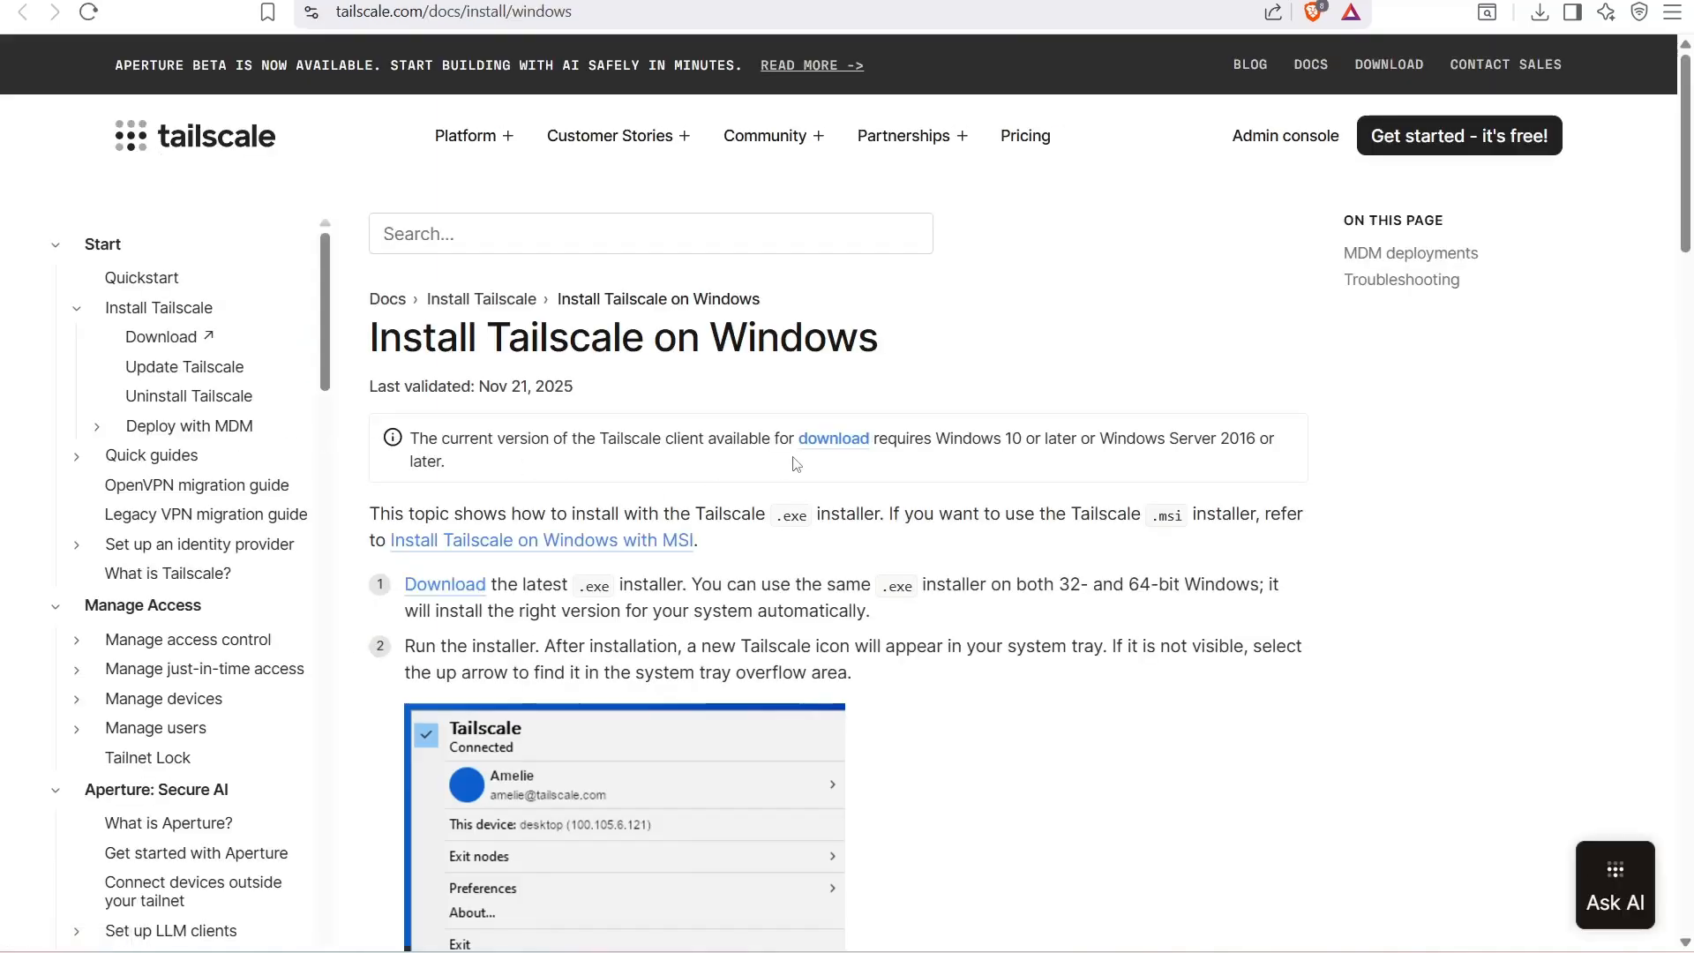
click(830, 439)
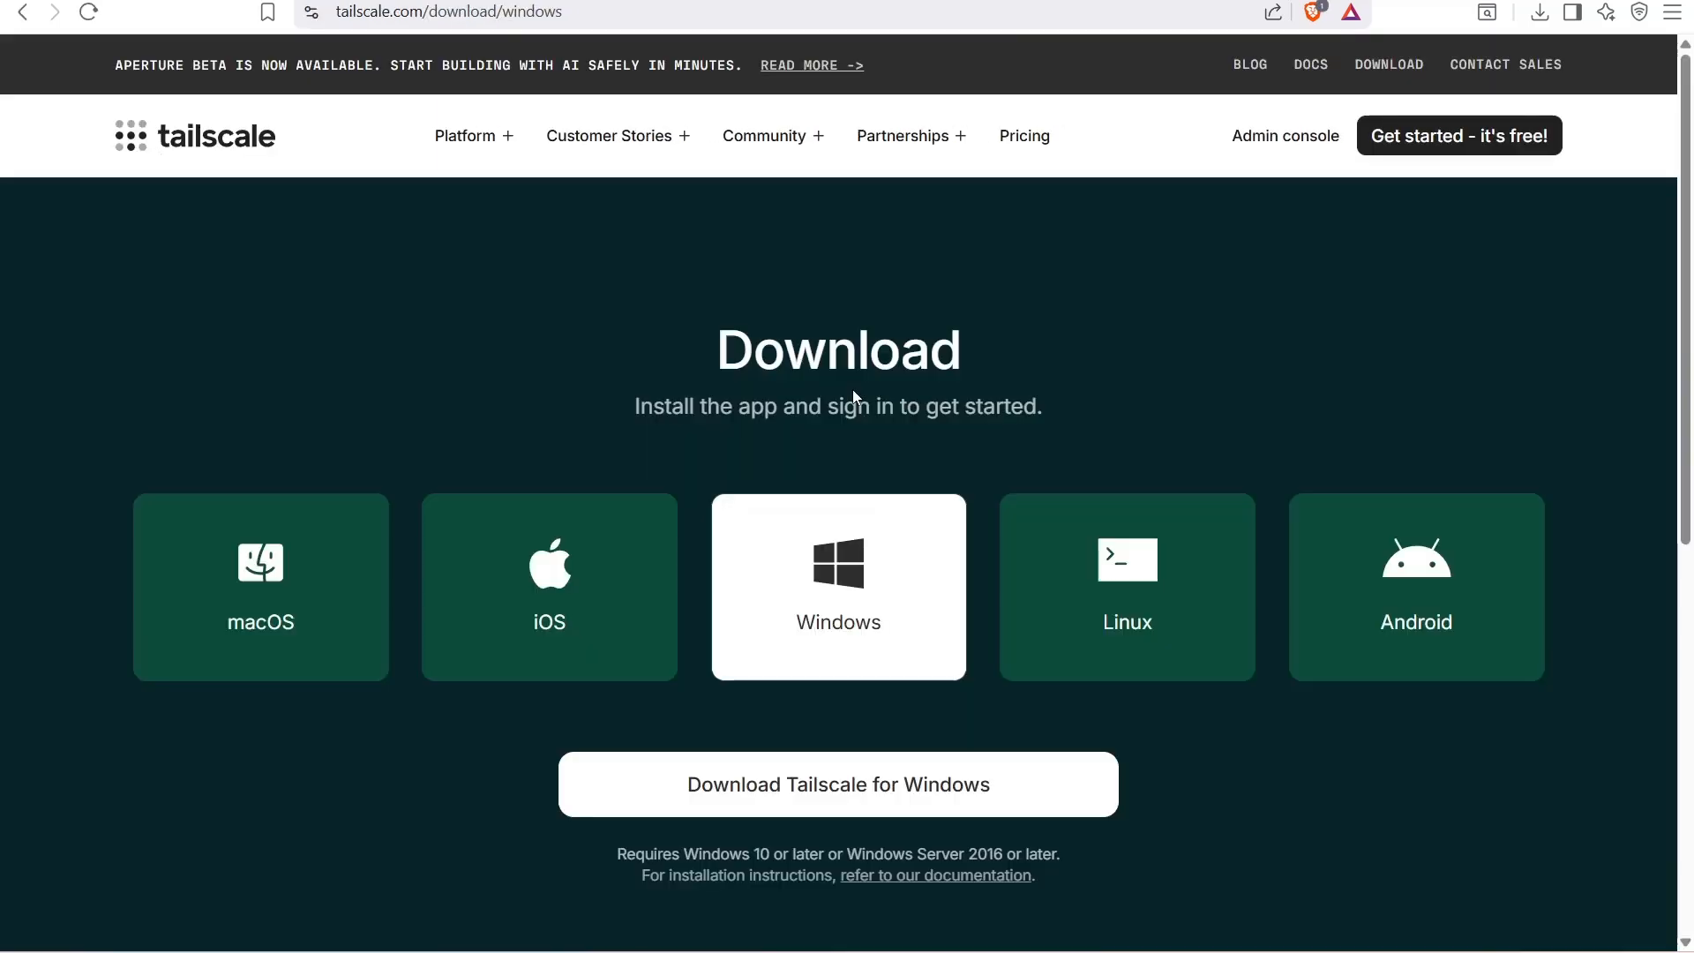
scroll(749, 779, down, 2)
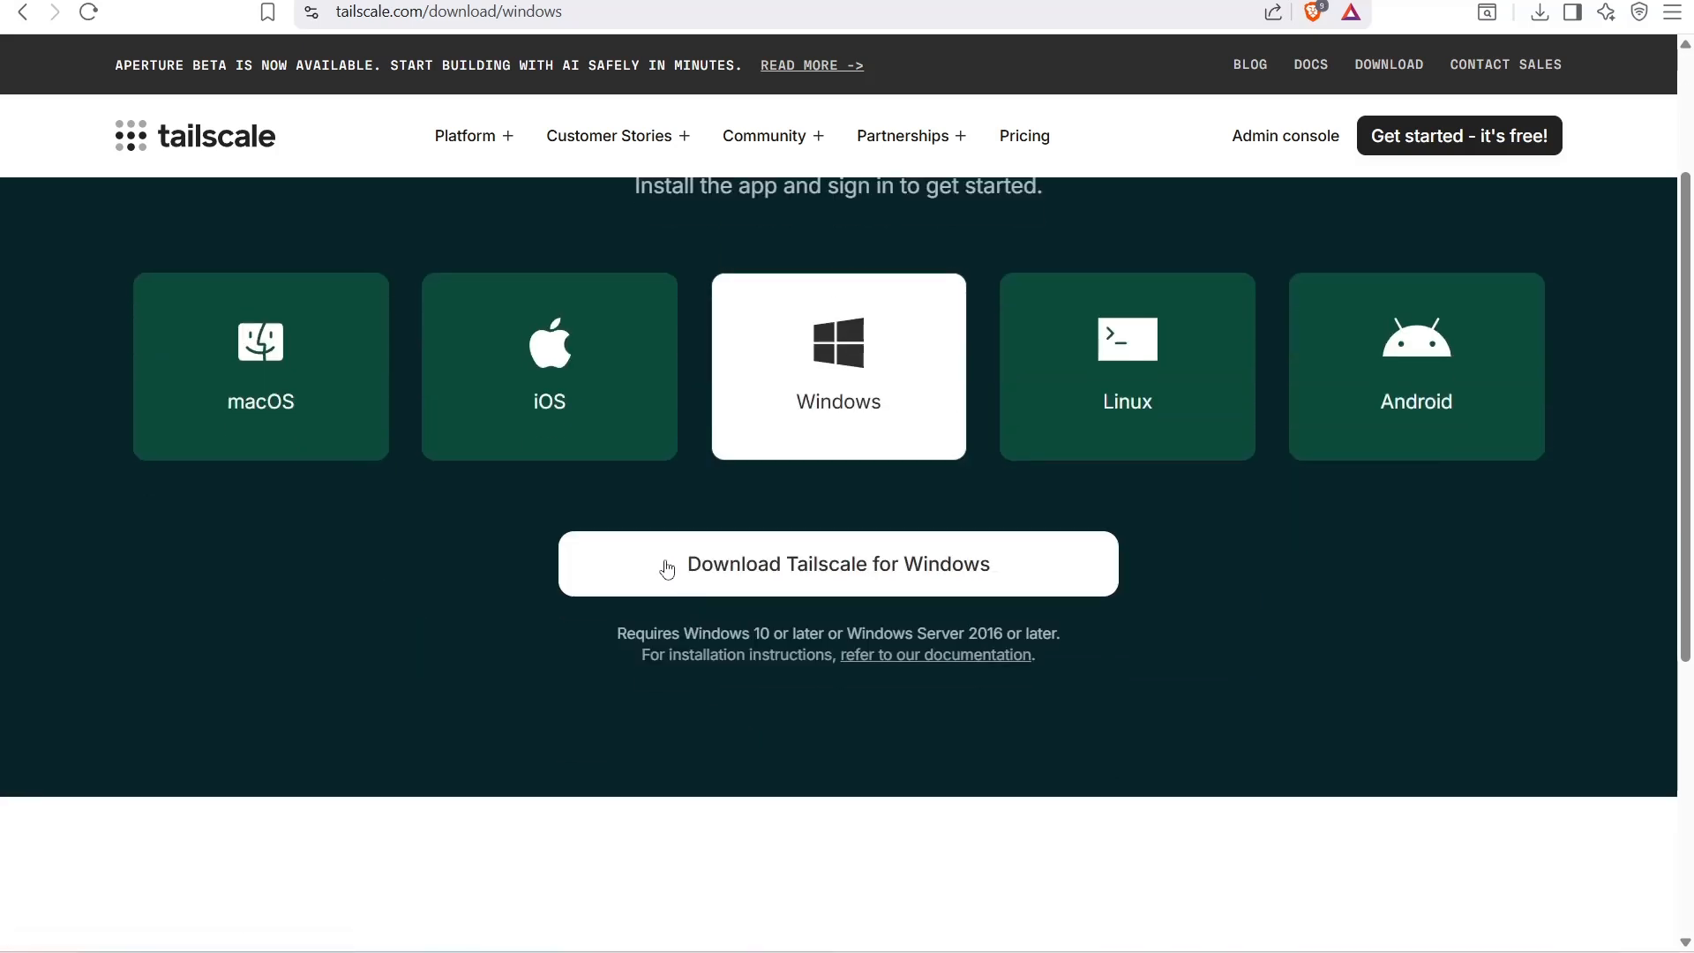
click(931, 581)
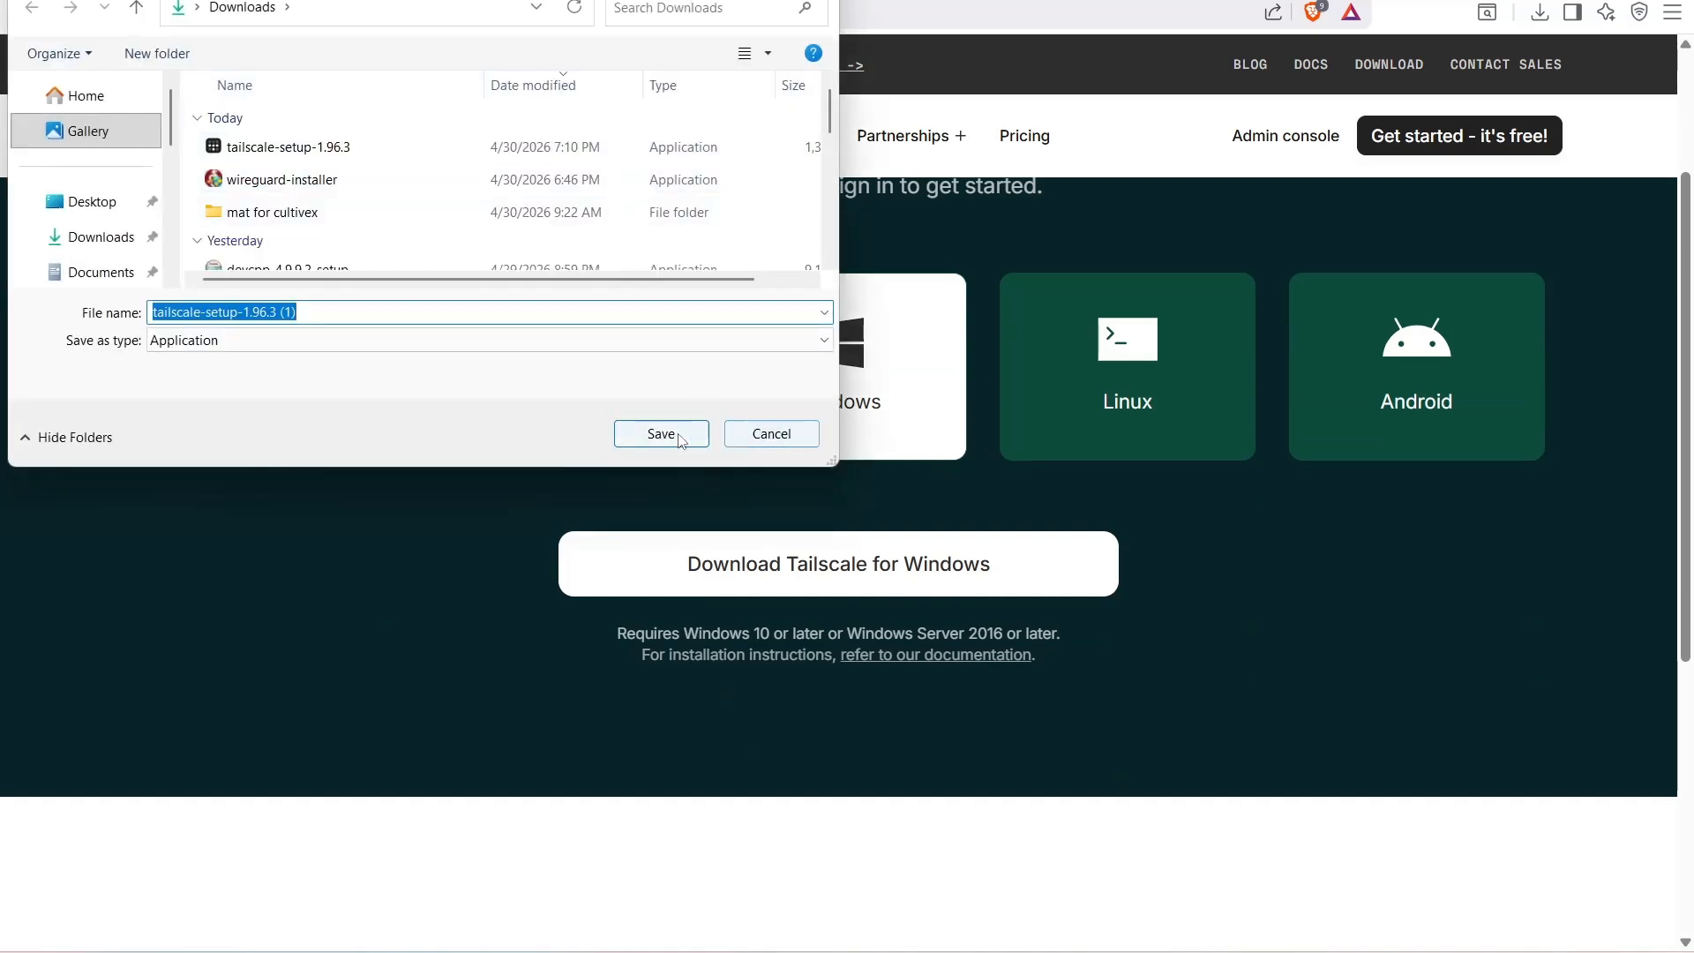
click(766, 447)
Run tailscale-setup-1.96.3.exe from the recent downloads, agree to the license terms and complete the Tailscale installation
click(1540, 13)
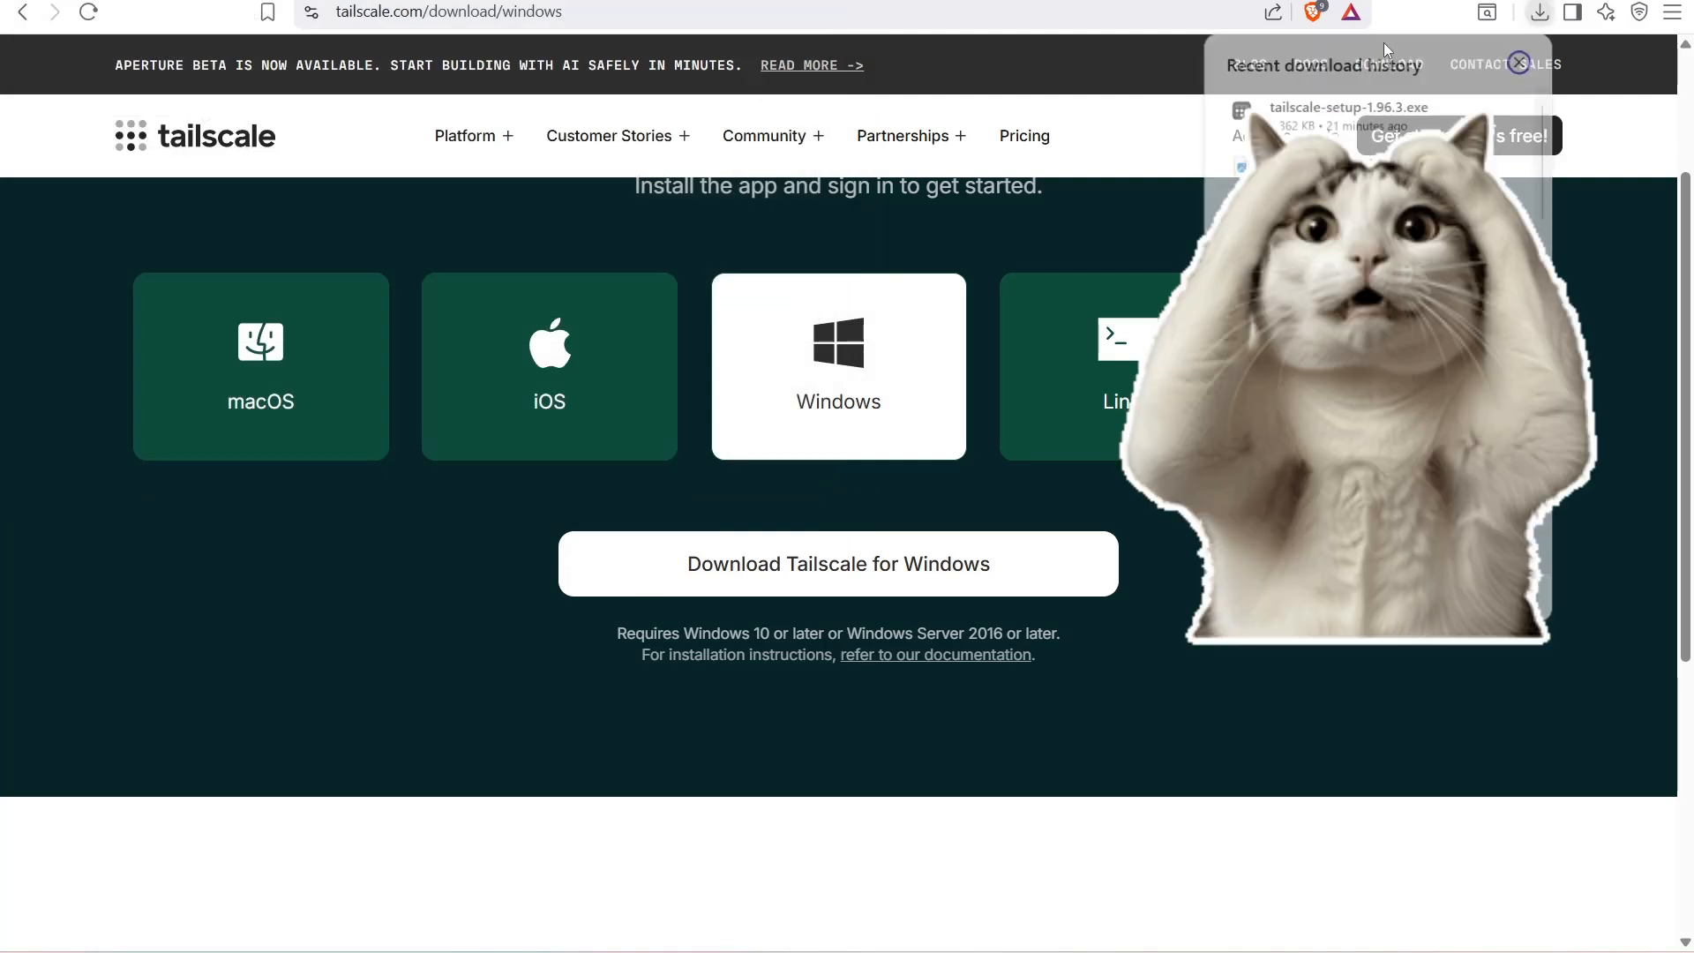
click(1349, 113)
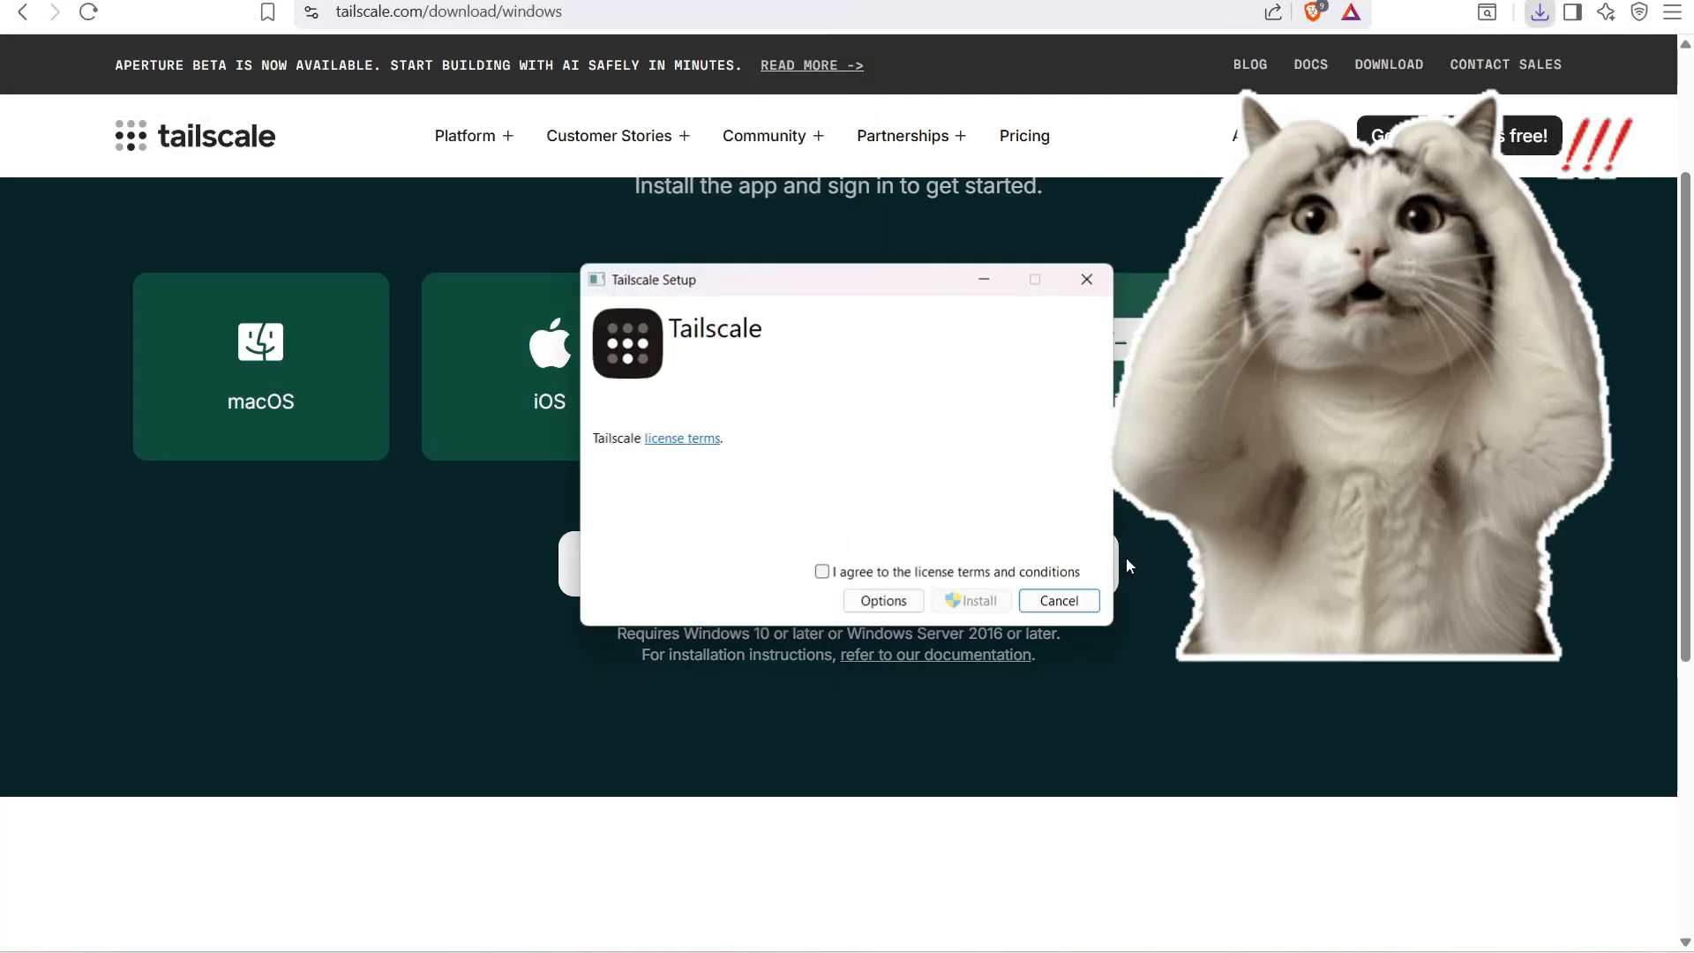
click(849, 578)
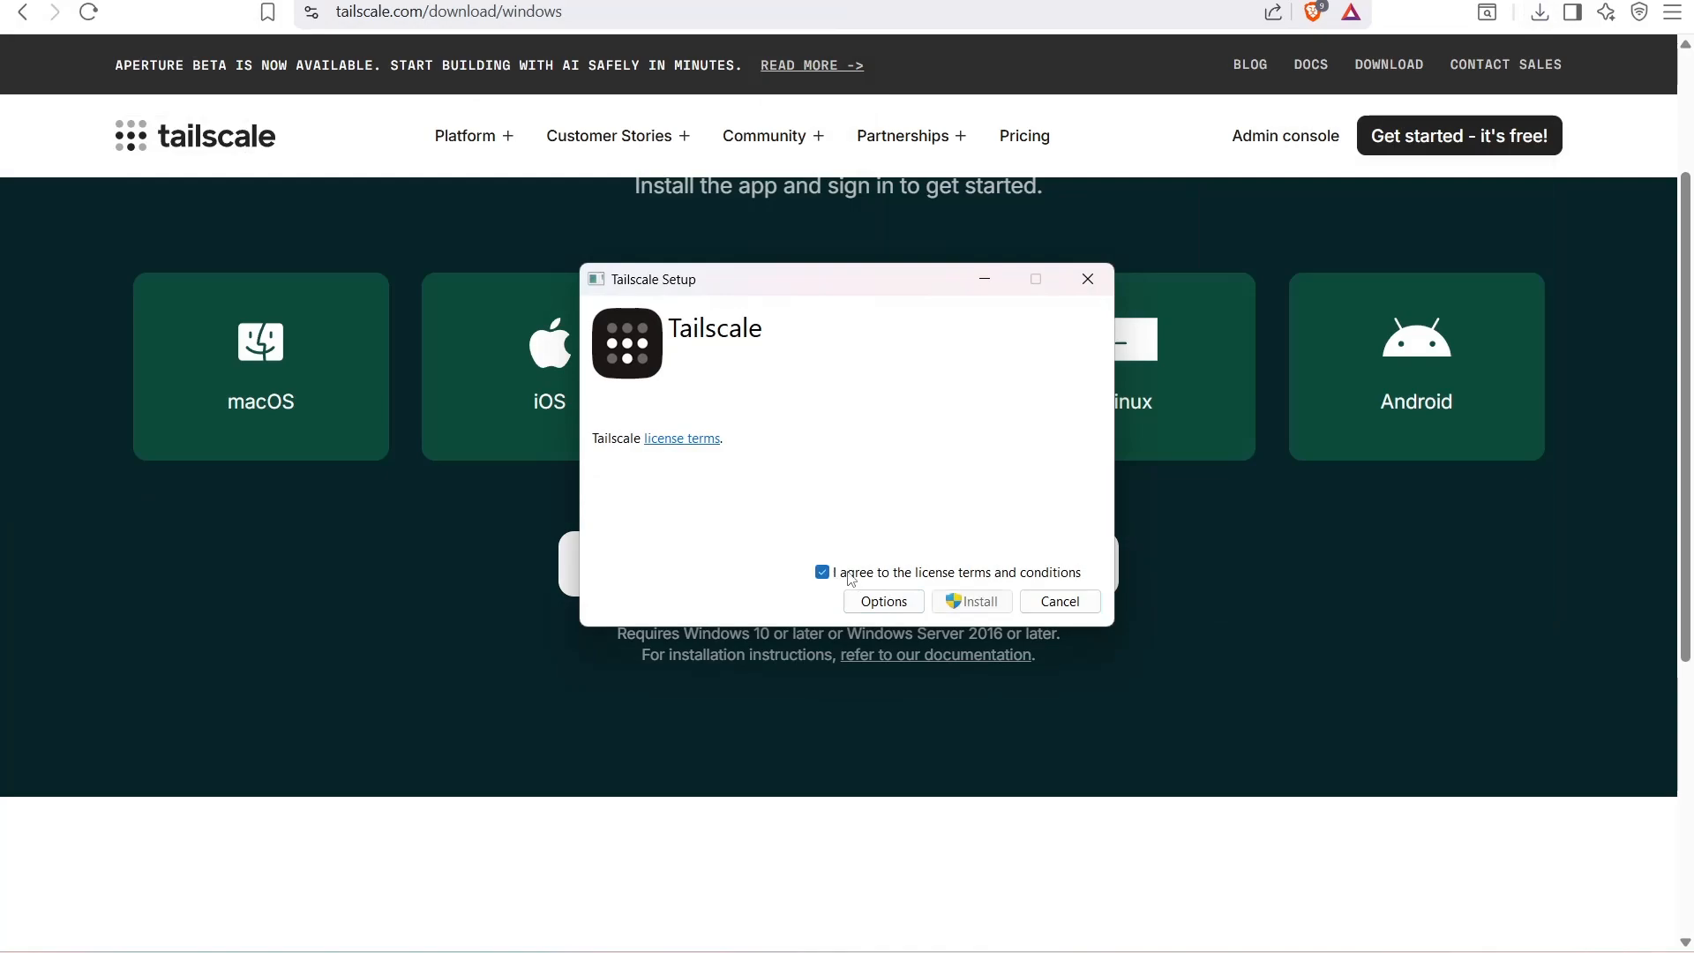
click(974, 602)
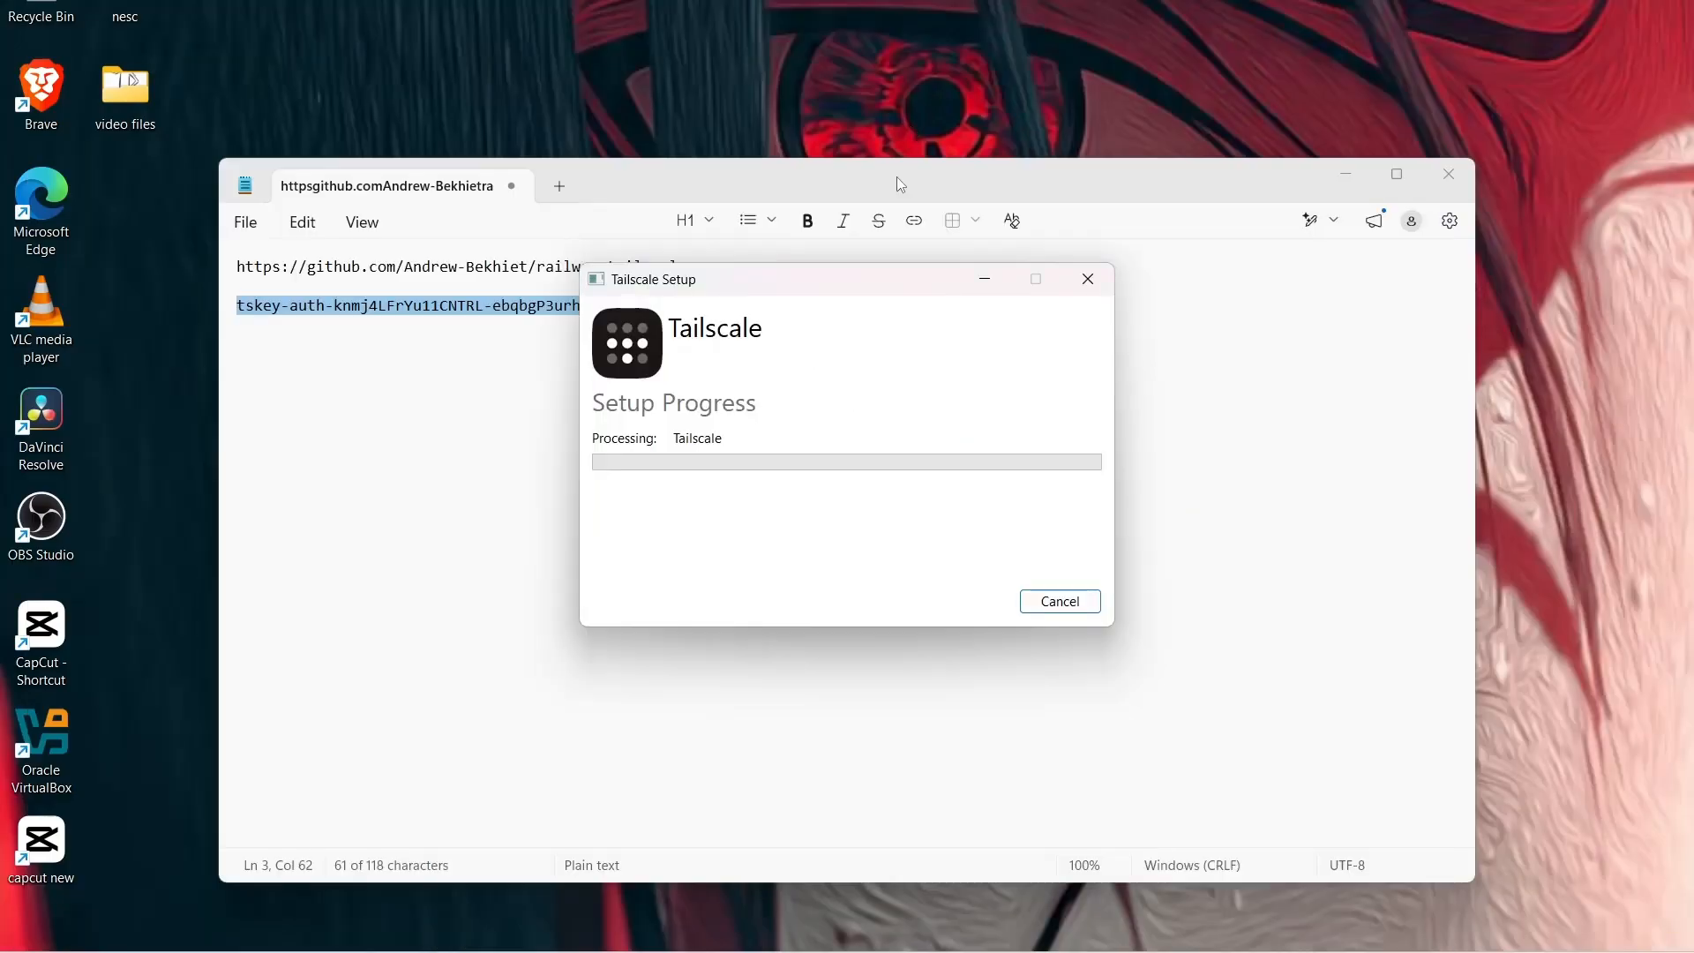
click(1317, 178)
click(1345, 174)
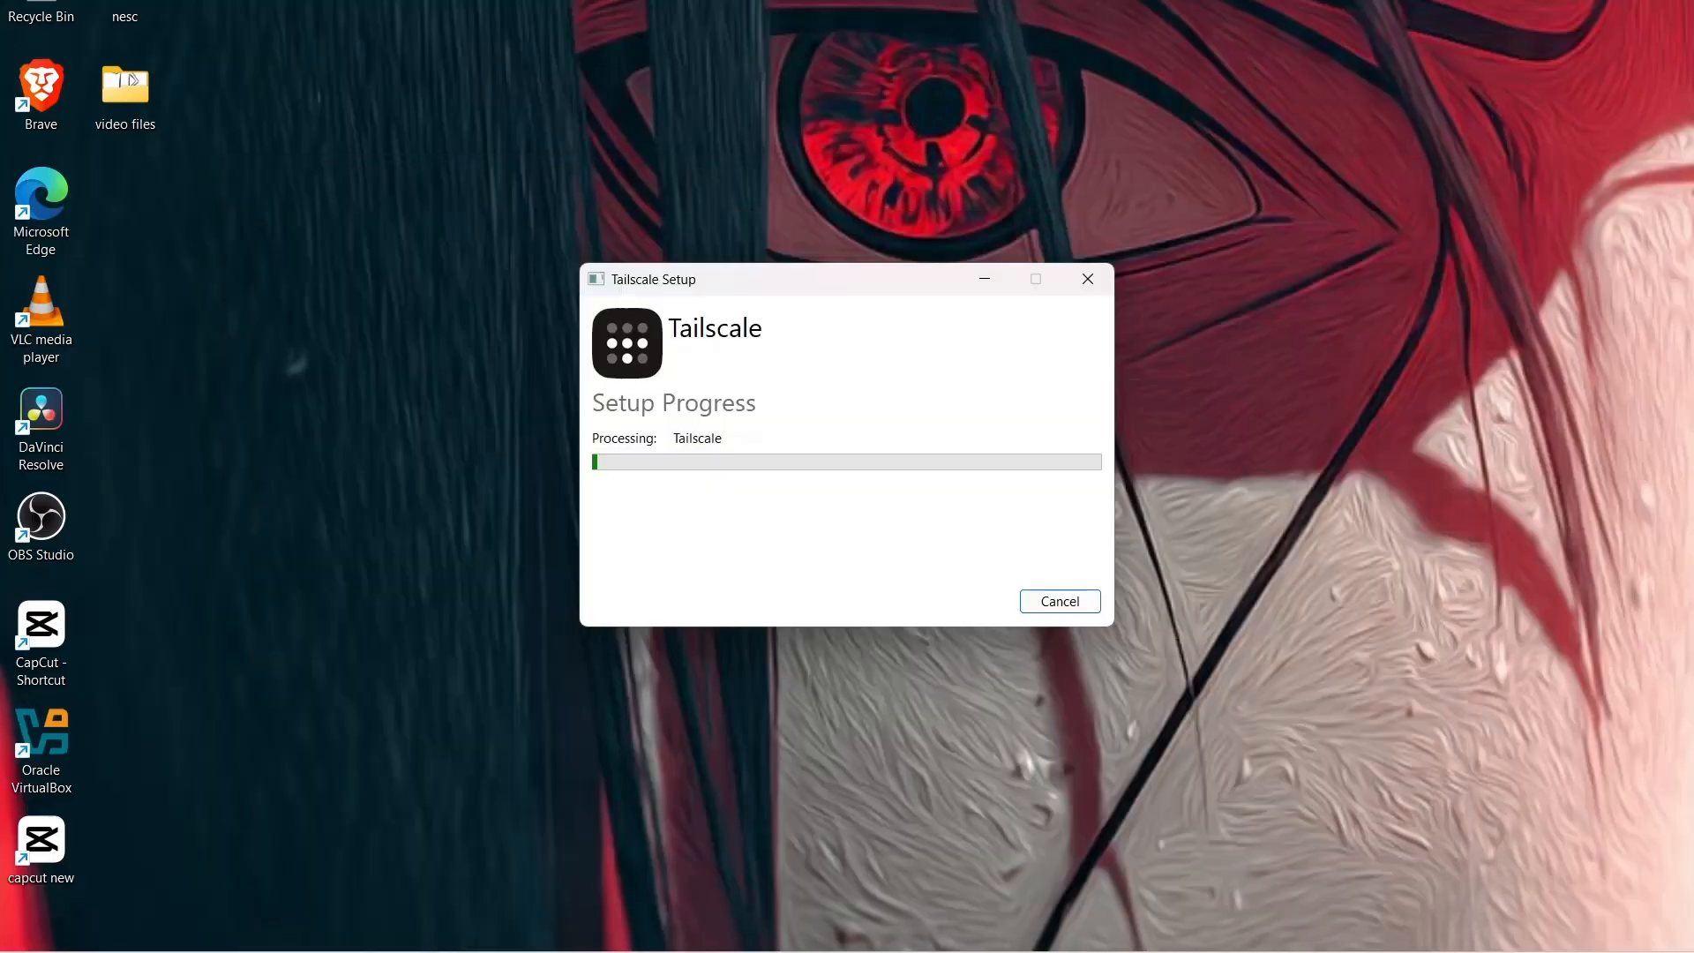
drag(778, 285, 767, 213)
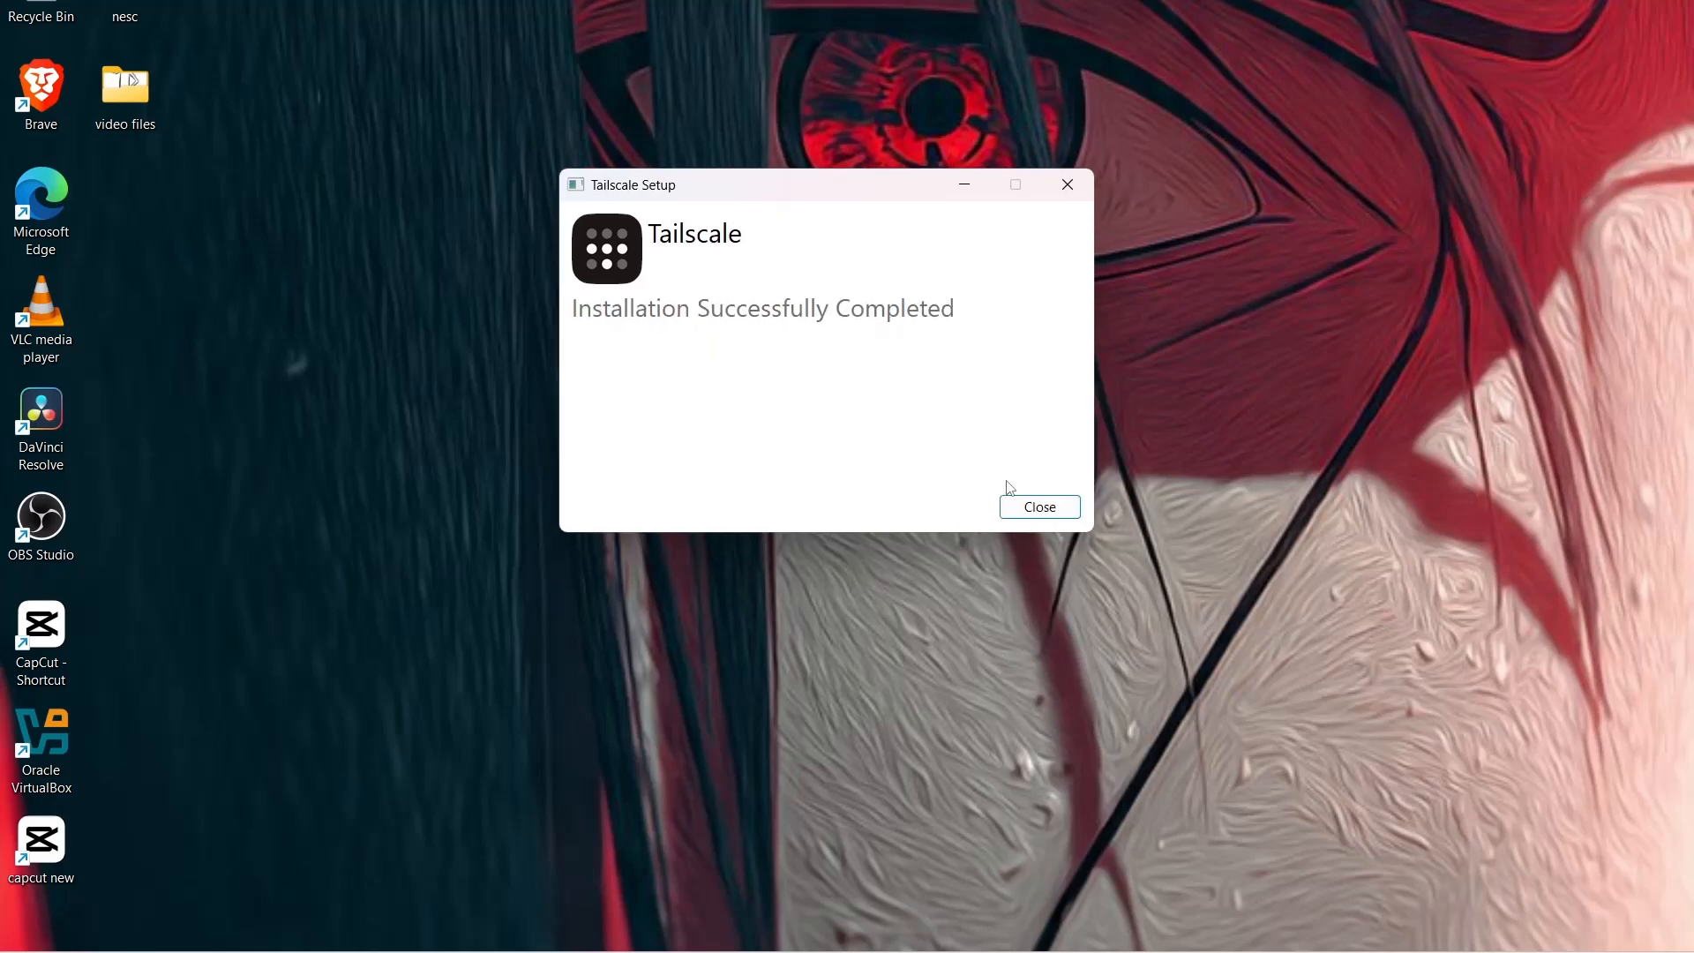
click(1047, 510)
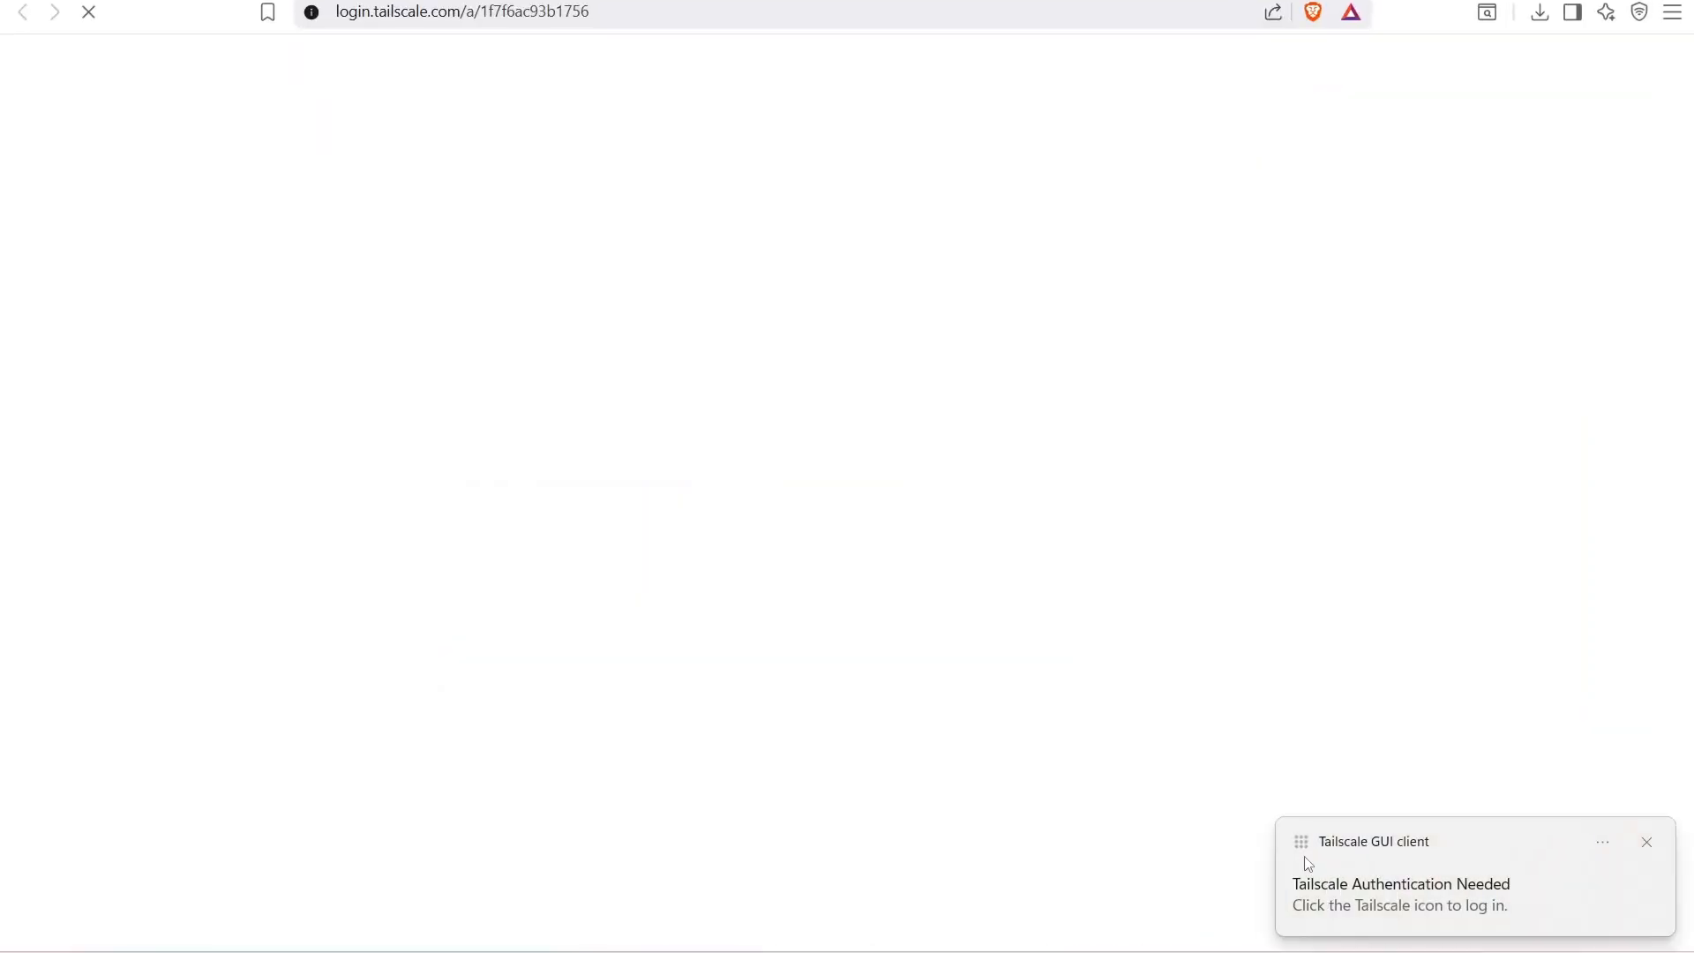
Minimize the browser and start the Tailscale client's login from the Windows system tray
drag(664, 196, 1067, 192)
click(1074, 194)
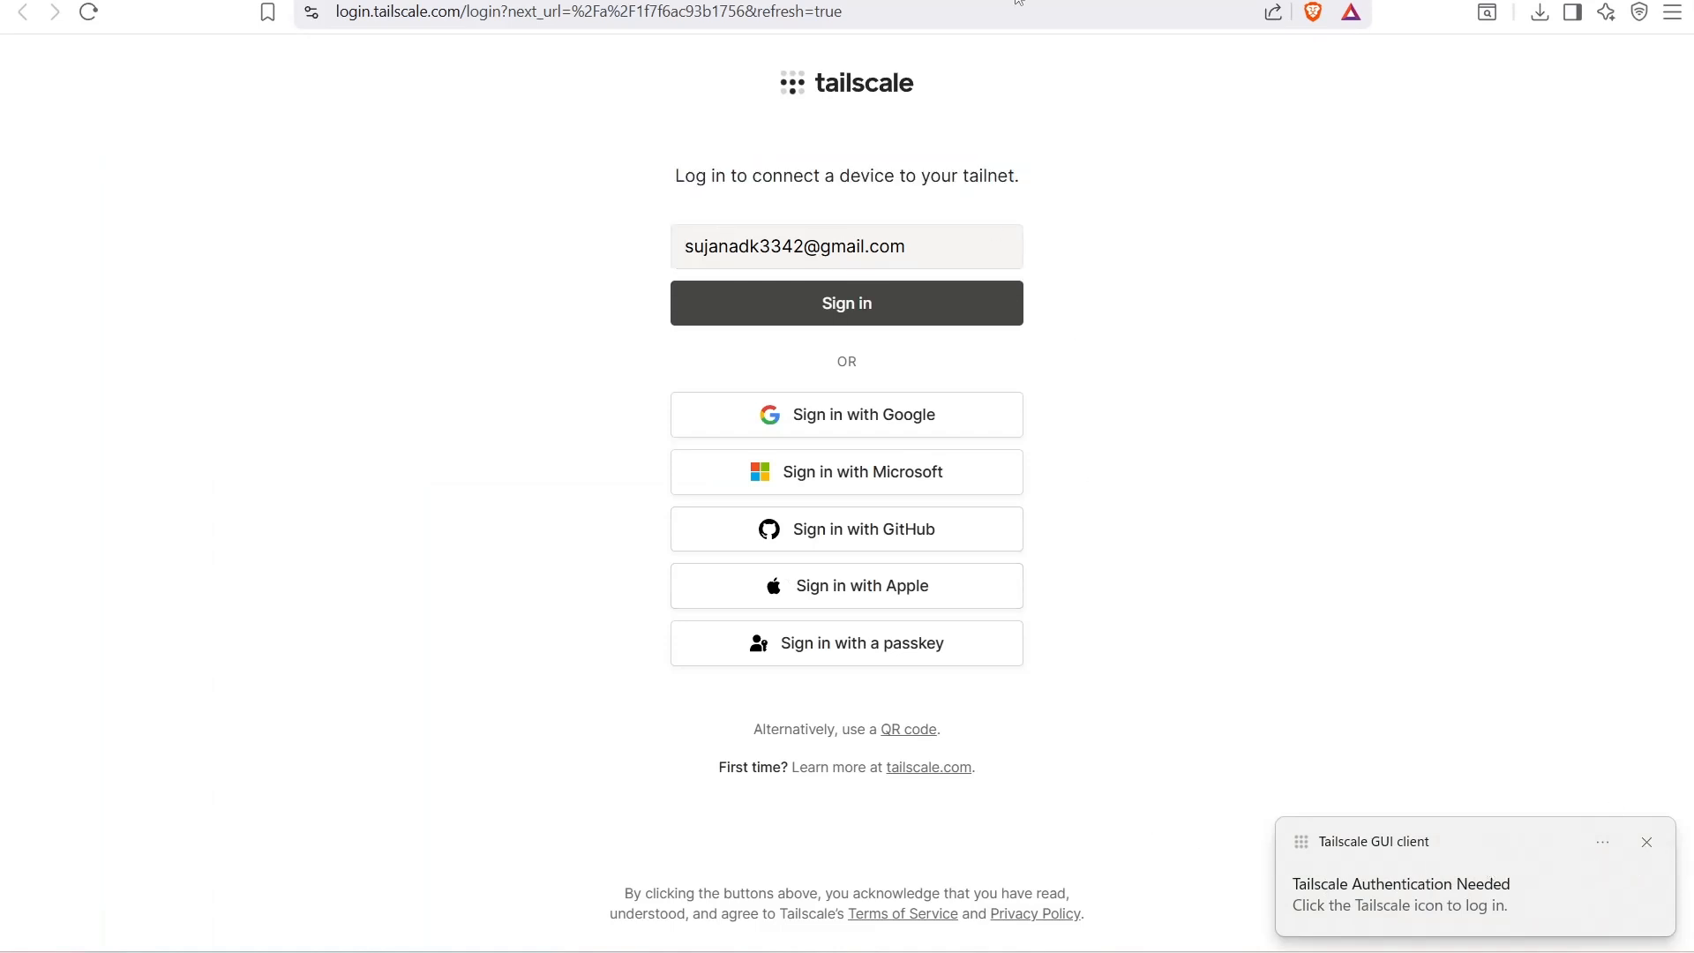
click(412, 0)
click(1571, 0)
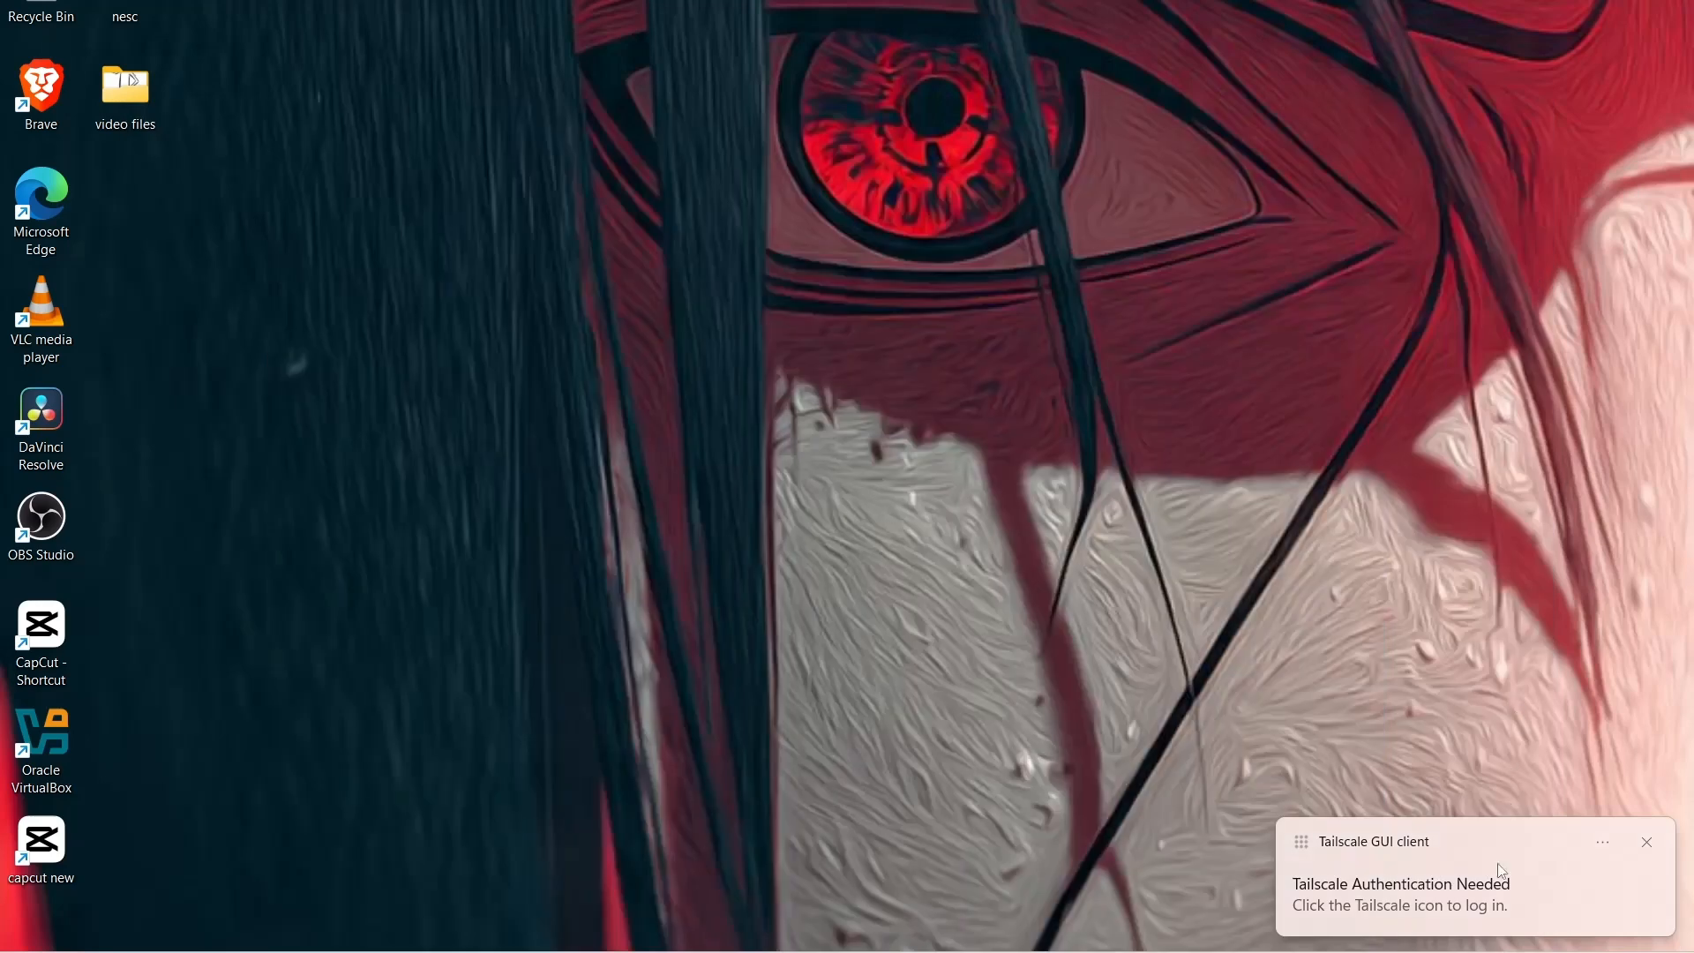
click(1412, 948)
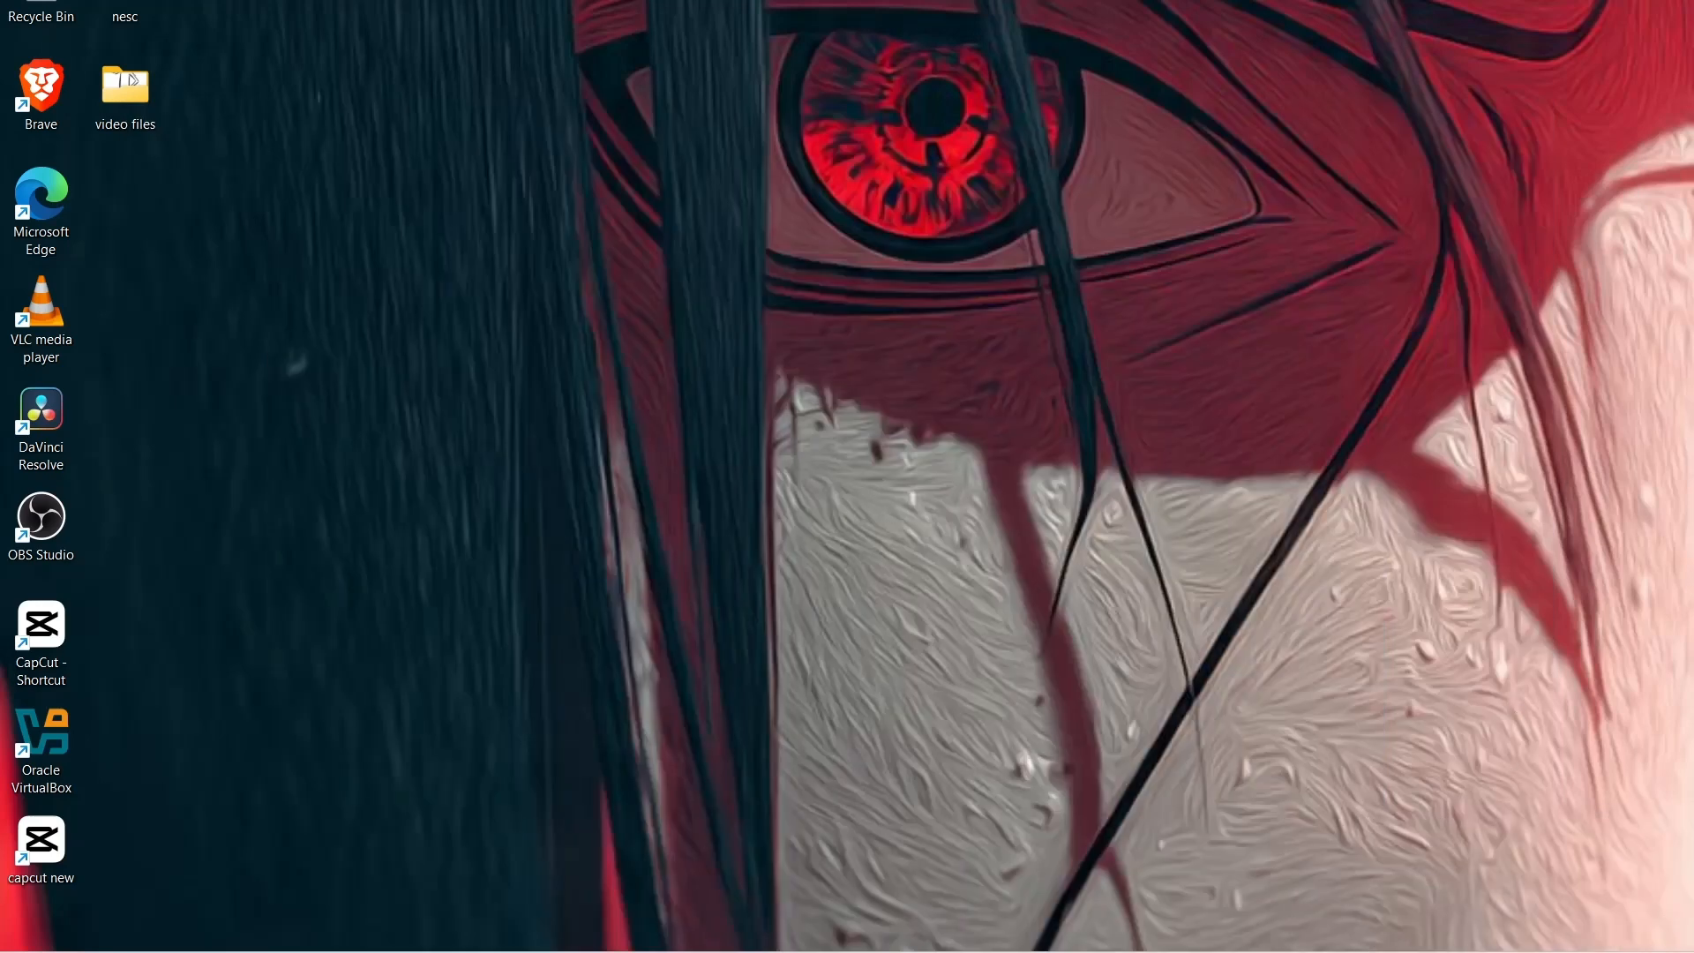
click(1396, 915)
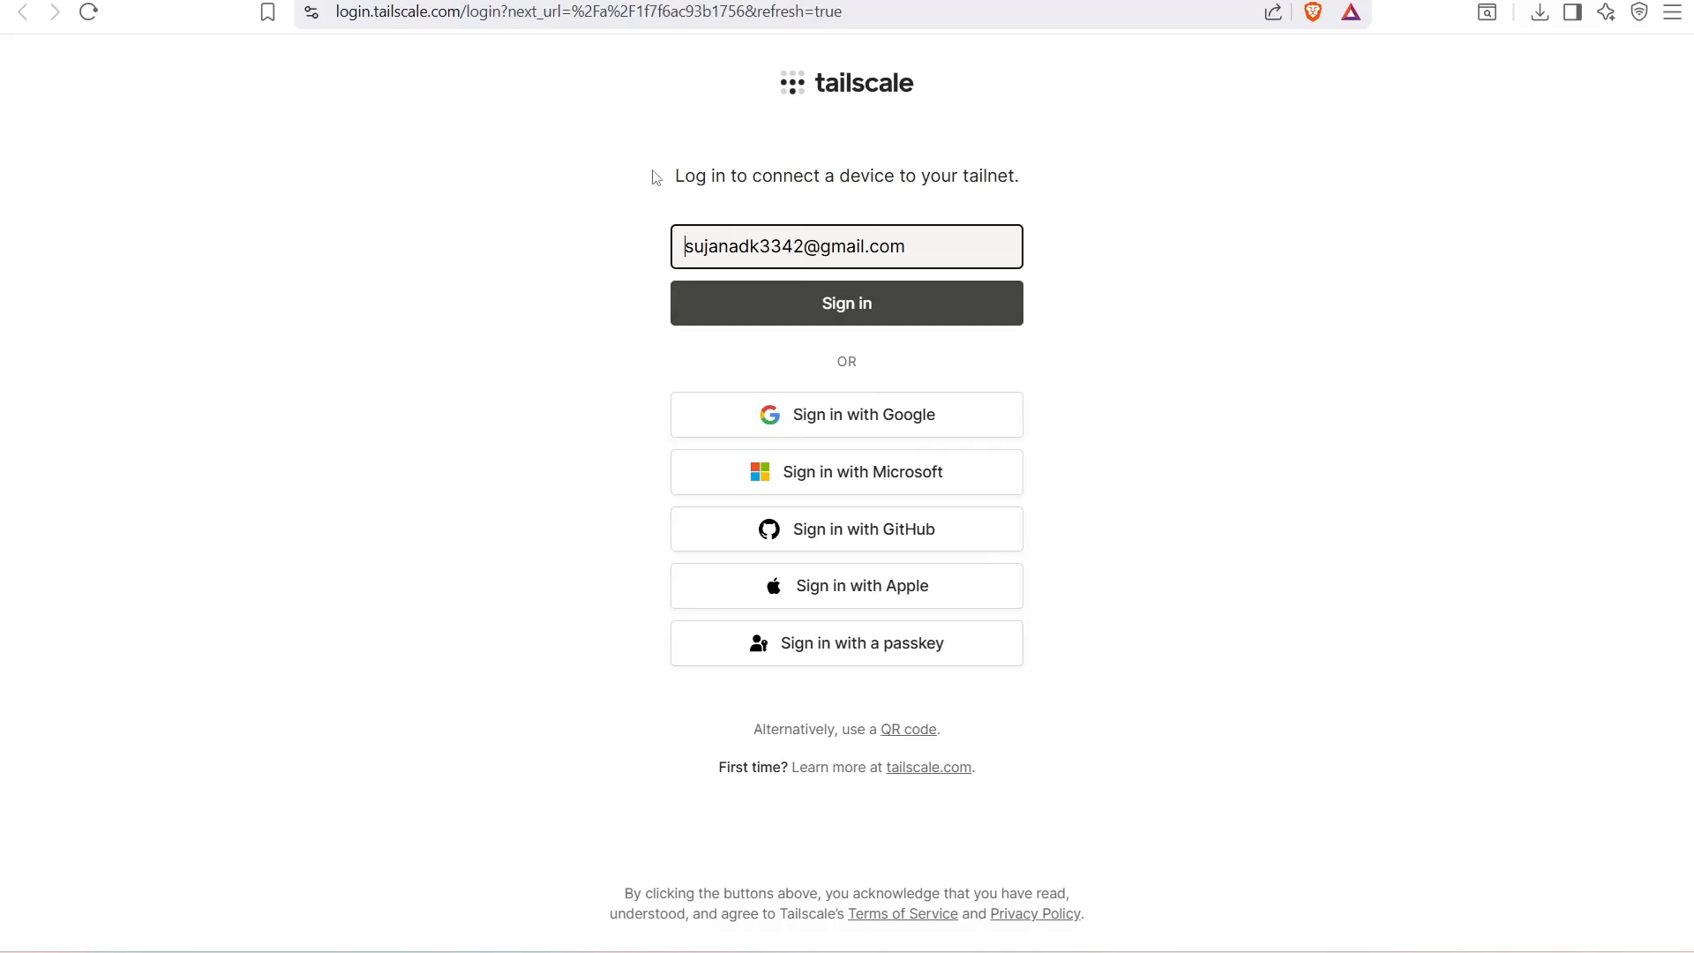
Sign in to Tailscale with the prefilled e-mail and choose the existing Google account
drag(656, 177, 1062, 174)
click(1062, 174)
click(844, 303)
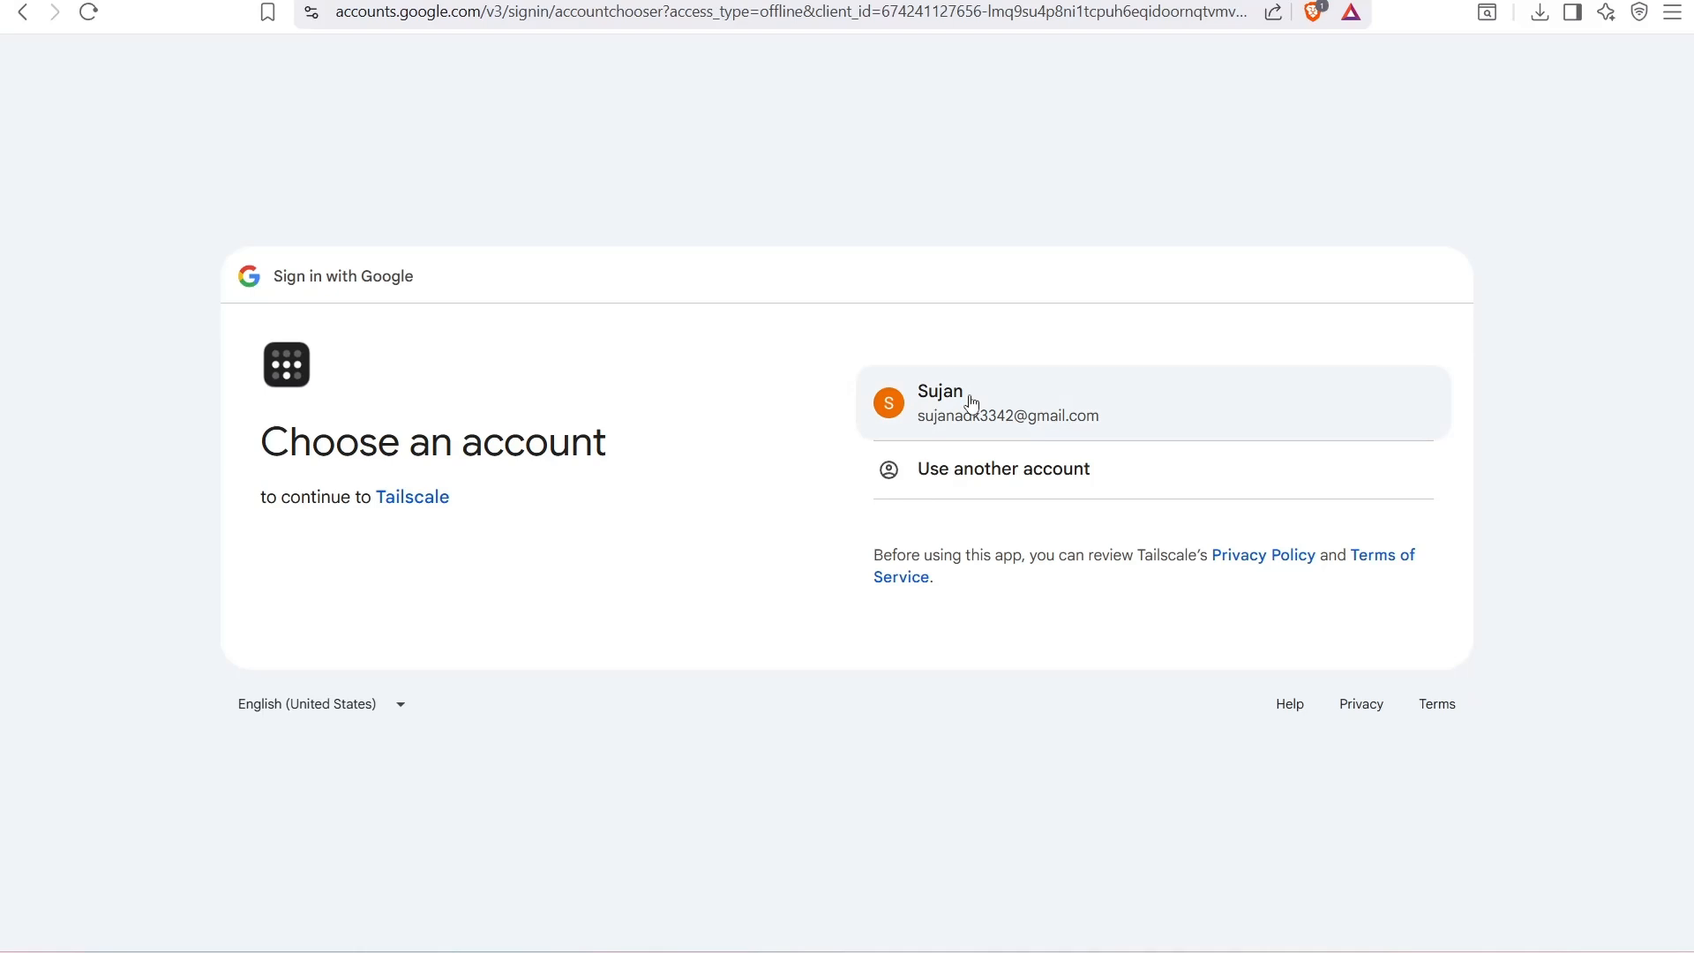
click(967, 393)
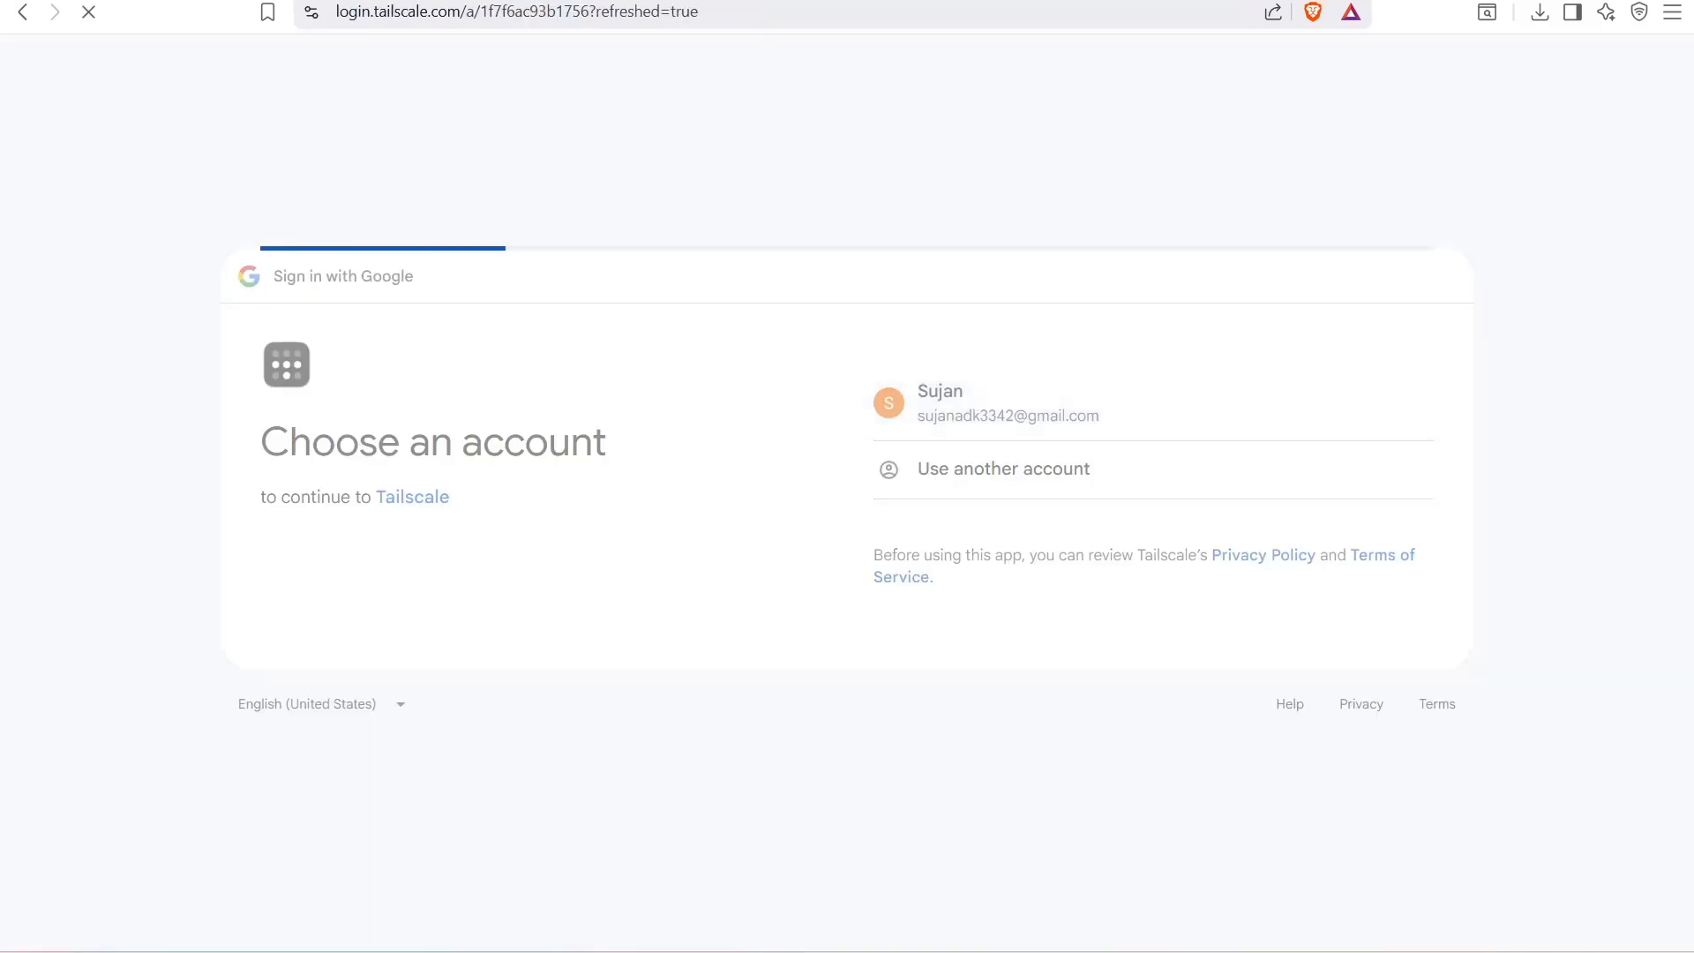
Connect the Windows device DESKTOP-CK4D8IE to the tailnet
drag(723, 197, 1047, 265)
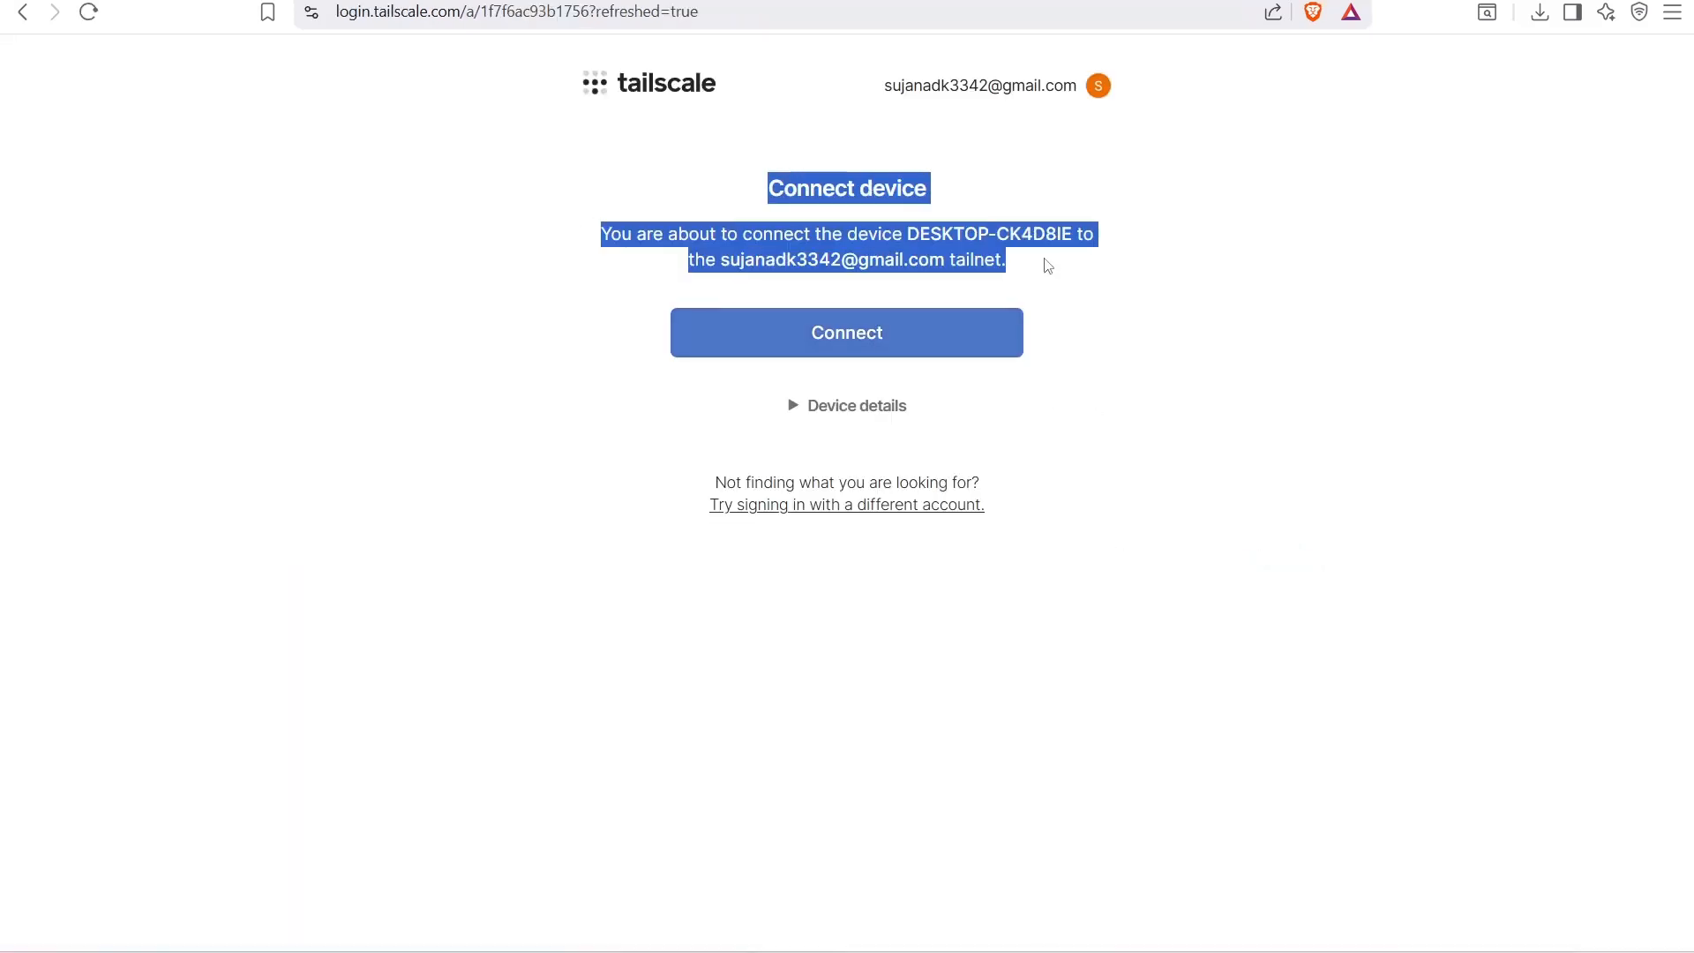
click(851, 349)
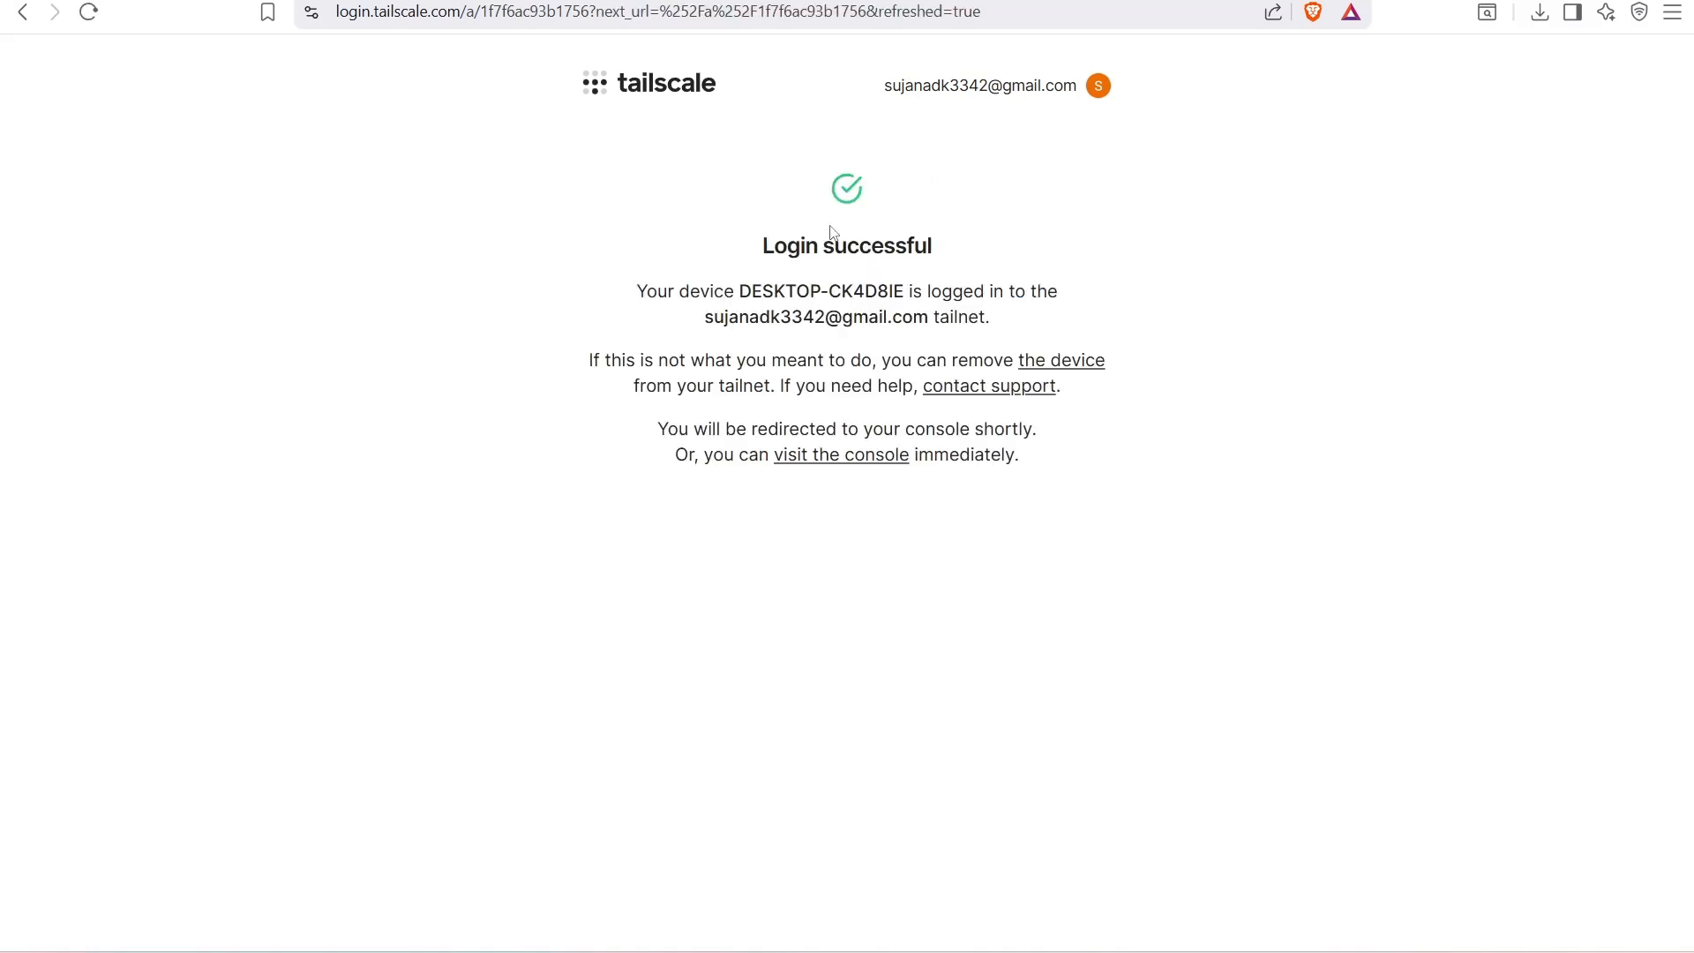
drag(728, 246, 960, 315)
click(986, 318)
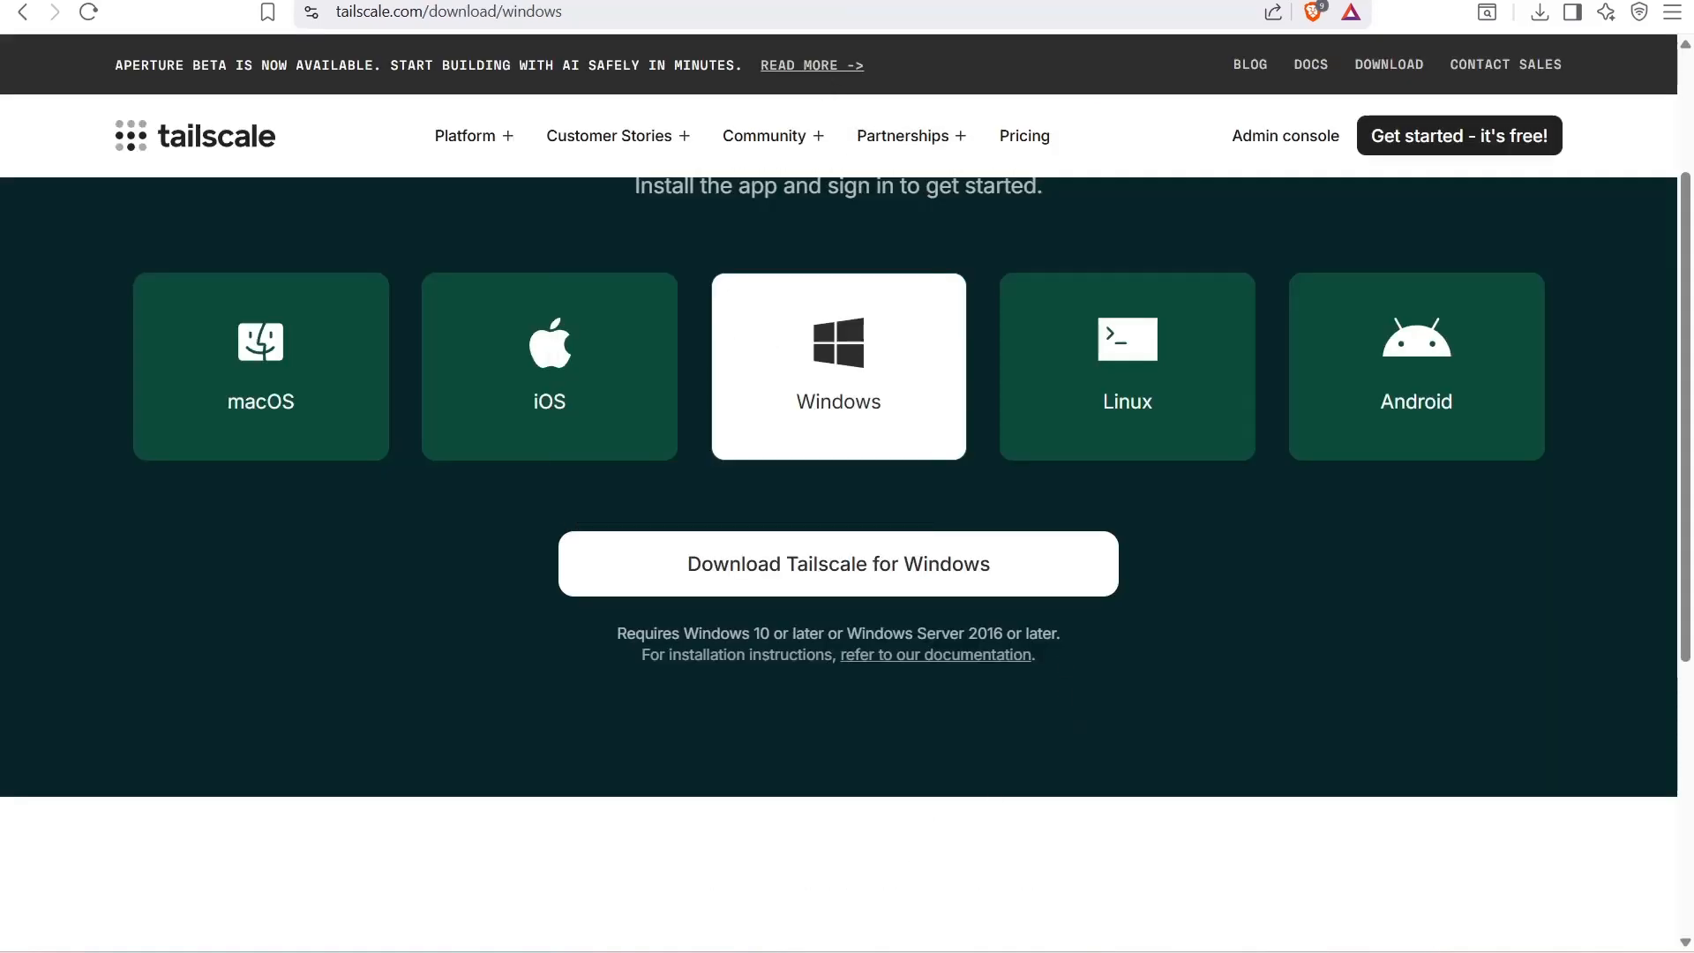
Try to select railway-app as the exit node in the Tailscale client in the system tray
click(1456, 952)
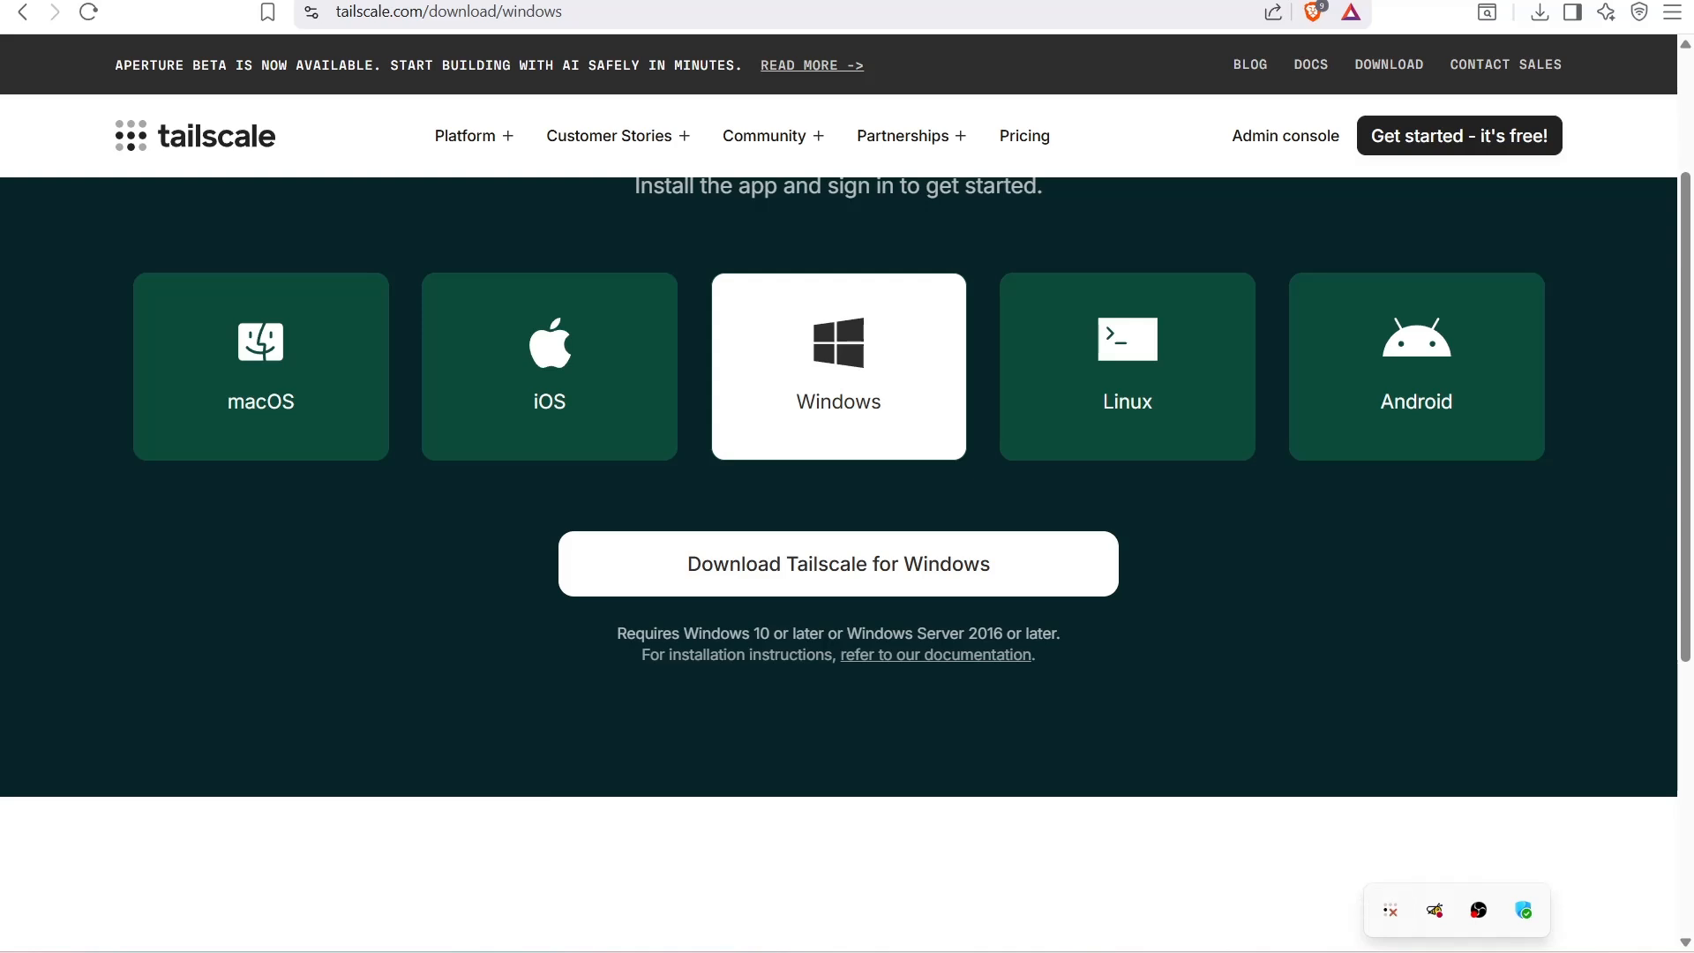
click(1457, 952)
click(1568, 0)
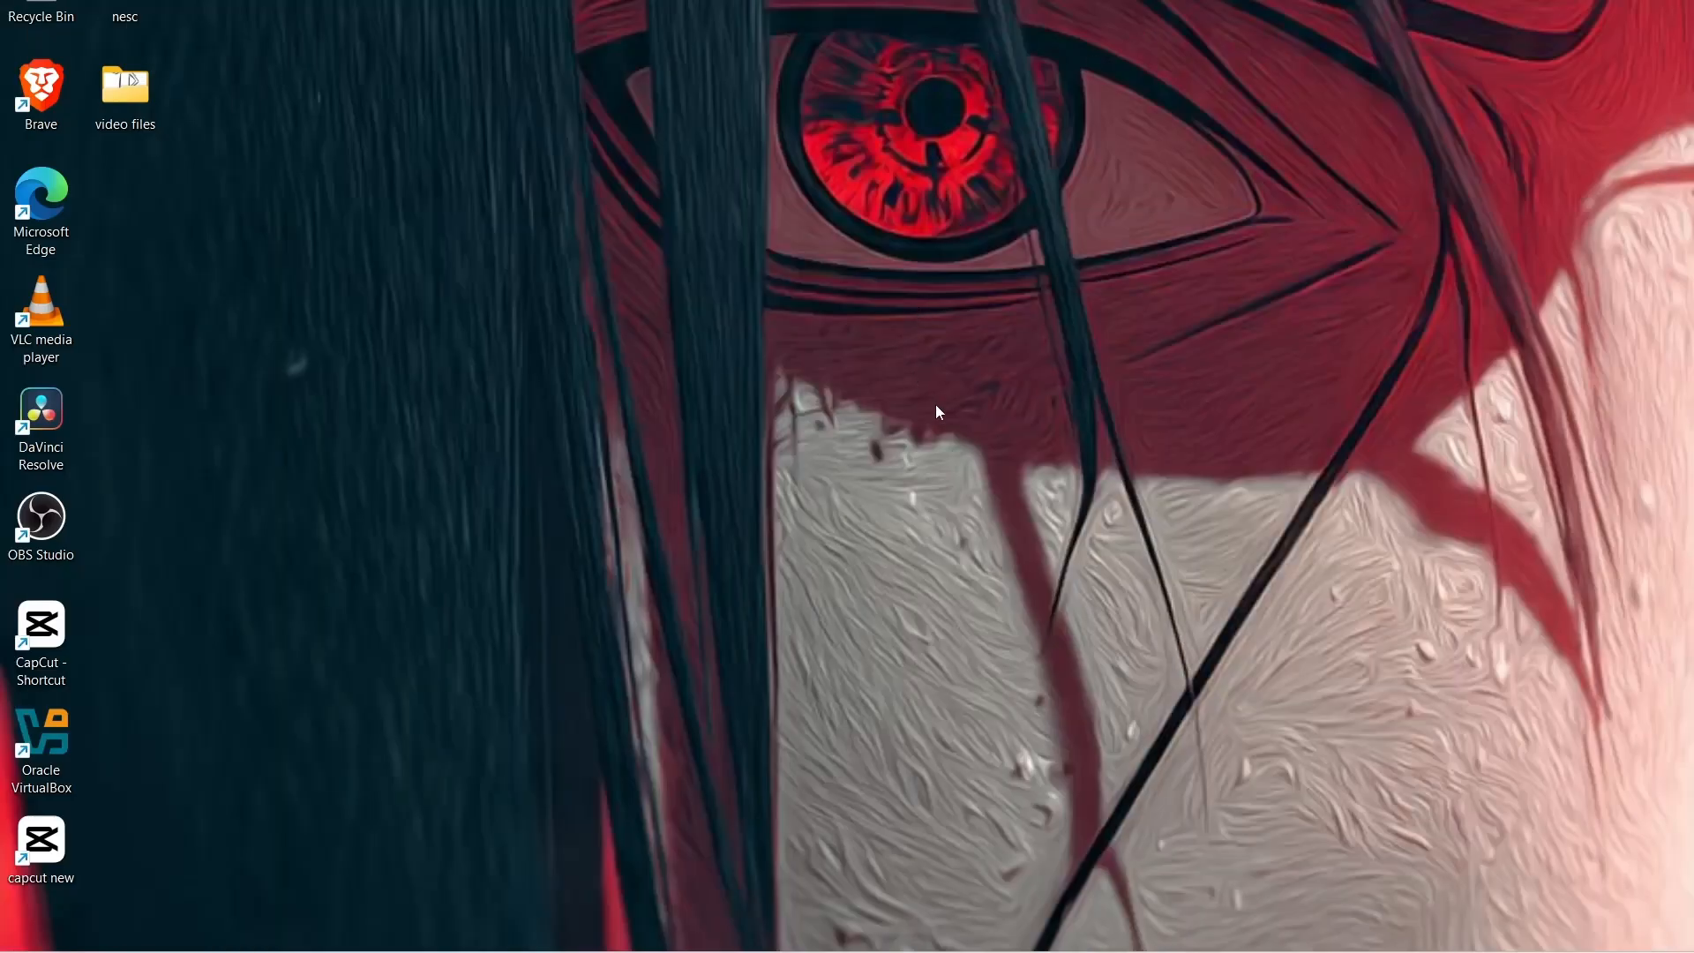
right_click(896, 340)
click(1108, 756)
click(1414, 951)
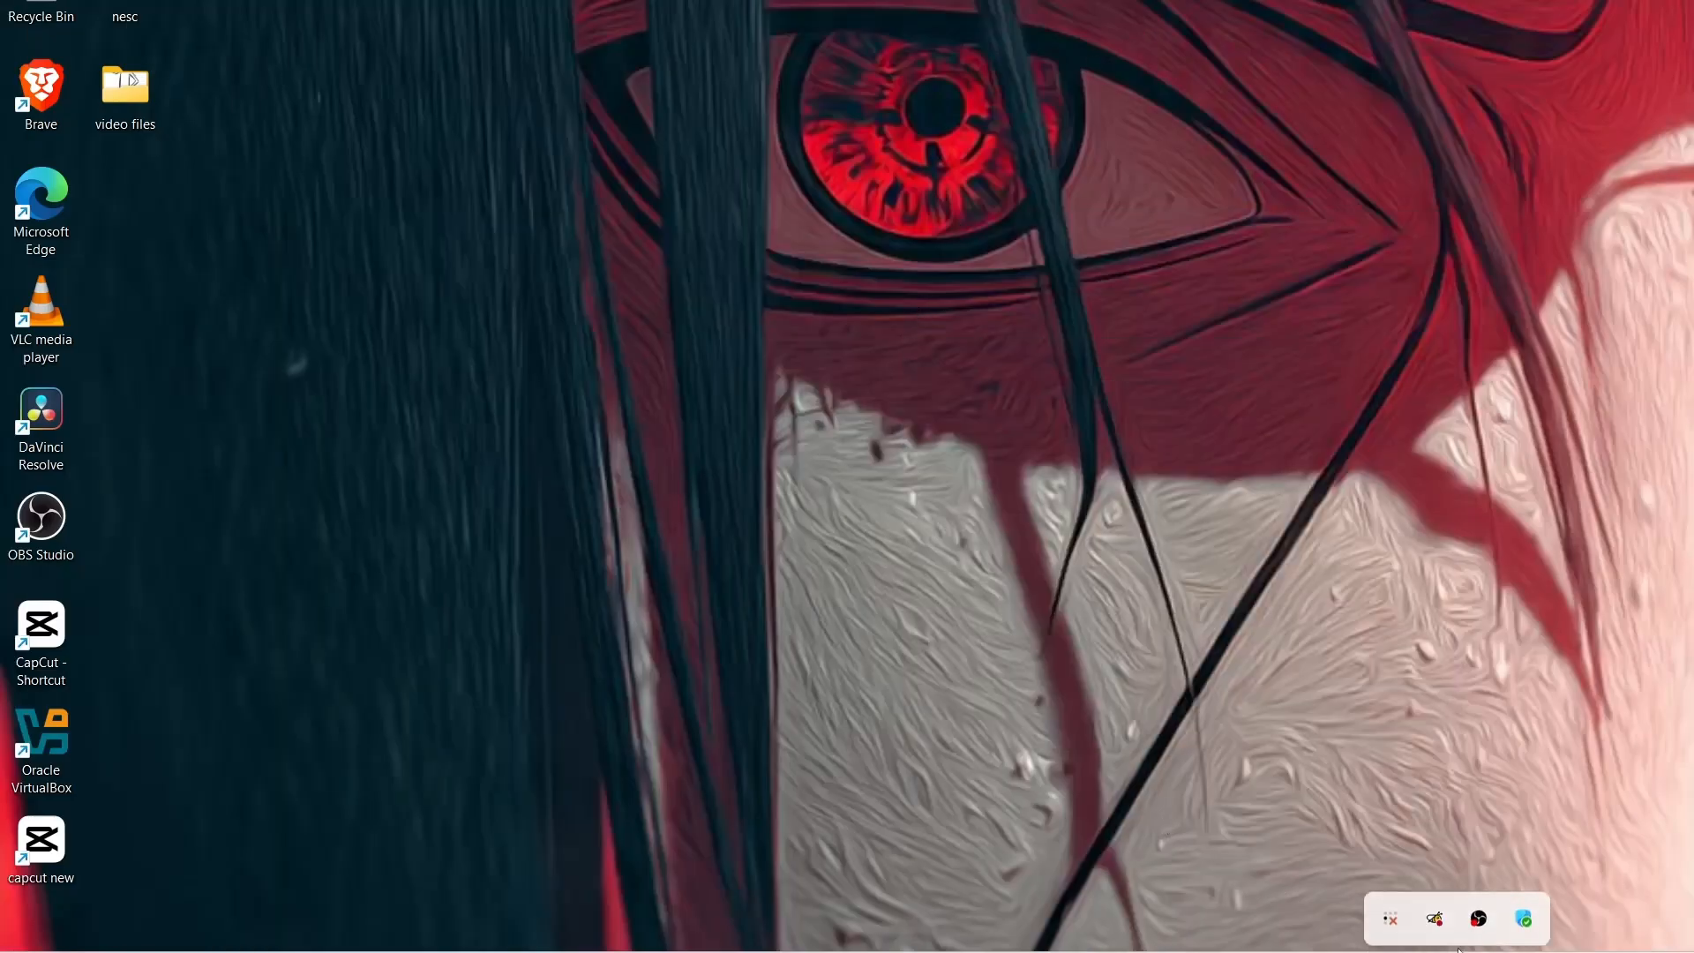
click(1392, 912)
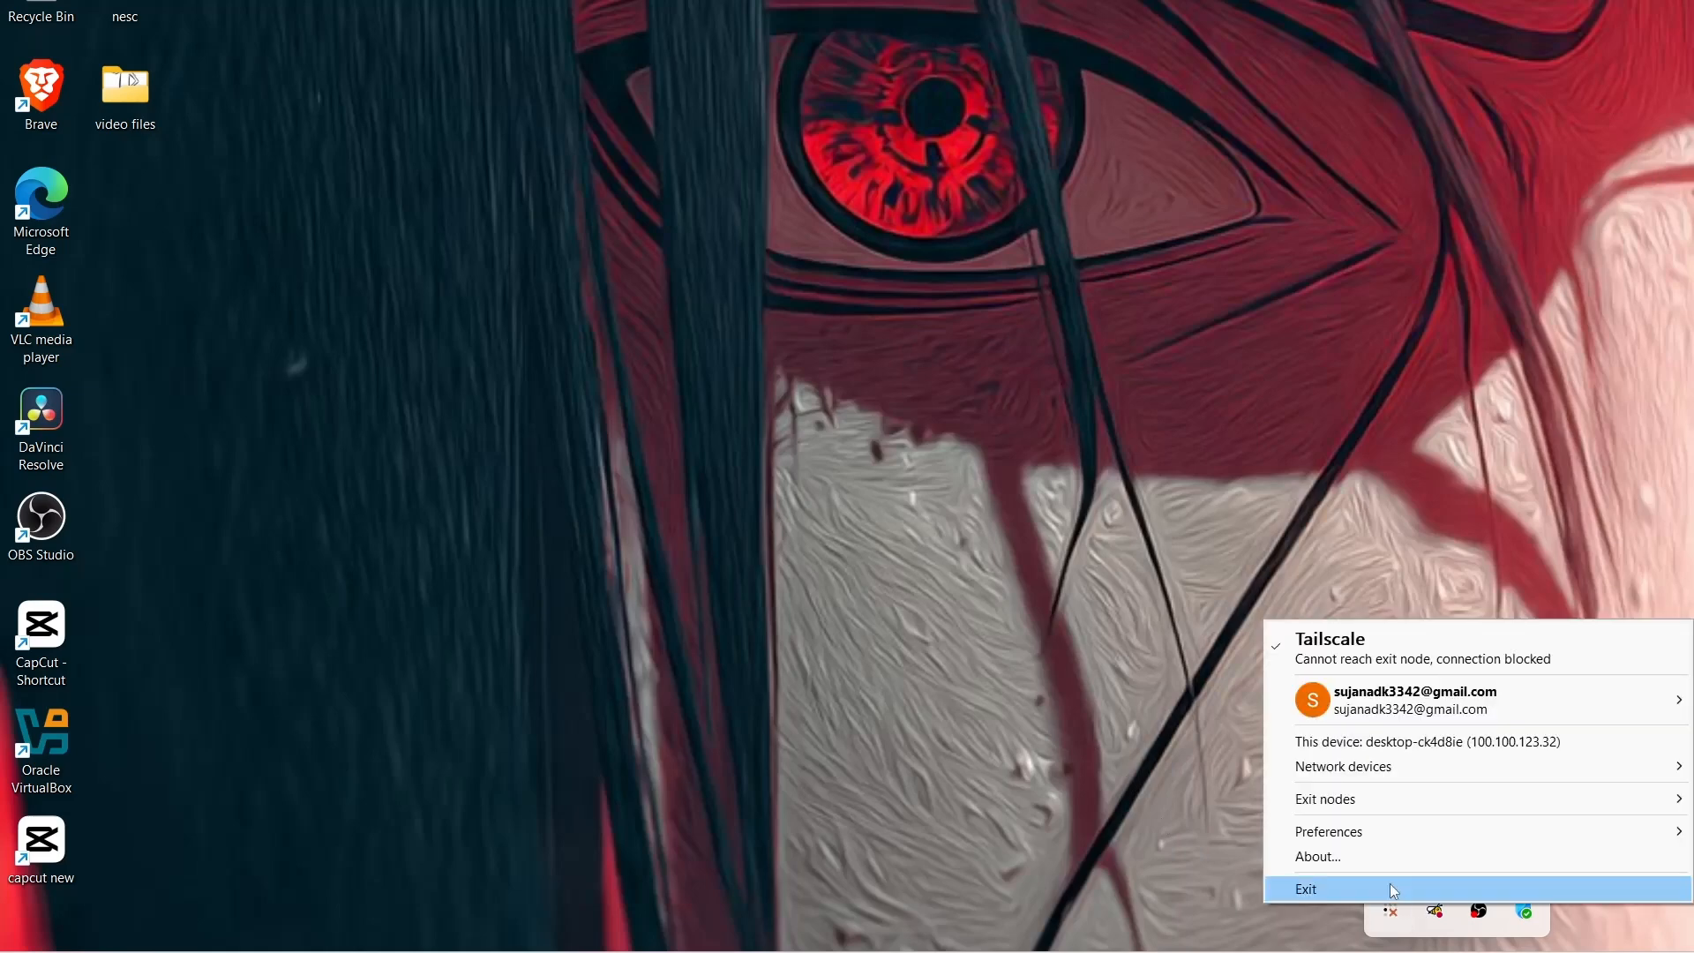
mouse_move(1359, 808)
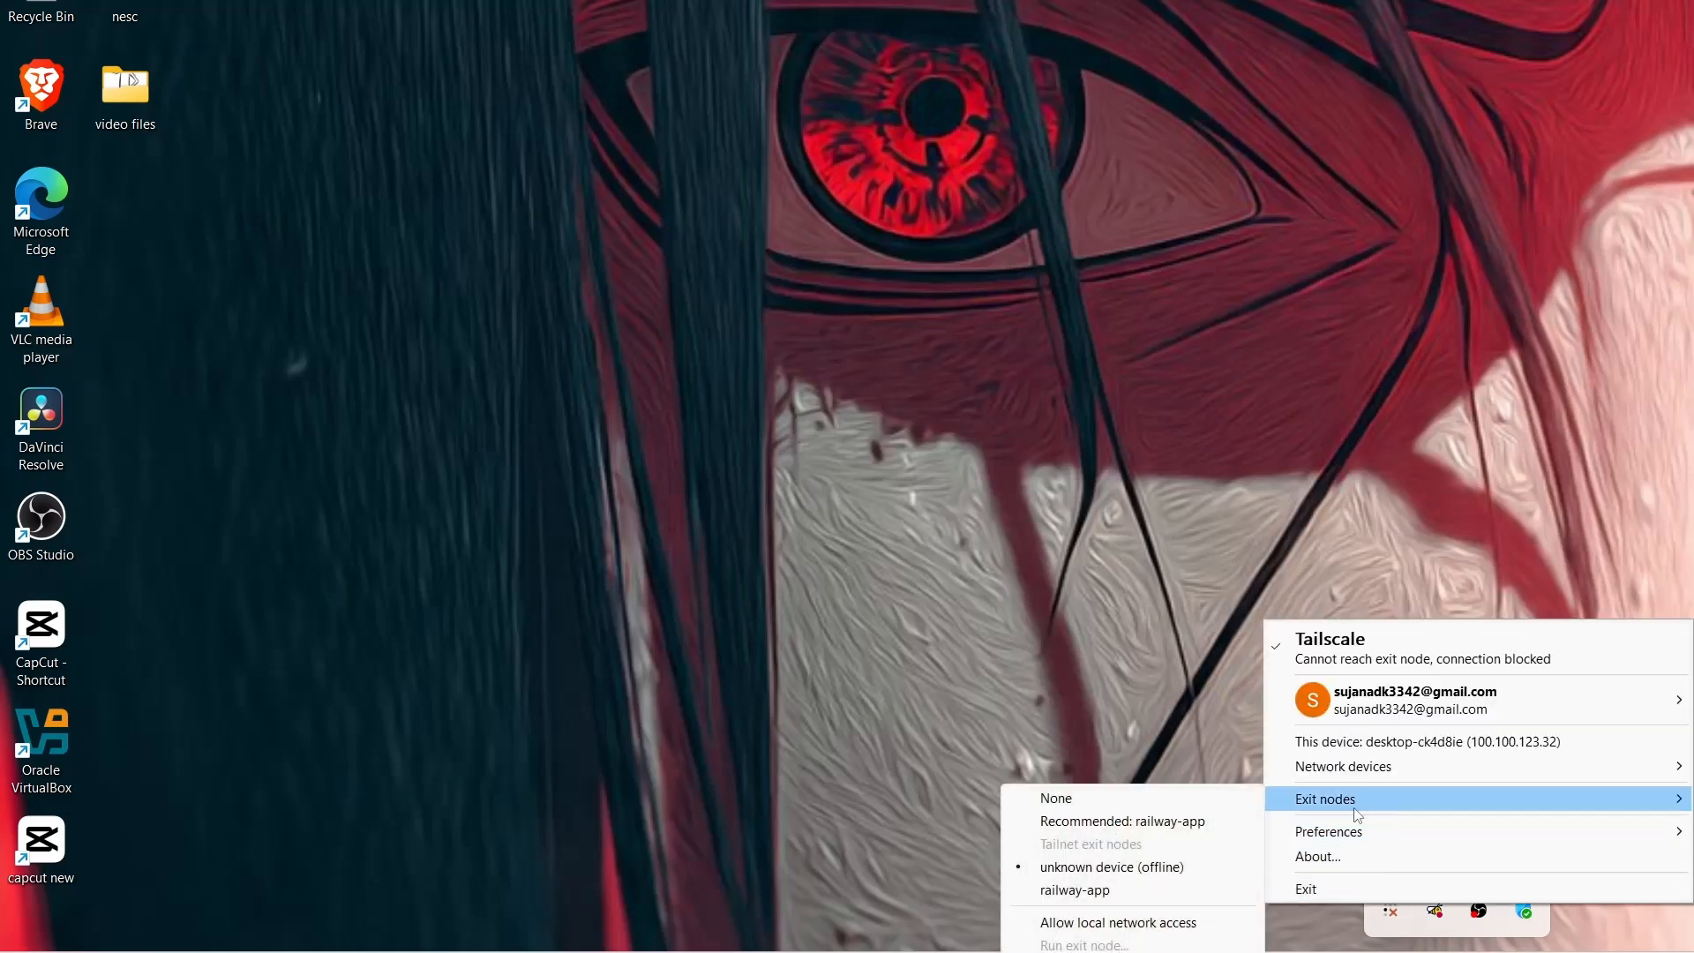
click(1329, 885)
click(1069, 909)
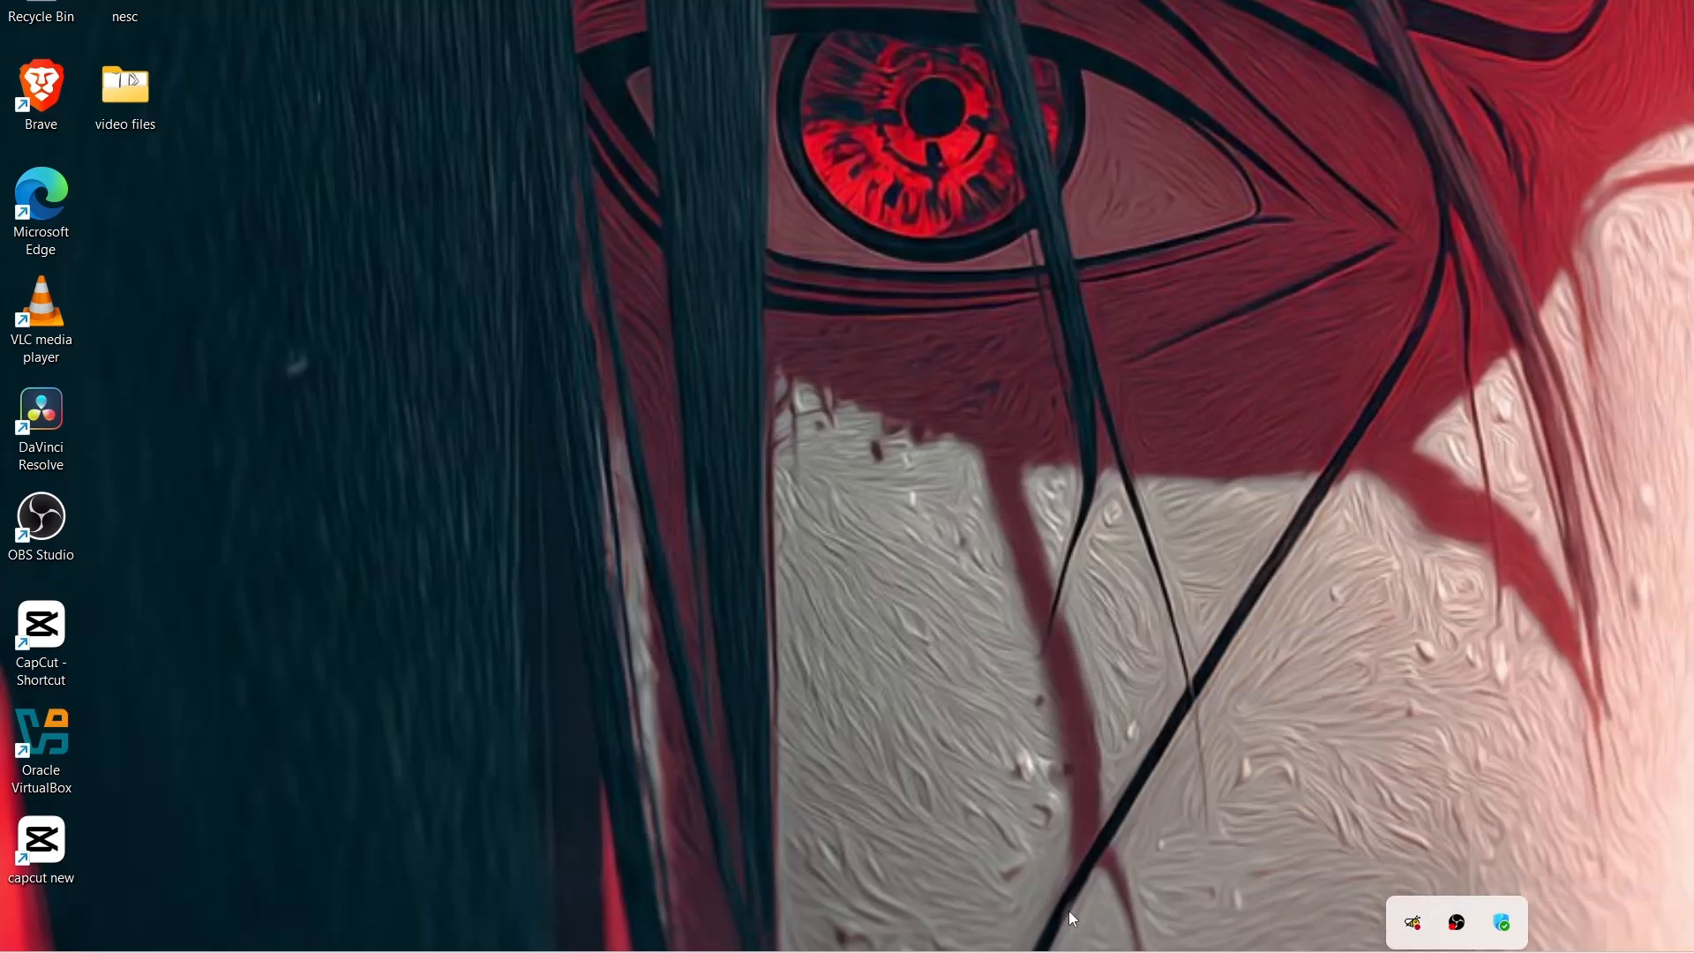
Search the installed apps for "tai" and launch Tailscale
key(super)
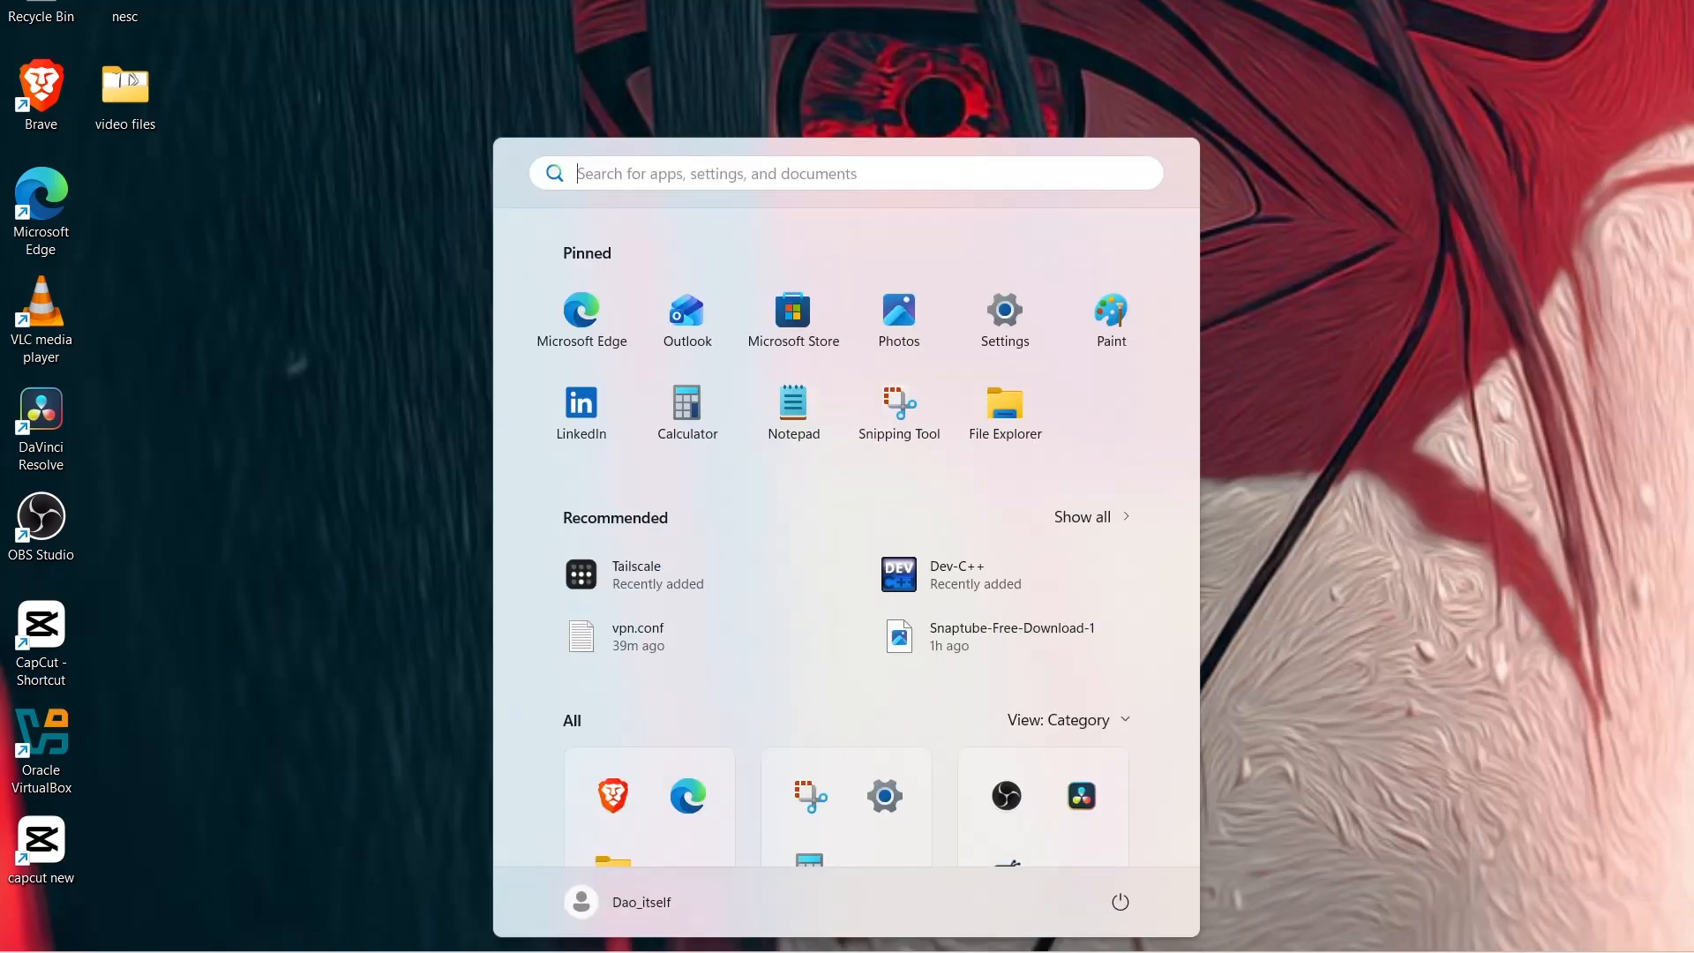
text(tai)
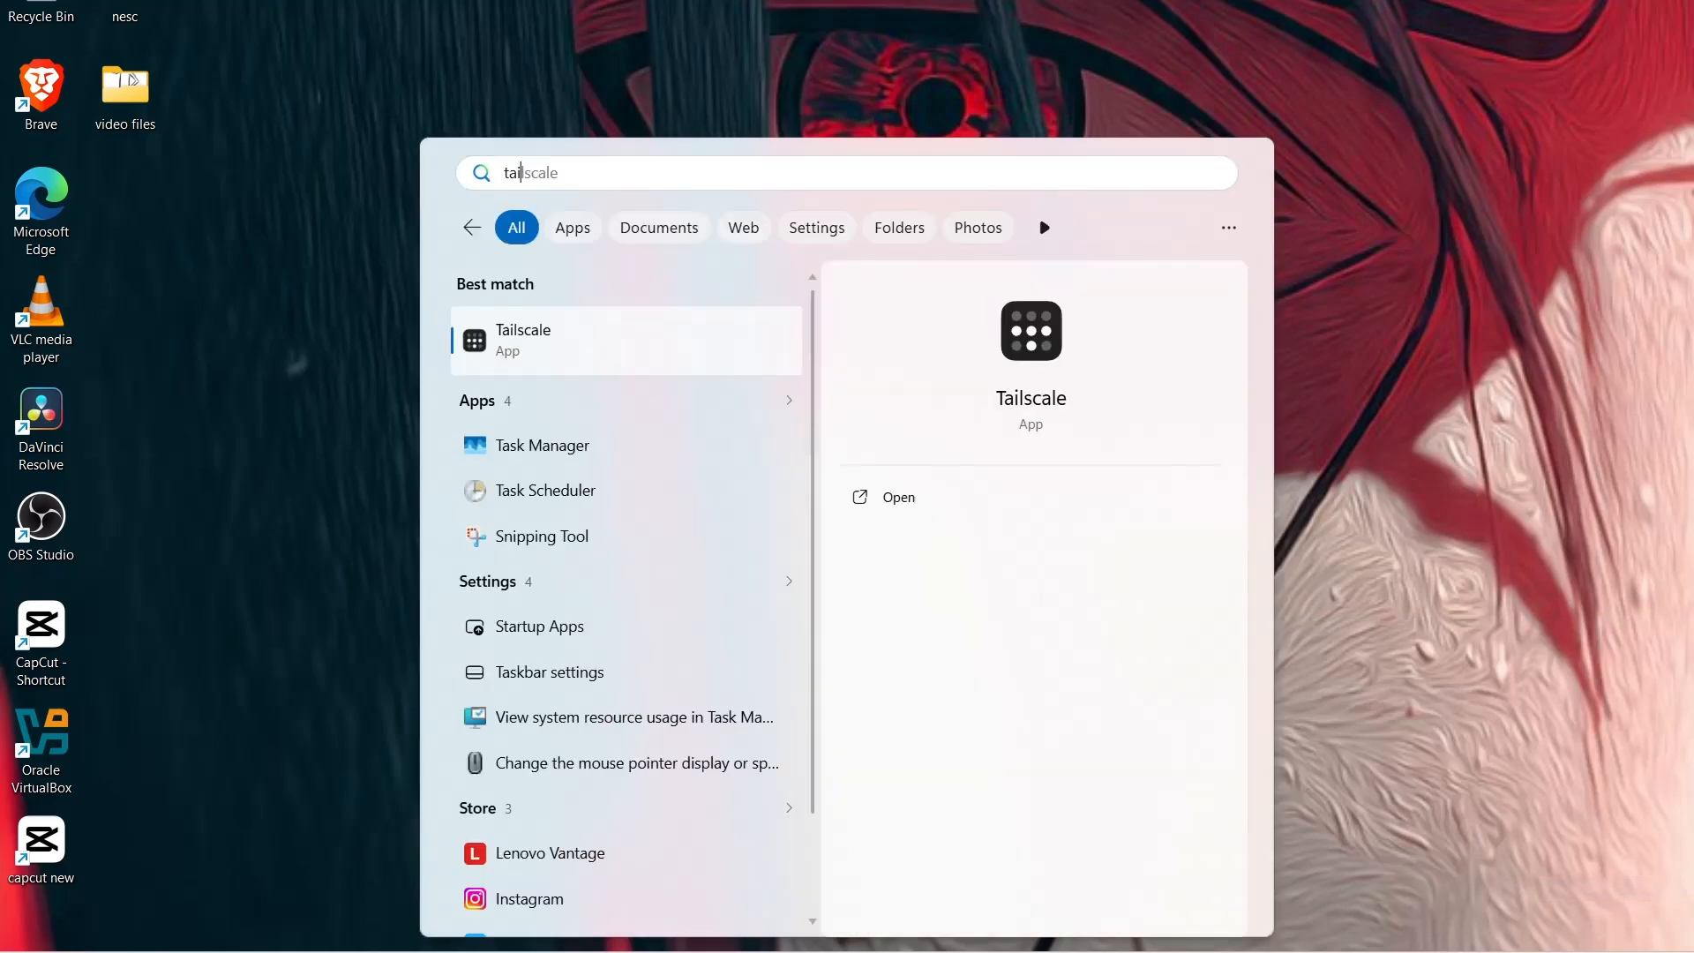
click(583, 355)
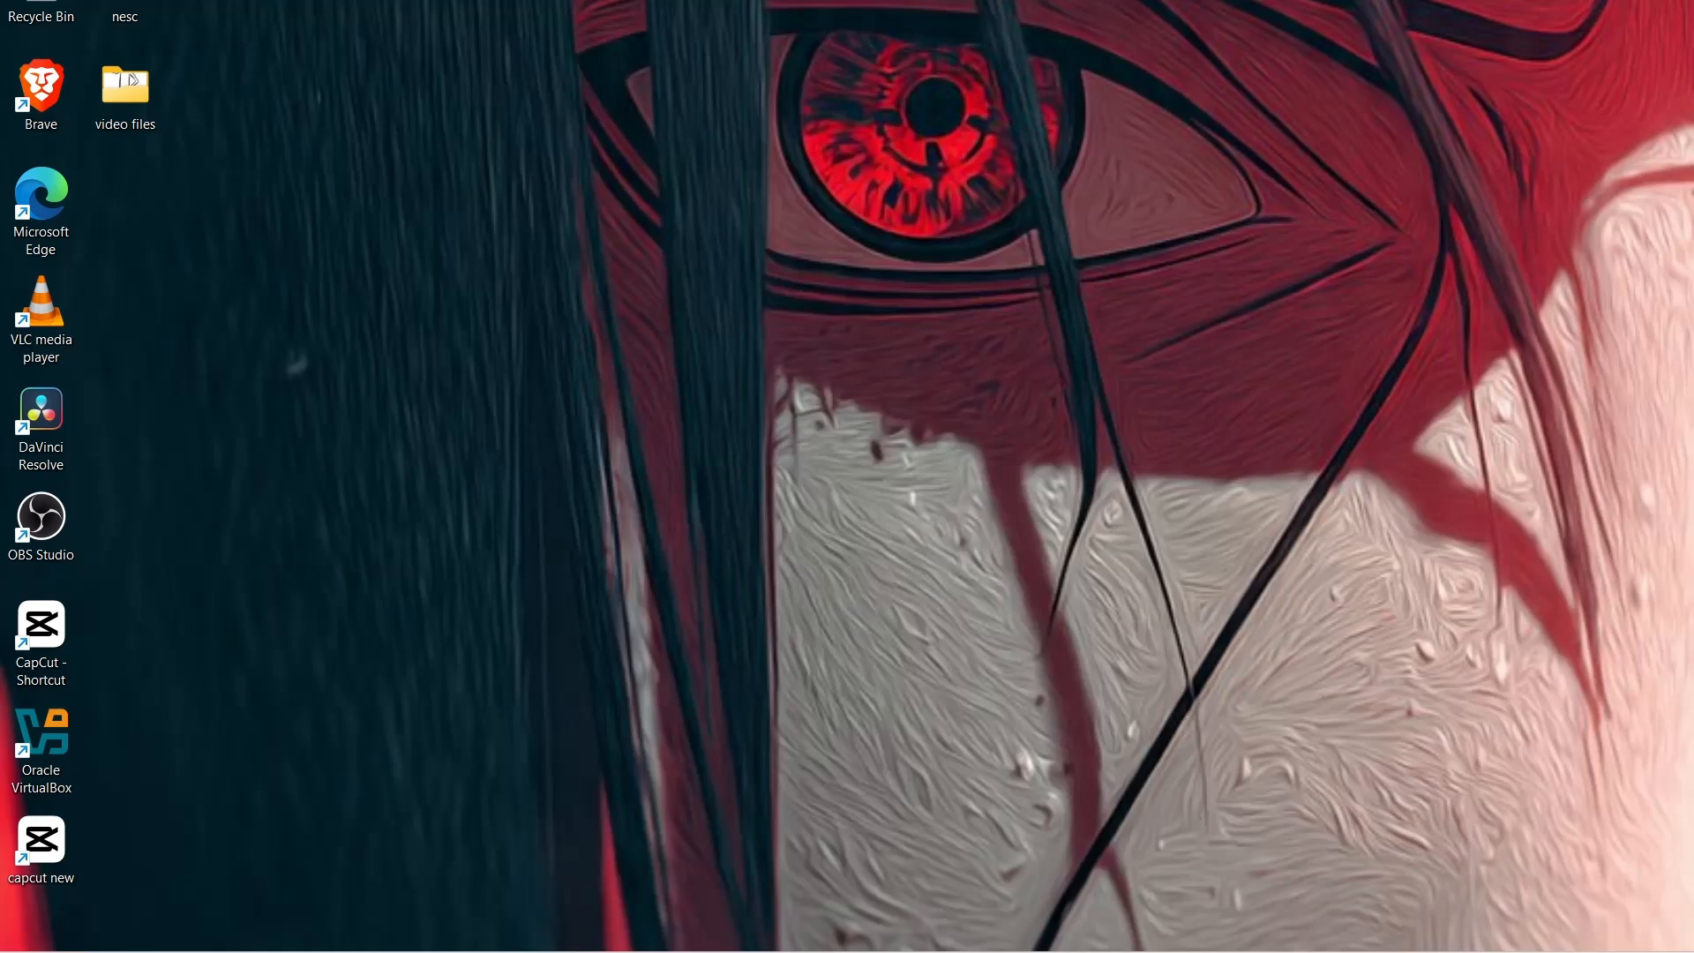
click(891, 952)
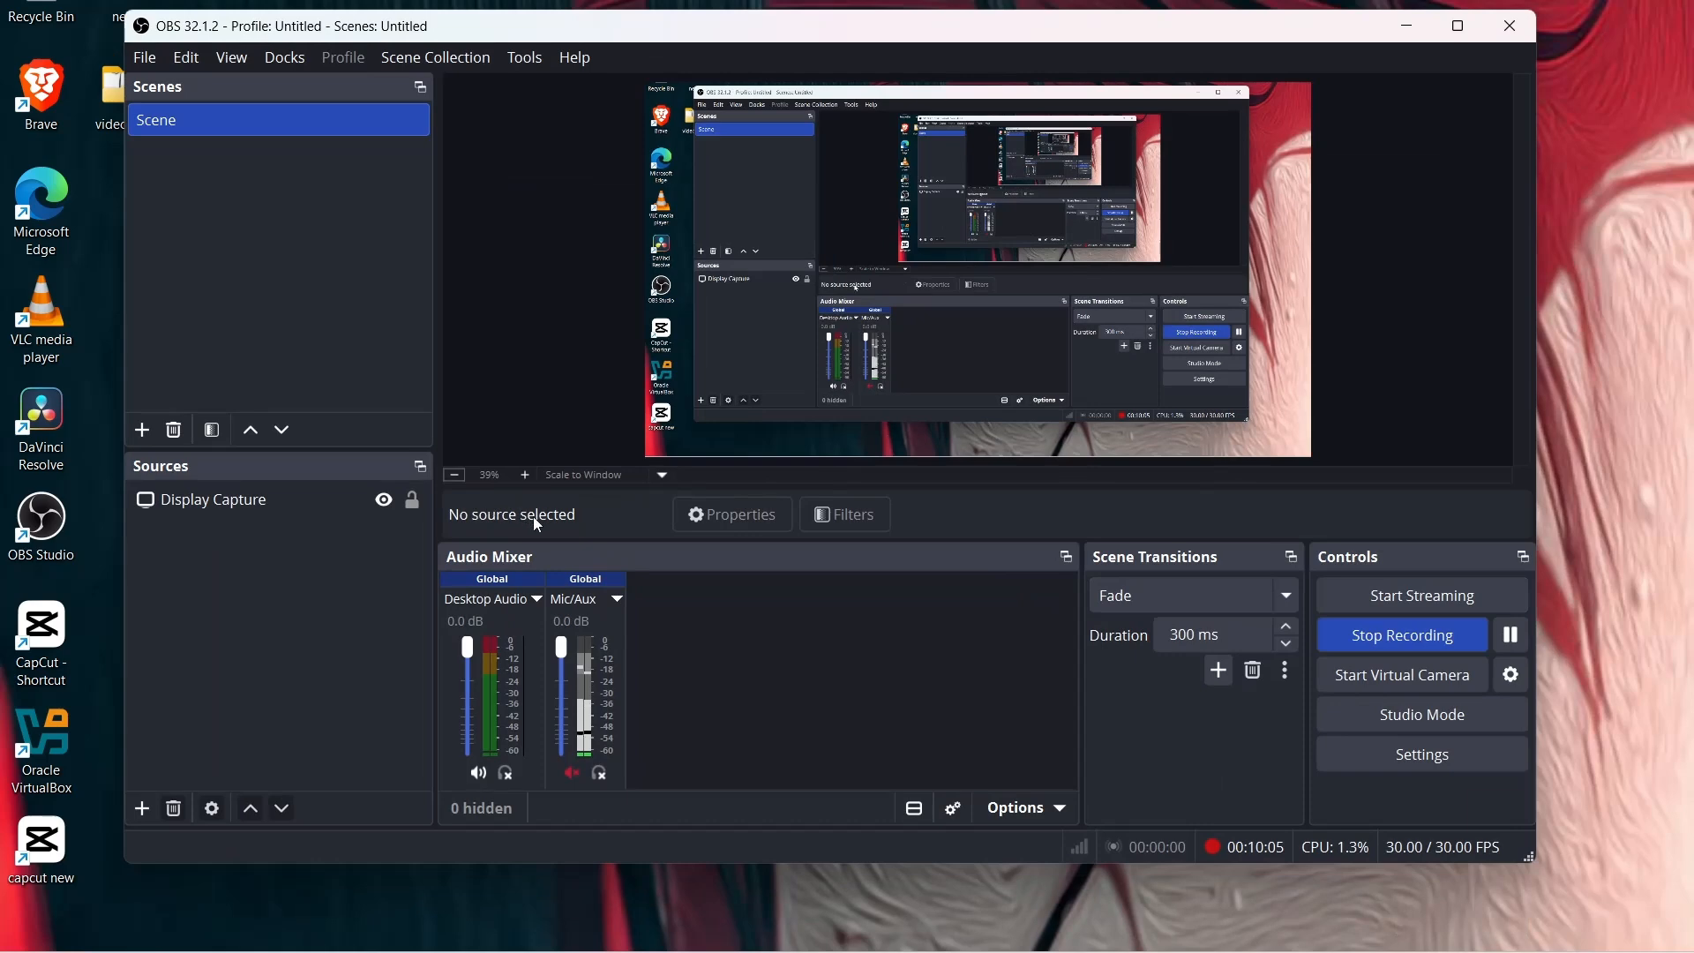
click(935, 291)
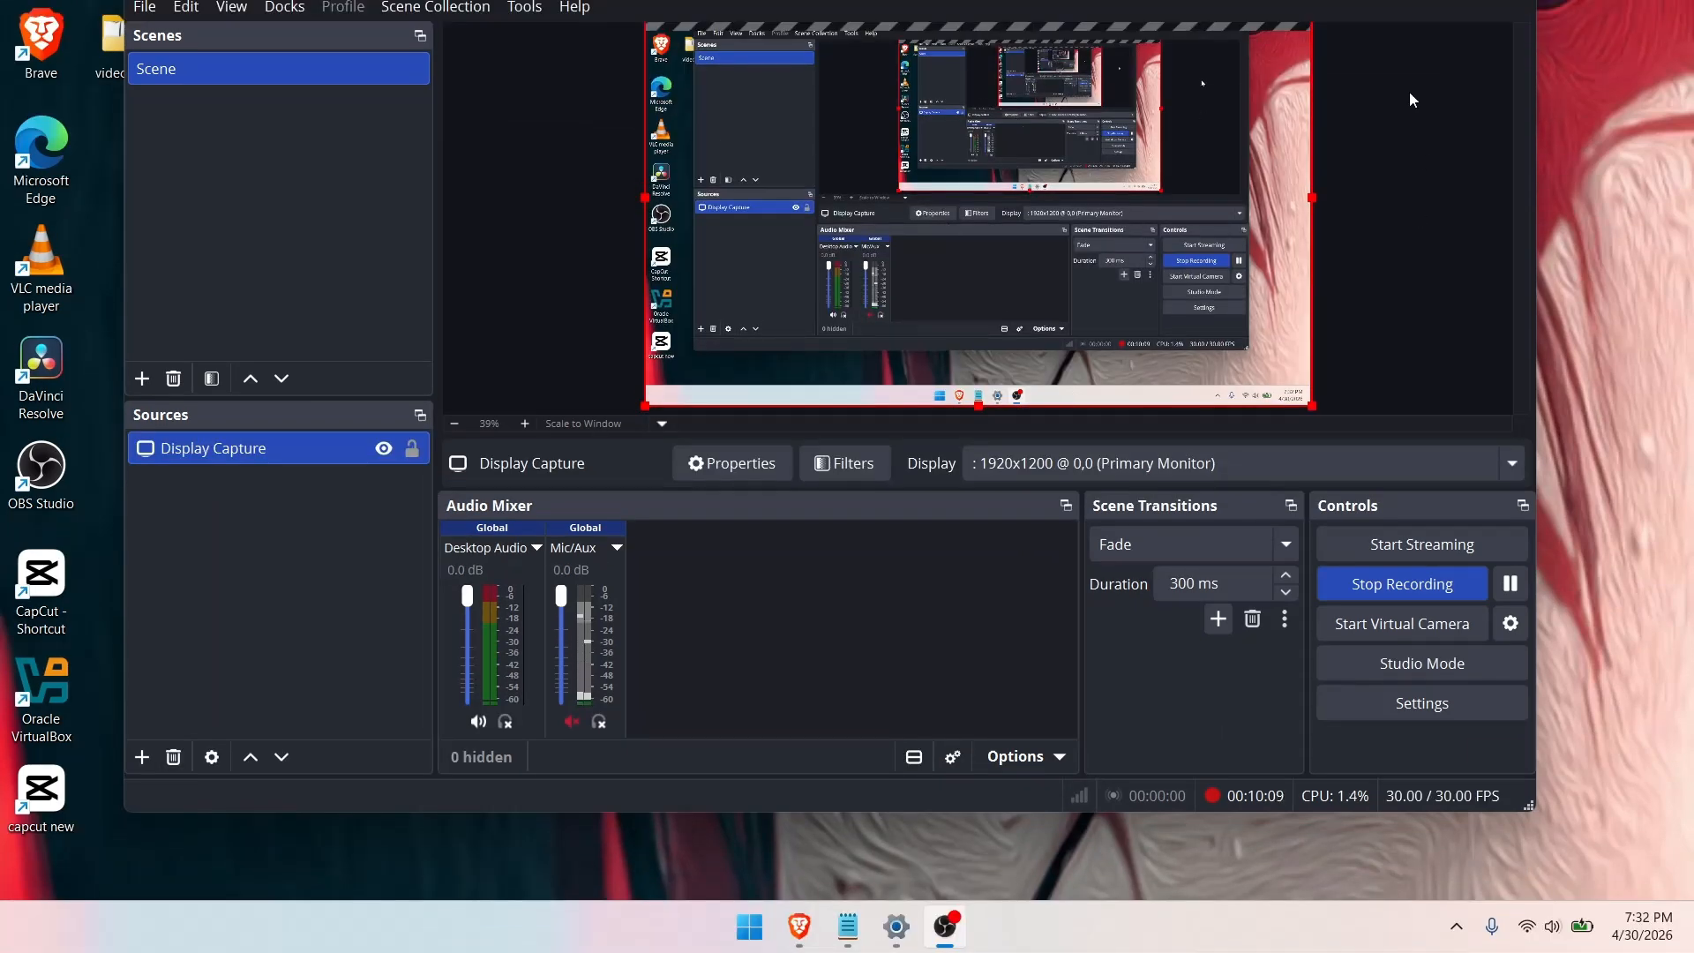
click(1409, 0)
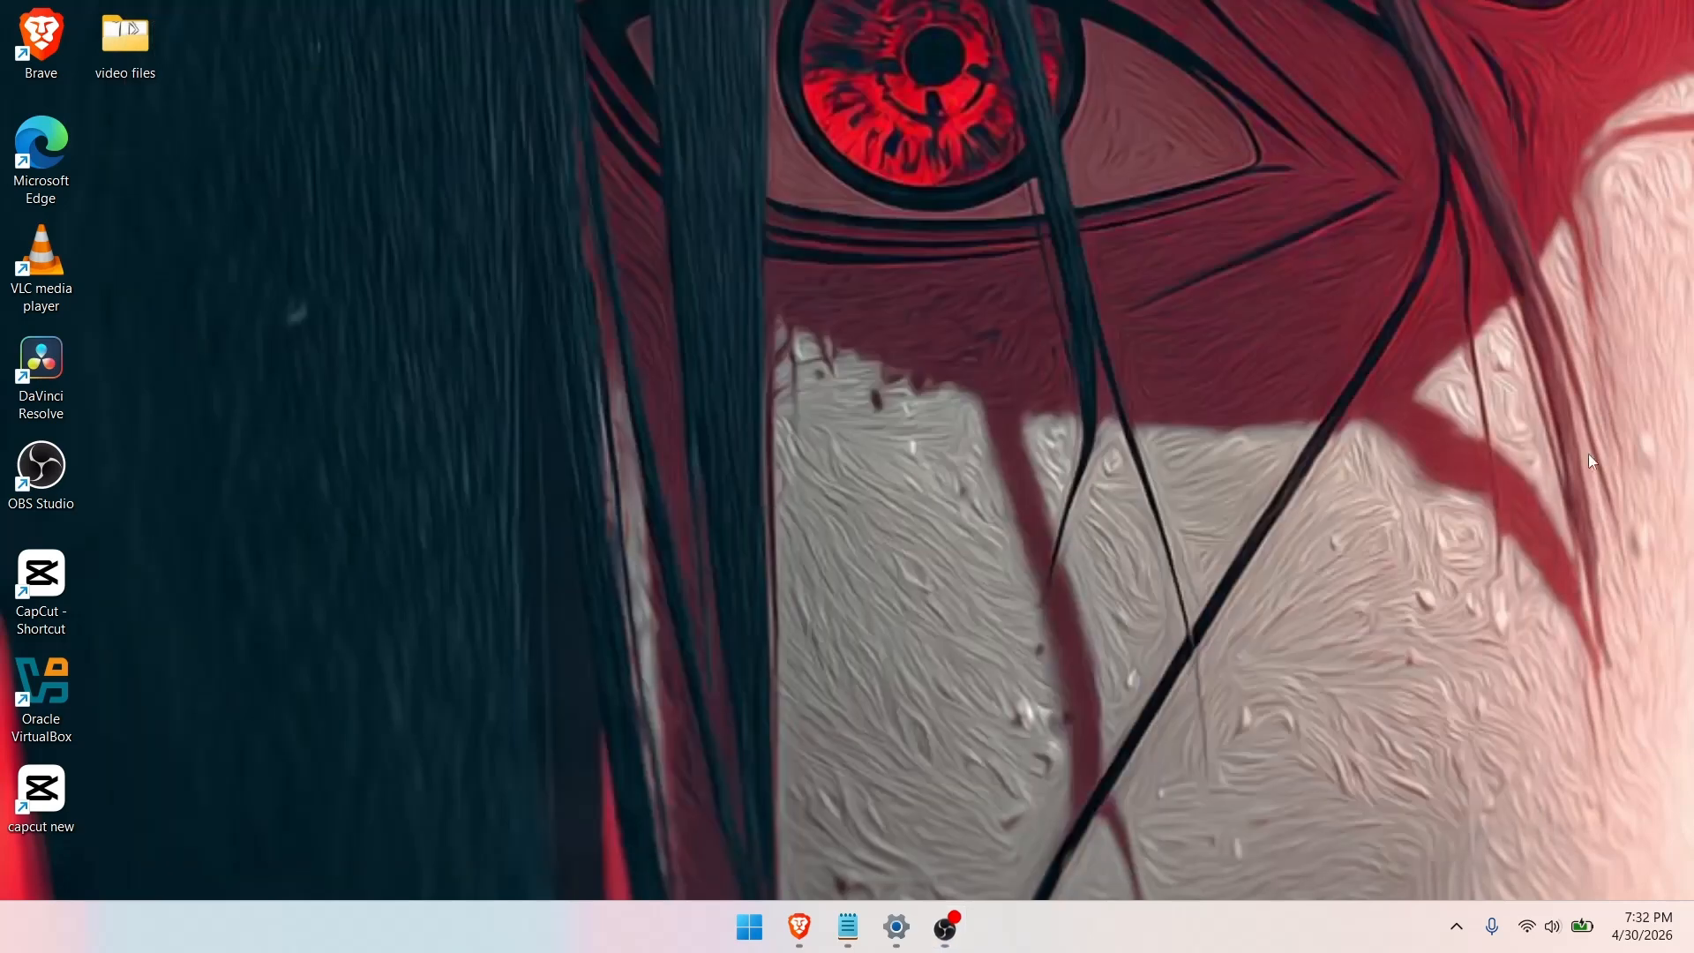
Select railway-app as the exit node in the Tailscale client in the system tray and check that it is in use
click(1457, 925)
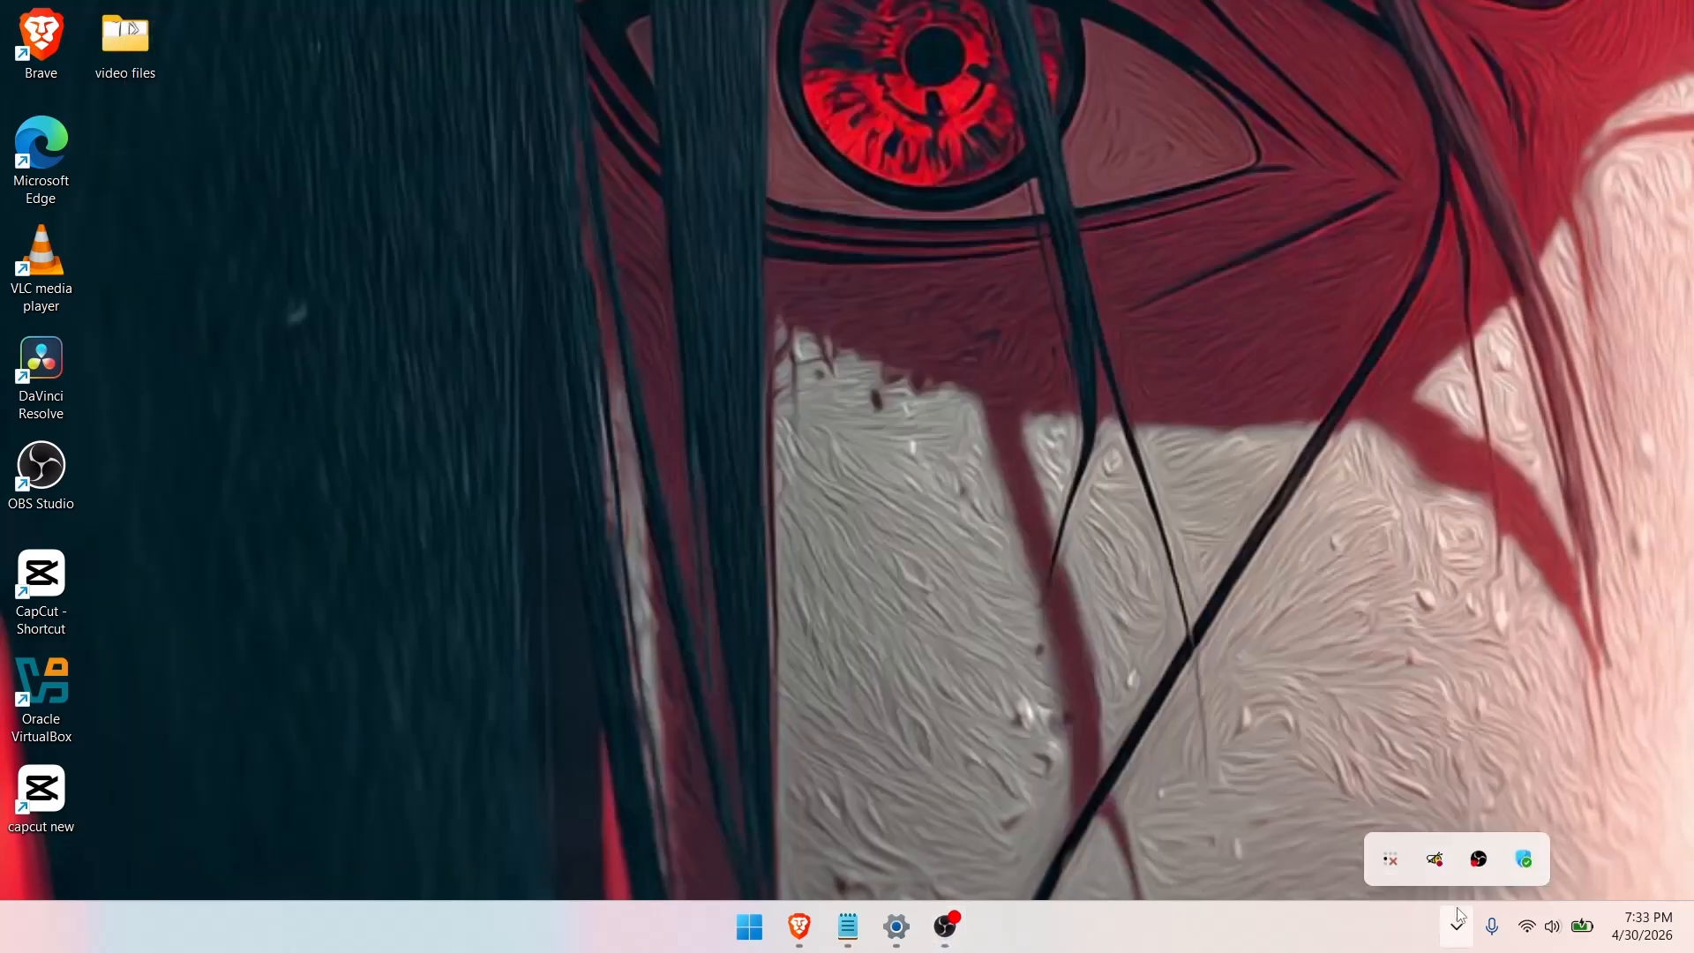
click(1394, 861)
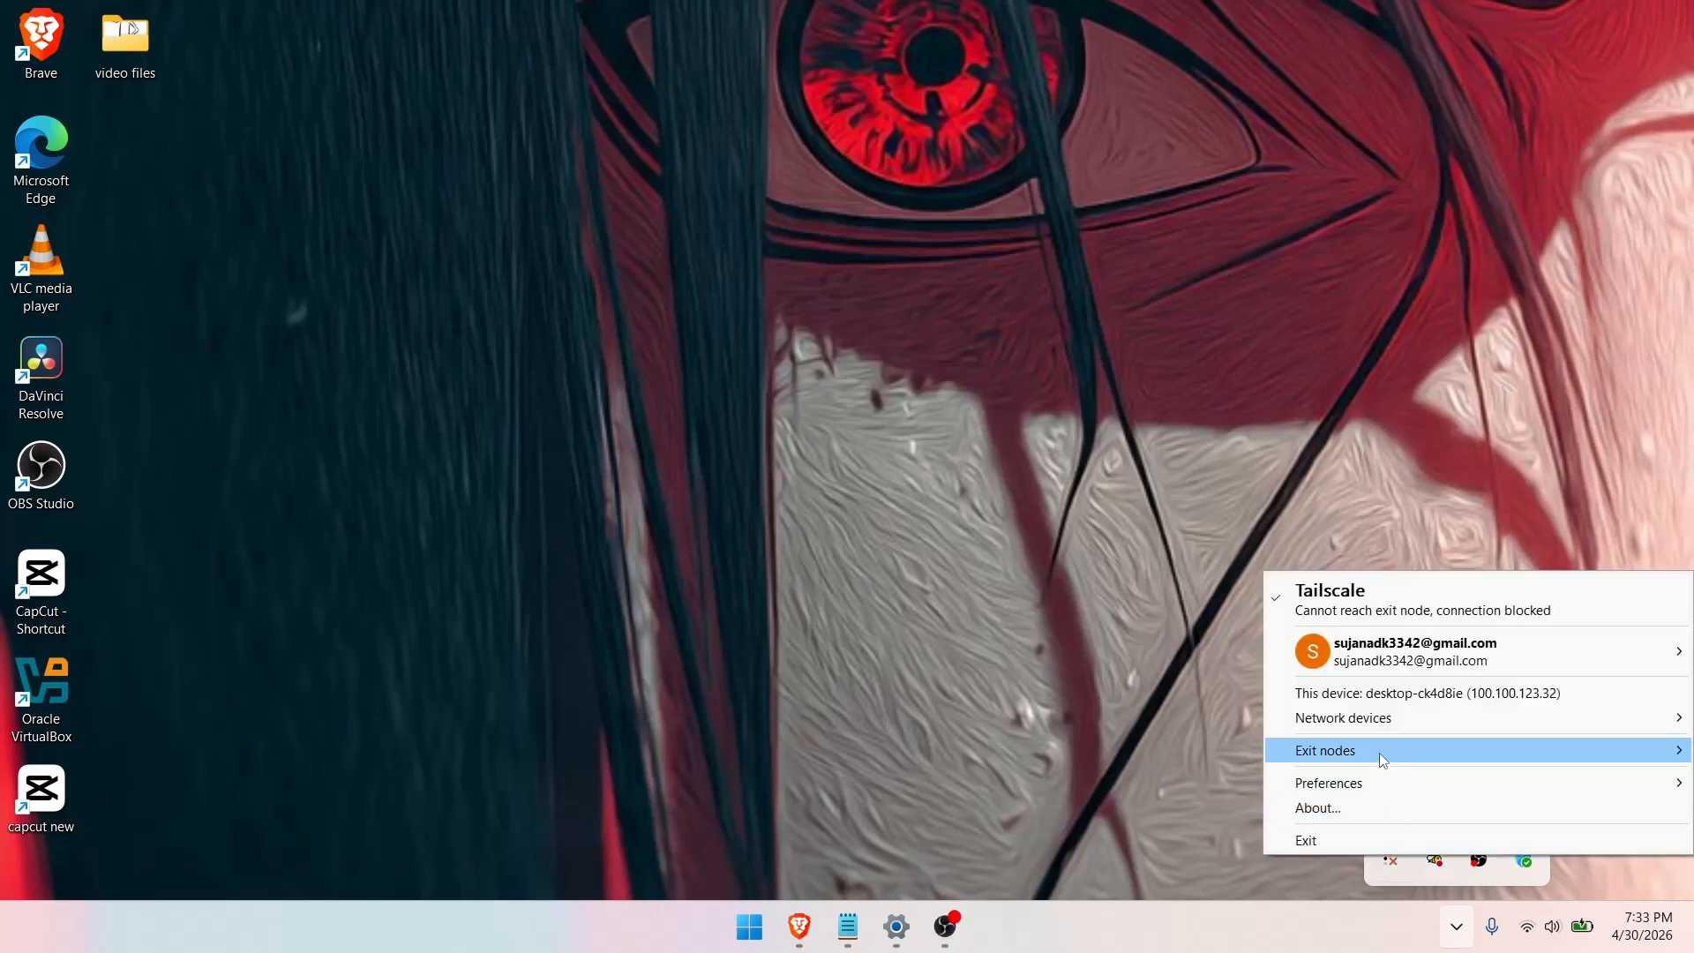
mouse_move(1383, 760)
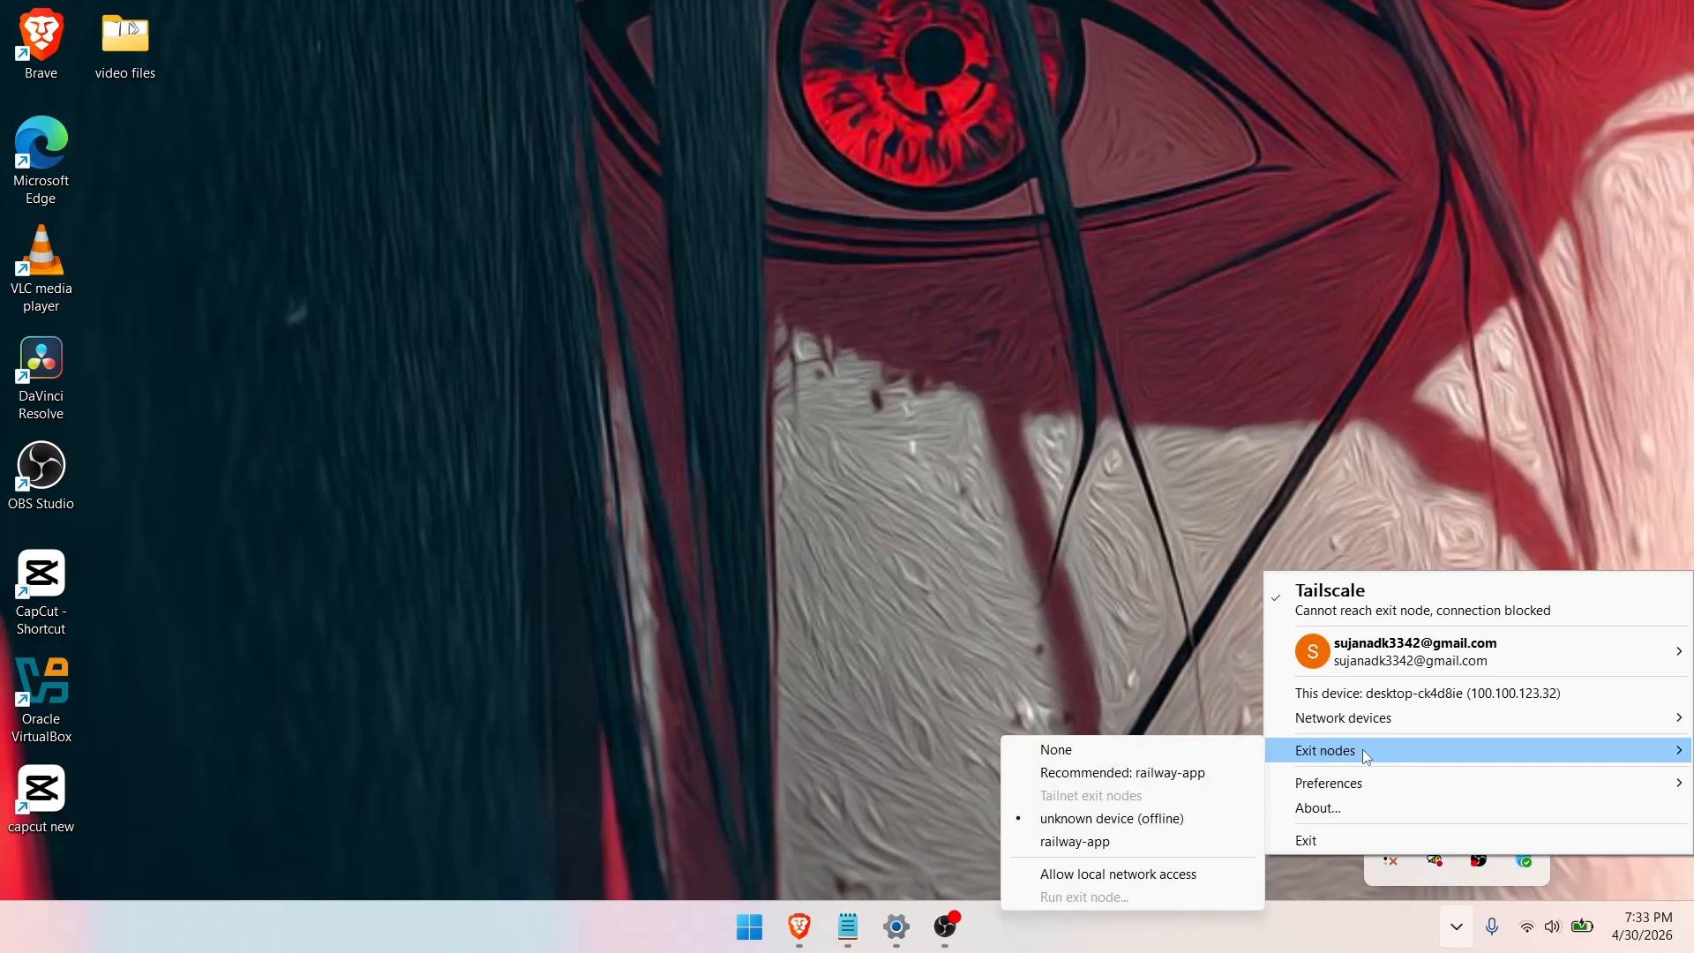
click(1102, 842)
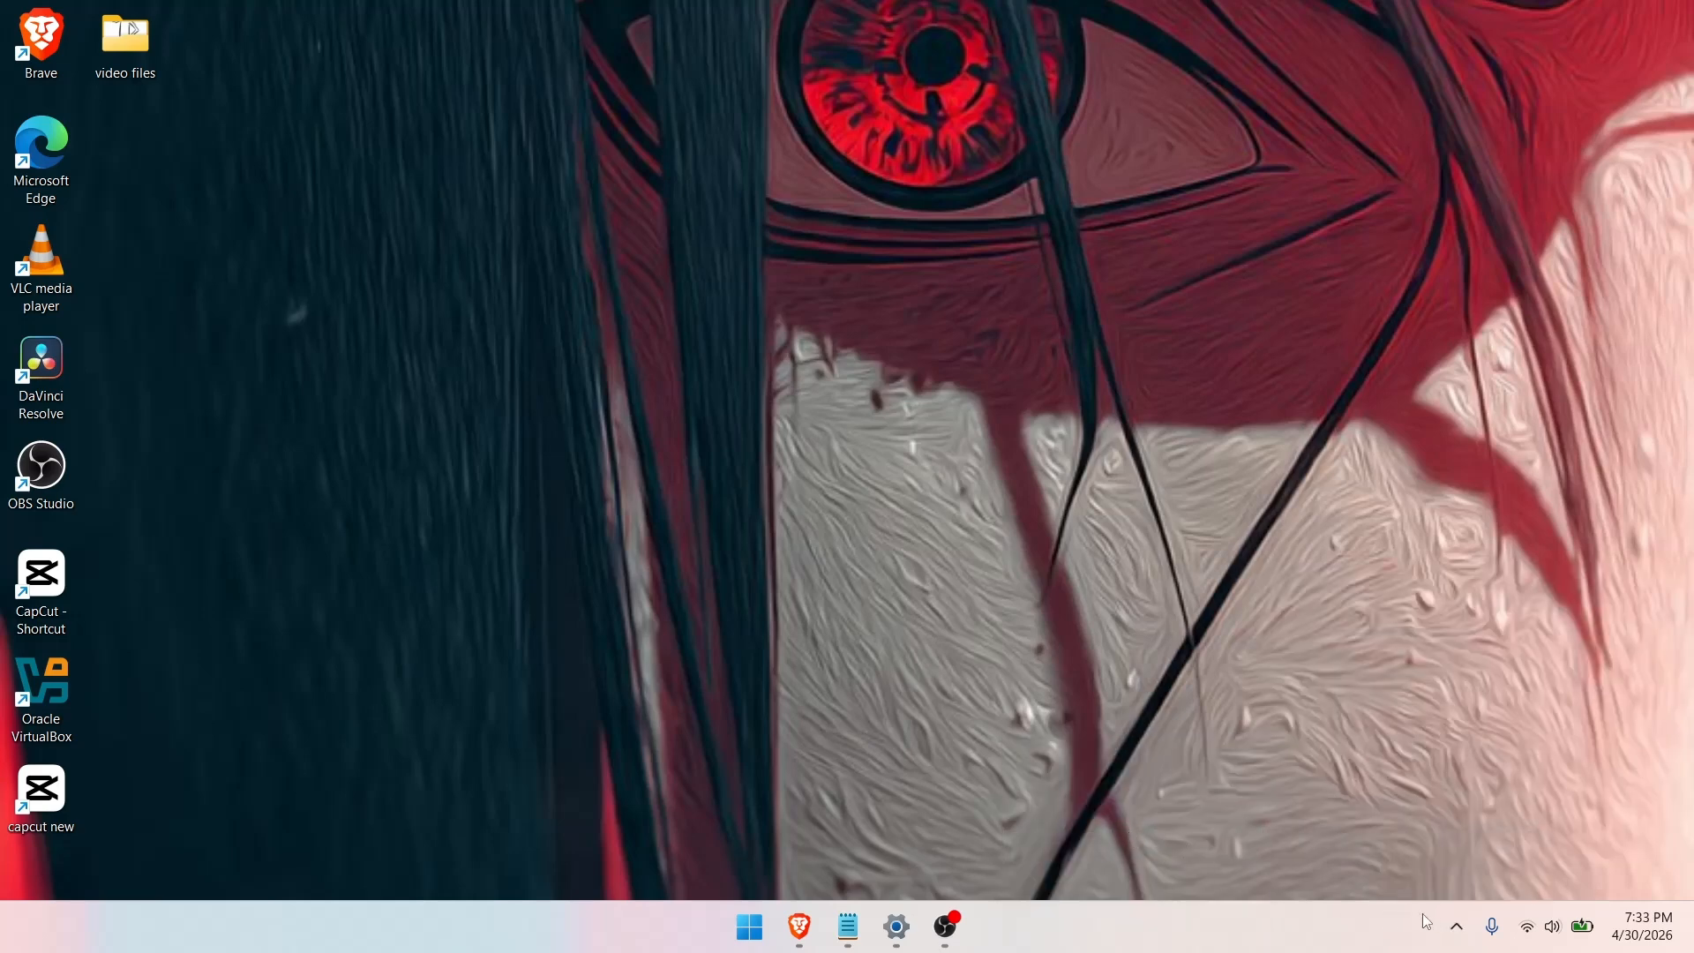
click(1457, 925)
click(1392, 861)
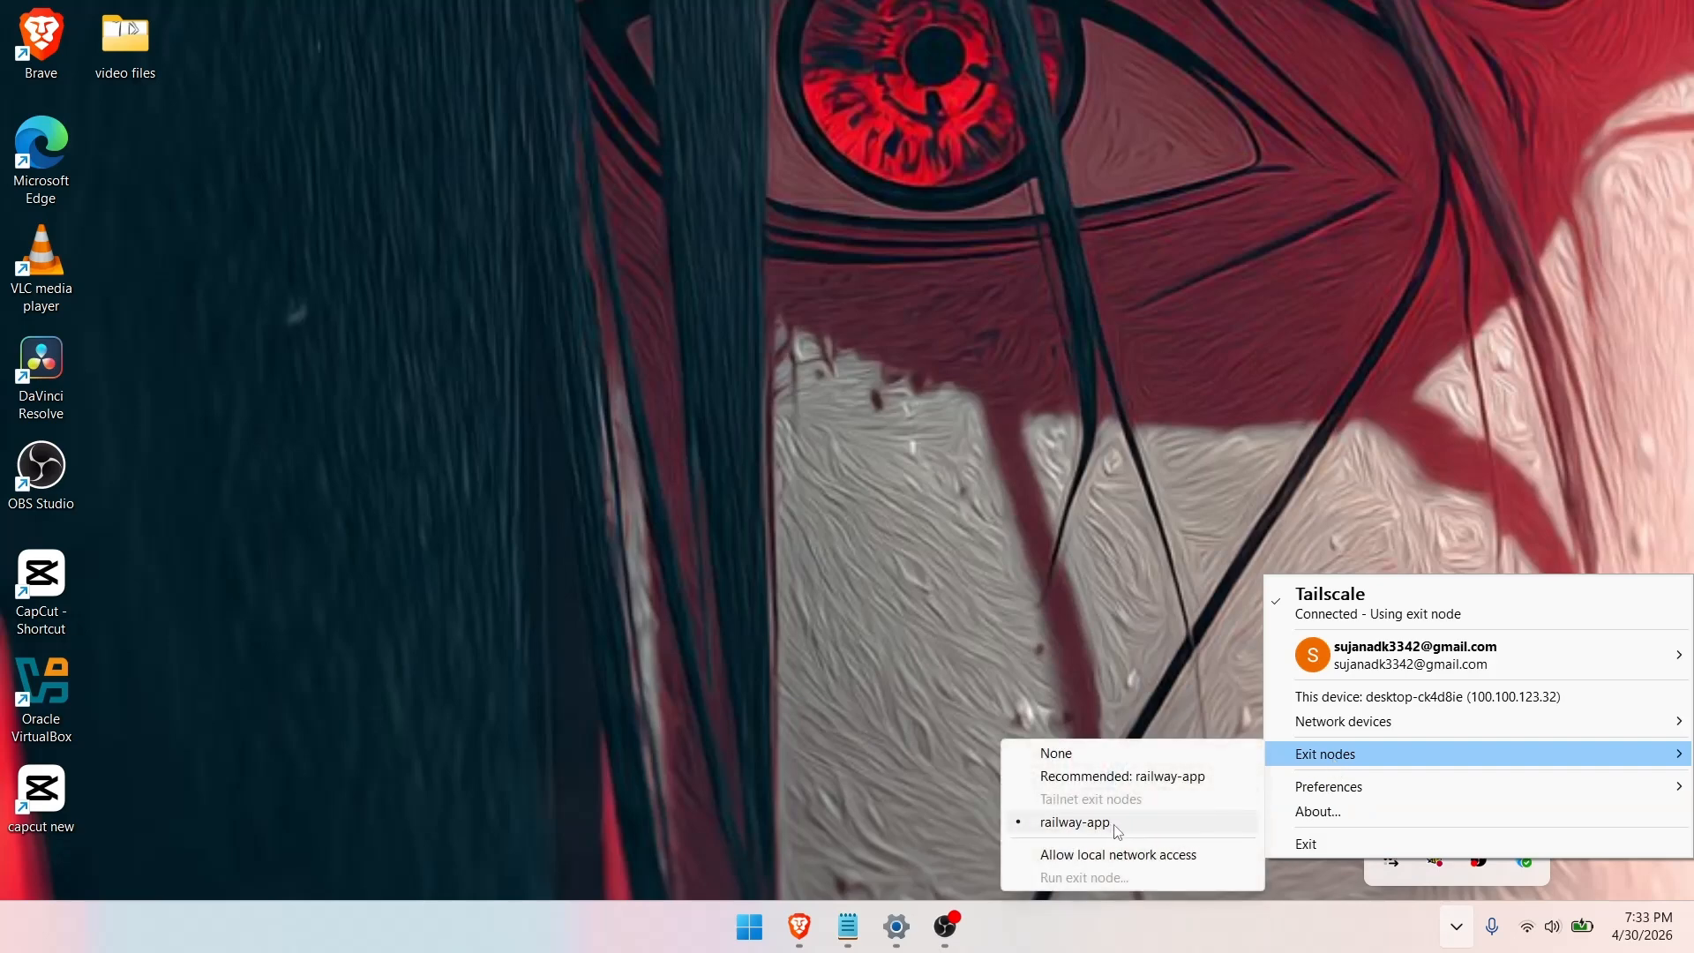
click(872, 549)
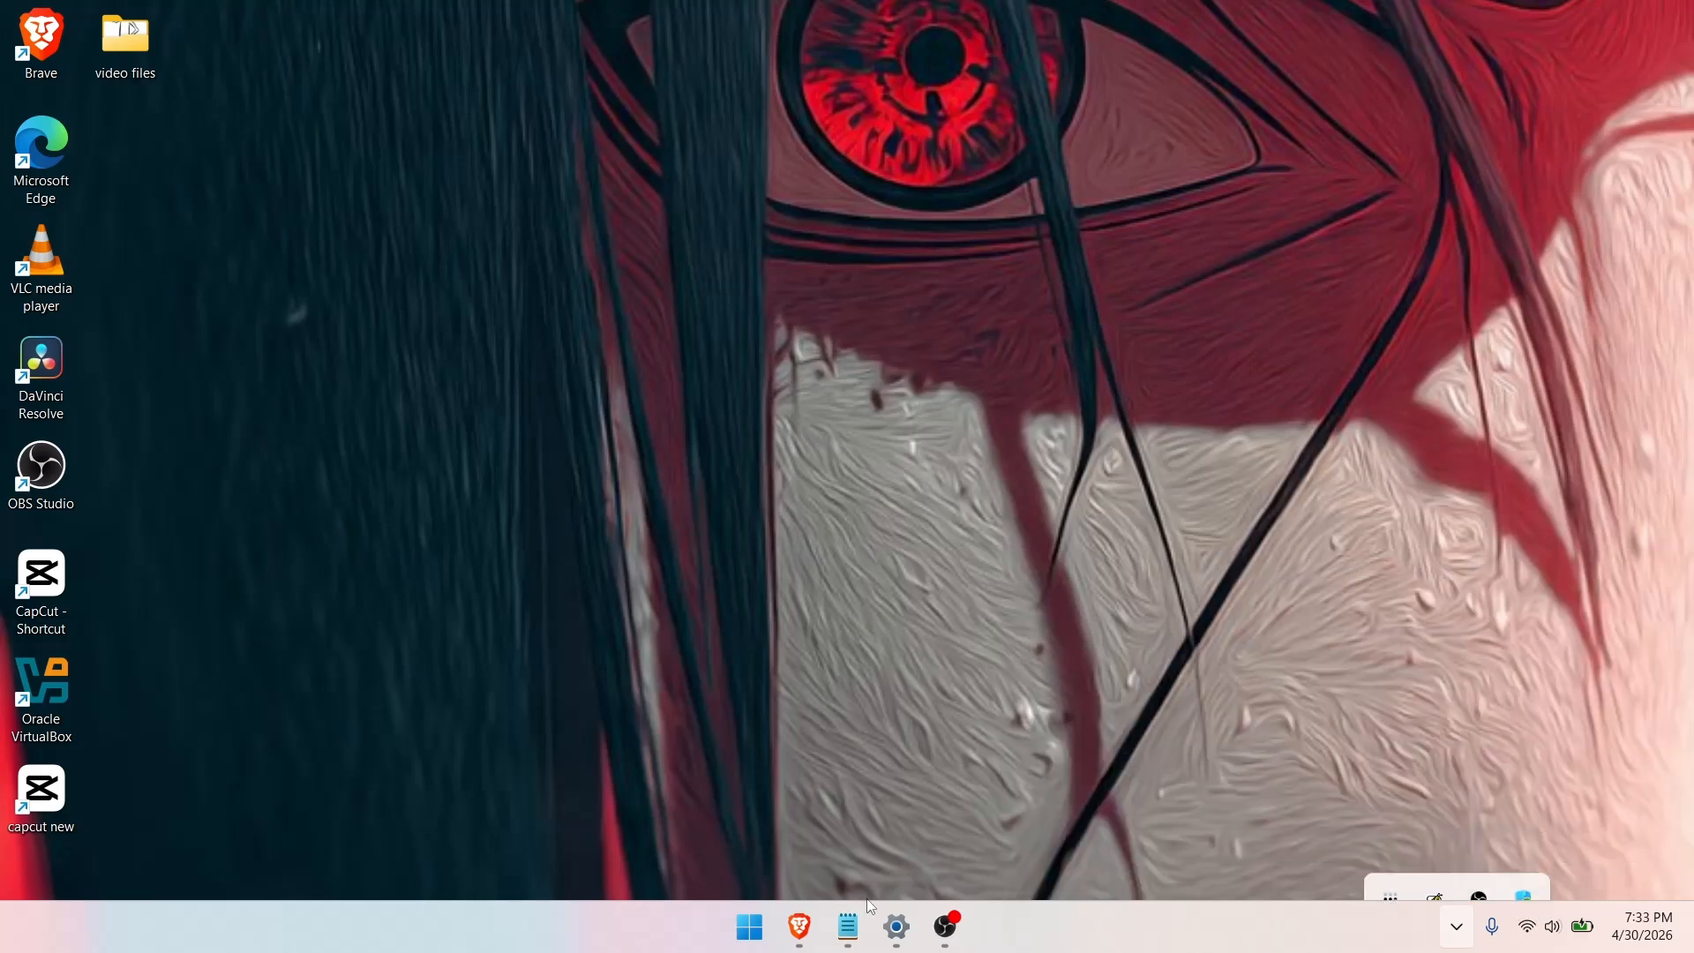
Switch to Brave and examine the railway-app exit node and the Windows device in Tailscale's Machines list
click(799, 926)
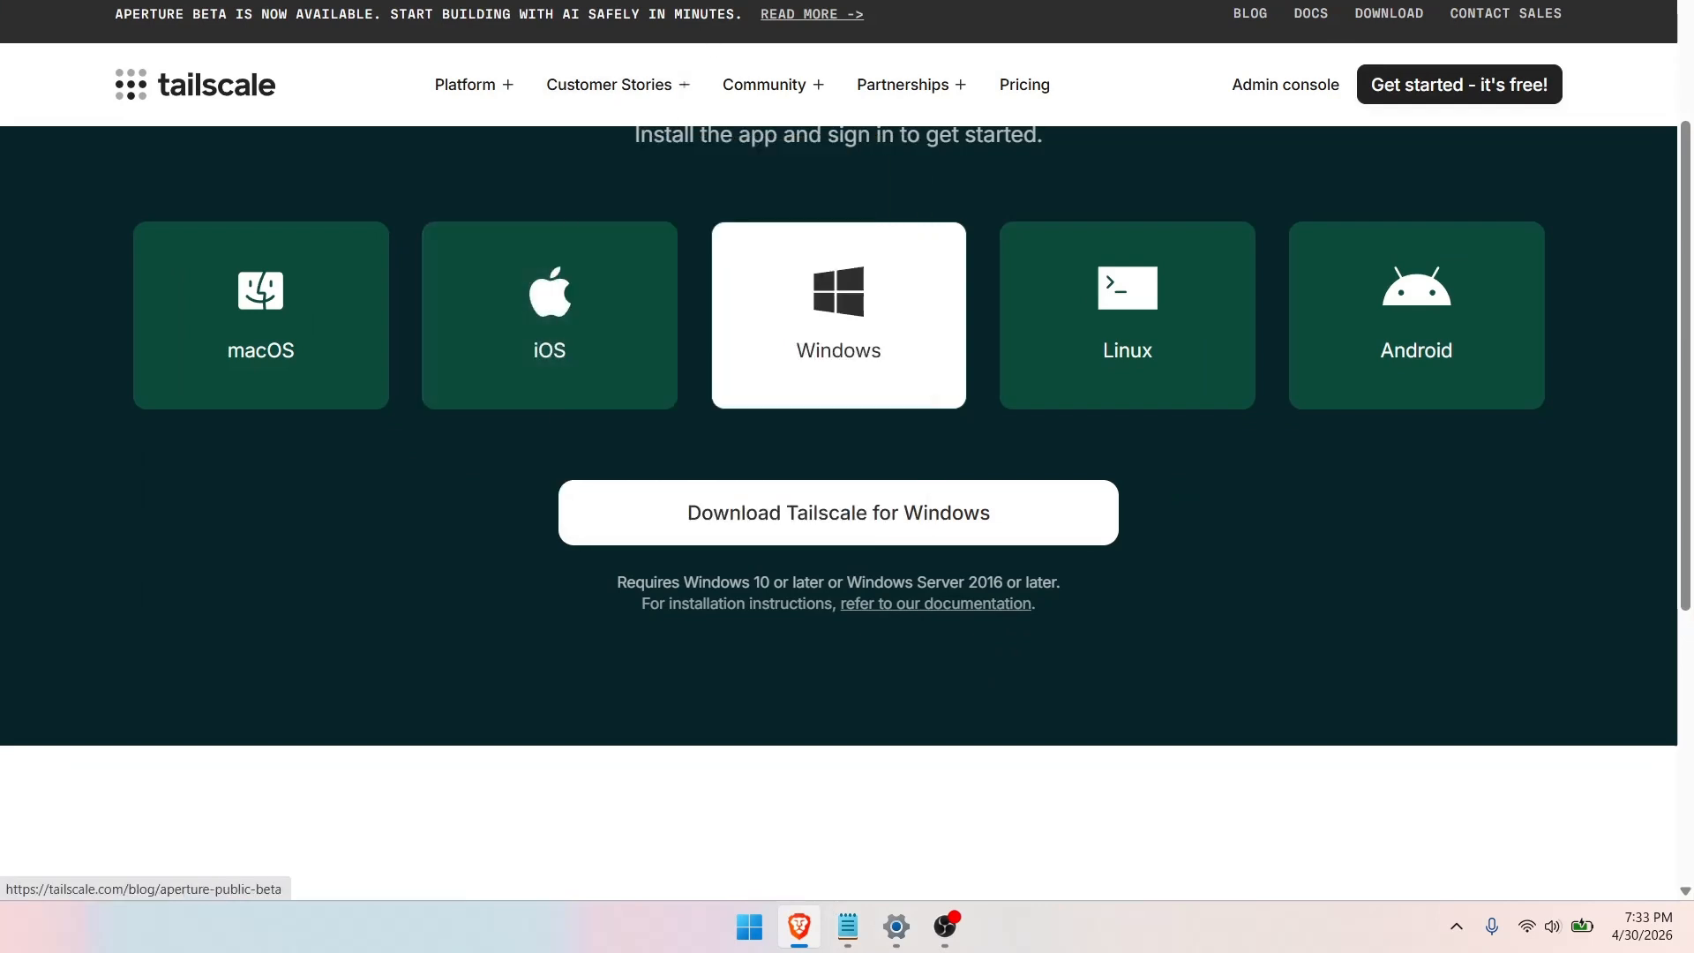
key(ctrl+t)
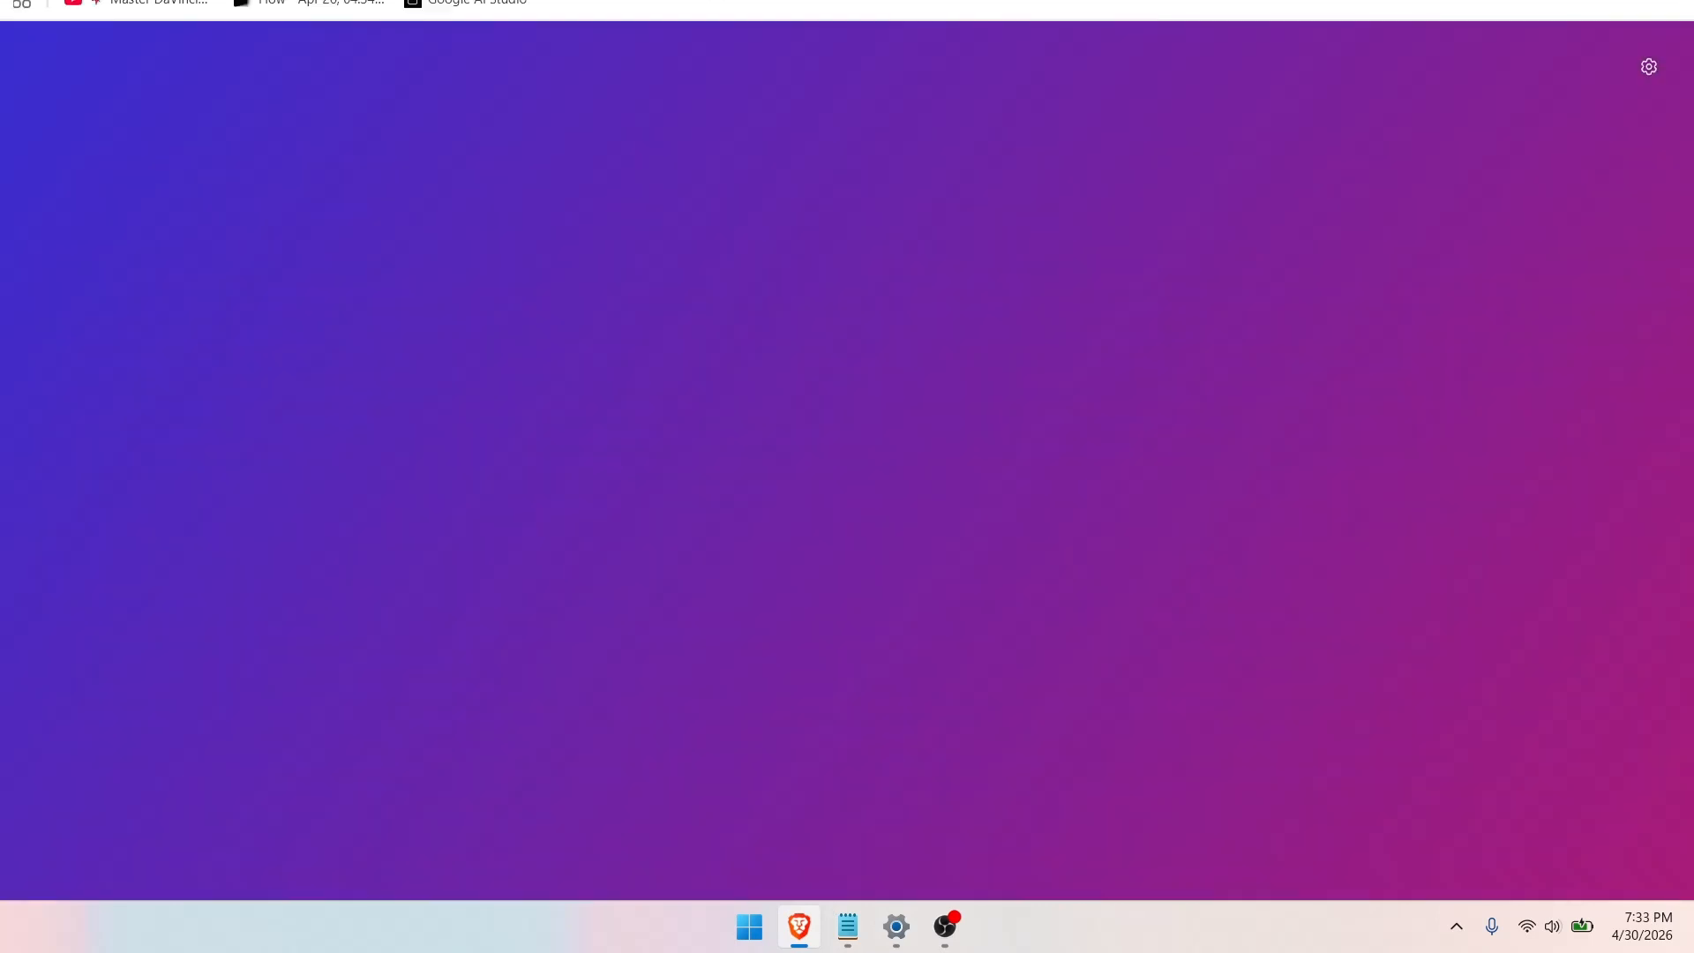
key(ctrl+Tab)
key(ctrl+Tab)
key(ctrl+Tab)
right_click(1080, 0)
click(1148, 57)
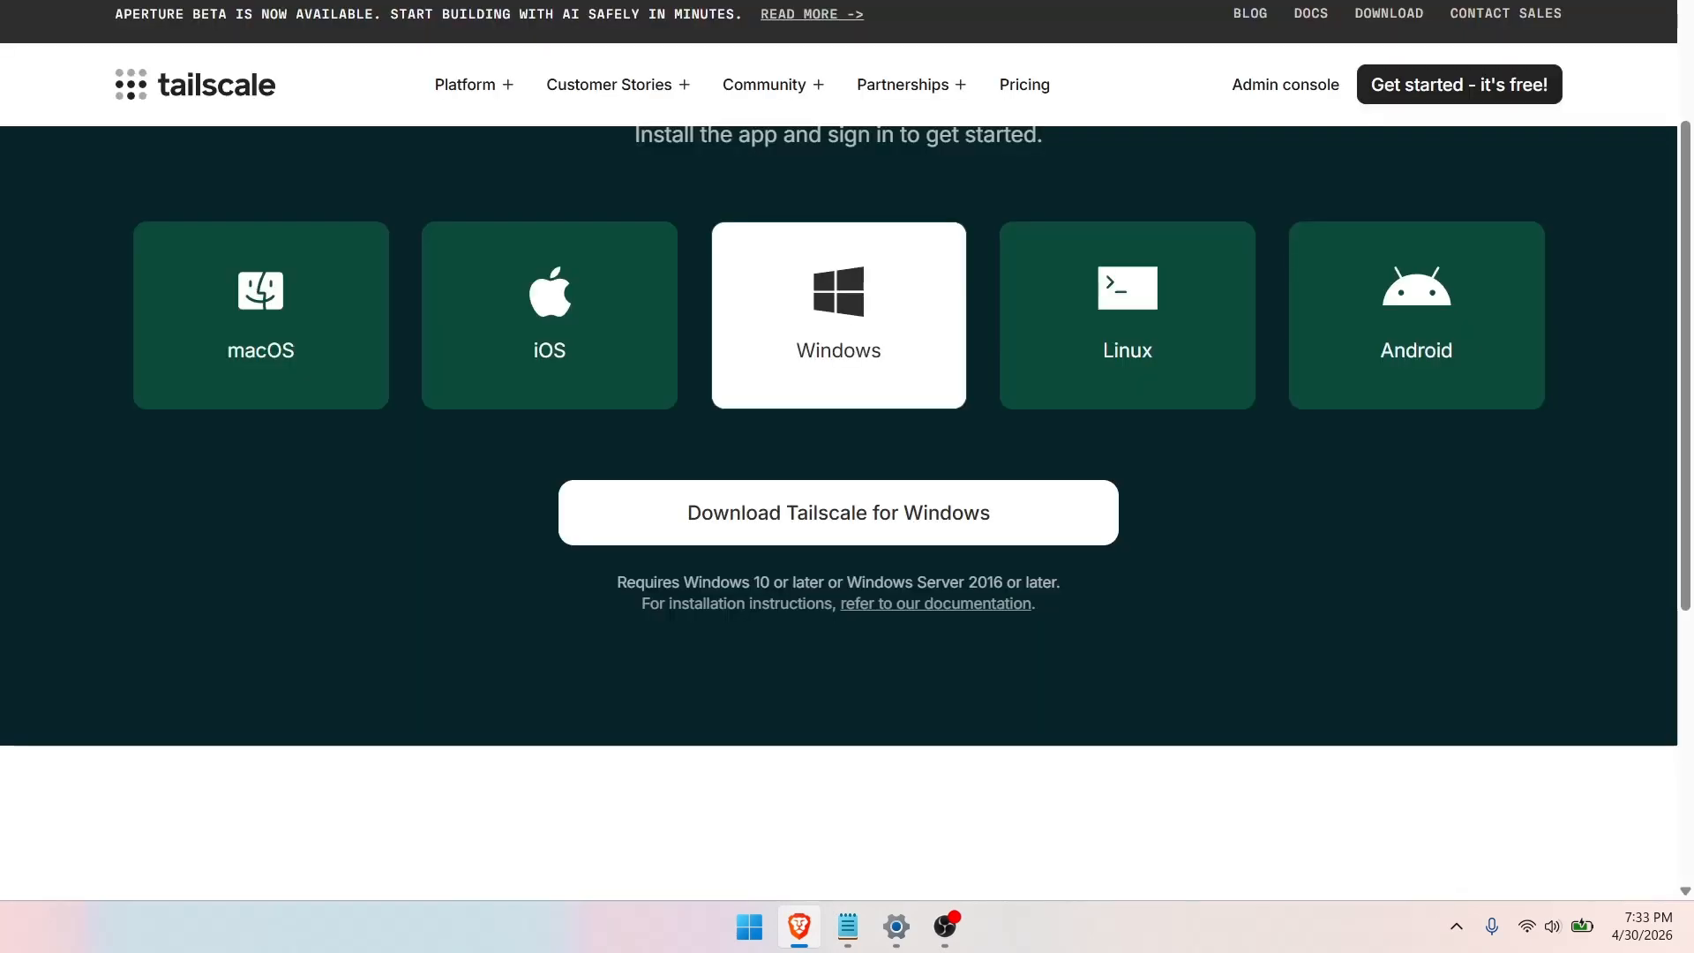
key(ctrl+Tab)
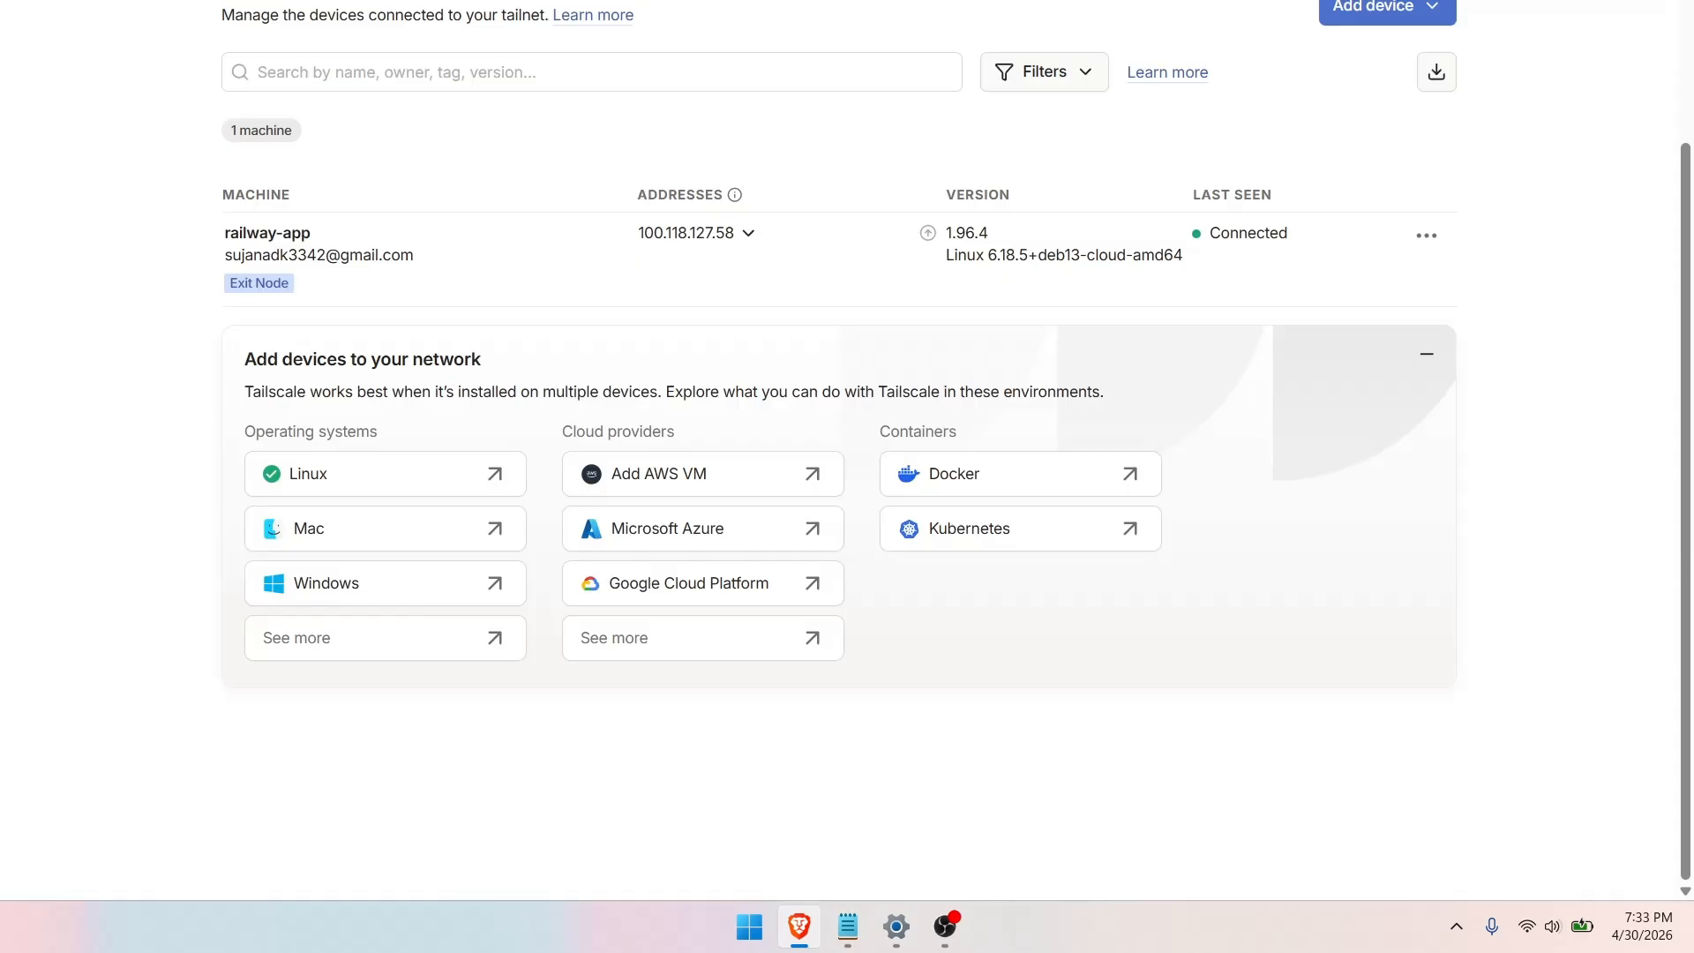
scroll(626, 468, up, 2)
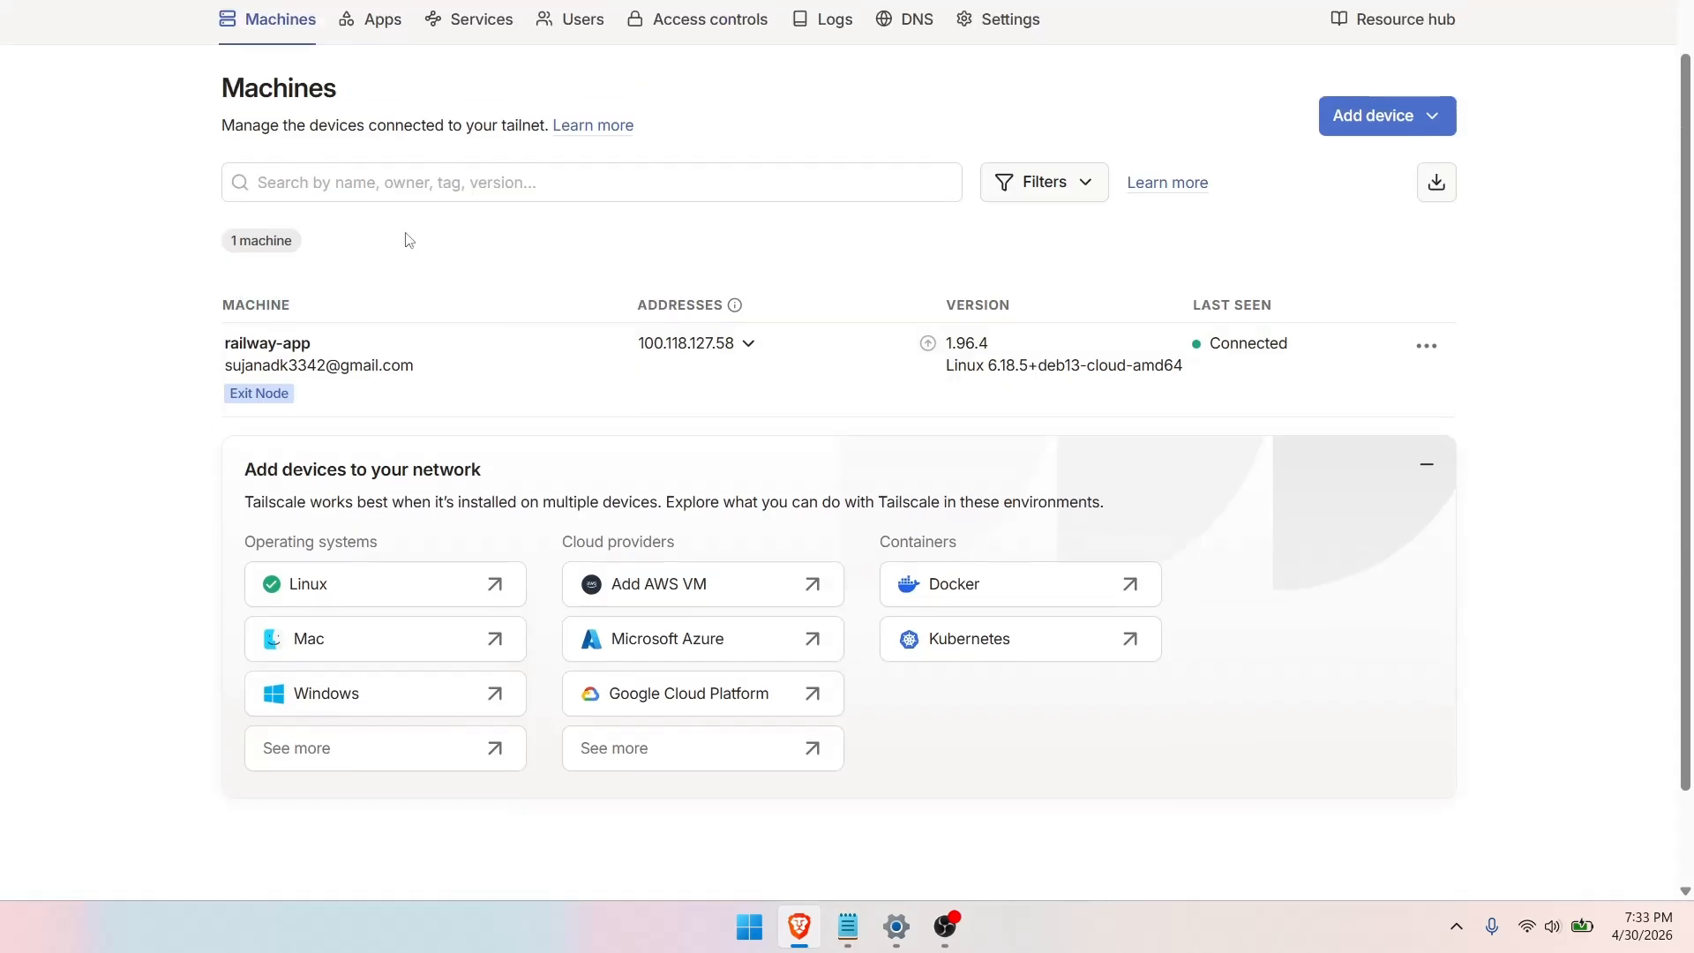
drag(199, 317, 287, 396)
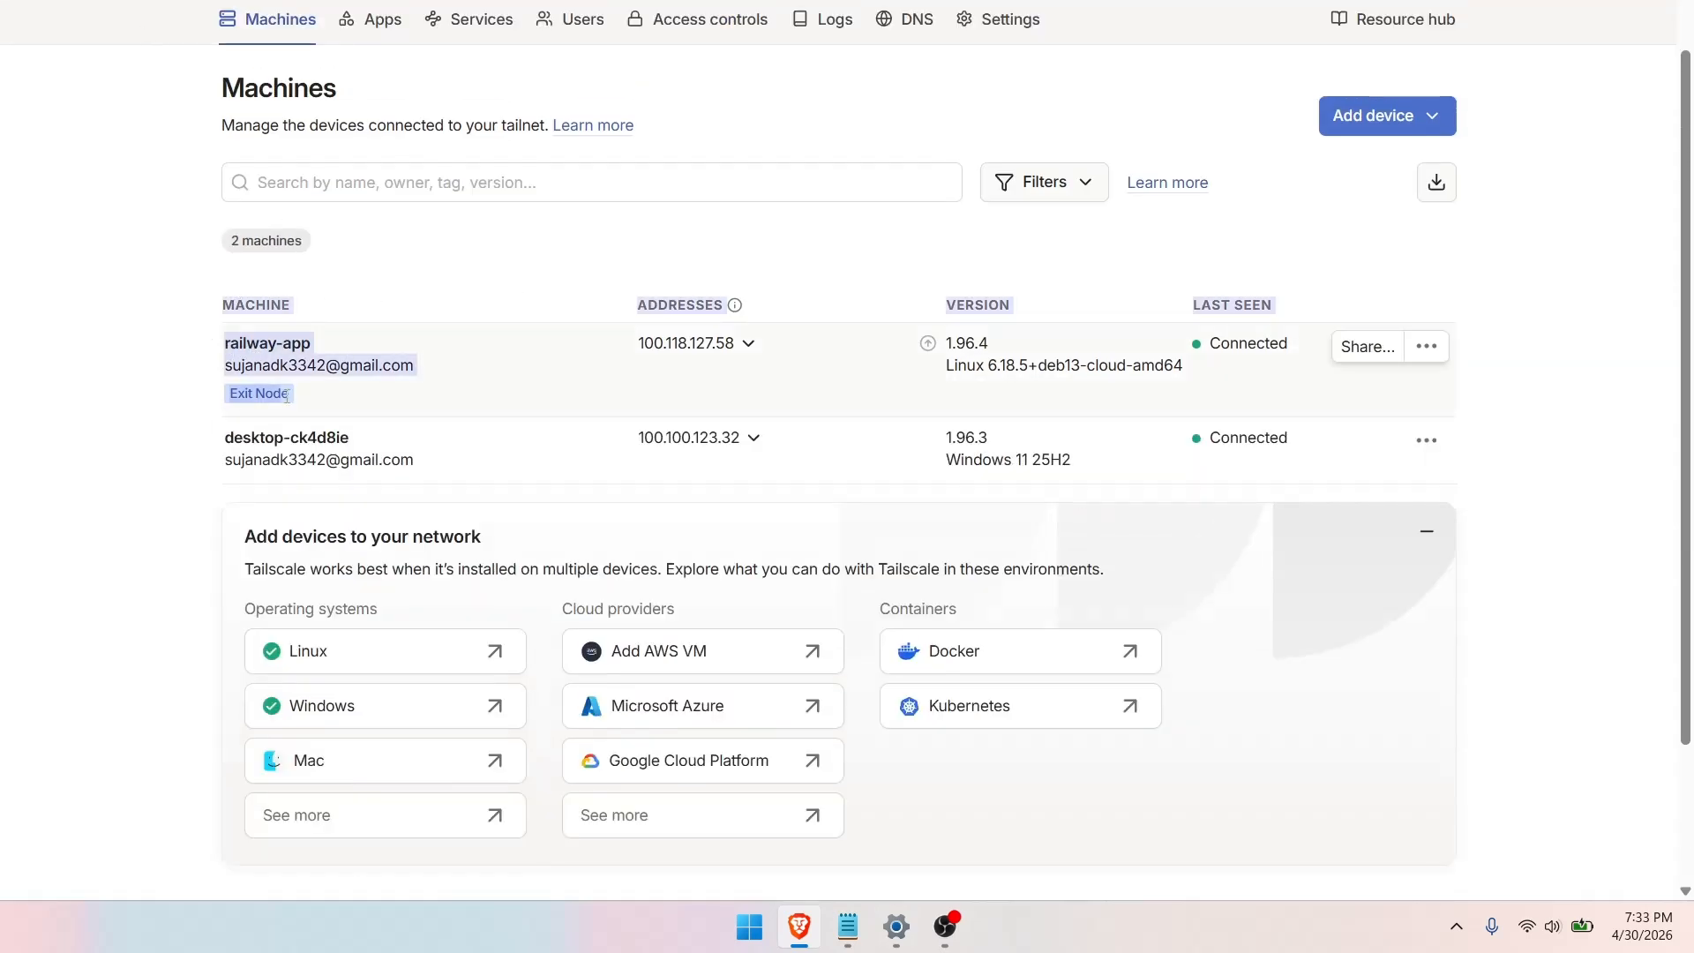
click(230, 304)
drag(230, 303, 333, 302)
click(333, 304)
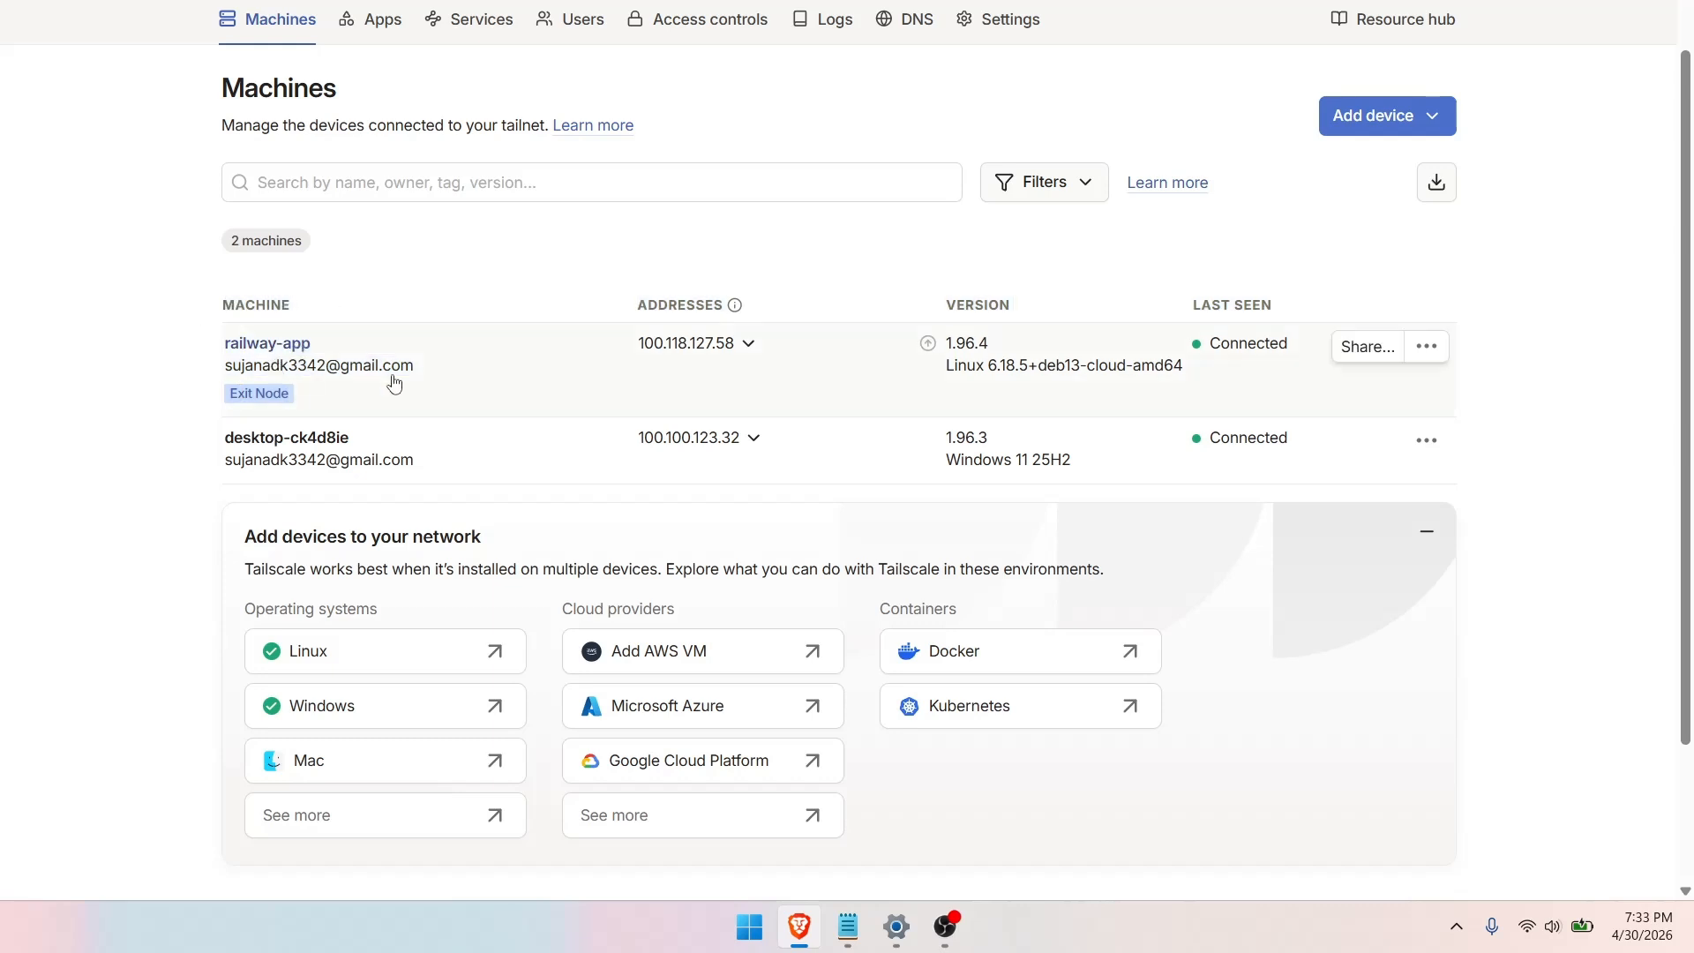
Search the web for "myip" in a new browser tab
click(573, 1)
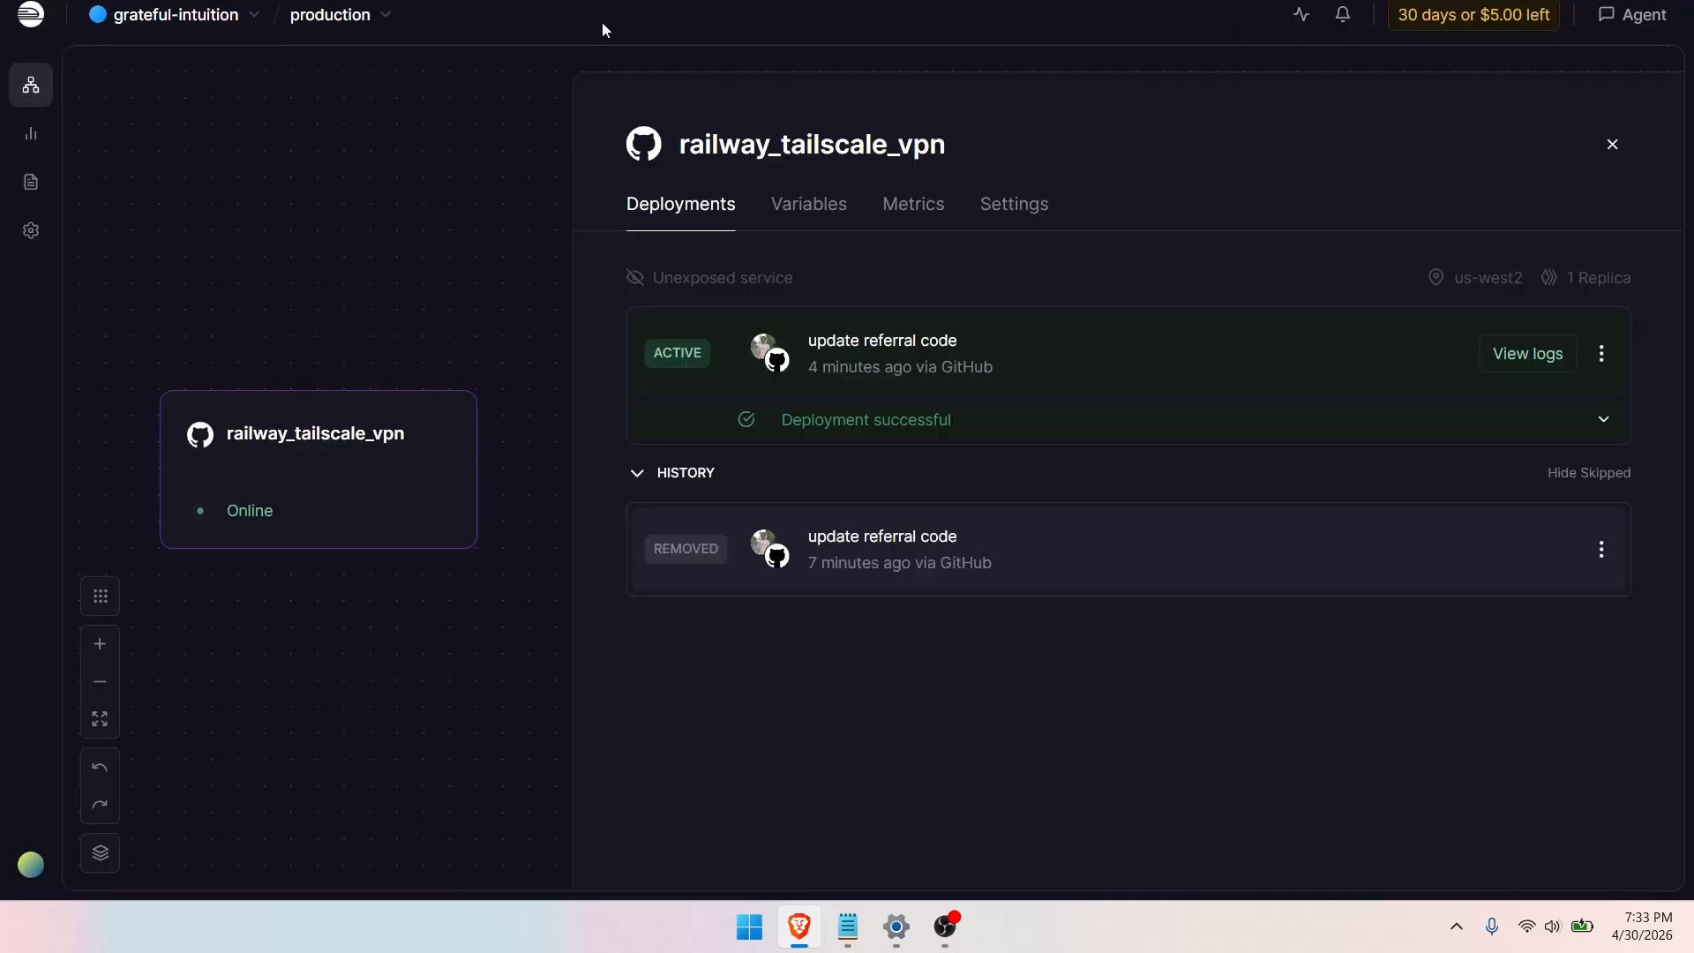
key(ctrl+t)
text(mt)
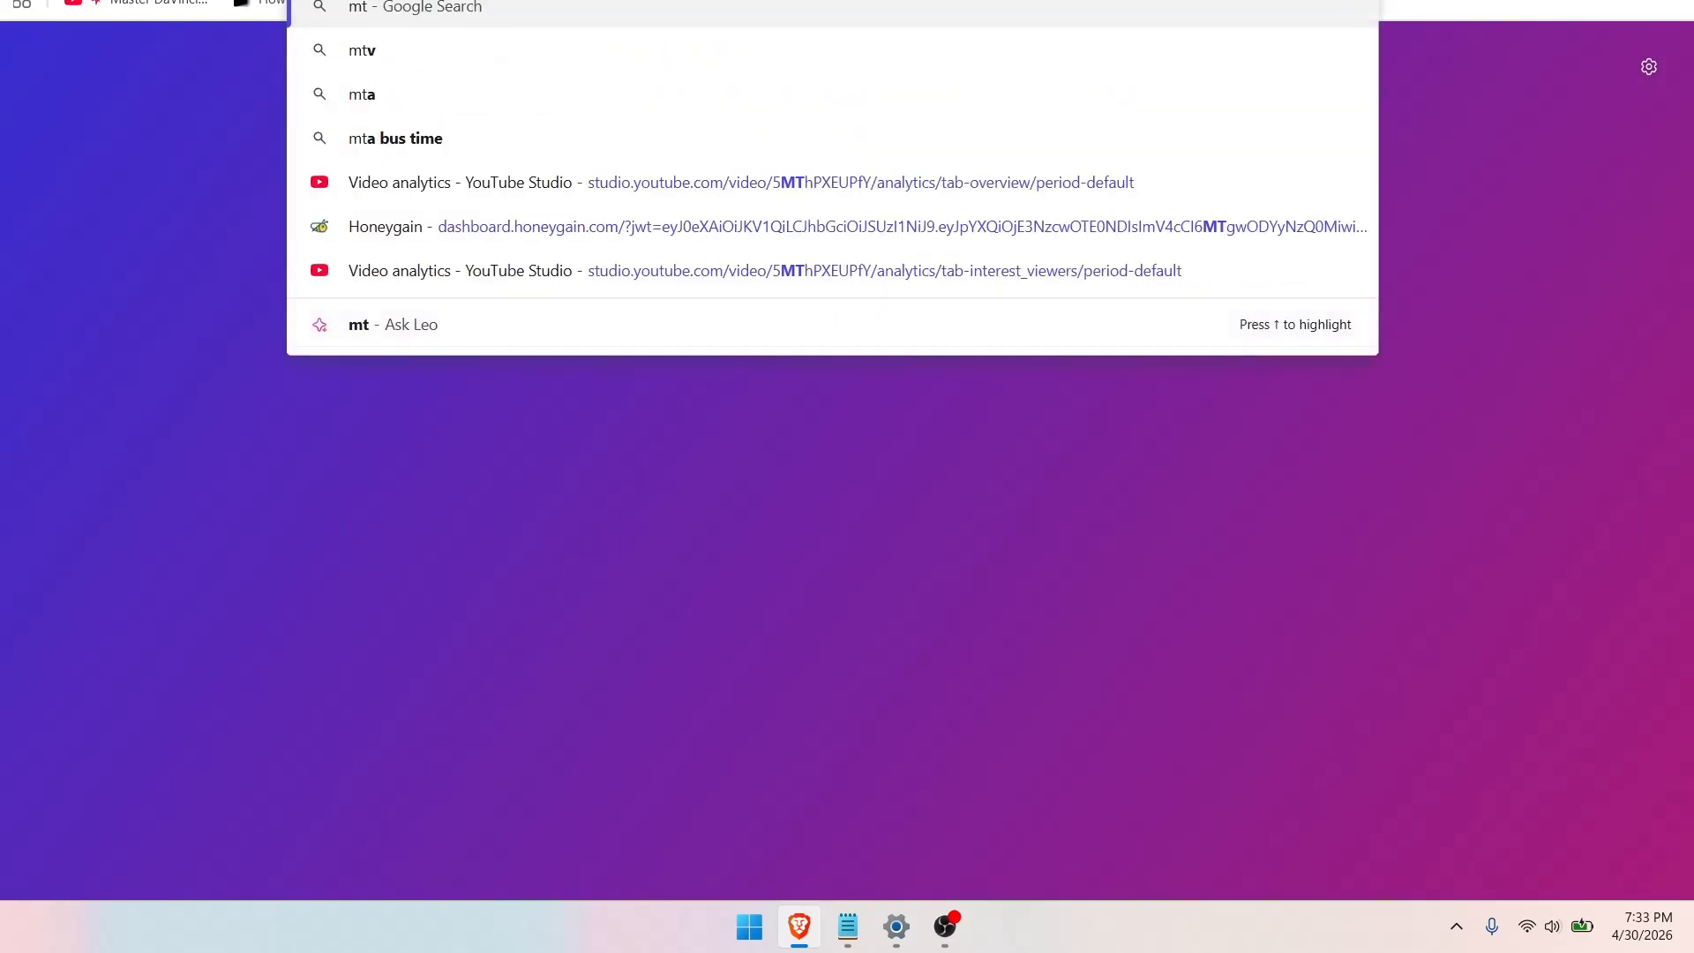
key(BackSpace)
text(y)
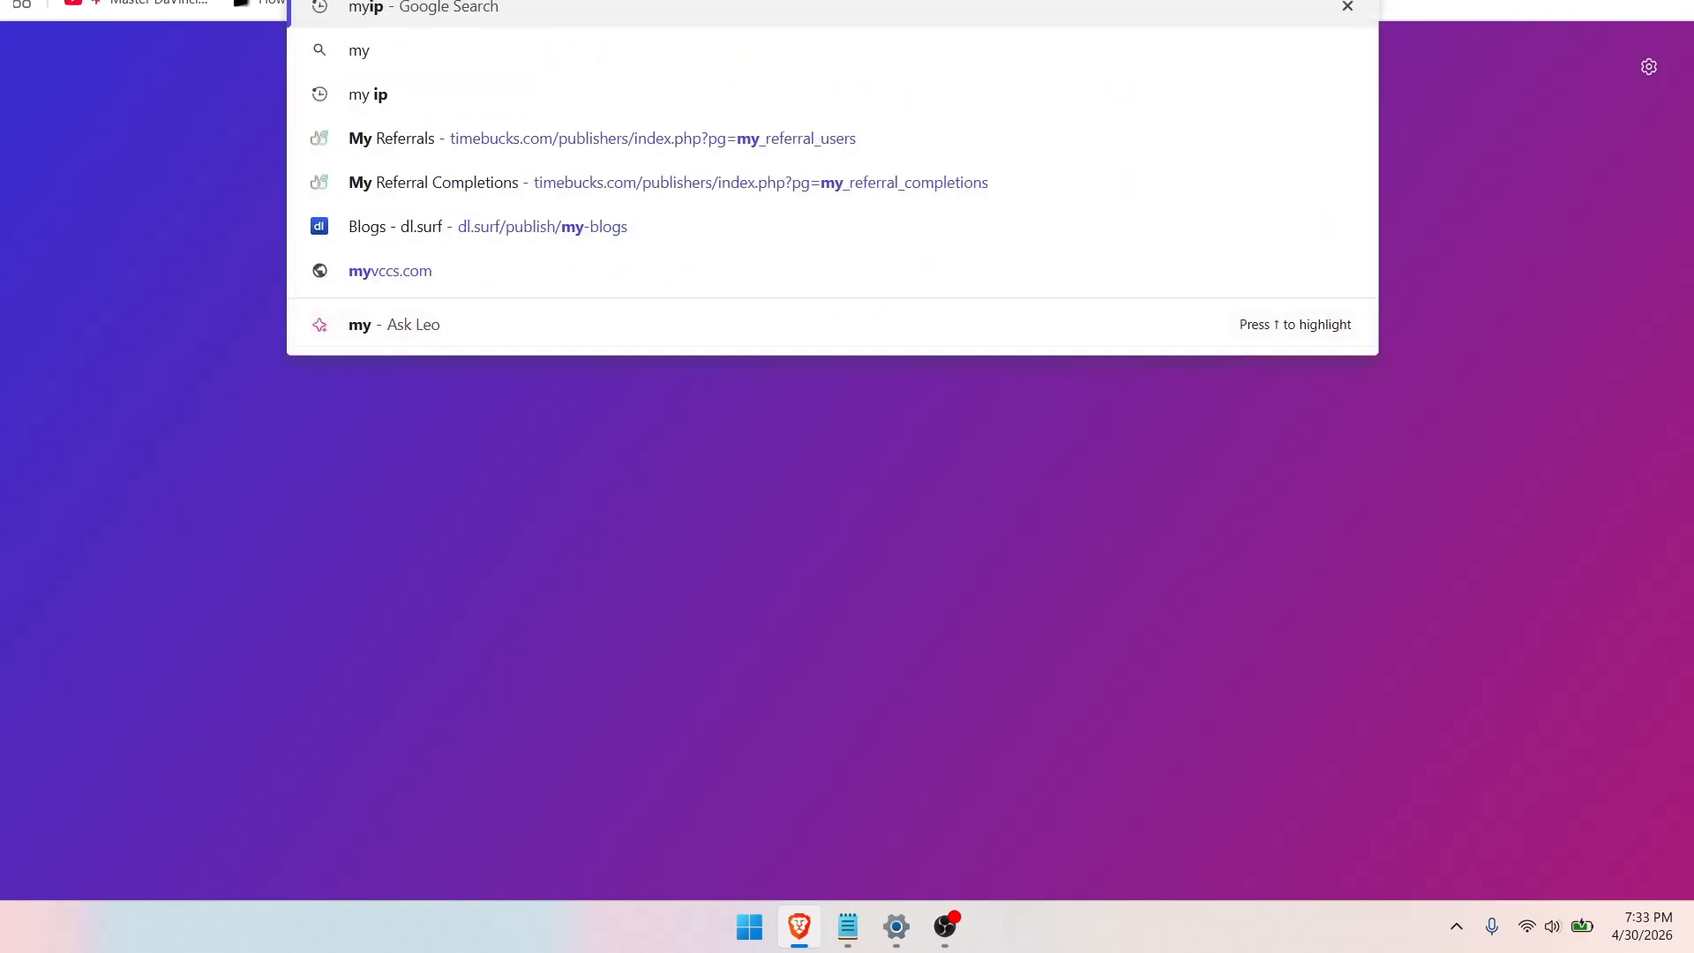
key(Return)
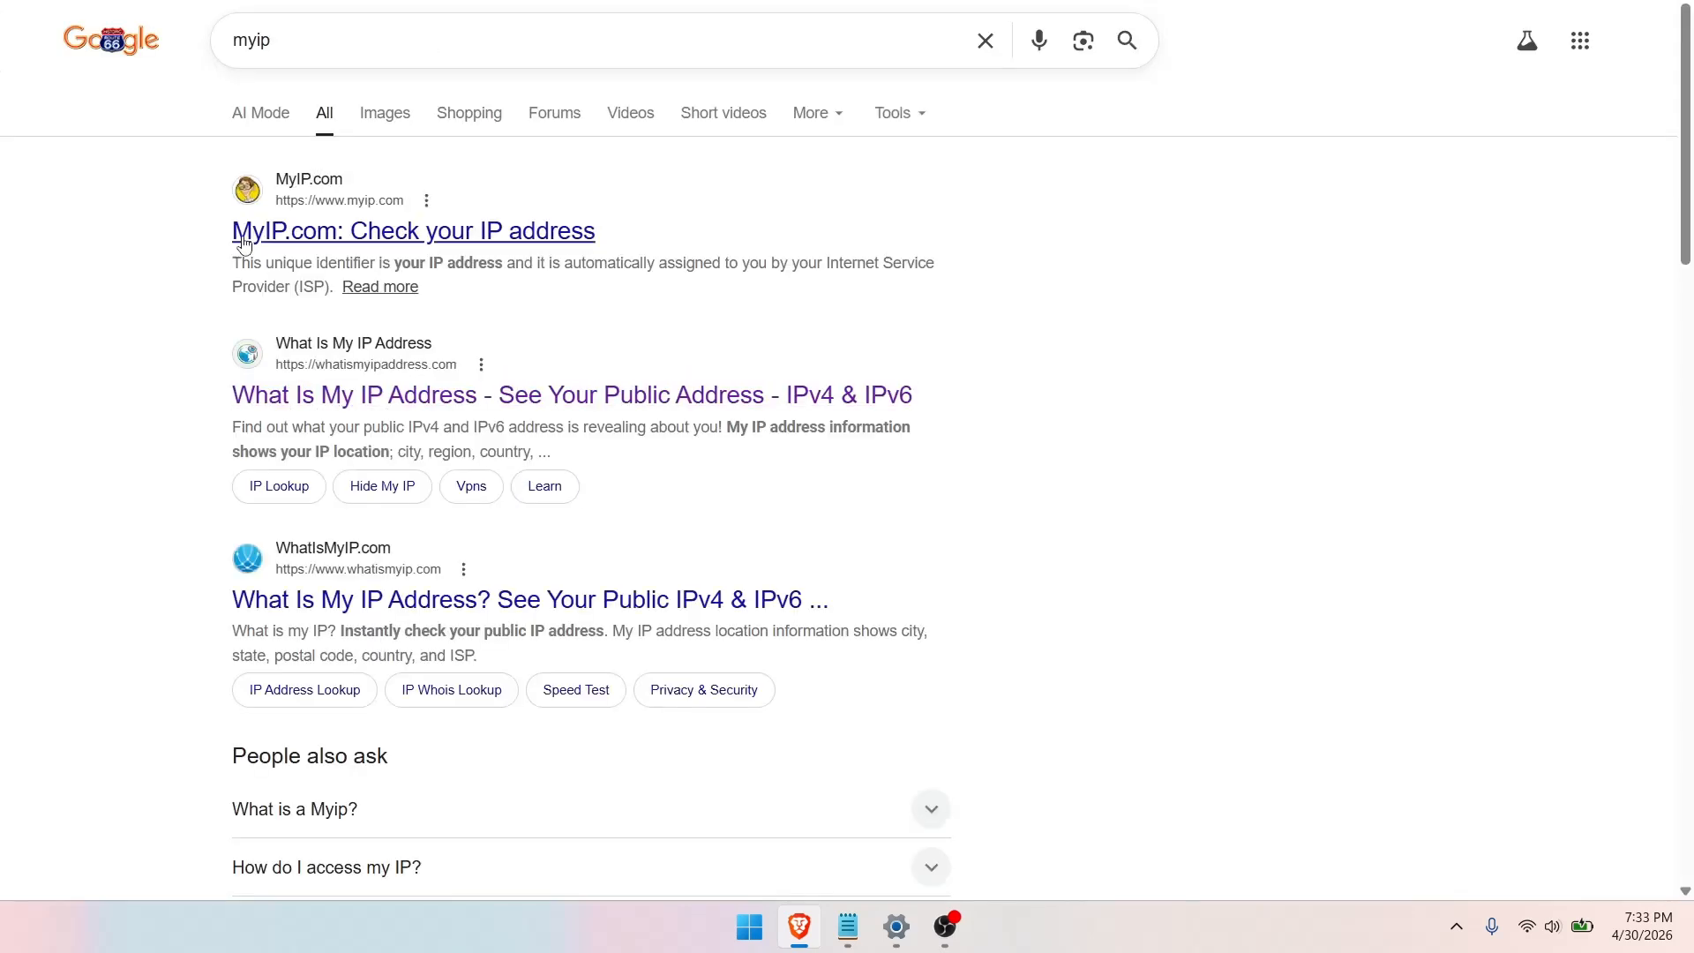
Check the Tailscale connection and exit node status in the system tray, and minimize the OBS window
click(945, 927)
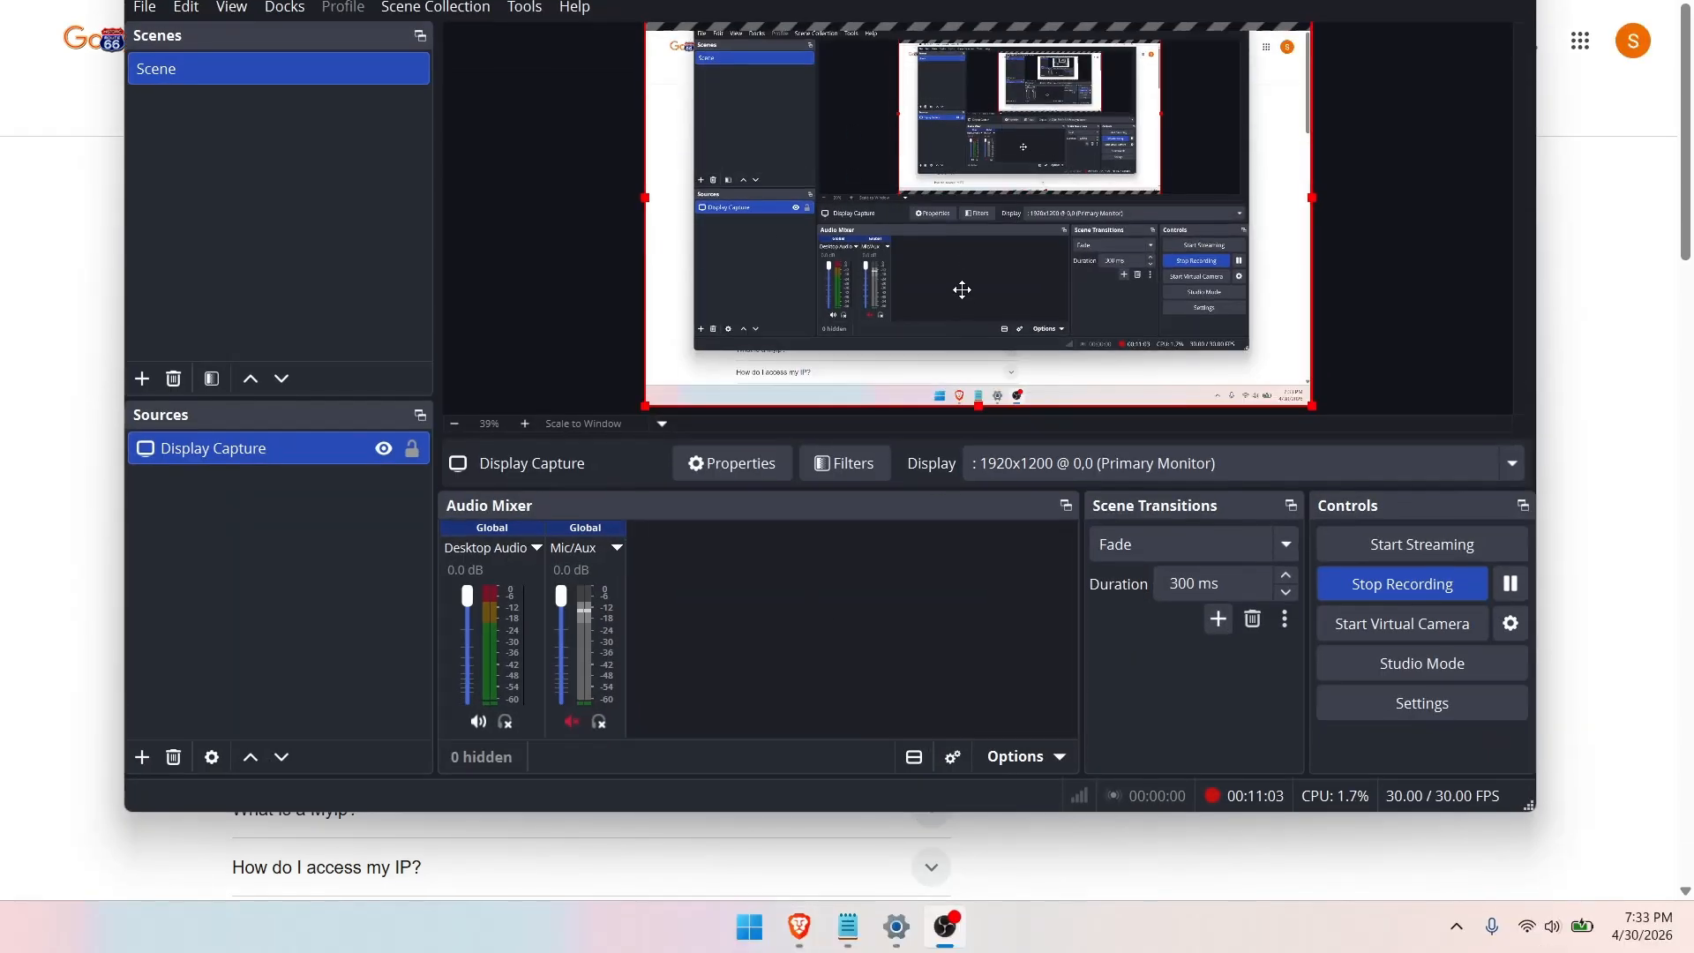
click(1458, 932)
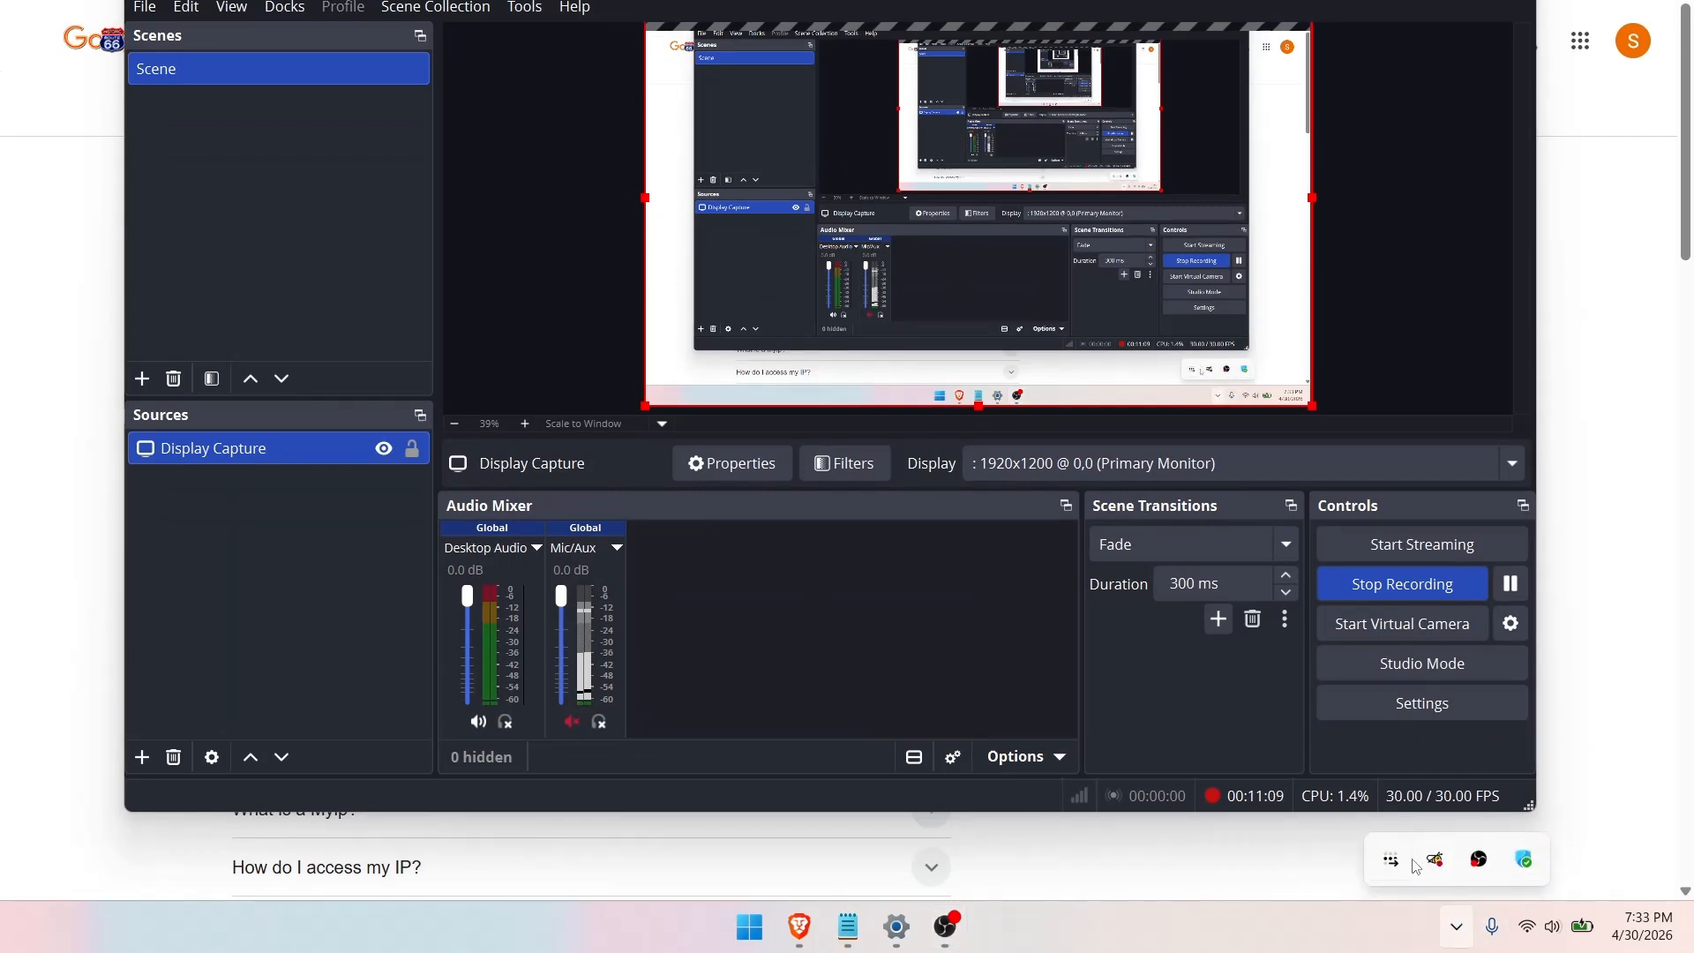
click(1398, 860)
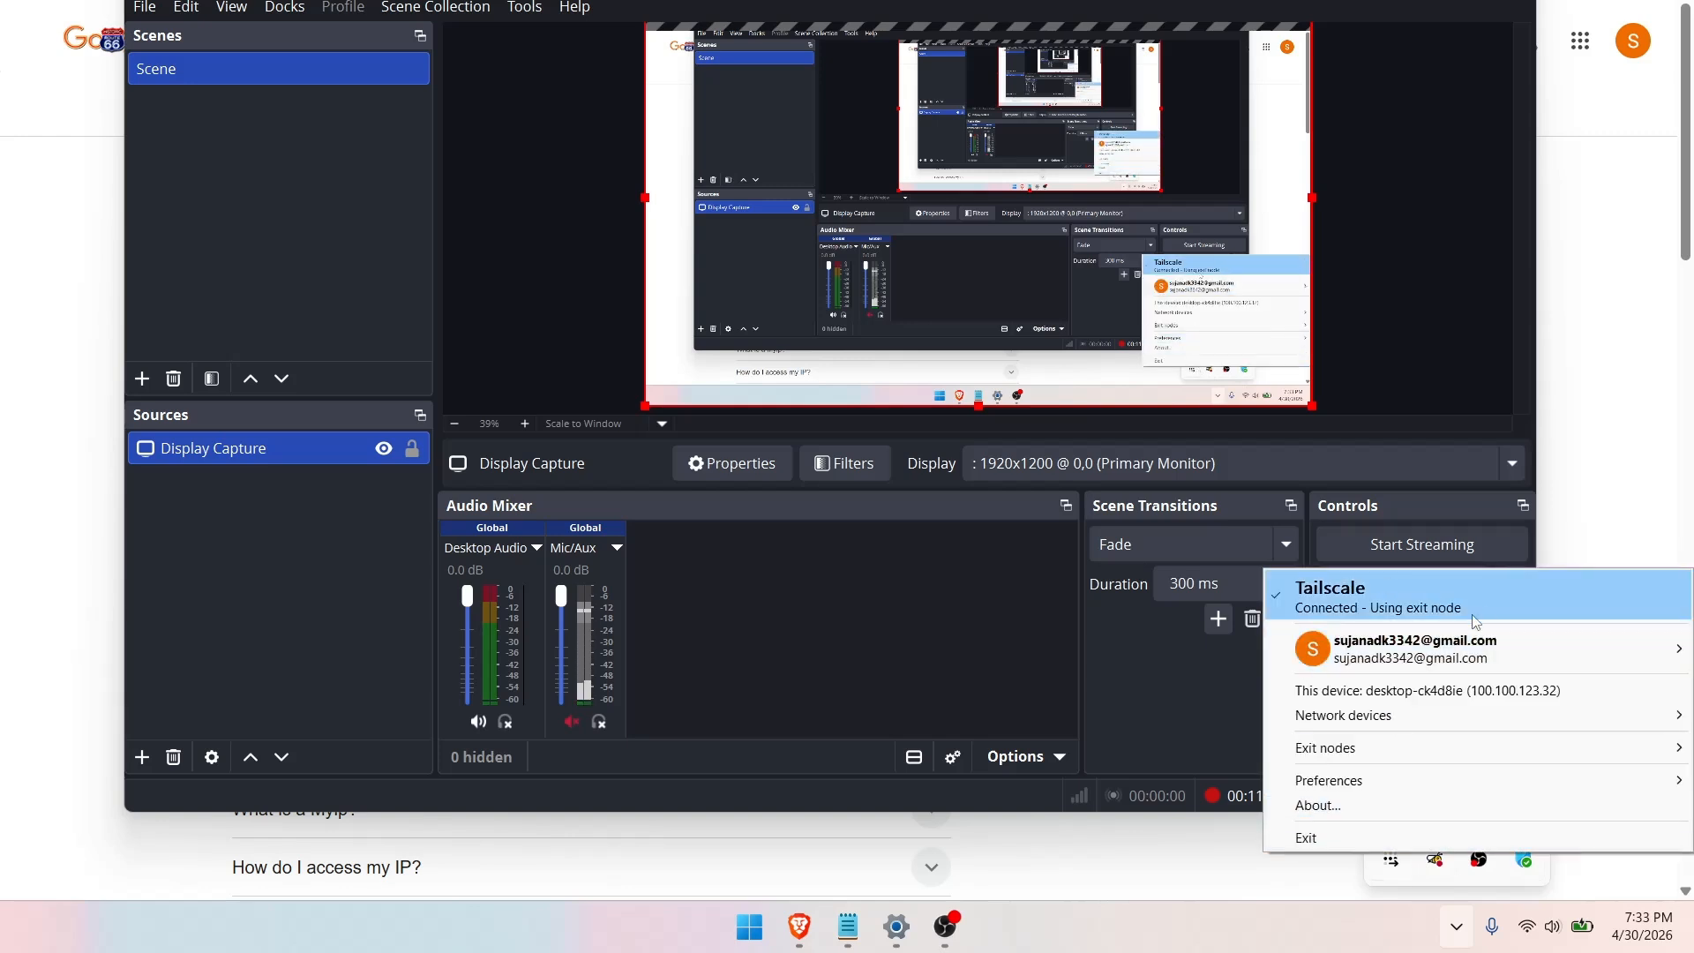
click(989, 624)
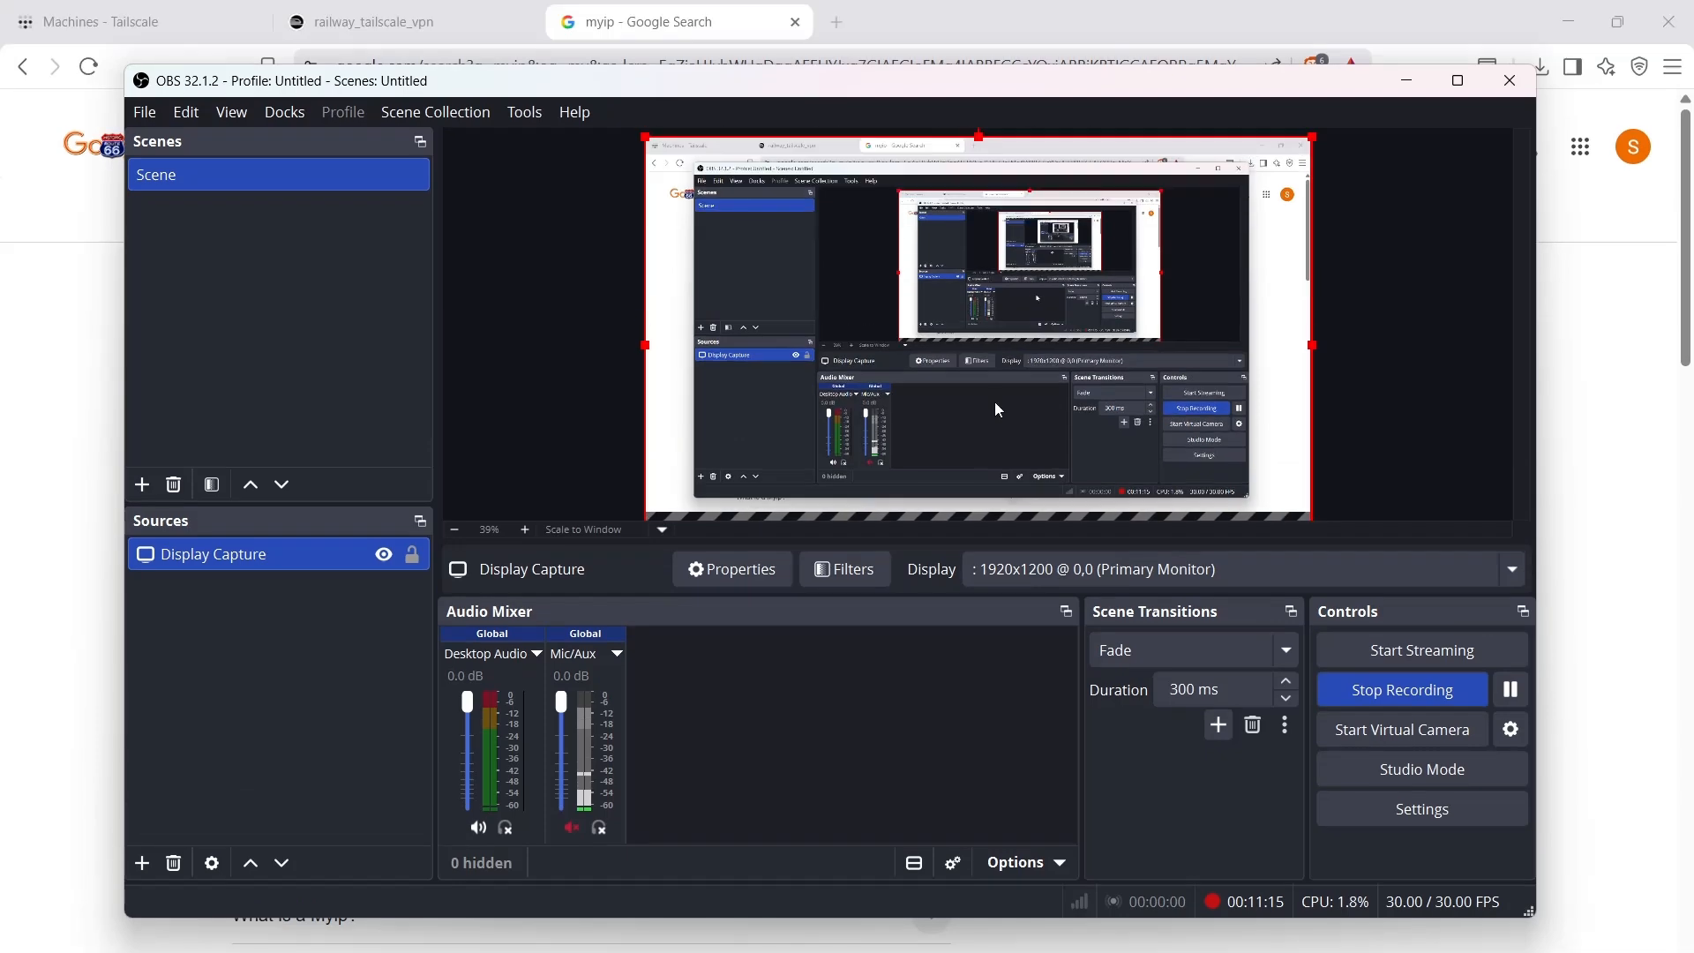
click(1408, 39)
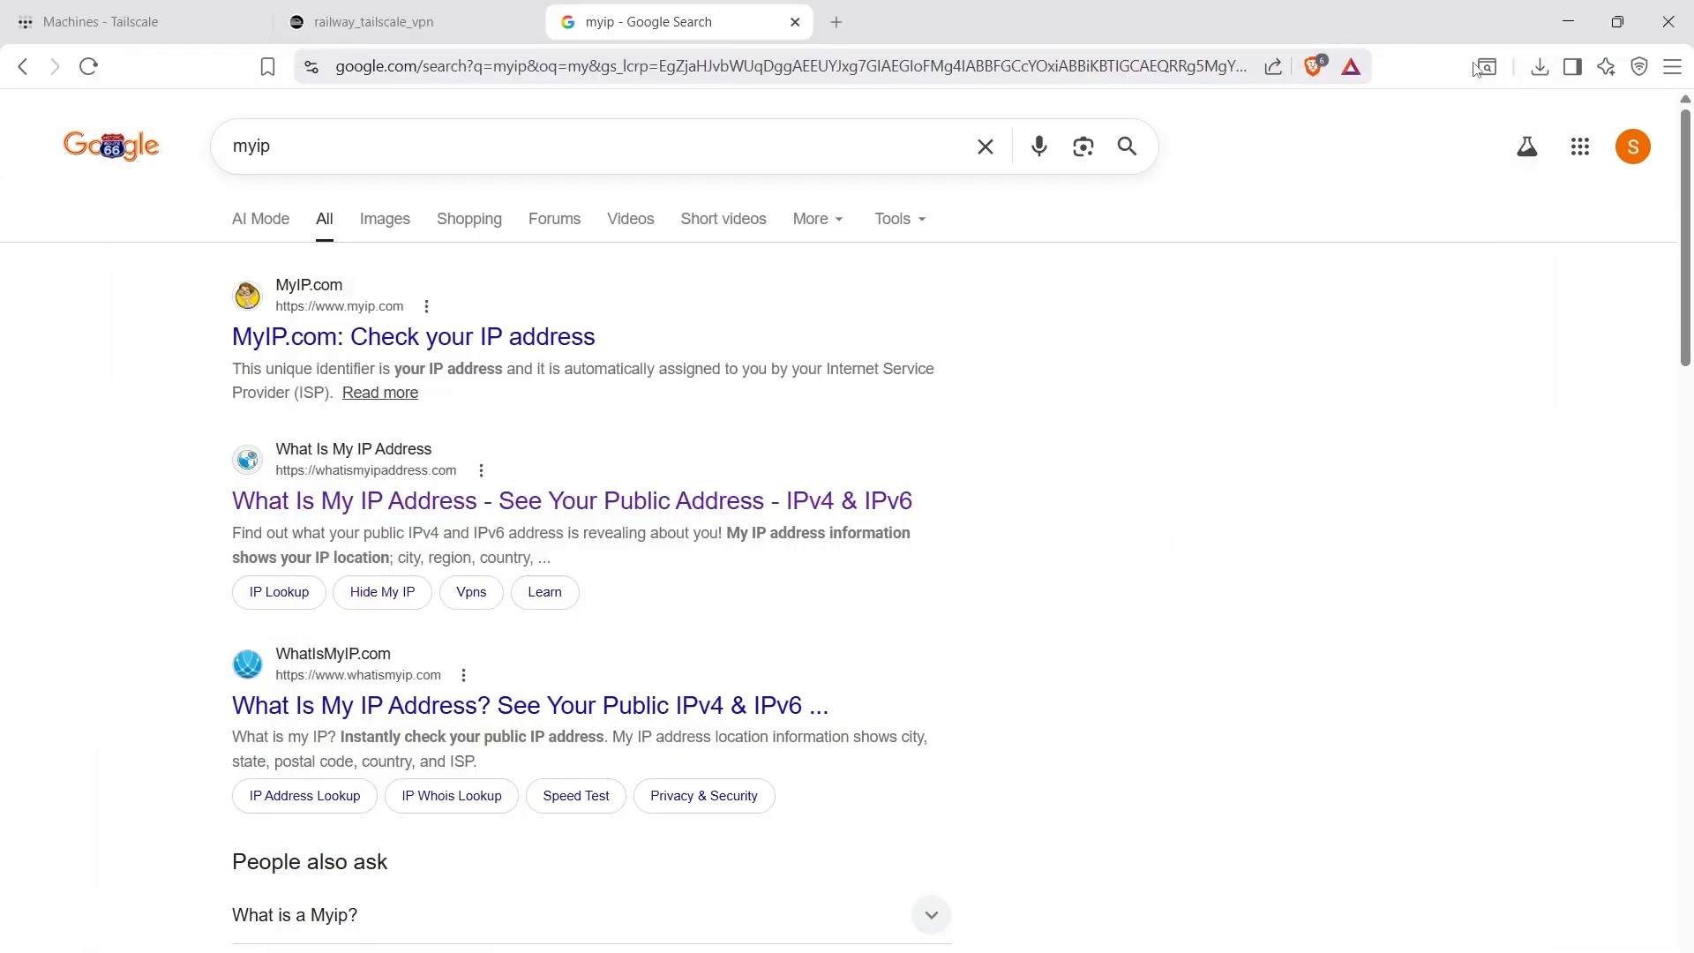
click(1672, 69)
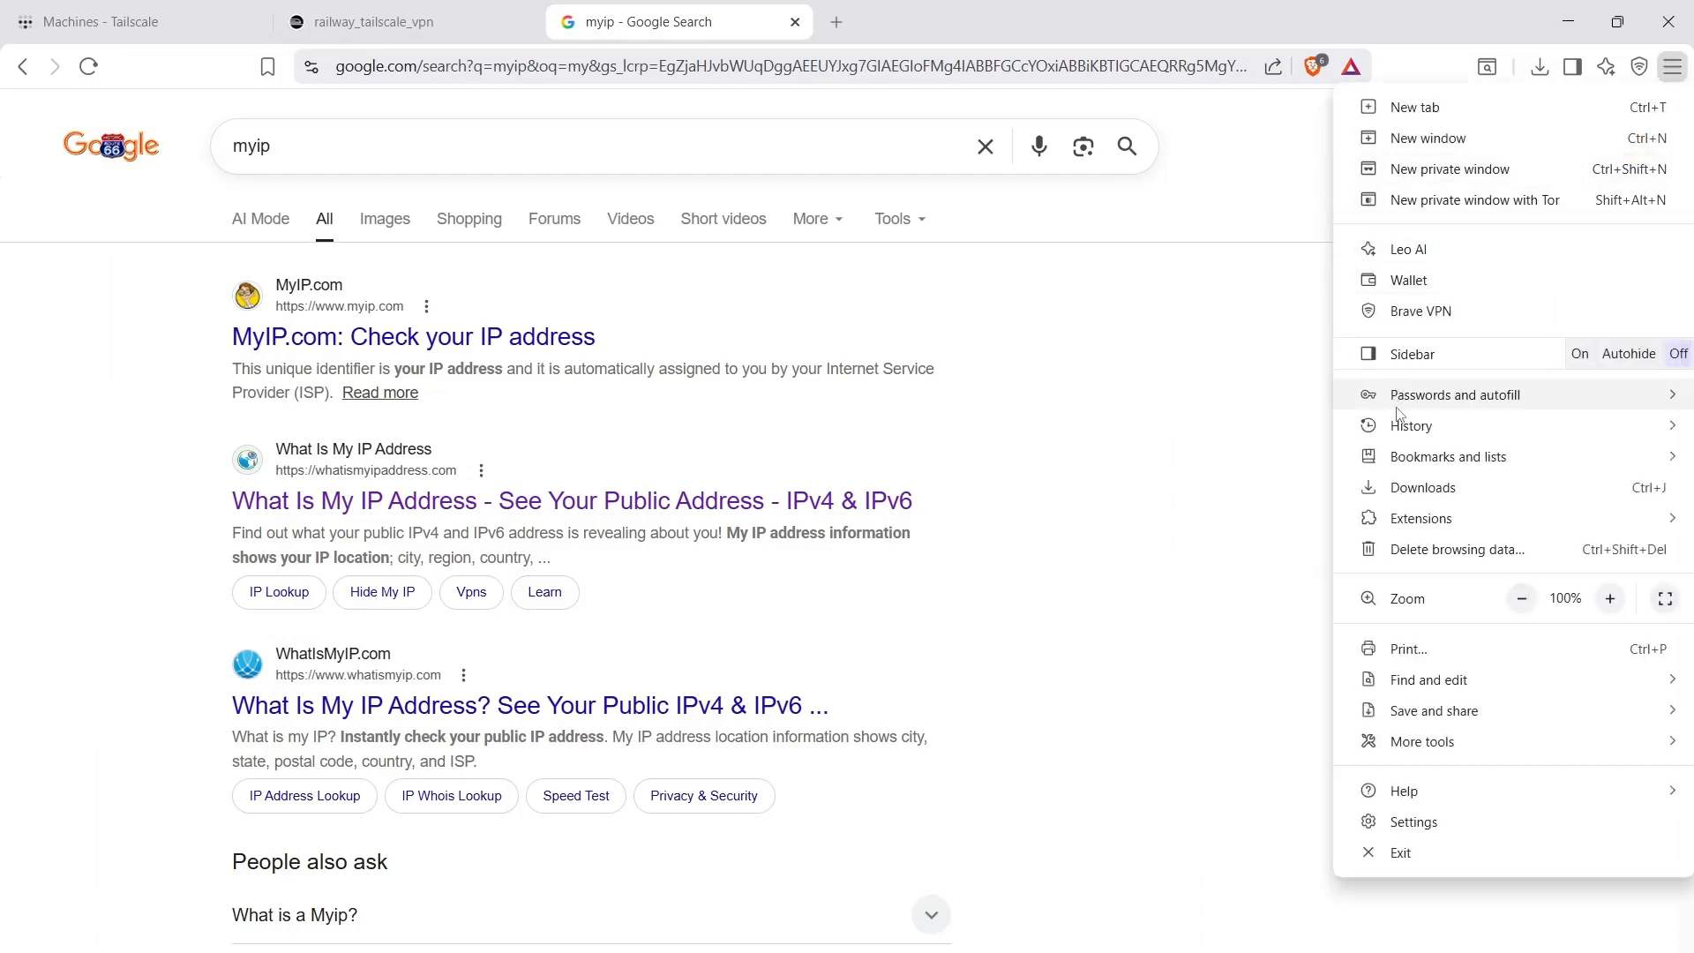
mouse_move(1430, 512)
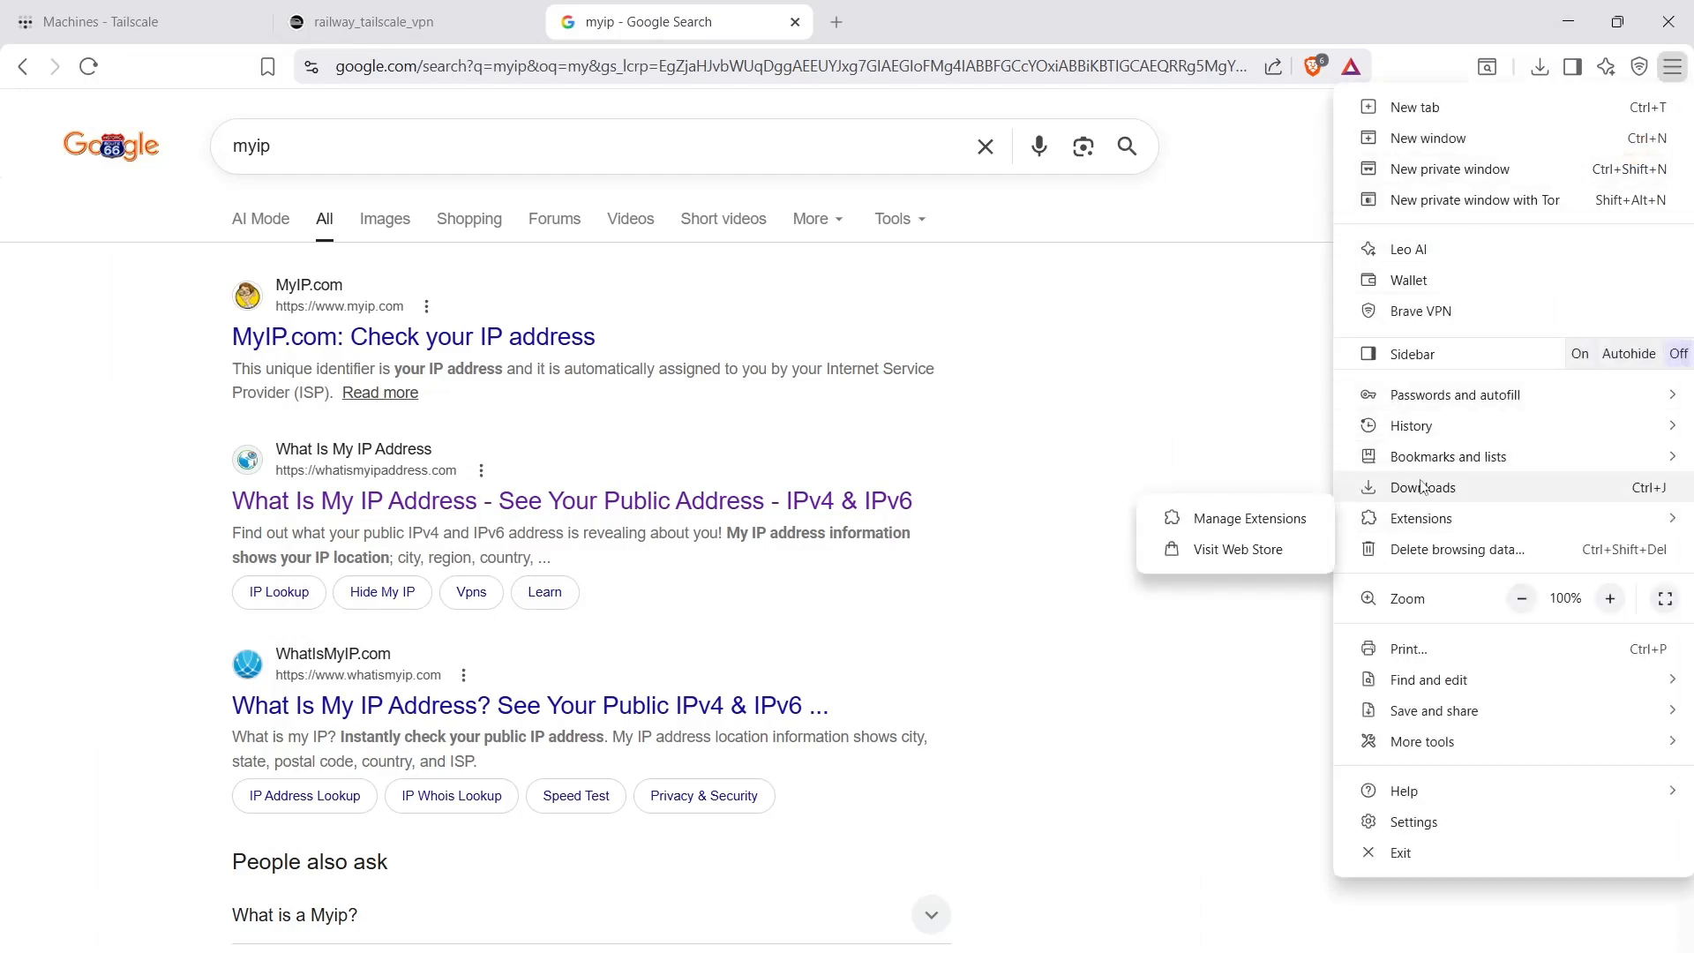
click(1253, 519)
click(766, 14)
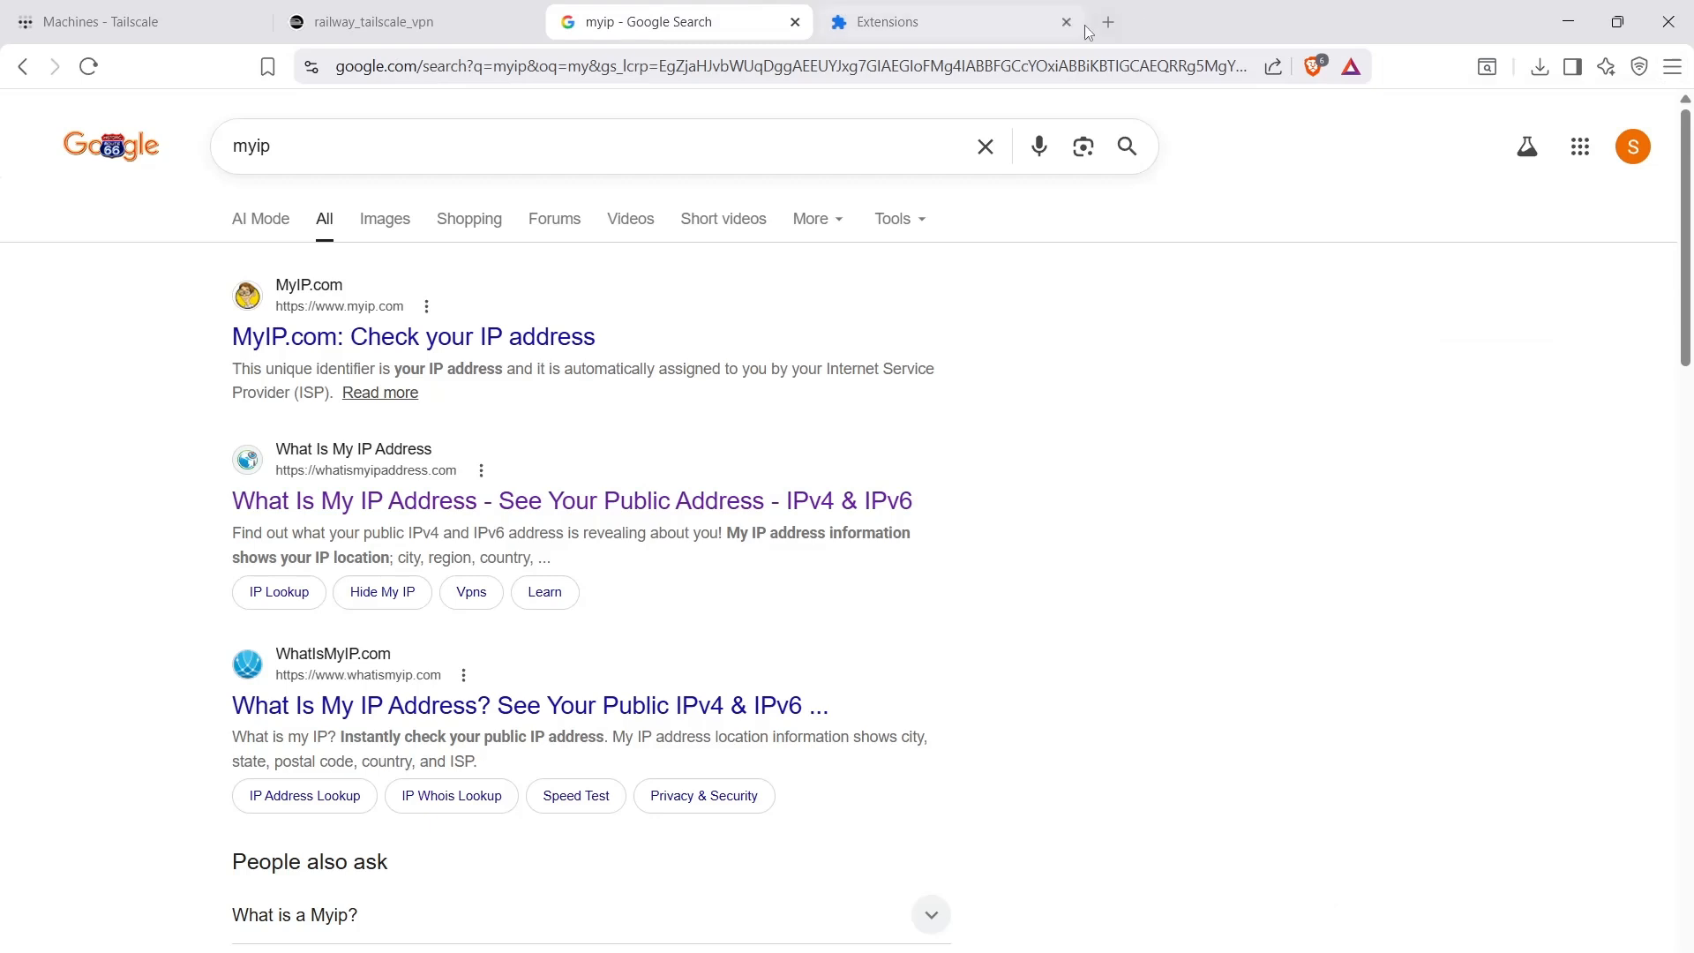
click(1066, 22)
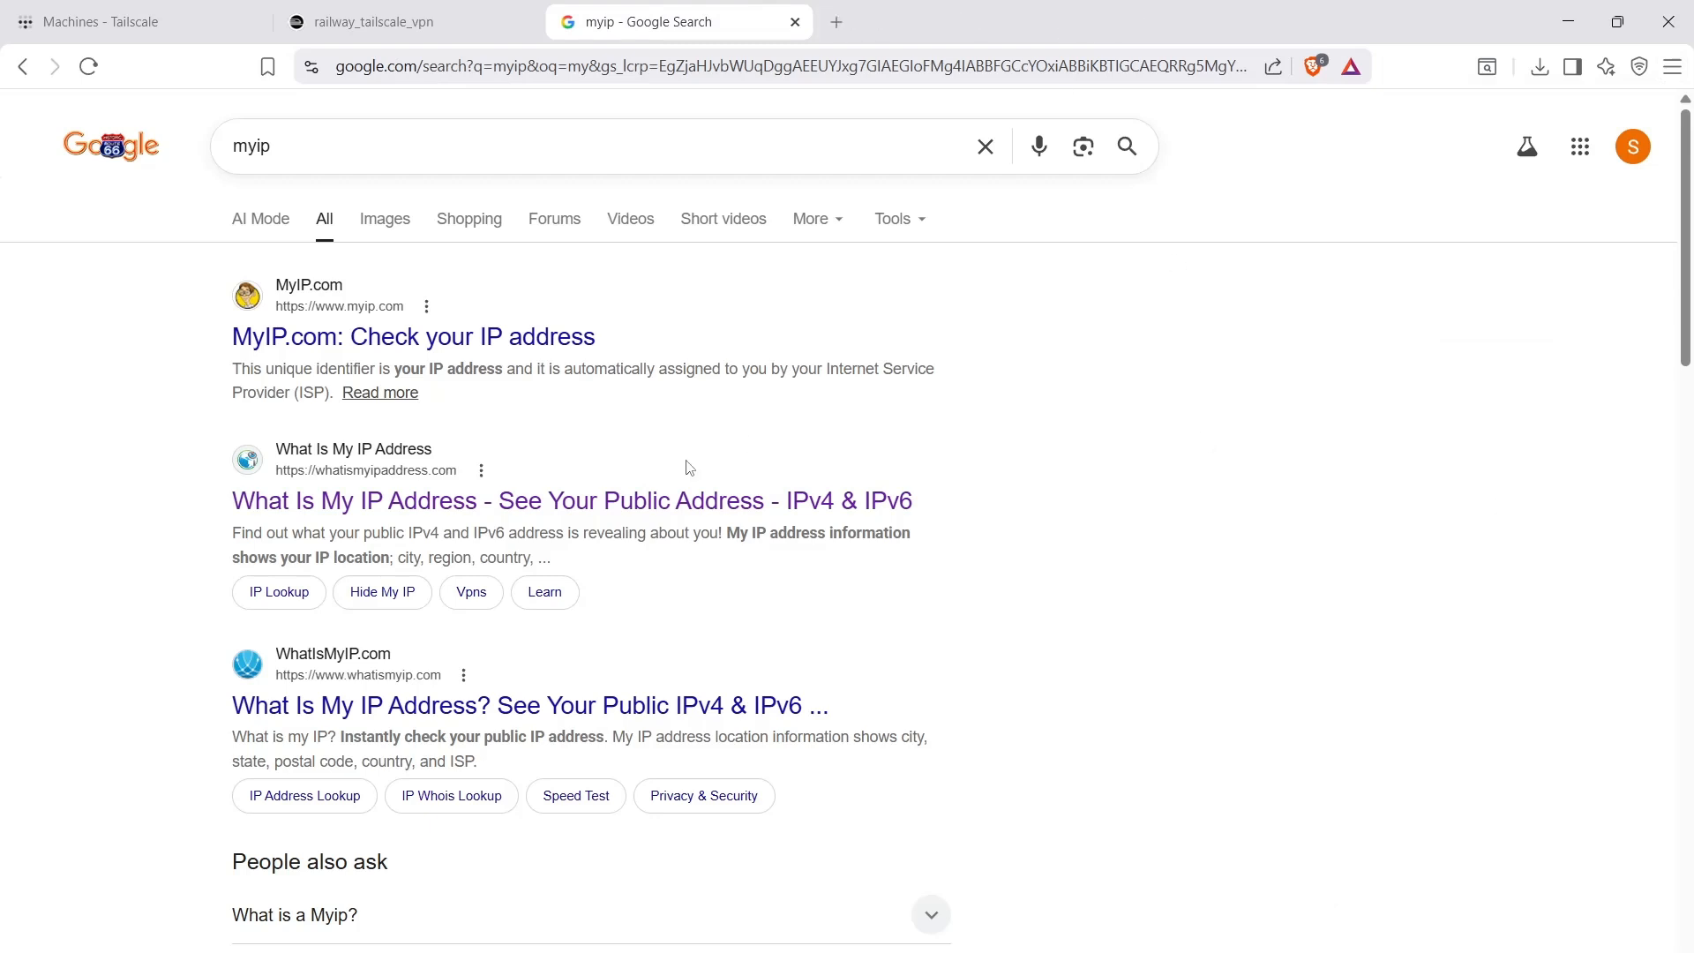
Open the What Is My IP Address website from the search results
click(482, 472)
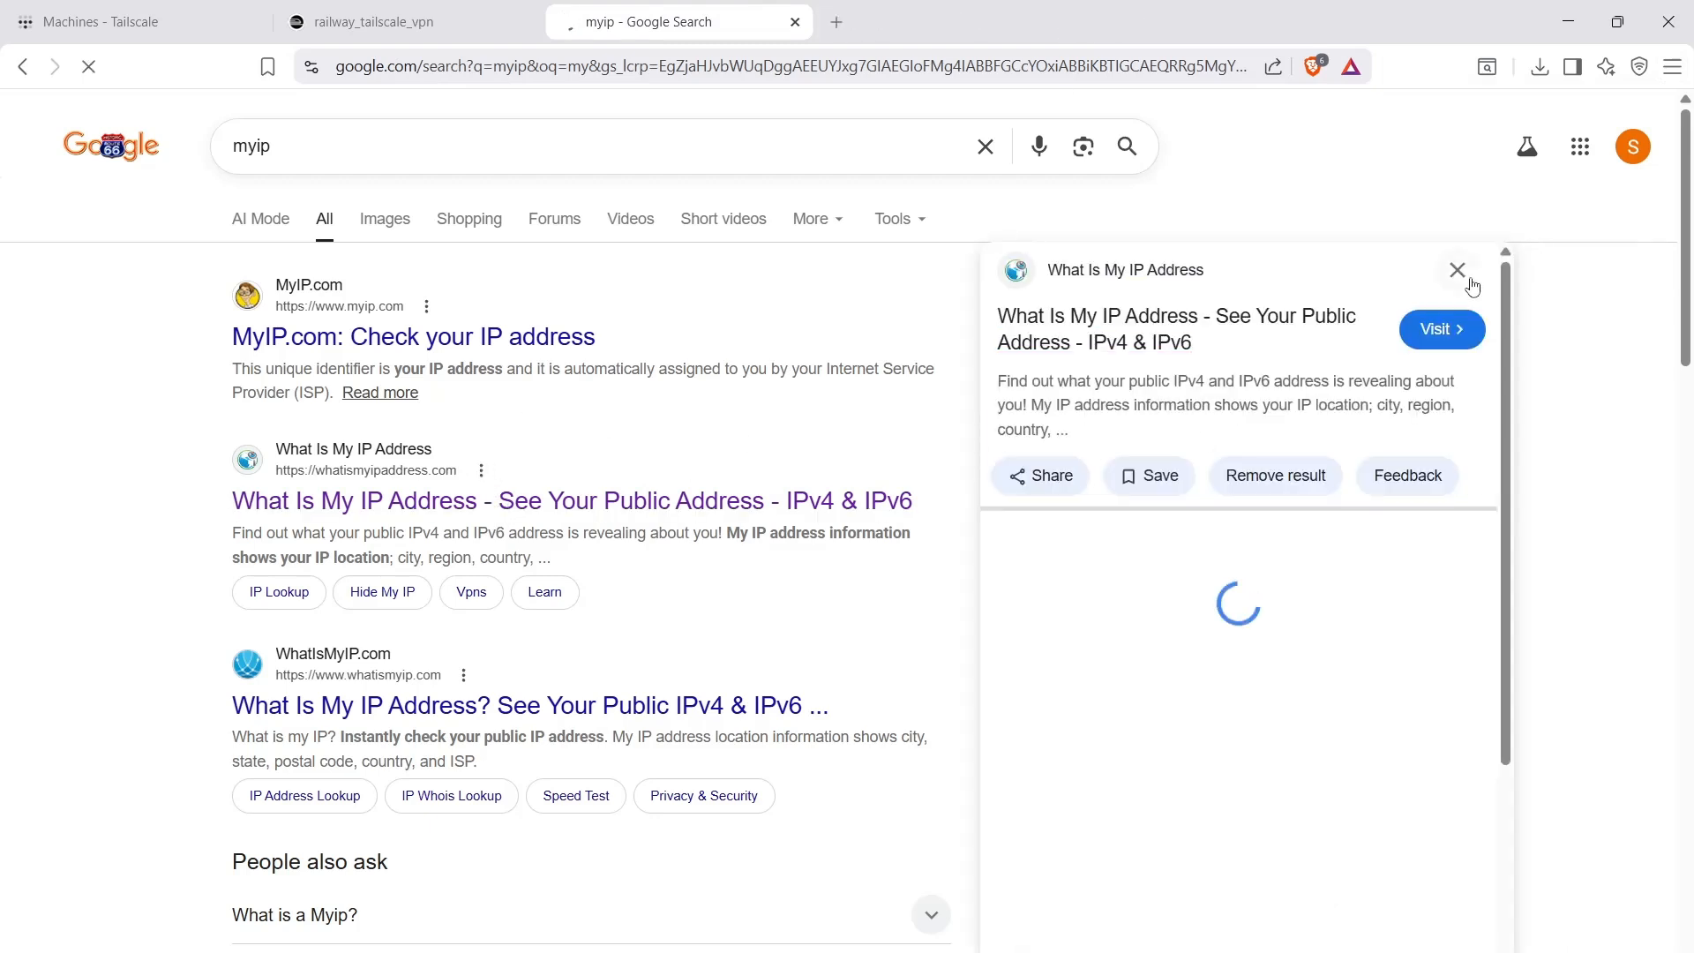
click(1470, 281)
click(529, 501)
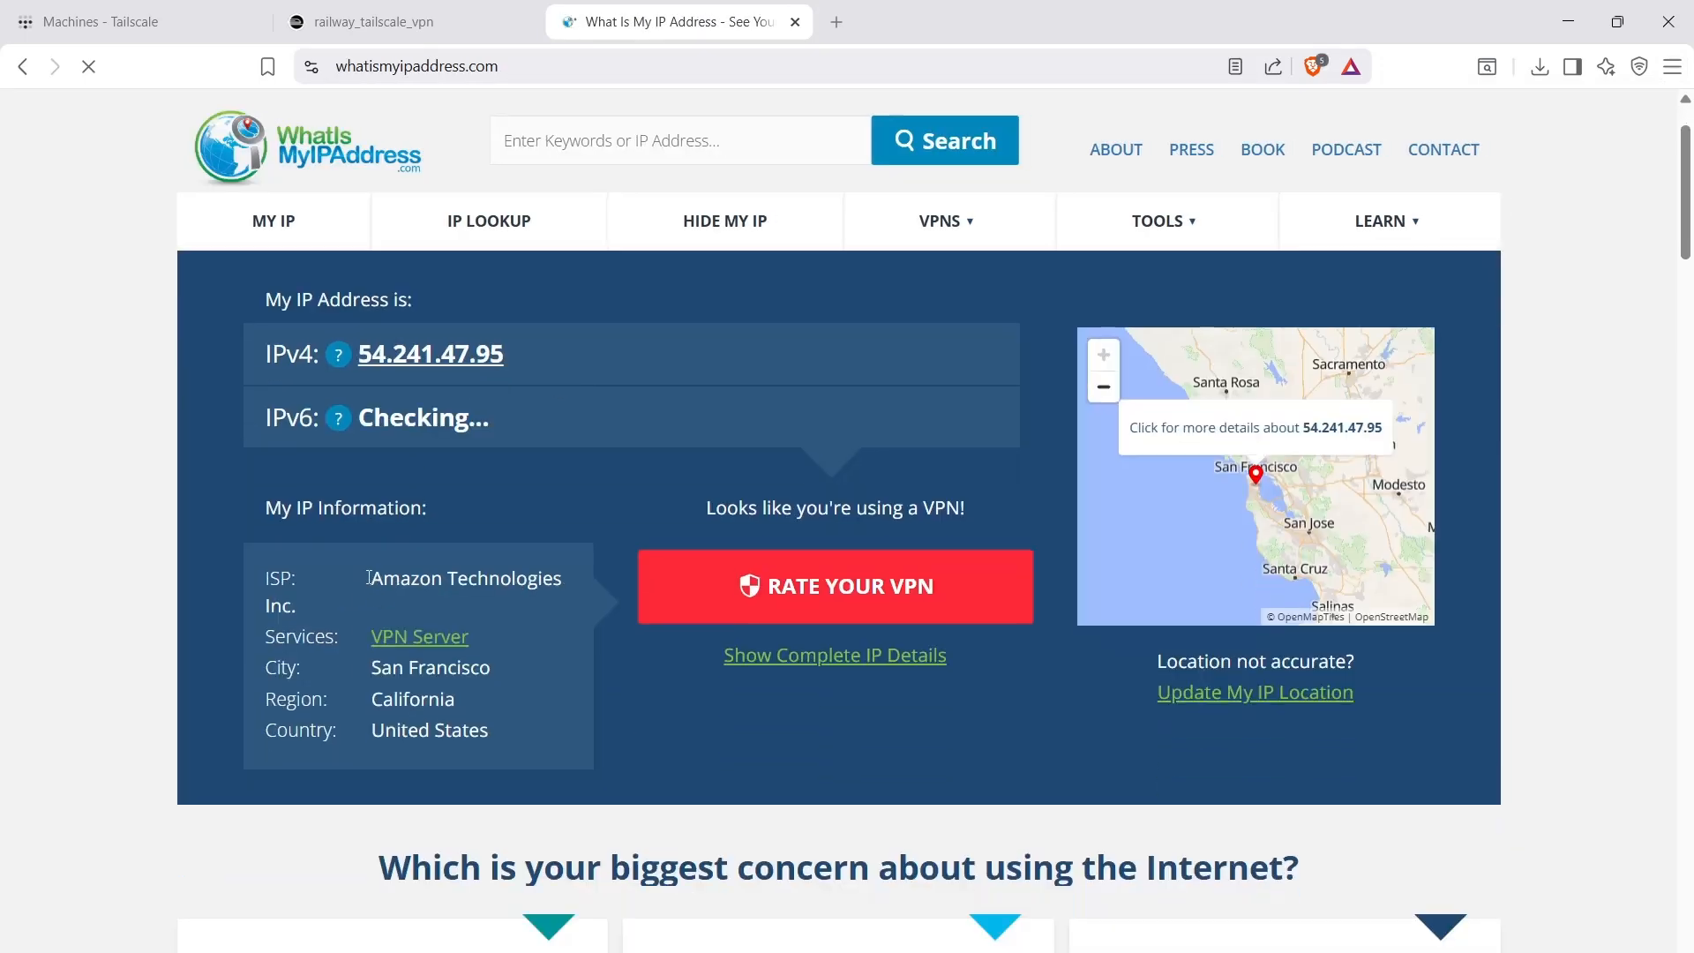
Examine the public IP address, ISP, city, region and country reported for the current connection
drag(268, 574, 541, 606)
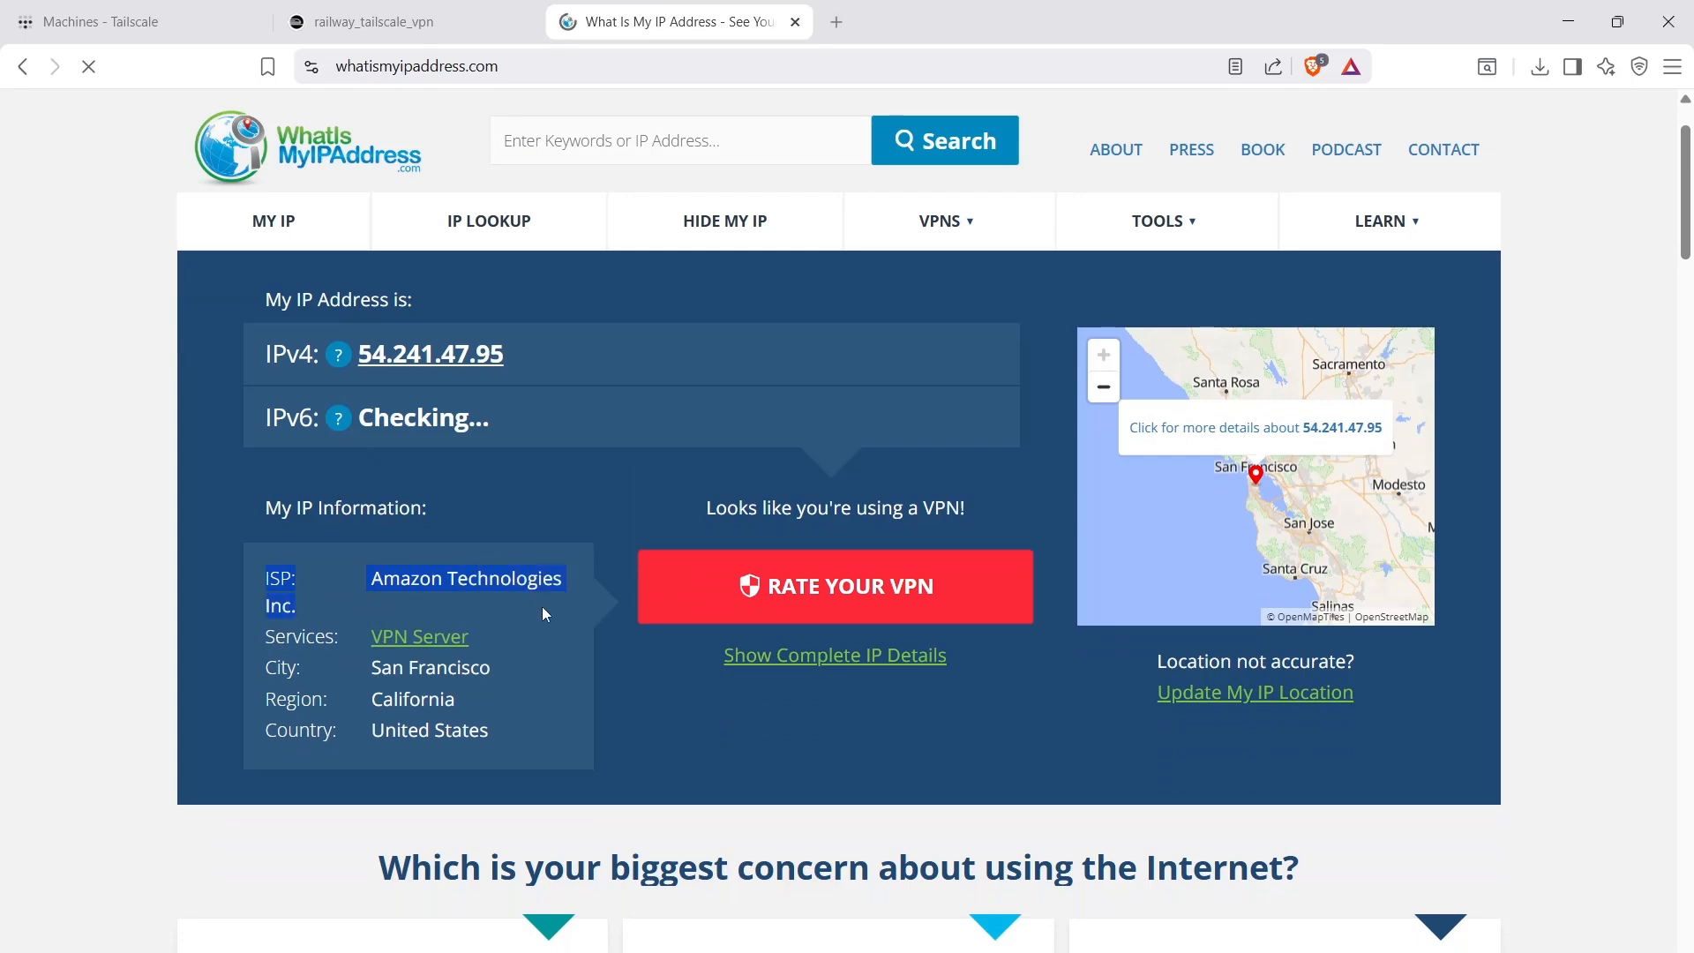
click(519, 660)
scroll(500, 512, down, 3)
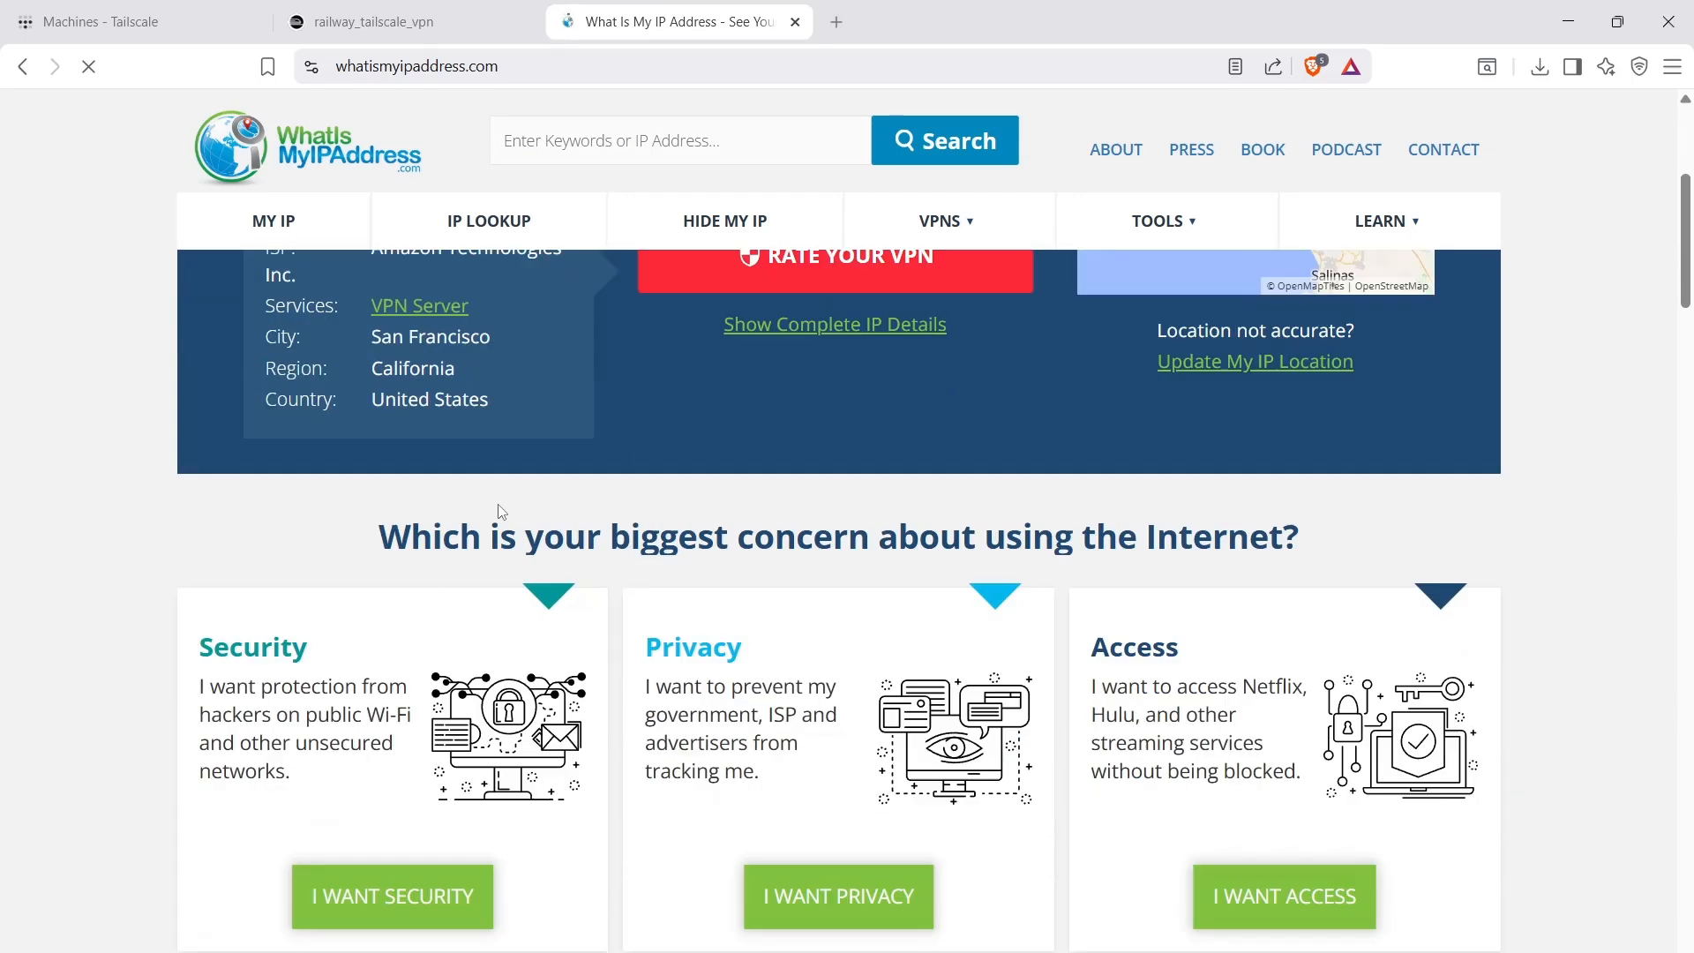
drag(266, 337, 479, 403)
click(485, 415)
scroll(498, 494, up, 2)
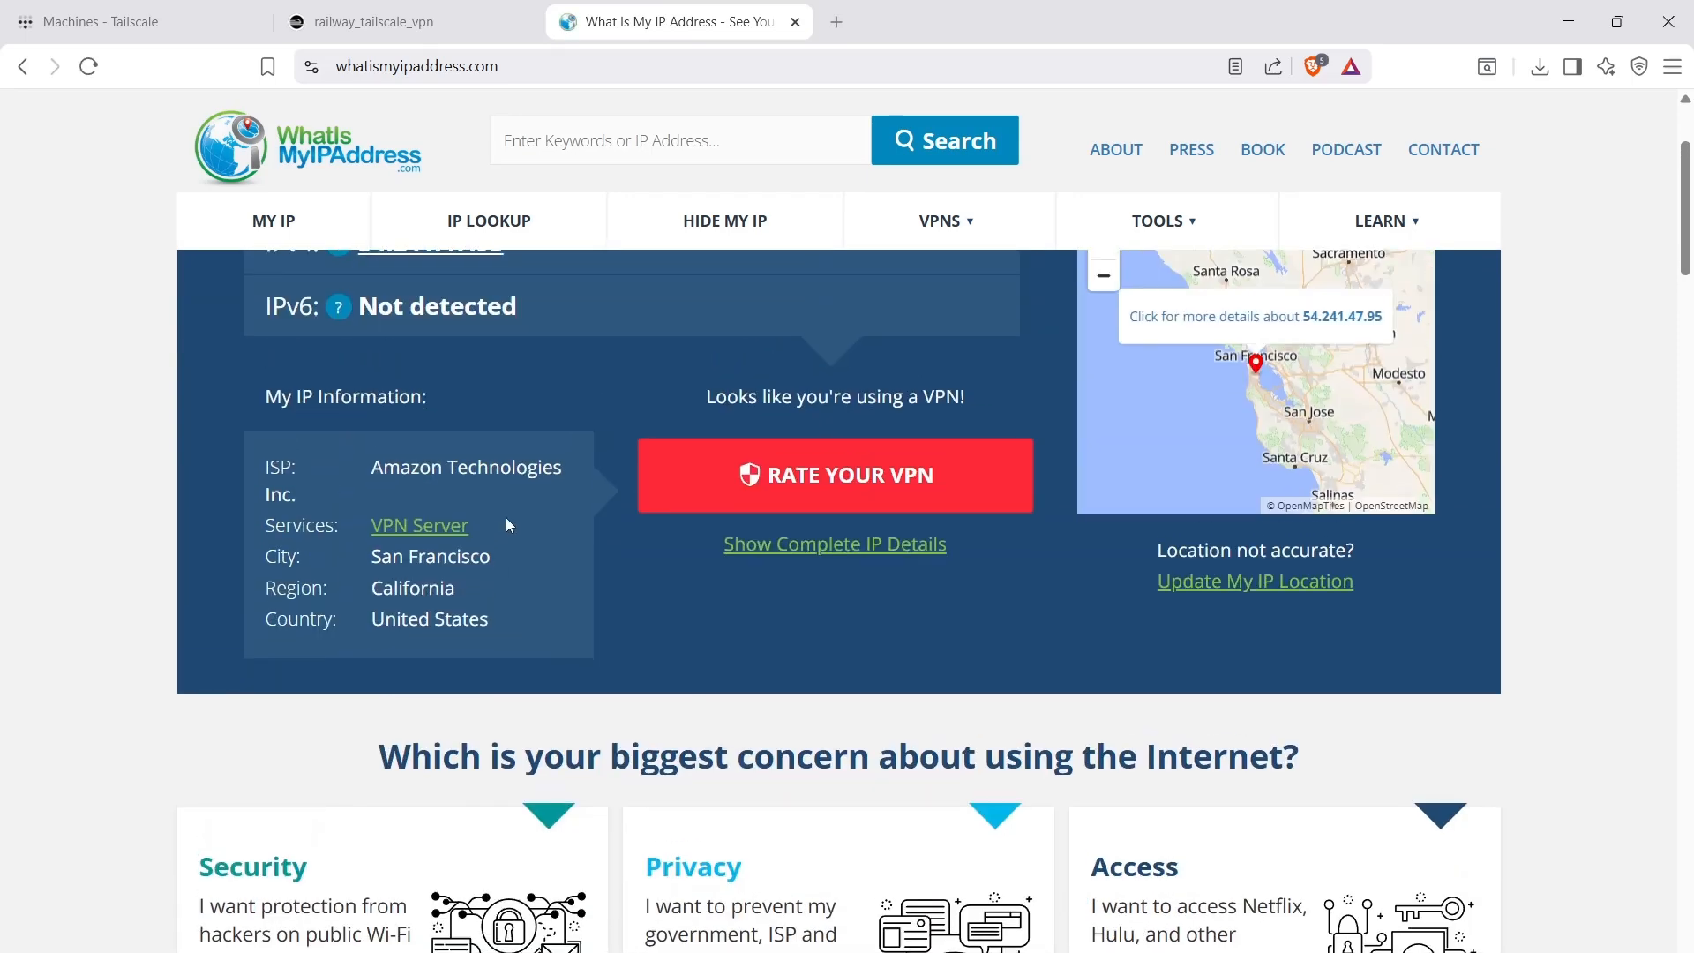
drag(482, 622, 267, 586)
click(350, 608)
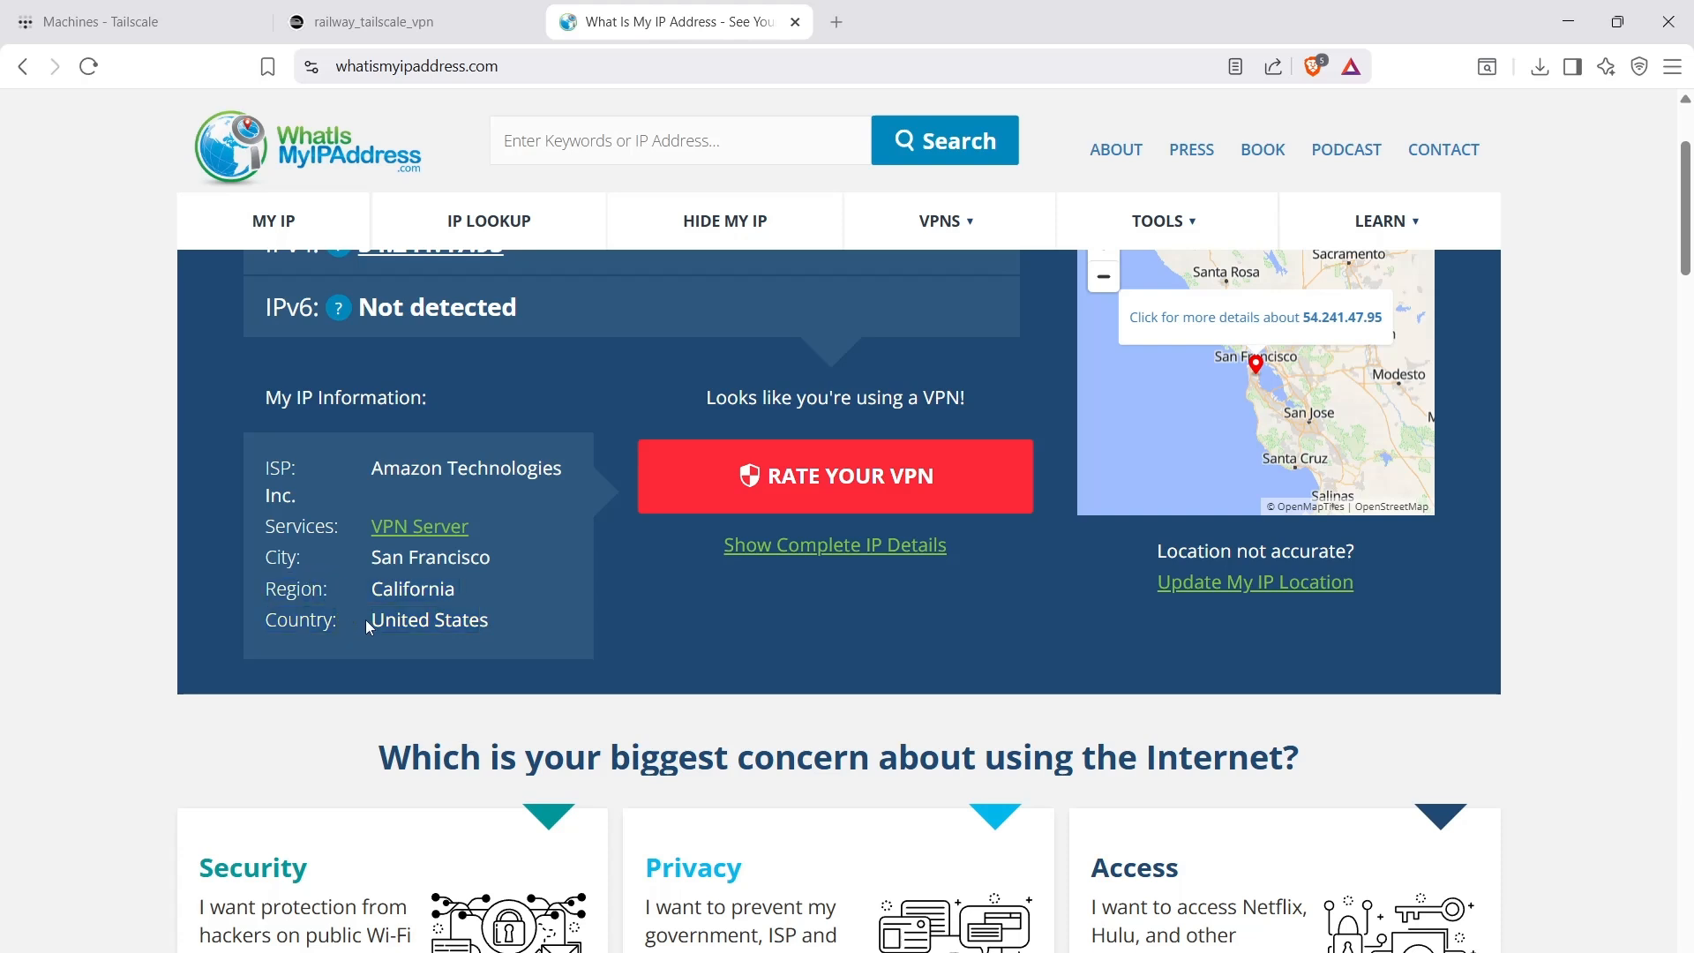
click(491, 620)
drag(455, 591, 368, 589)
click(355, 591)
scroll(854, 533, up, 2)
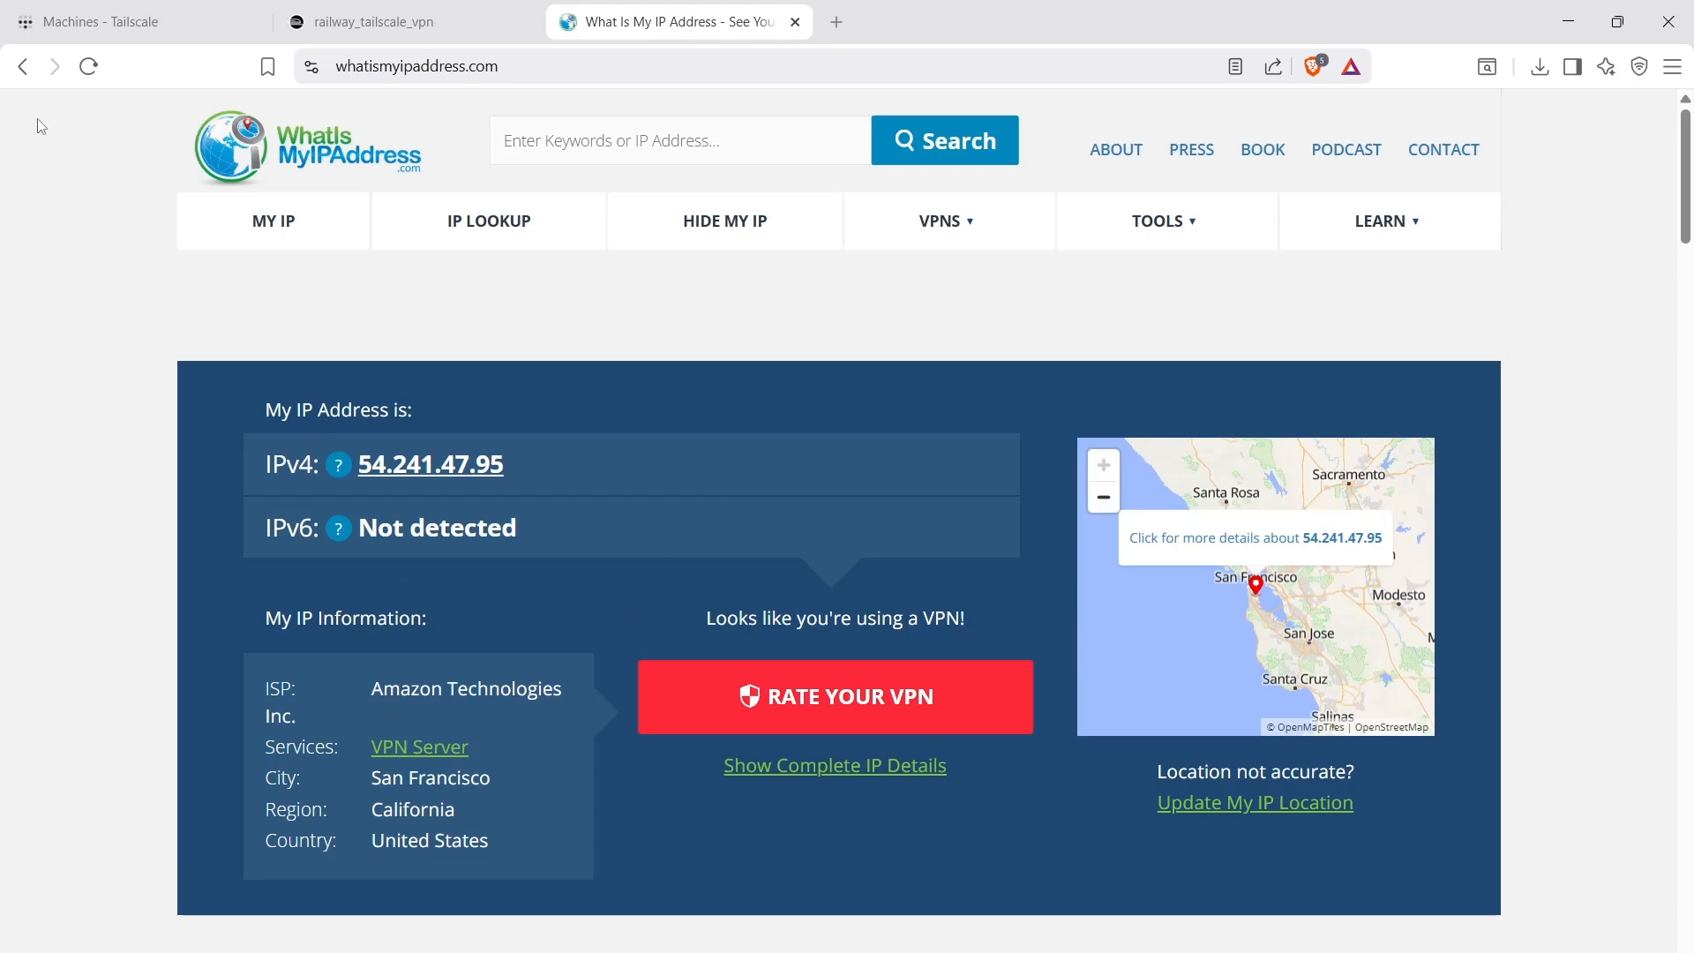
Return to the "myip" search results and open MyIP.com as a second IP address check
click(23, 66)
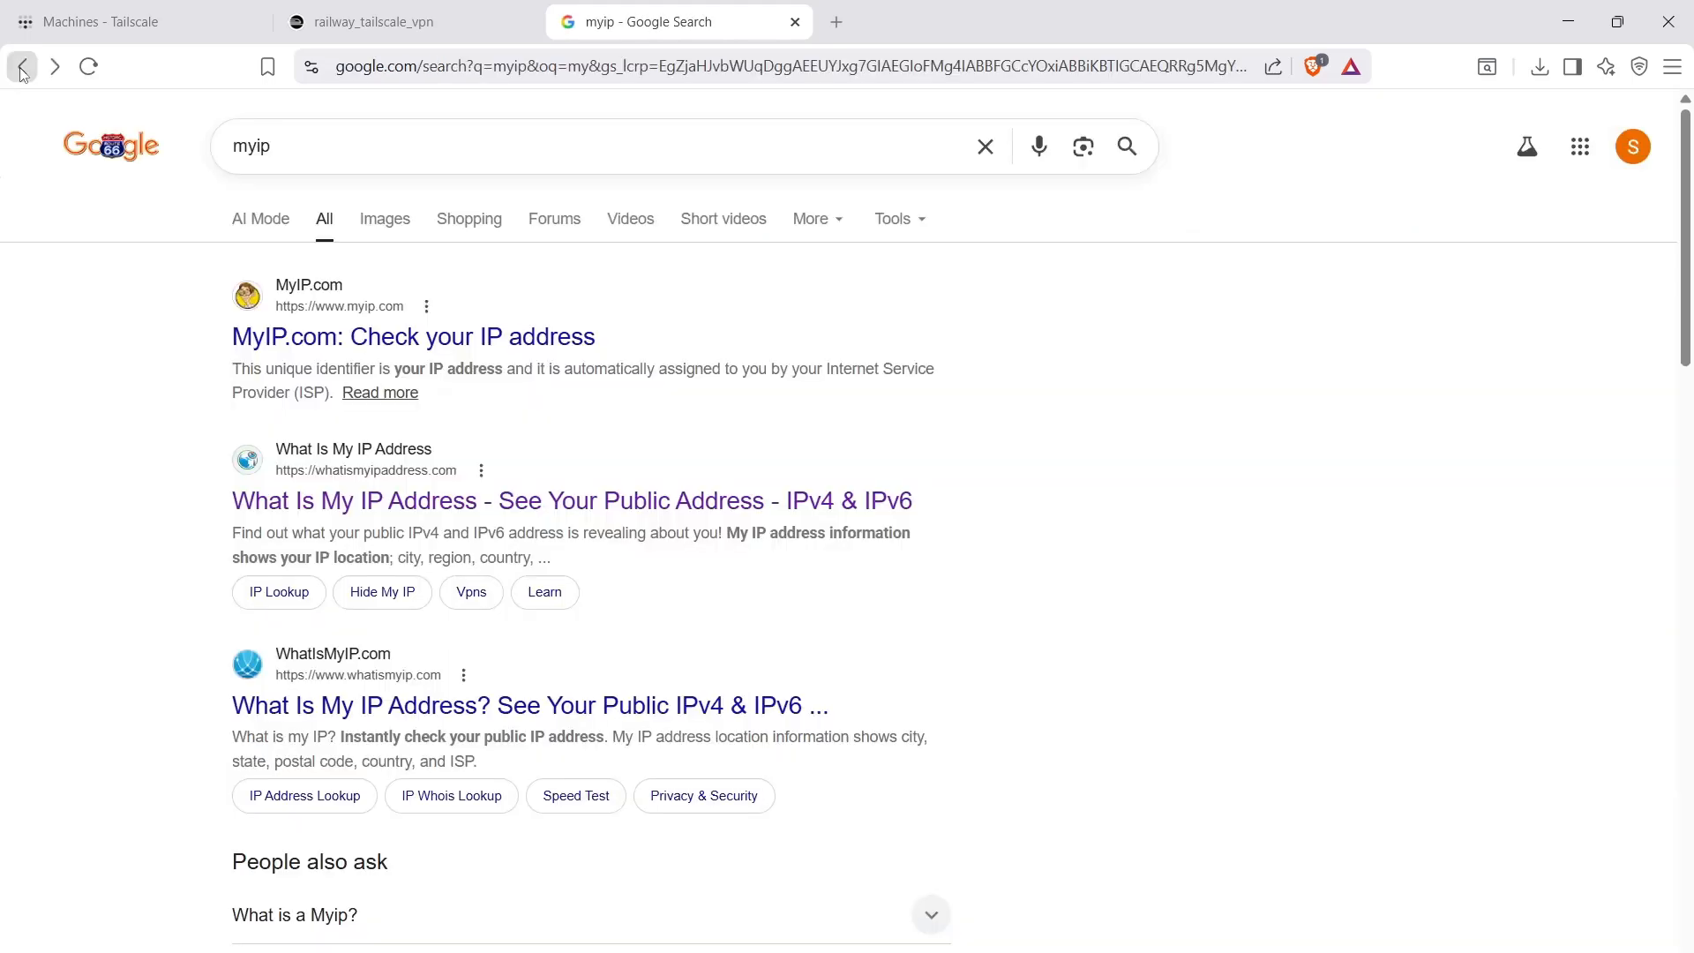
click(405, 334)
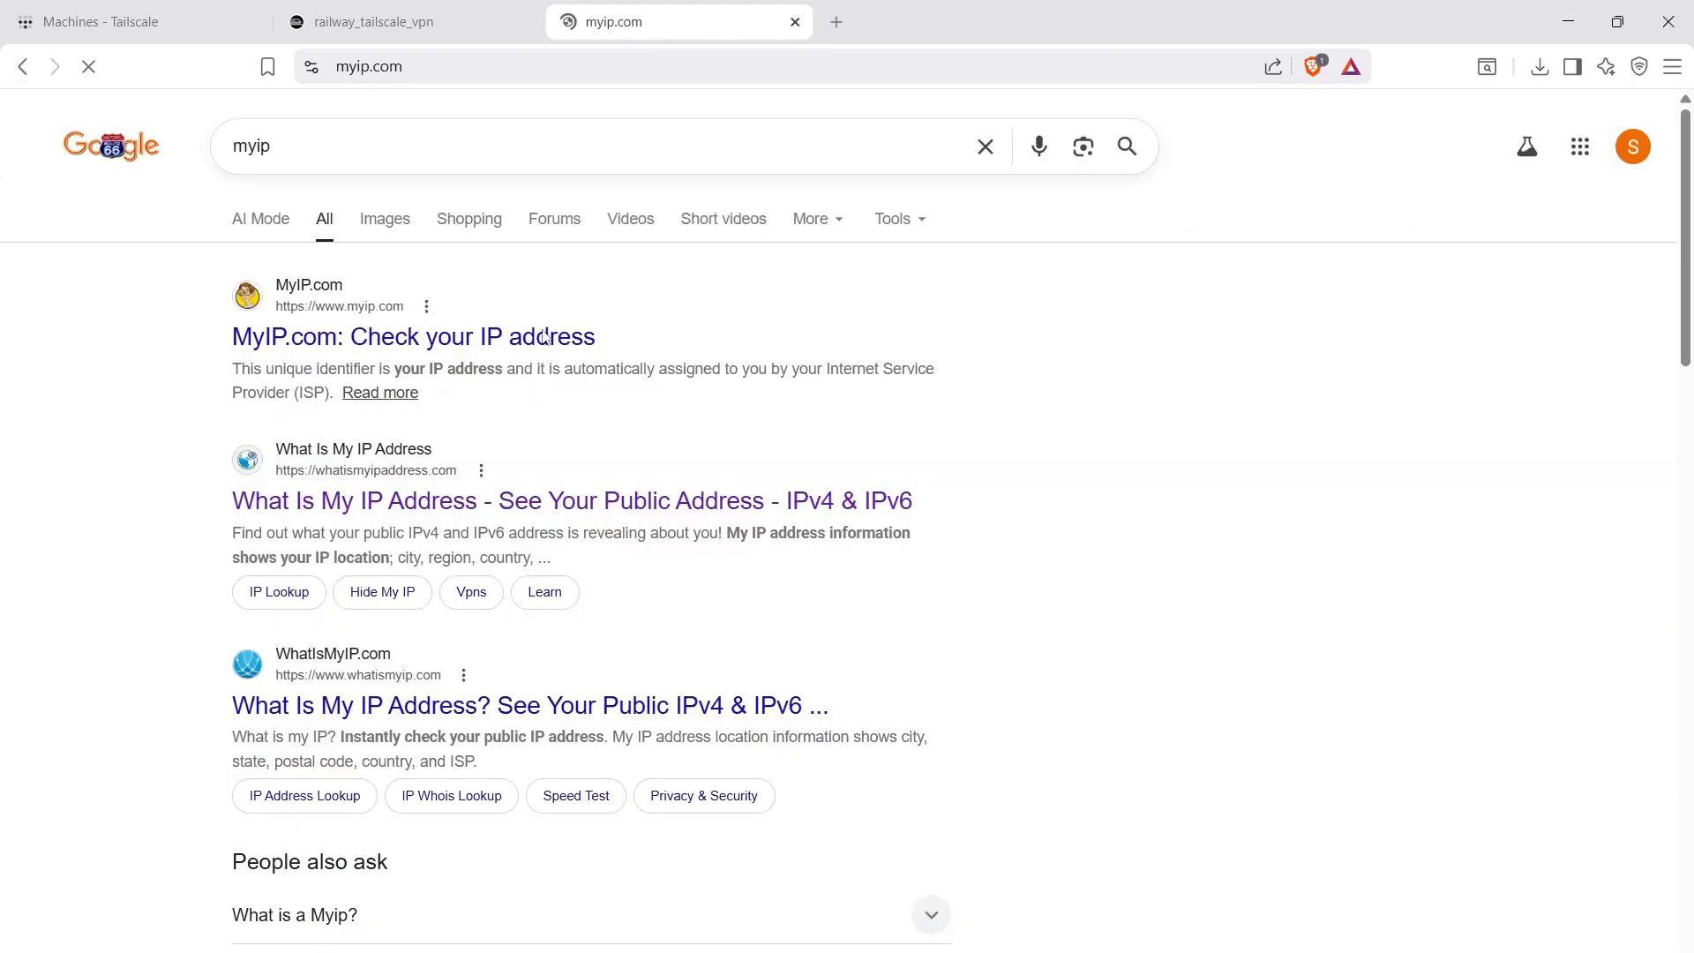
Read the MyIP.com page, return to the "myip" search results and open WhatIsMyIP.com as another IP address check
drag(227, 186, 644, 372)
click(644, 371)
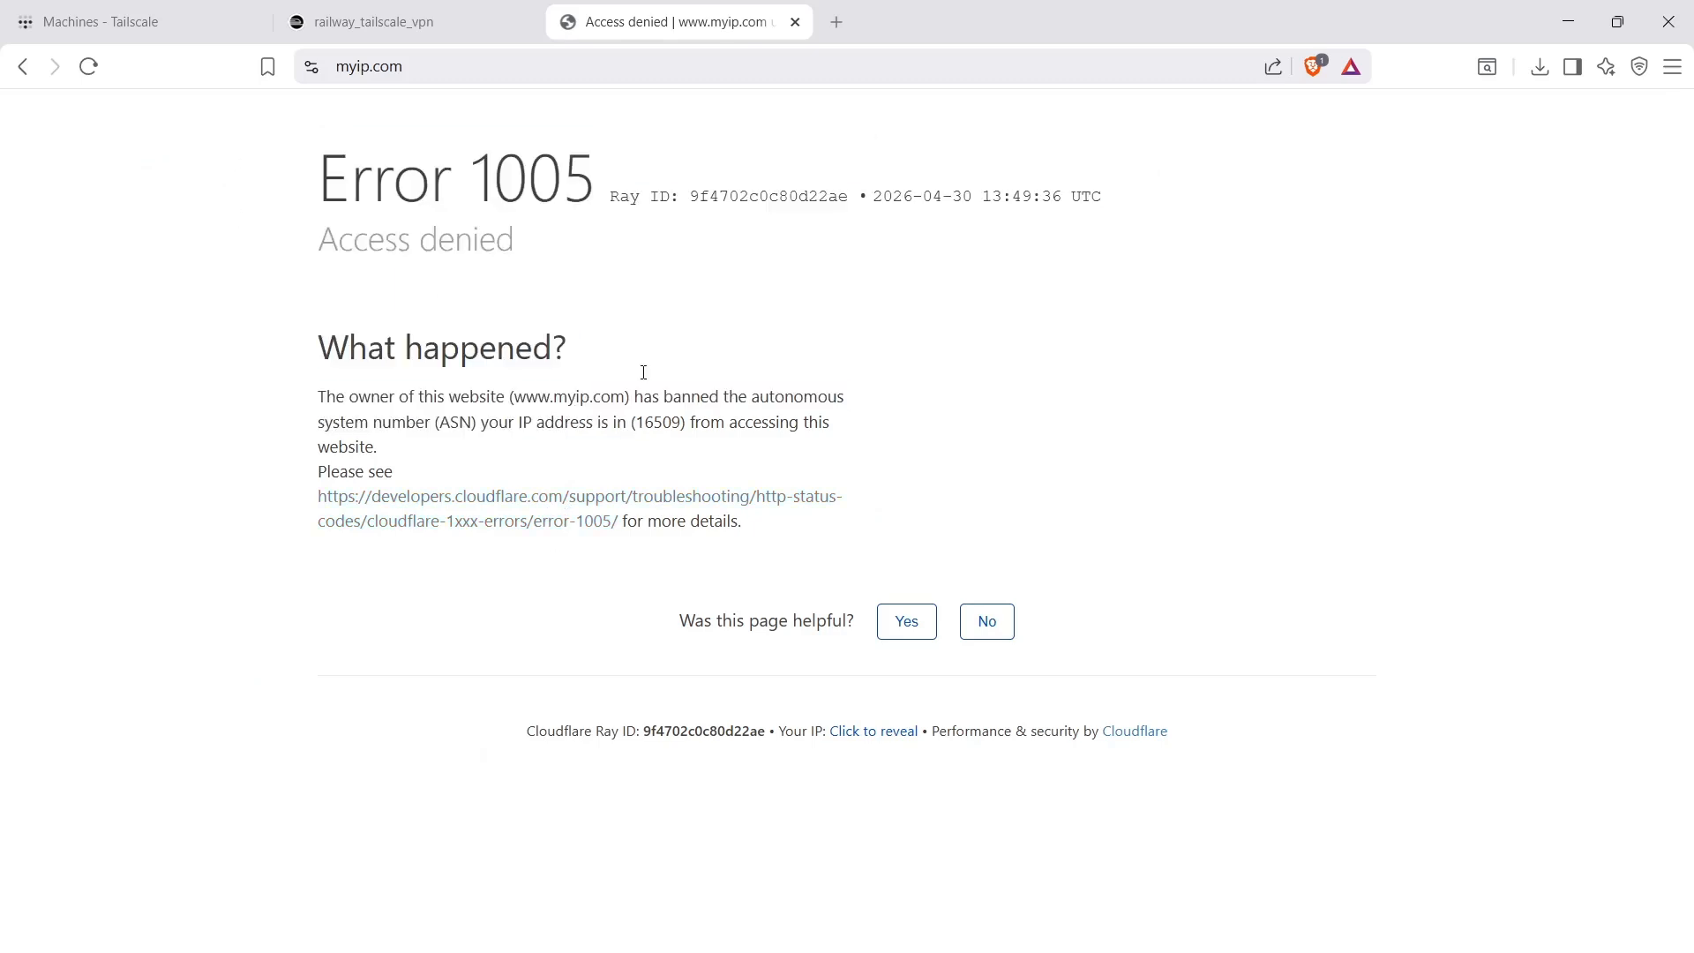
click(24, 67)
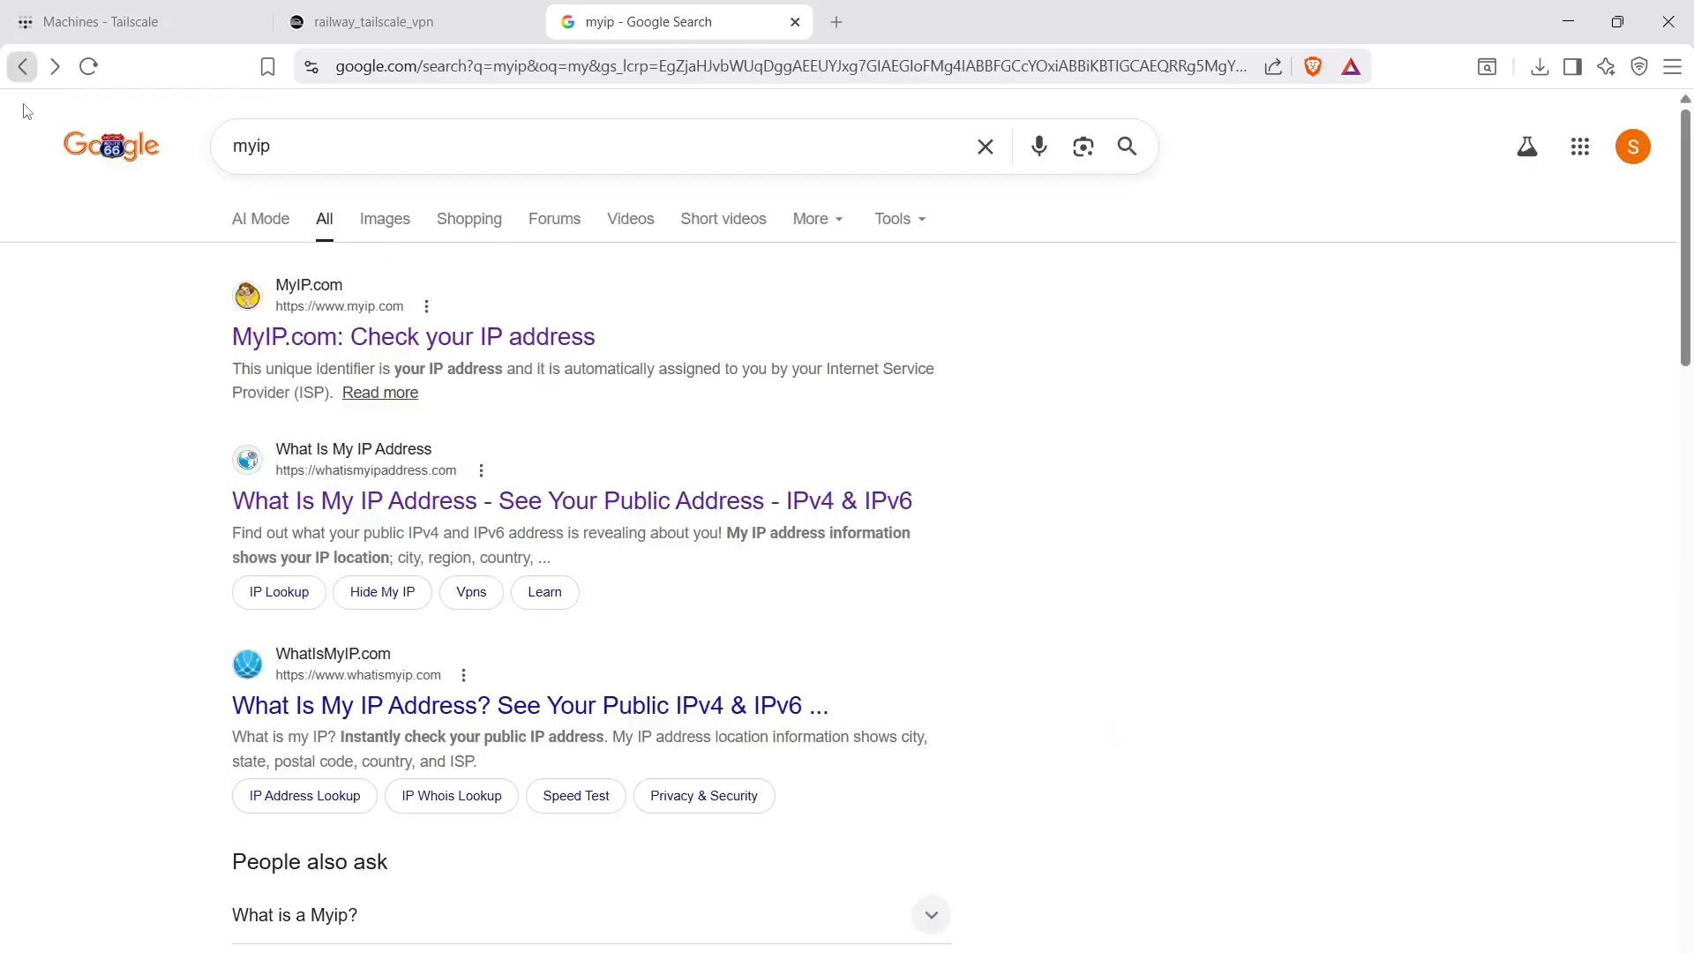
scroll(333, 548, down, 4)
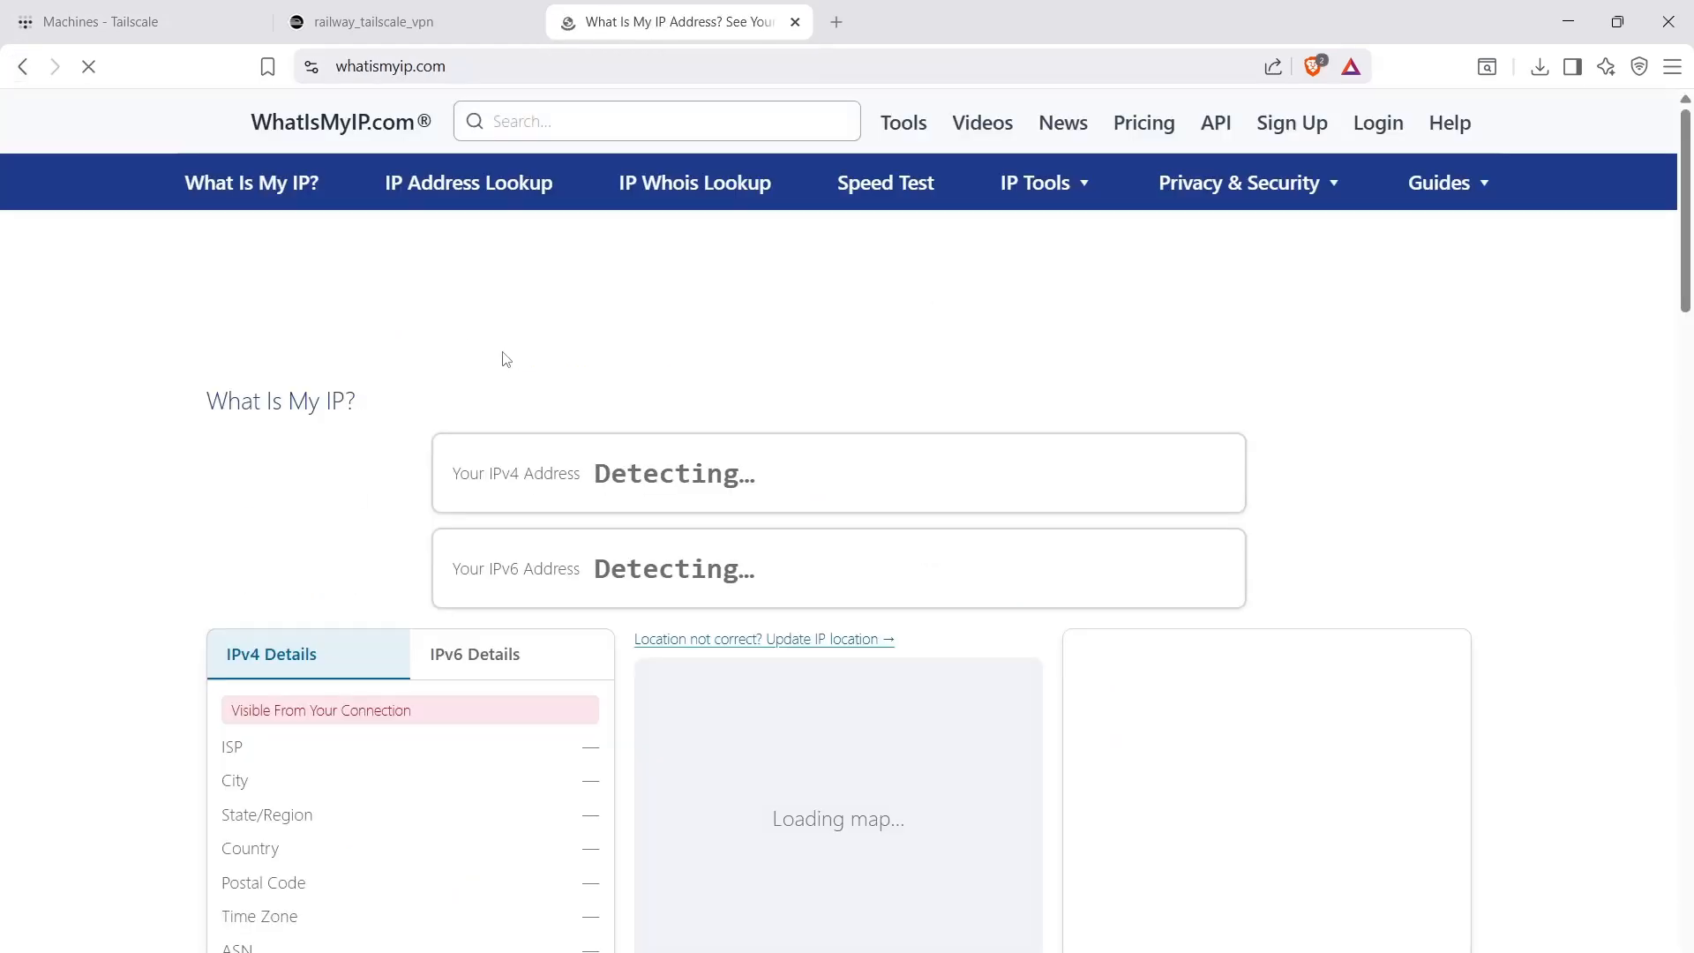
Examine the public IPv4 address, city, region, country and postal code on WhatIsMyIP.com, and return to the "myip" search results
drag(379, 344, 855, 346)
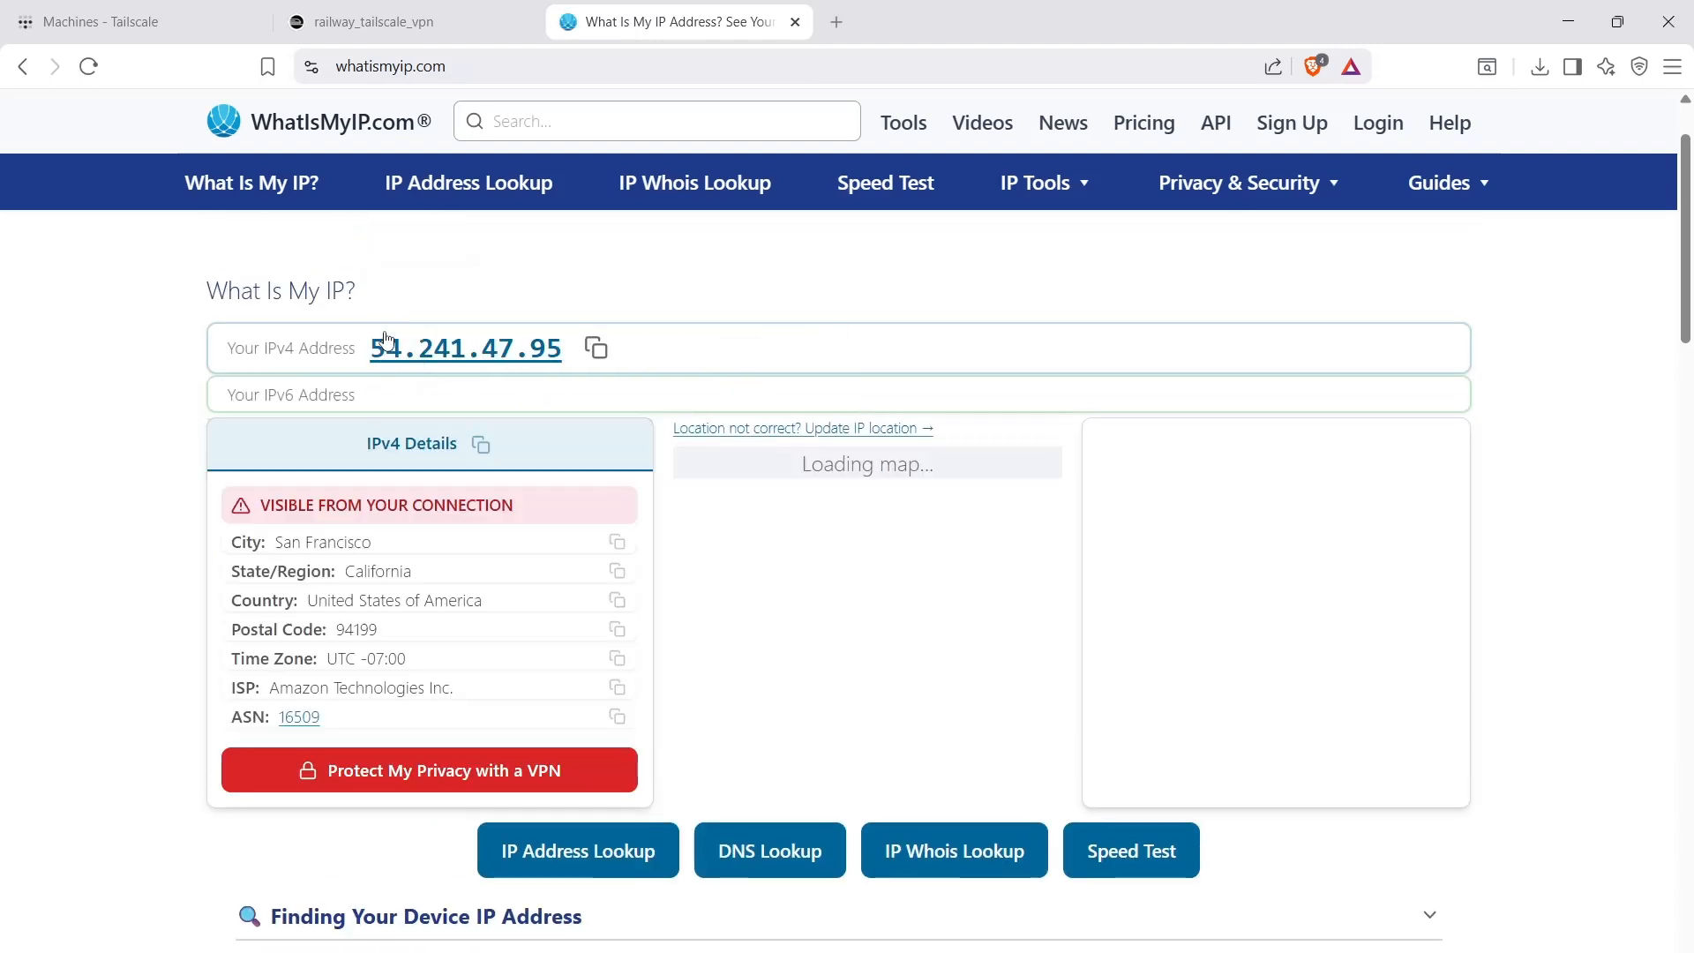
drag(278, 347, 696, 337)
drag(345, 629, 356, 631)
drag(487, 602, 274, 544)
click(315, 571)
scroll(320, 572, down, 1)
scroll(320, 572, down, 5)
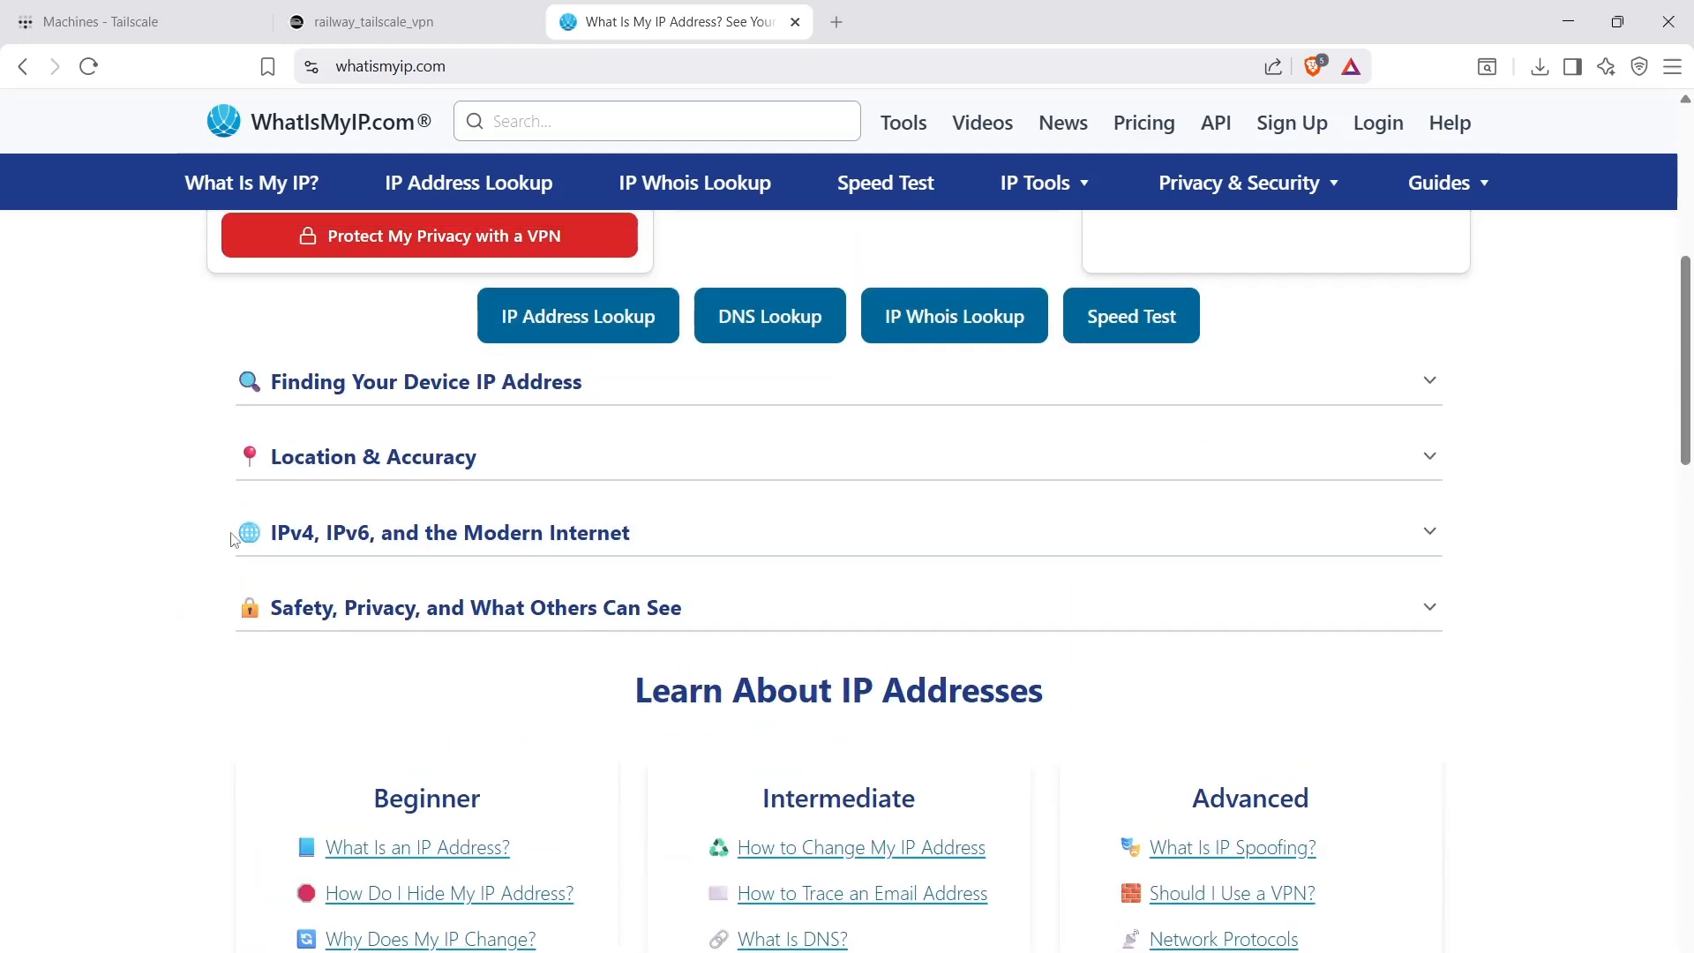
scroll(319, 572, up, 2)
click(22, 67)
scroll(184, 668, down, 3)
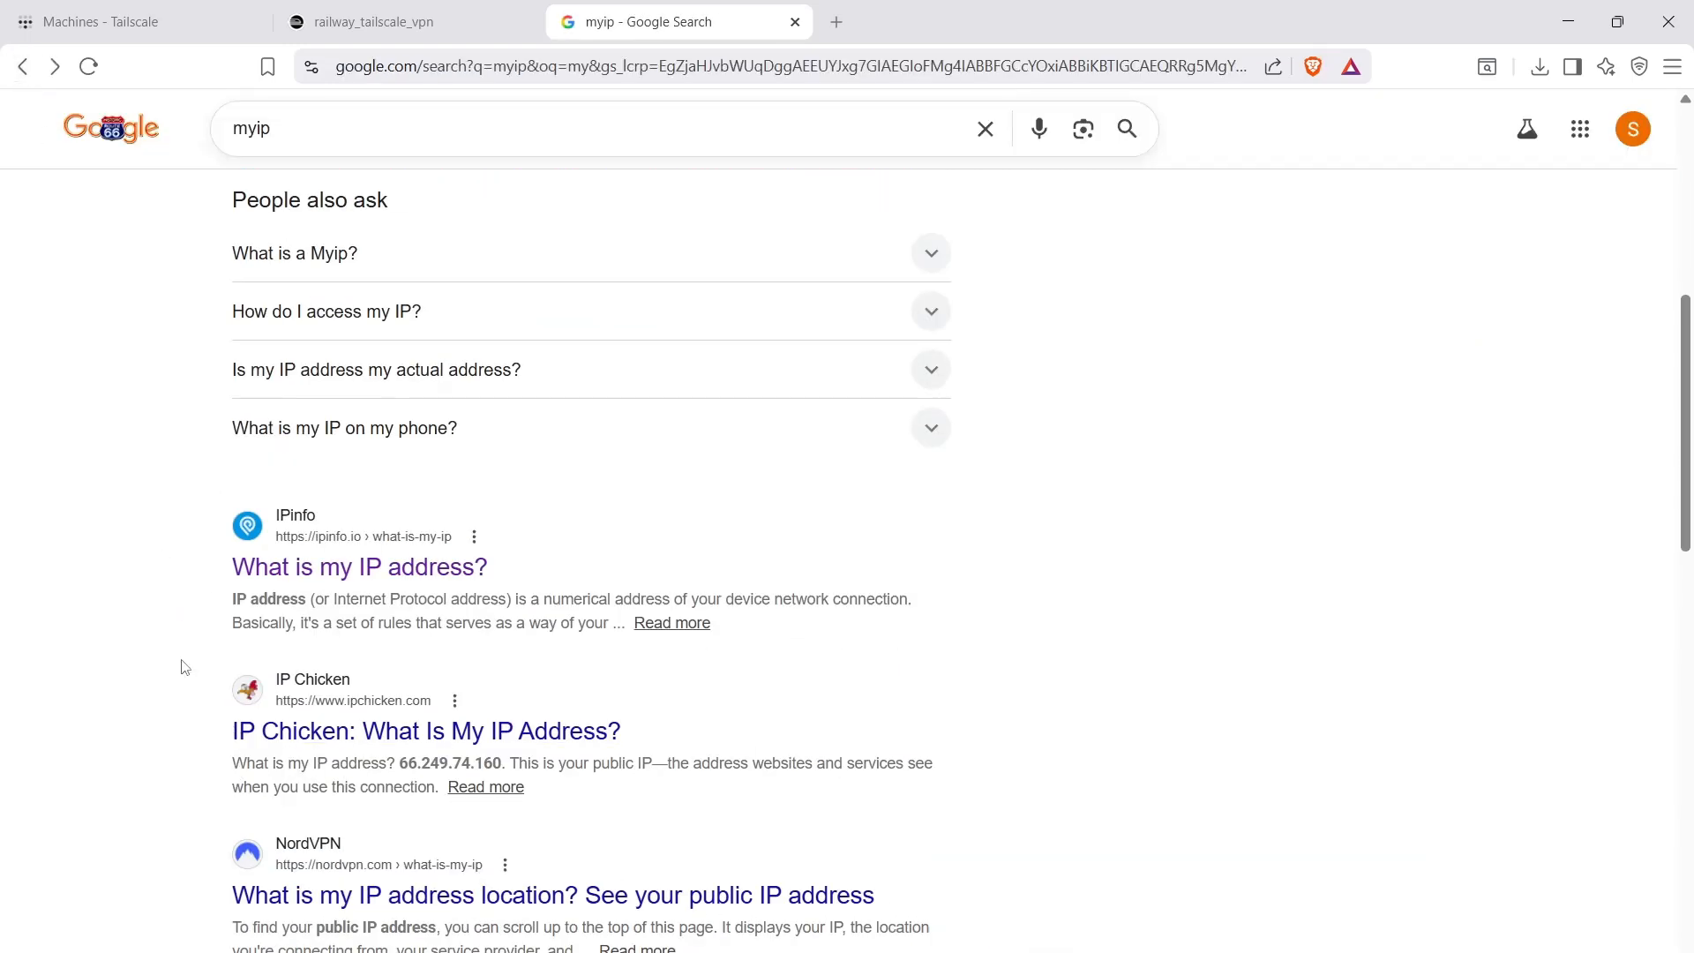
Check the deployment status of the railway_tailscale_vpn service on Railway, and switch to the Tailscale machines list
click(388, 21)
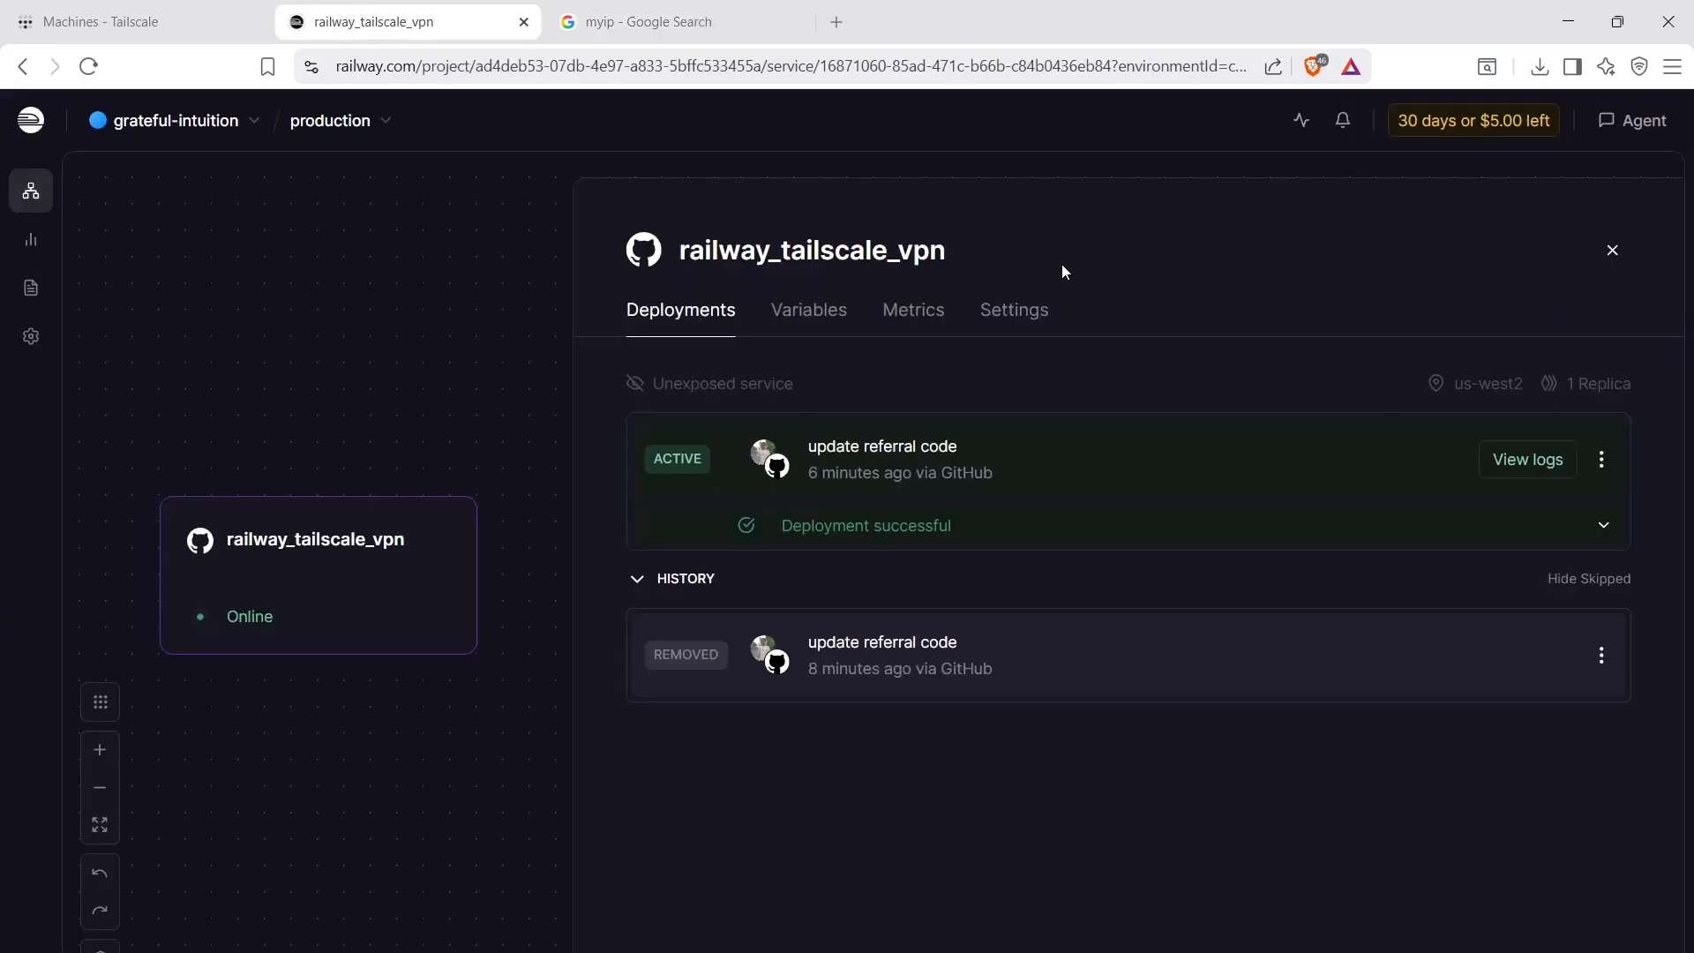
double_click(868, 250)
click(102, 21)
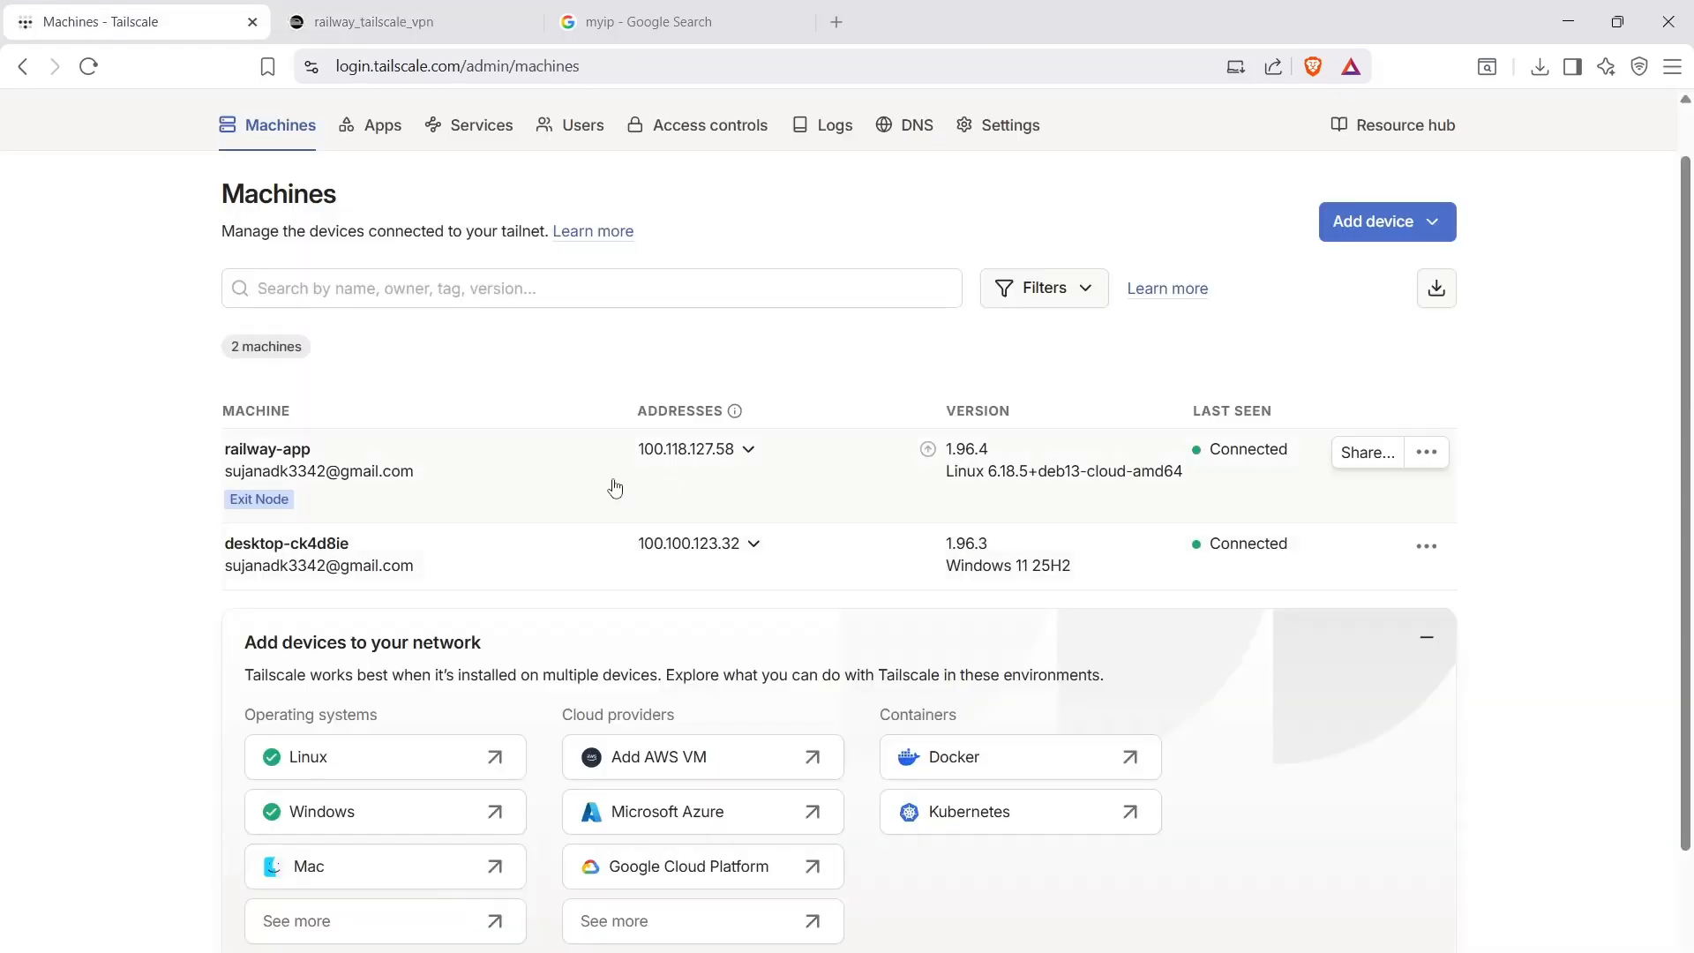
Review the available machine options, including key expiry, for railway-app and desktop-ck4d8ie, leaving them without choosing any
click(1427, 452)
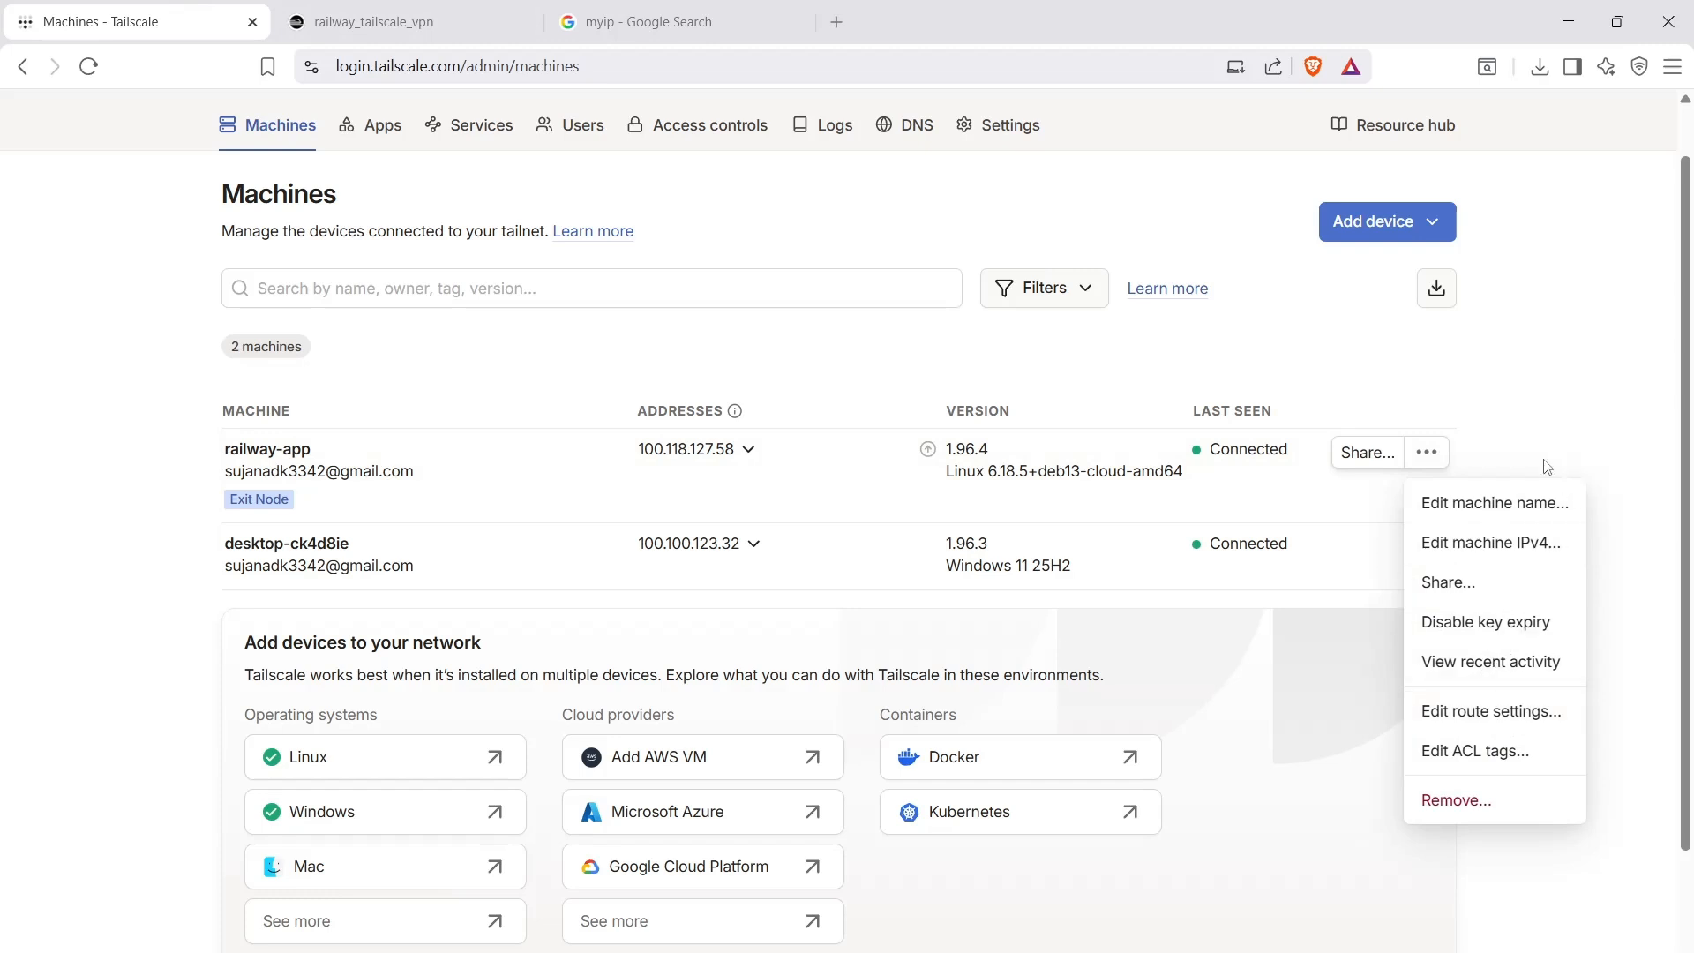
click(1427, 544)
click(1426, 547)
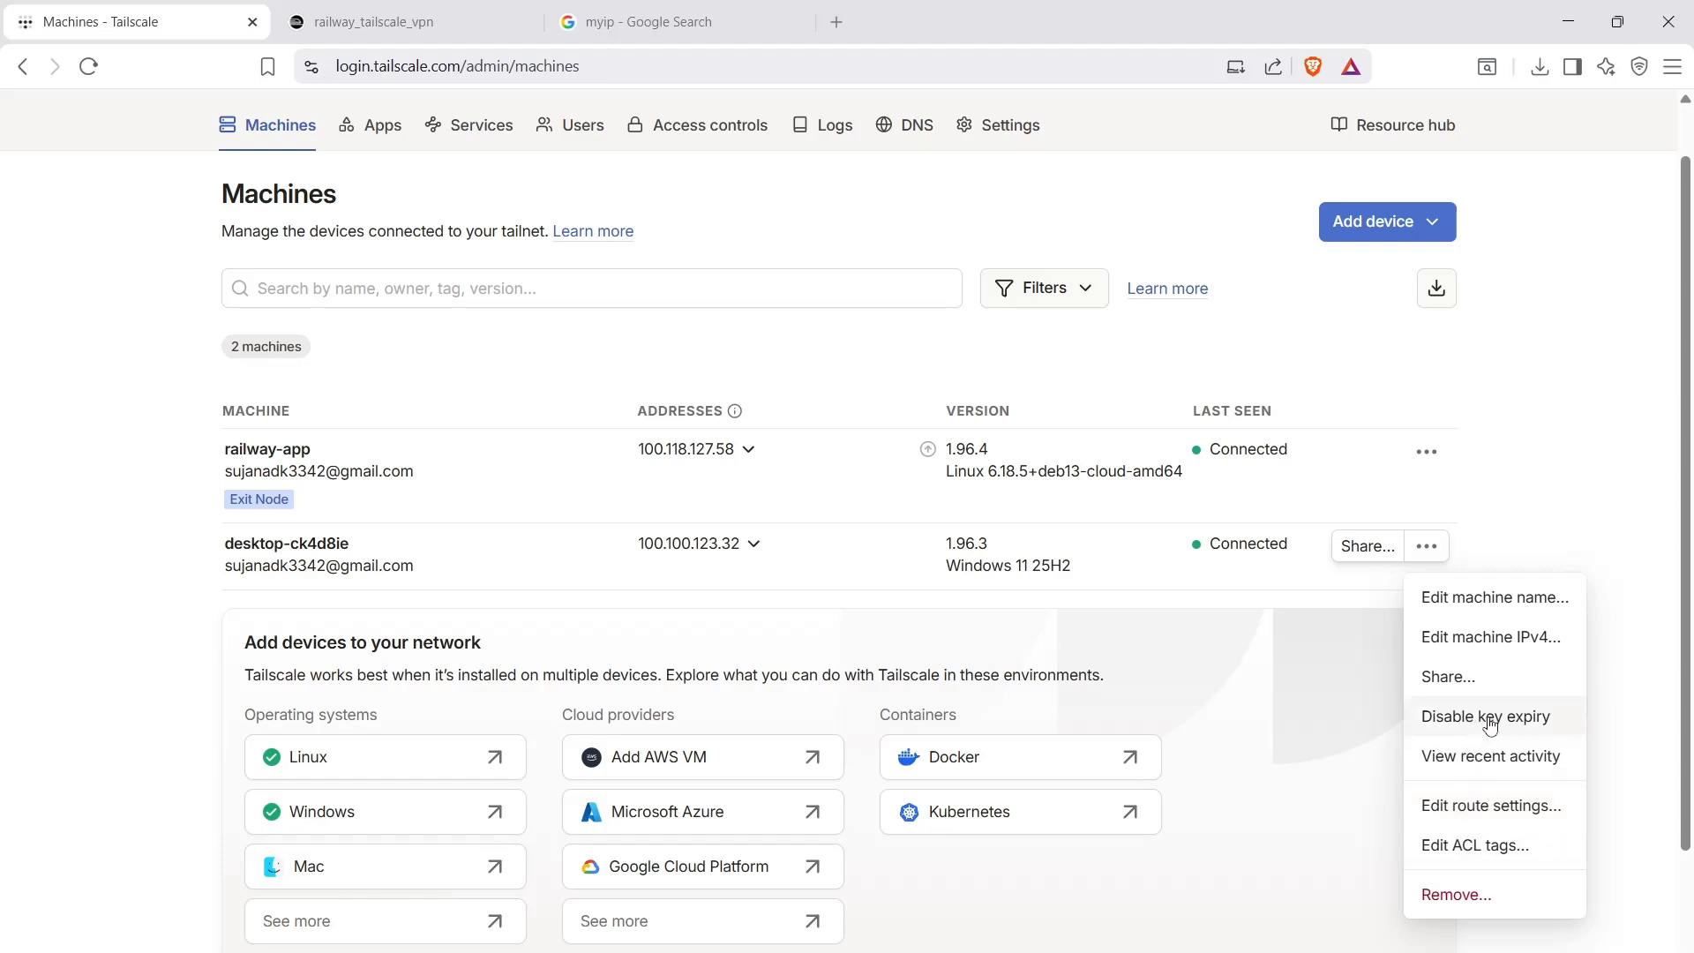
click(1434, 461)
click(1428, 450)
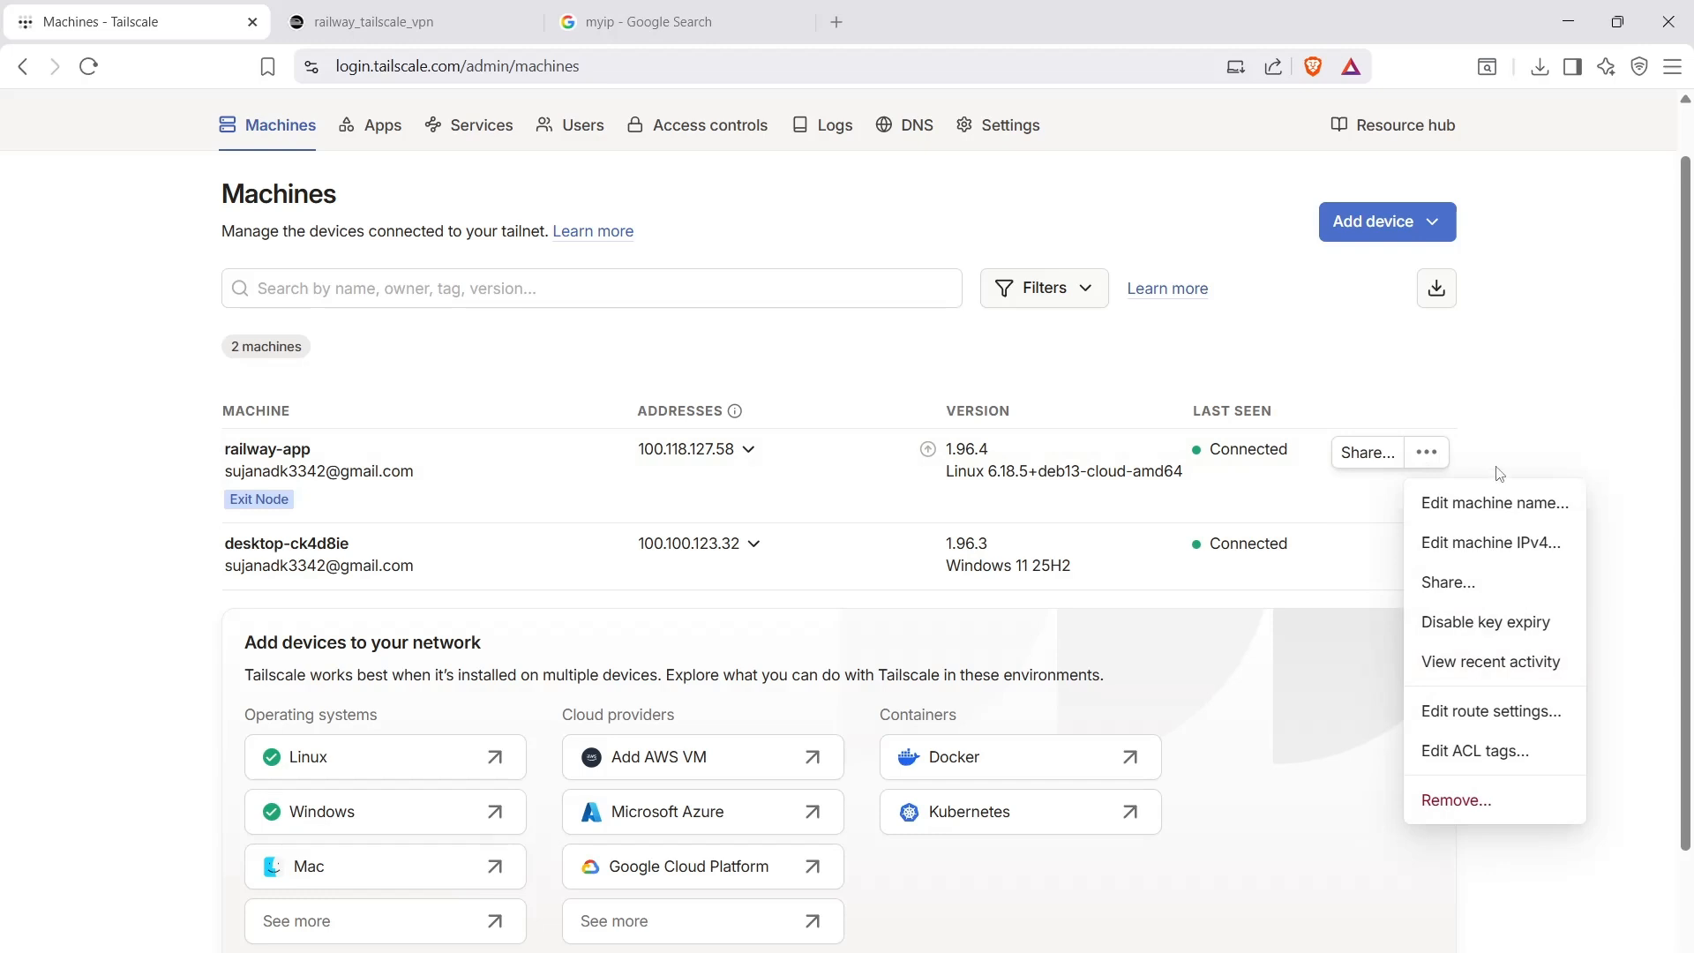
click(1517, 425)
Close the Tailscale machines and "myip" search pages, minimize the browser, and open the desktop's context options
click(397, 13)
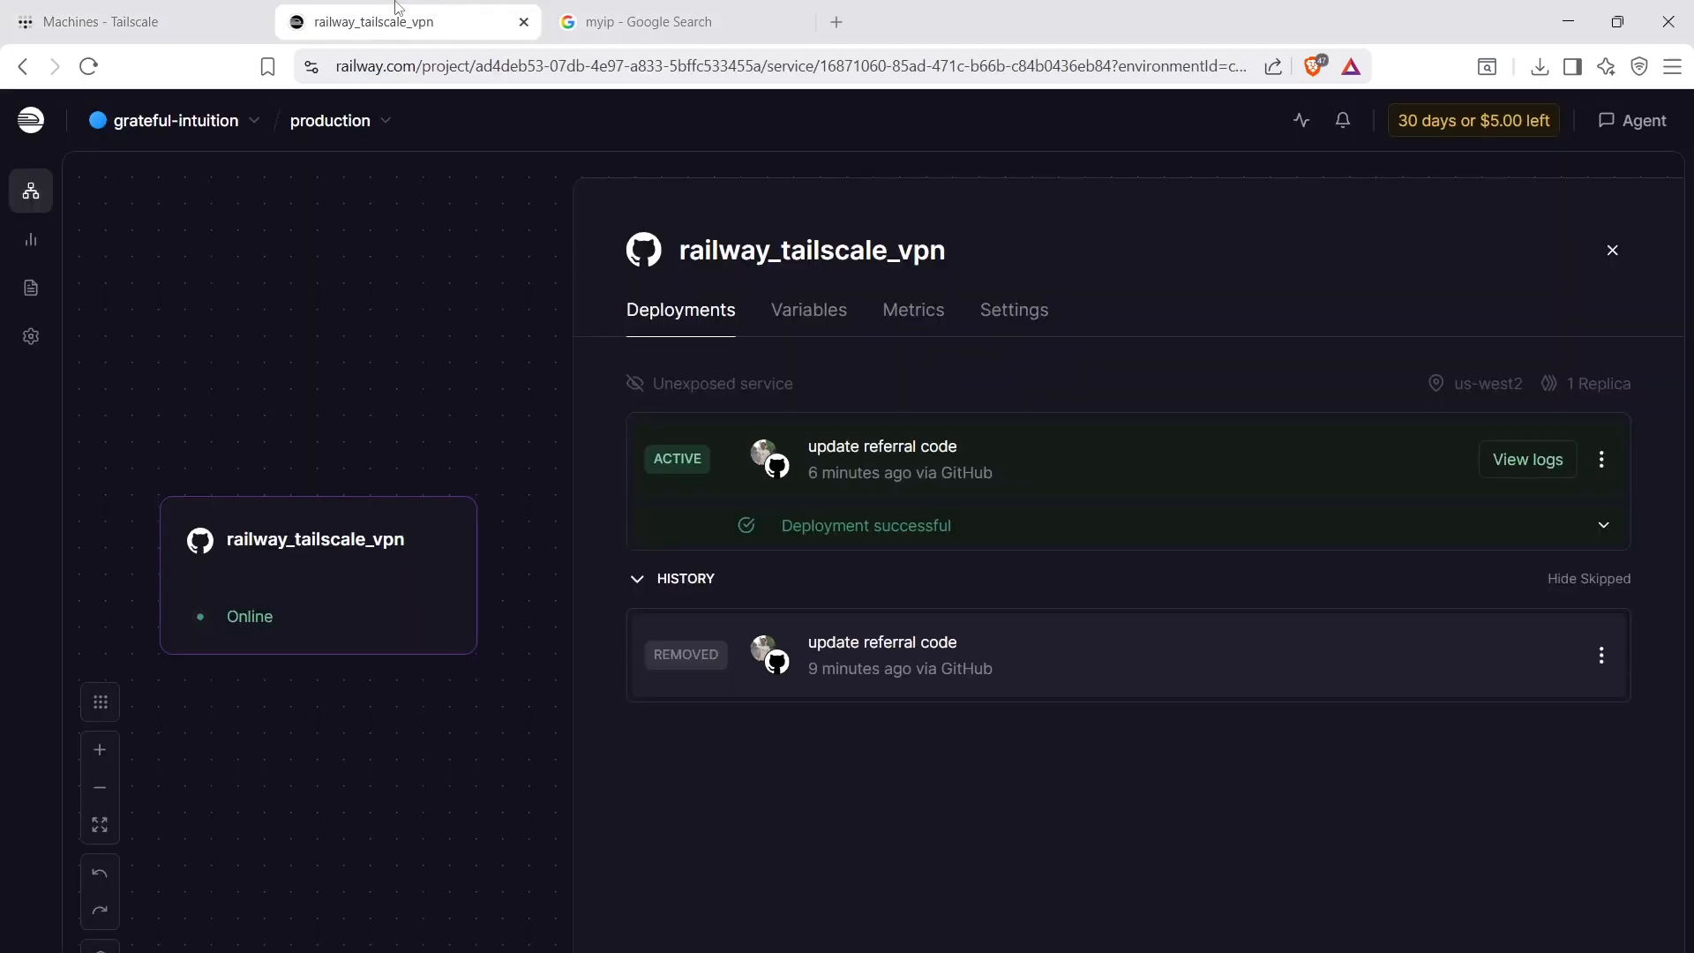
click(253, 22)
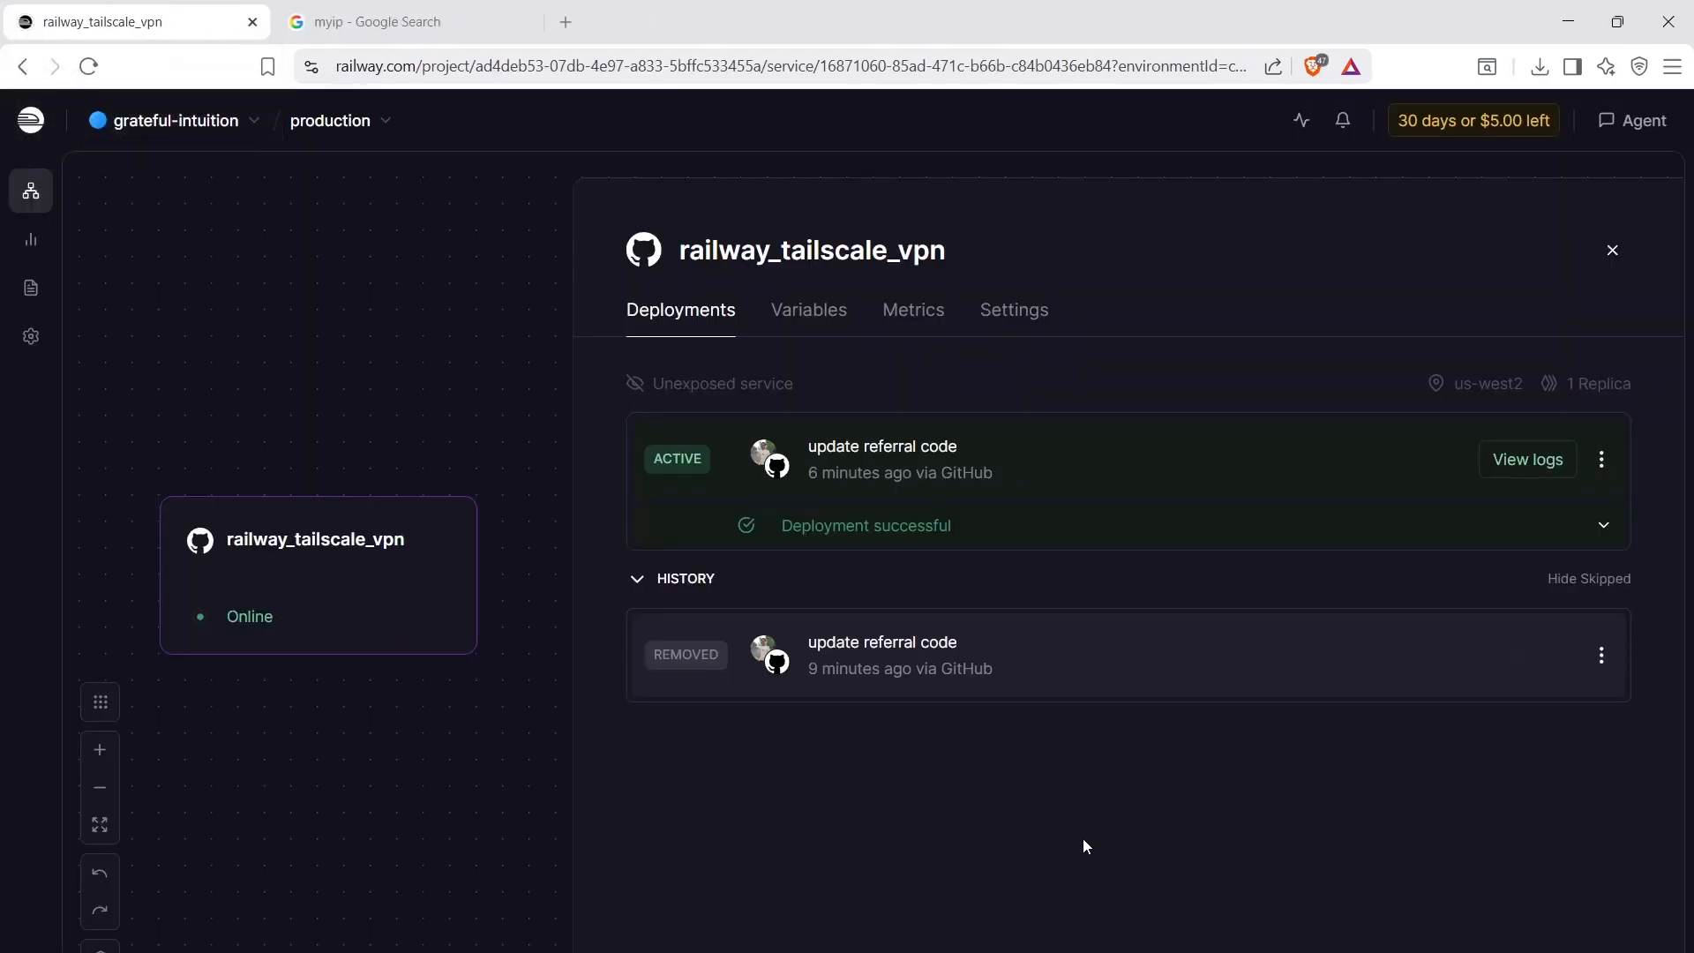
click(524, 22)
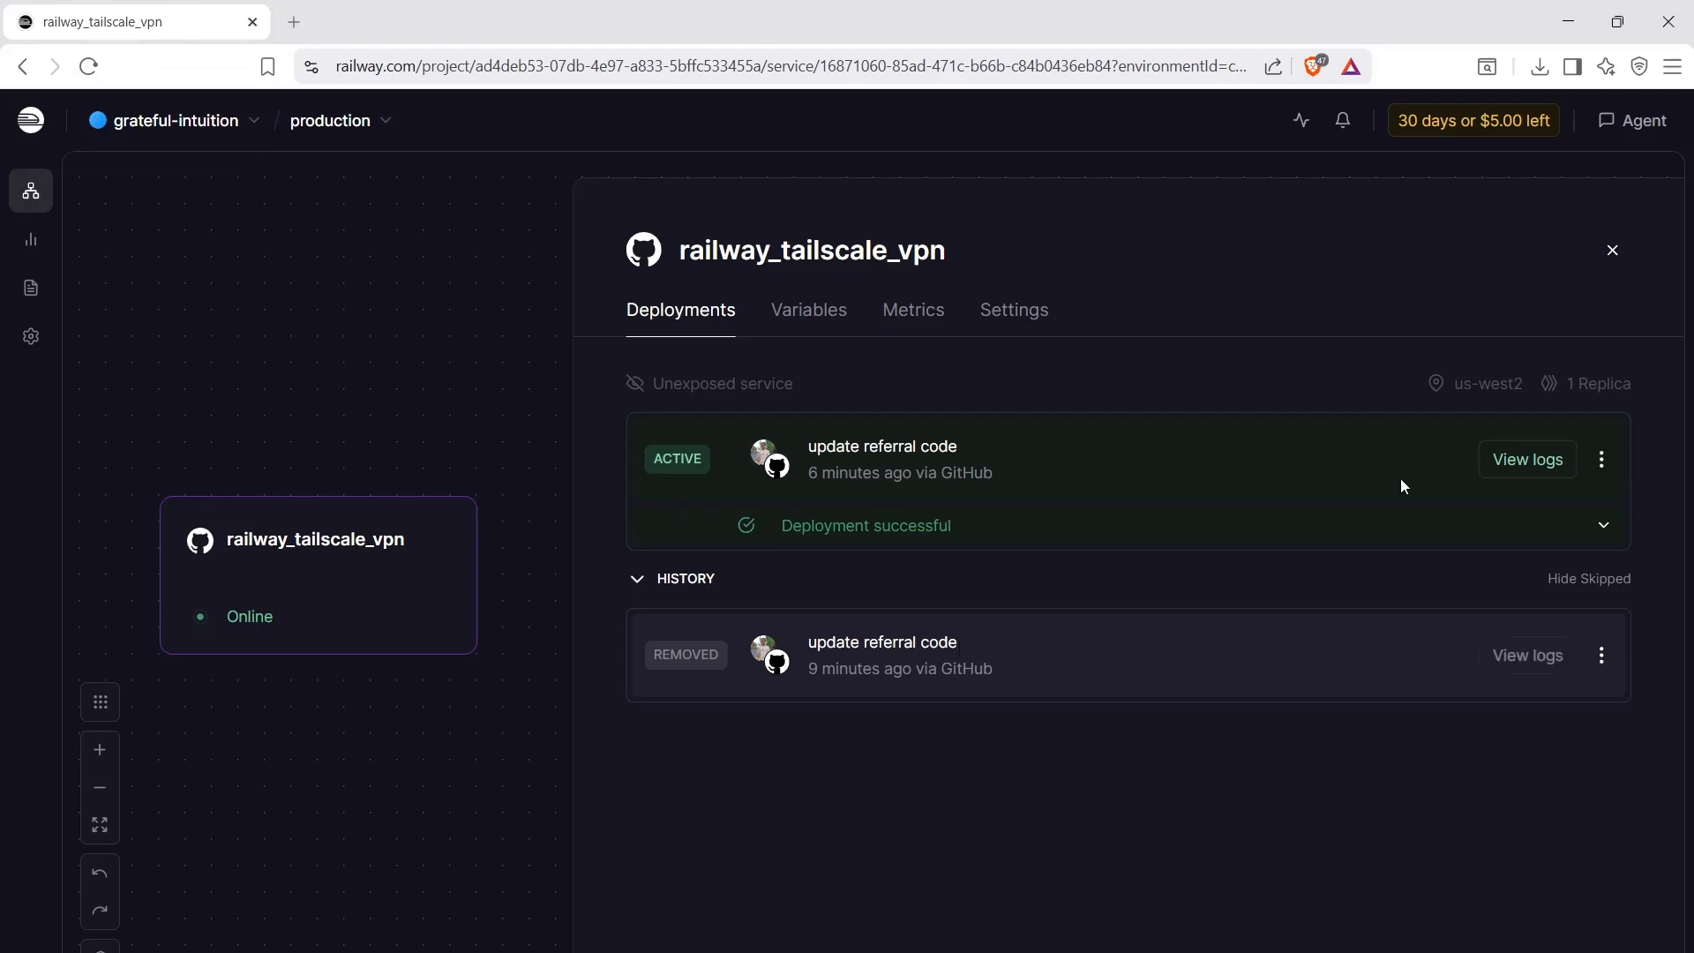
click(1569, 21)
right_click(744, 215)
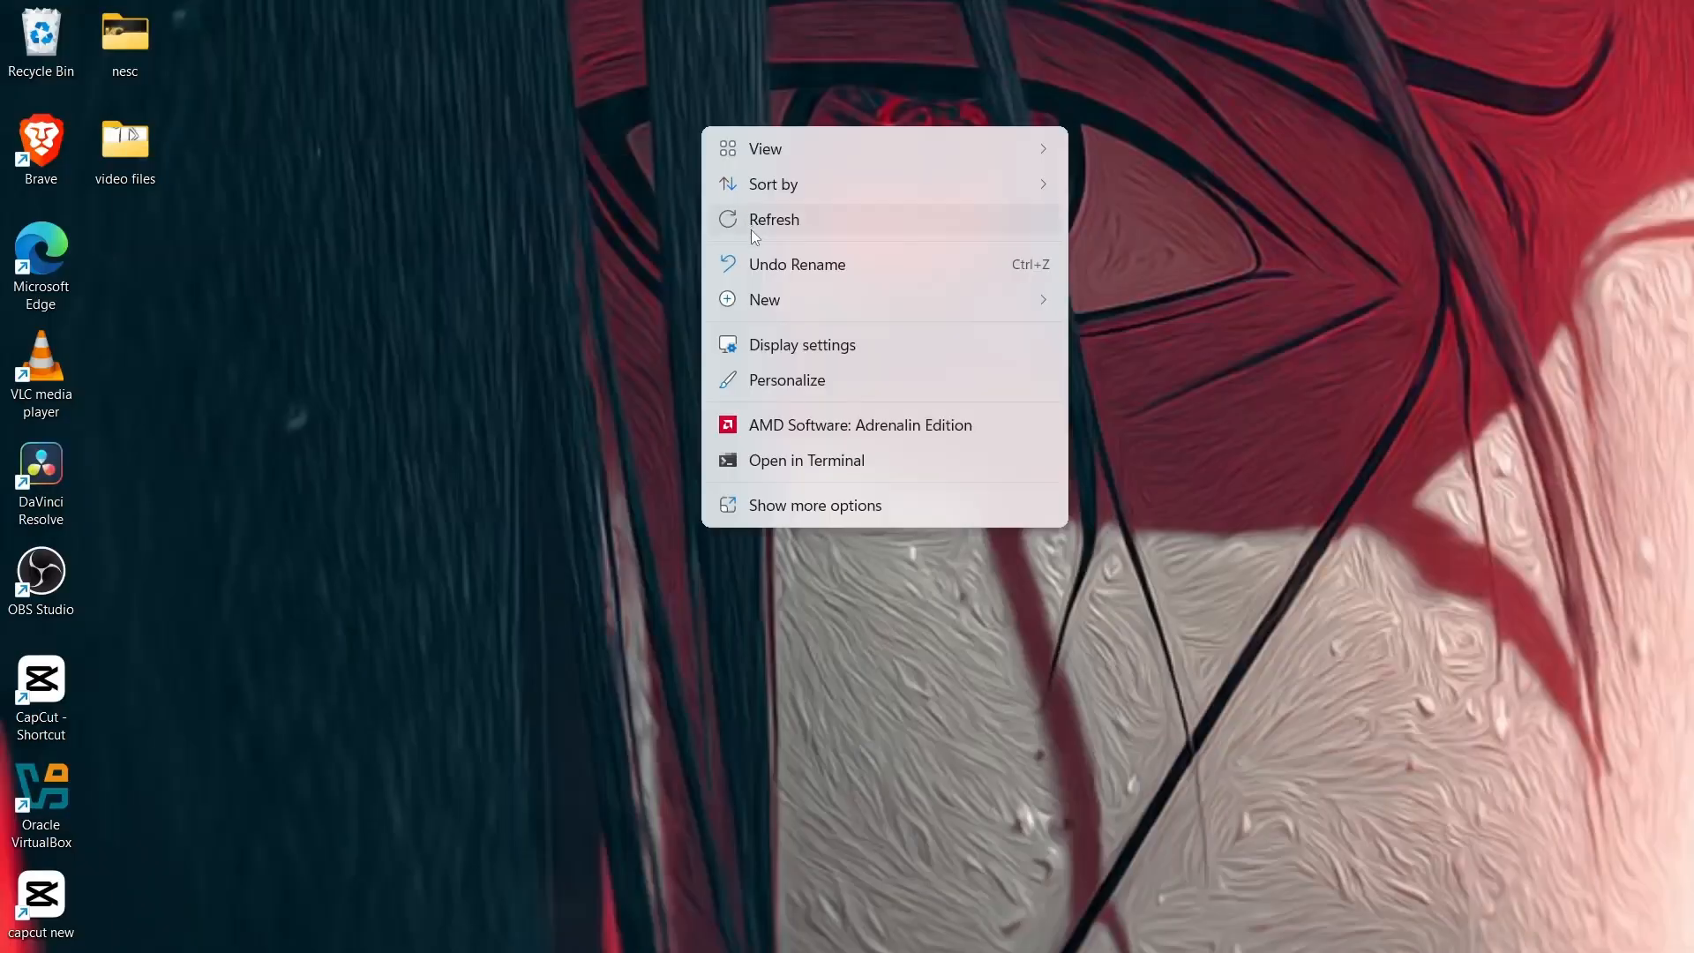